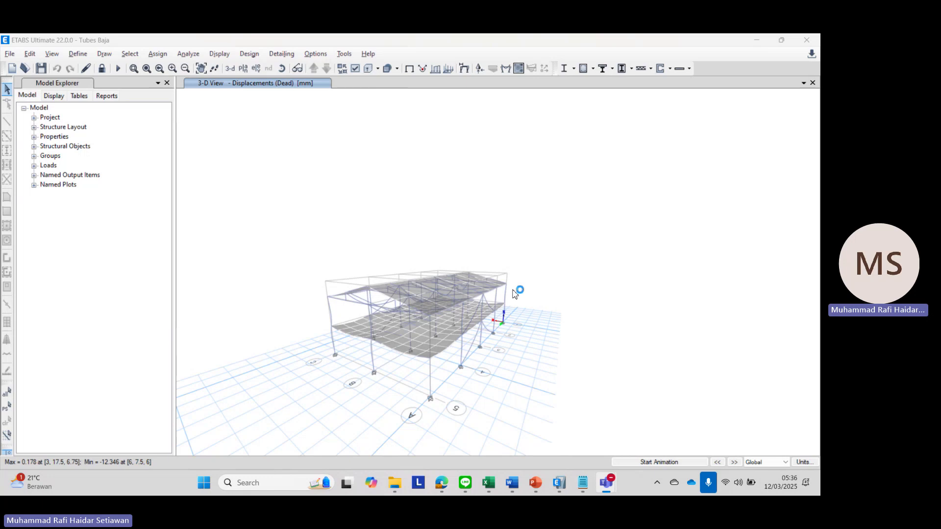
Step: Examine the steel building's deformed shape under the Dead load from several angles in the 3-D view
middle_click_drag(512, 290, 516, 327)
scroll(446, 289, "up", 3)
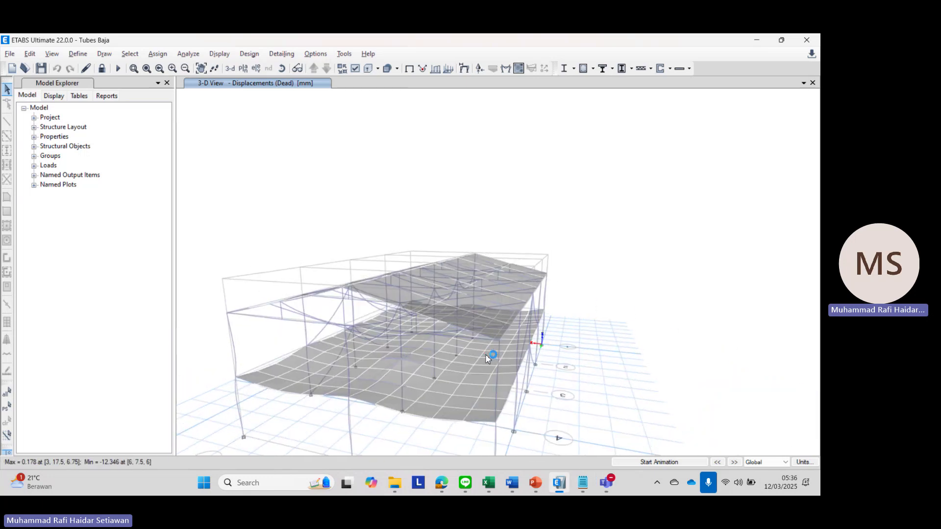
middle_click_drag(485, 354, 454, 349)
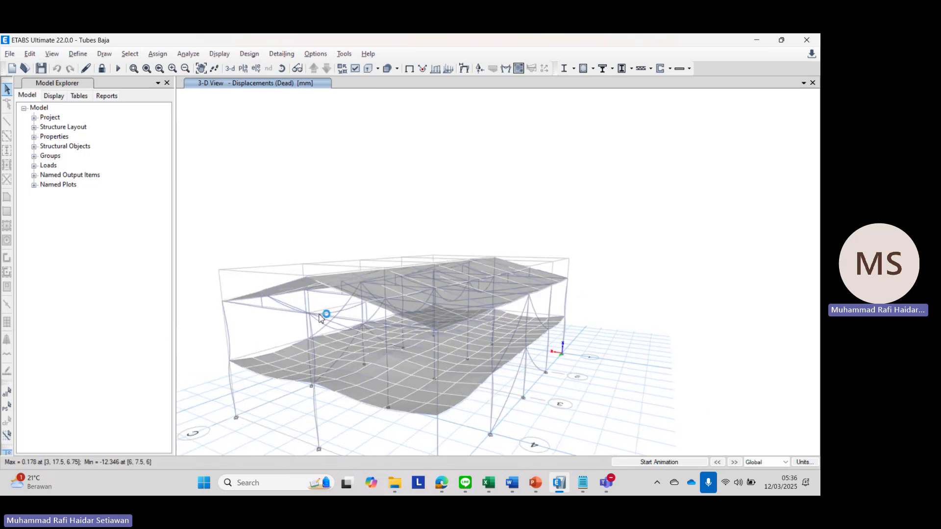
middle_click_drag(395, 319, 459, 327)
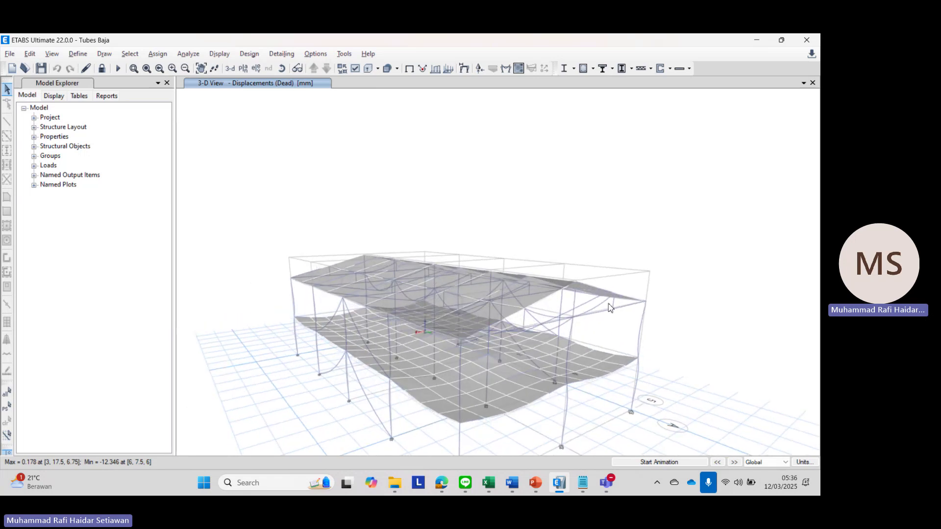
scroll(608, 304, "up", 3)
scroll(607, 296, "down", 4)
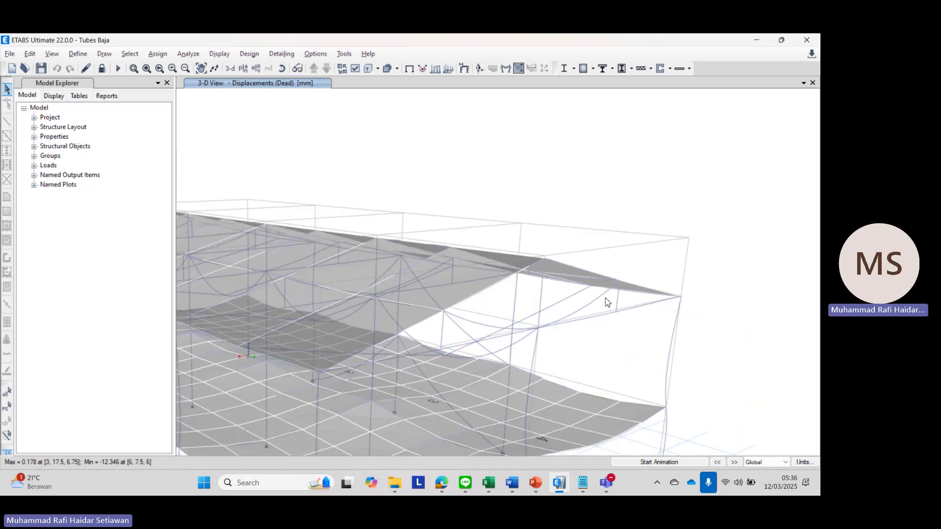
middle_click_drag(603, 312, 398, 292)
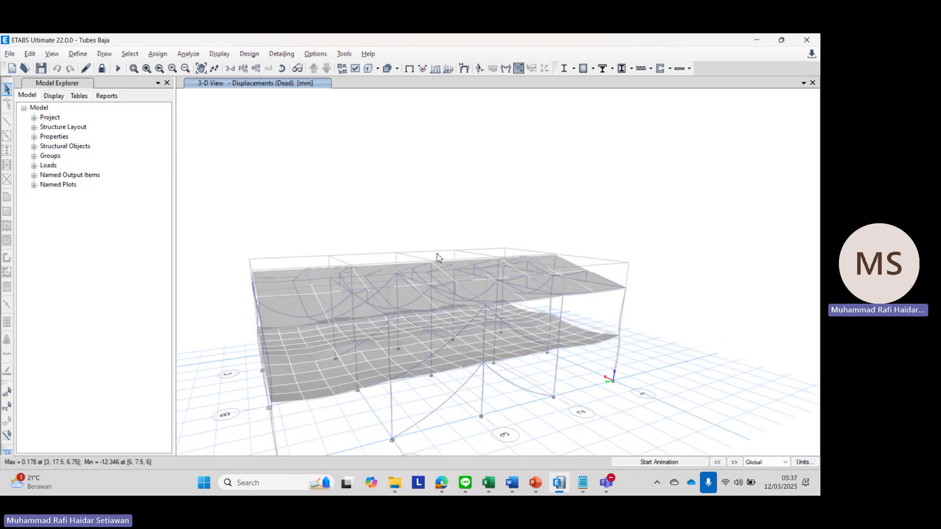
Step: Open the Steel Frame Design preferences and inspect the Framing Type setting
left_click(250, 54)
mouse_move(258, 67)
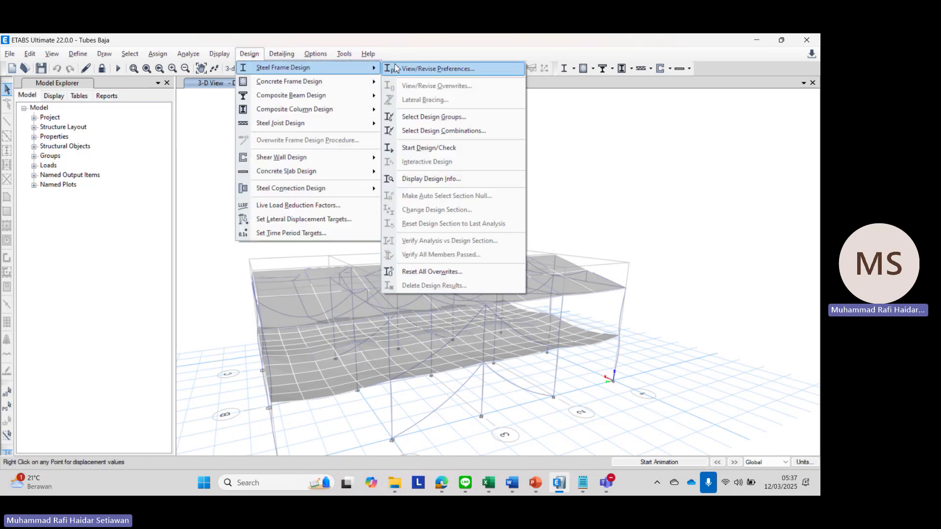
left_click(395, 68)
left_click(441, 165)
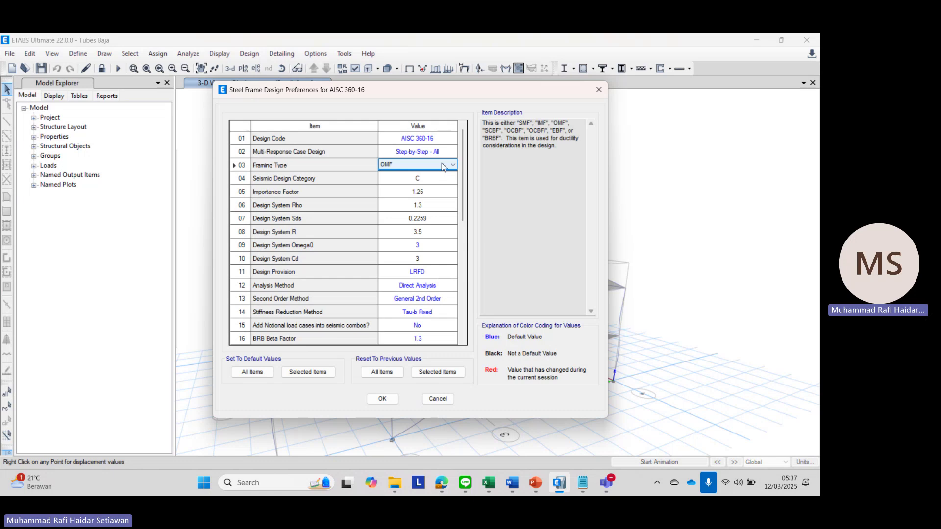
left_click(442, 165)
left_click(441, 164)
key("XF86AudioRaiseVolume")
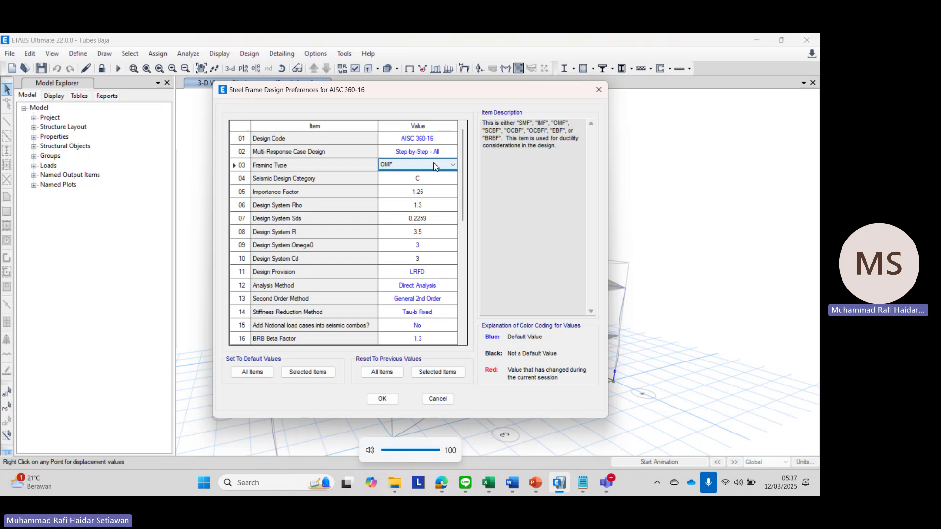
Step: Check the Design Code options, choosing AISC 360-16, and review the Multi-Response Case Design setting
left_click(436, 138)
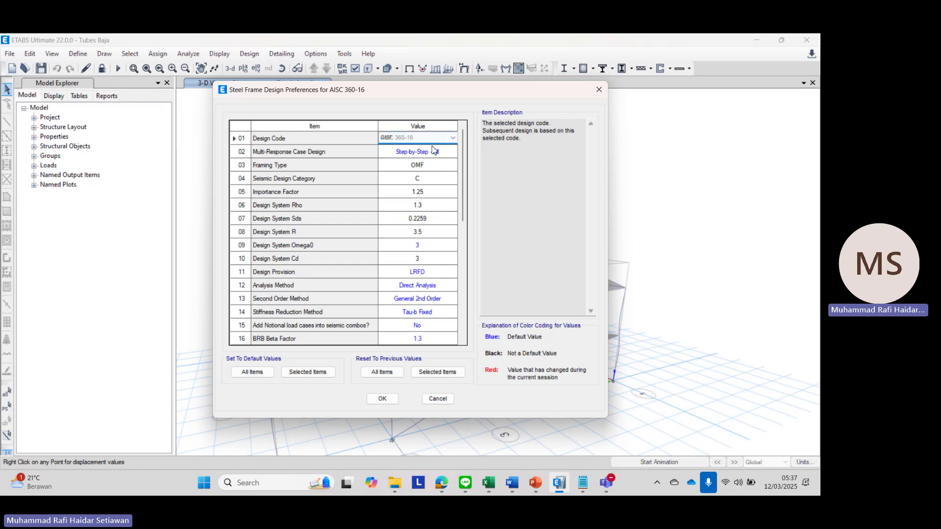
left_click(438, 140)
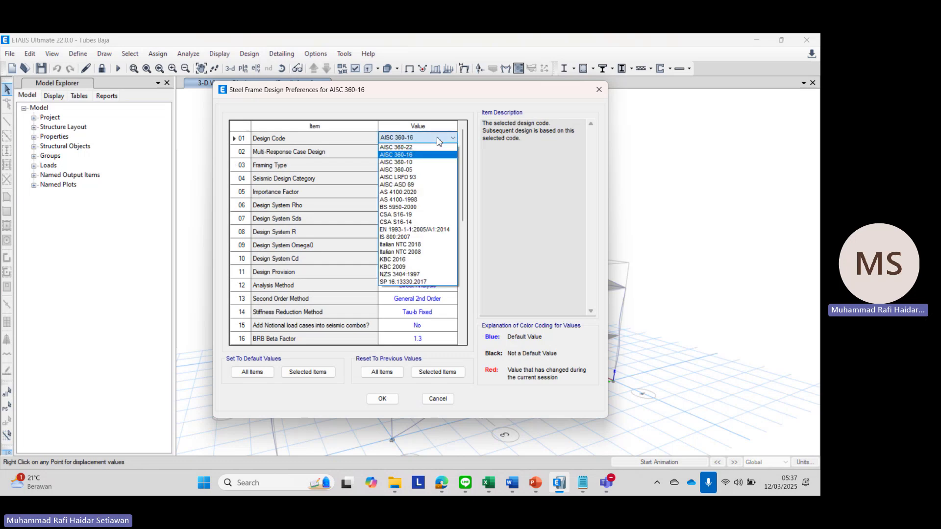
left_click(418, 155)
left_click(423, 153)
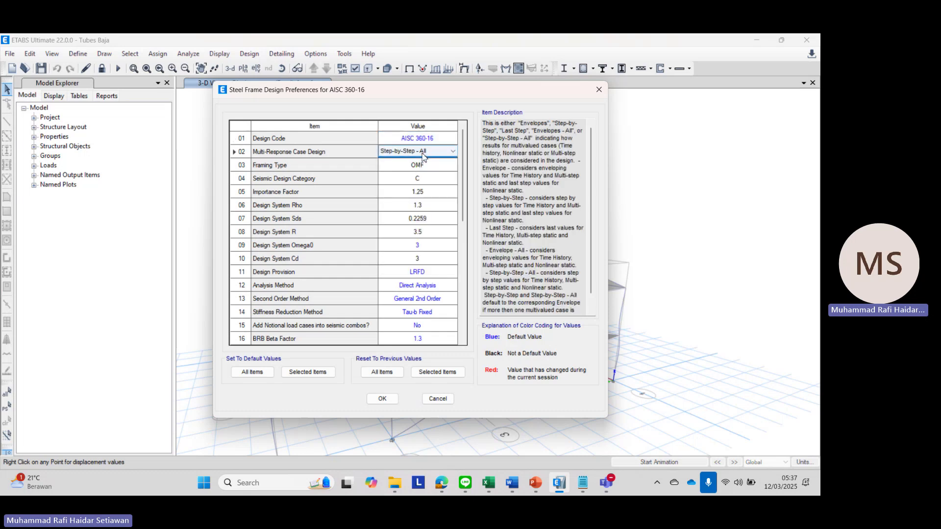
left_click(423, 153)
left_click(439, 154)
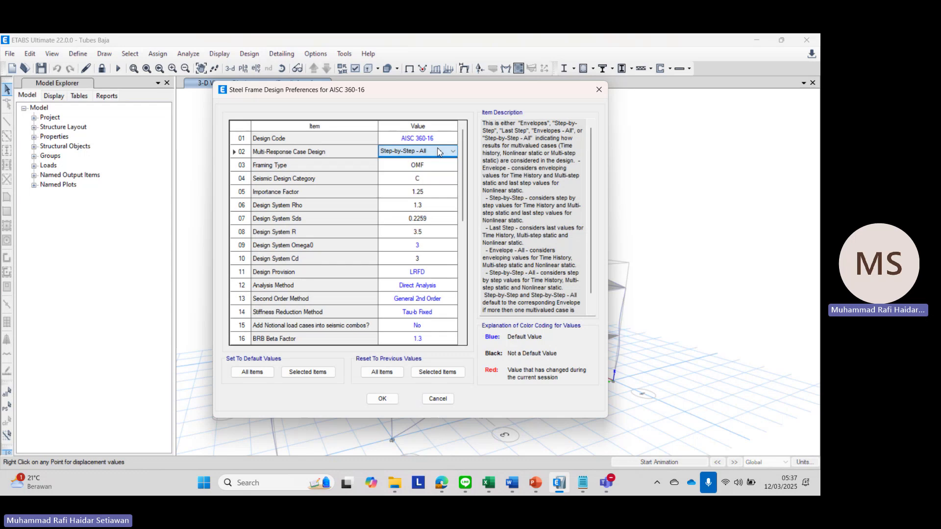
left_click(431, 168)
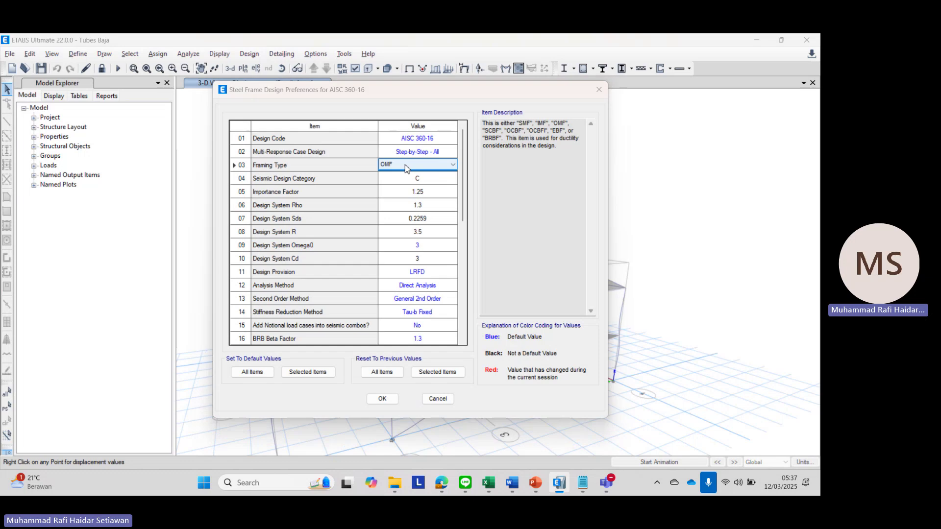
Step: Check the lateral systems for the X and Y directions in the Excel workbook Pembebanan Tubes Struktur Baja 2025, and return to ETABS
key("alt+Tab")
key("alt+Tab")
key("alt+Tab")
key("alt+Tab")
key("alt+Tab")
key("alt+Tab")
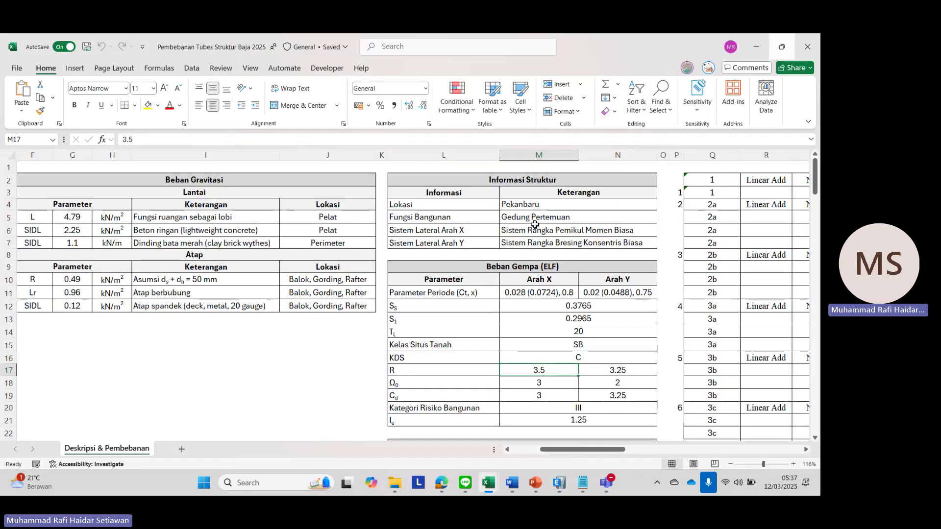
left_click(483, 229)
left_click(561, 231)
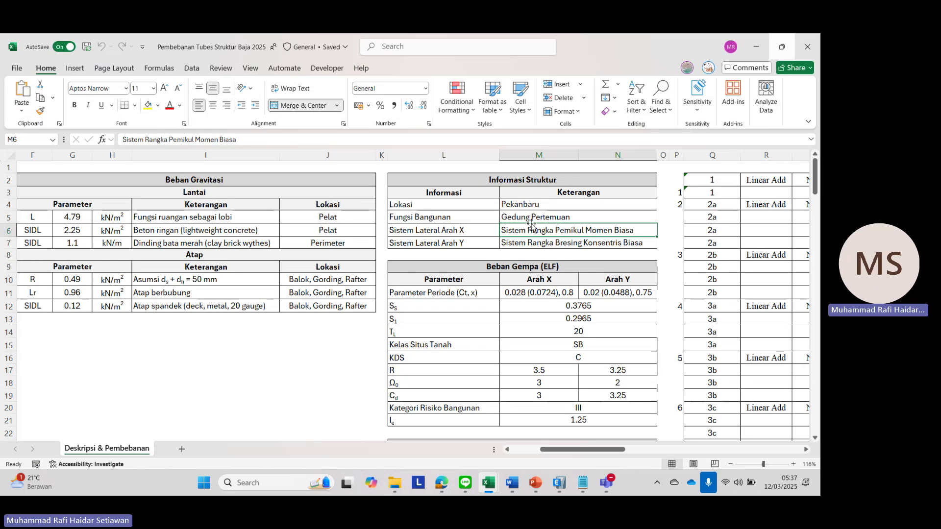
left_click(462, 241)
left_click(551, 242)
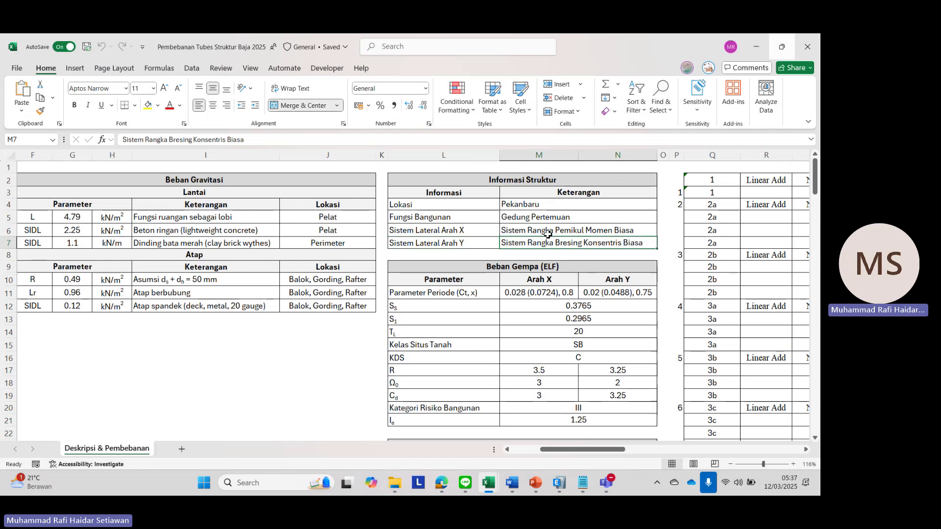
key("alt+Tab")
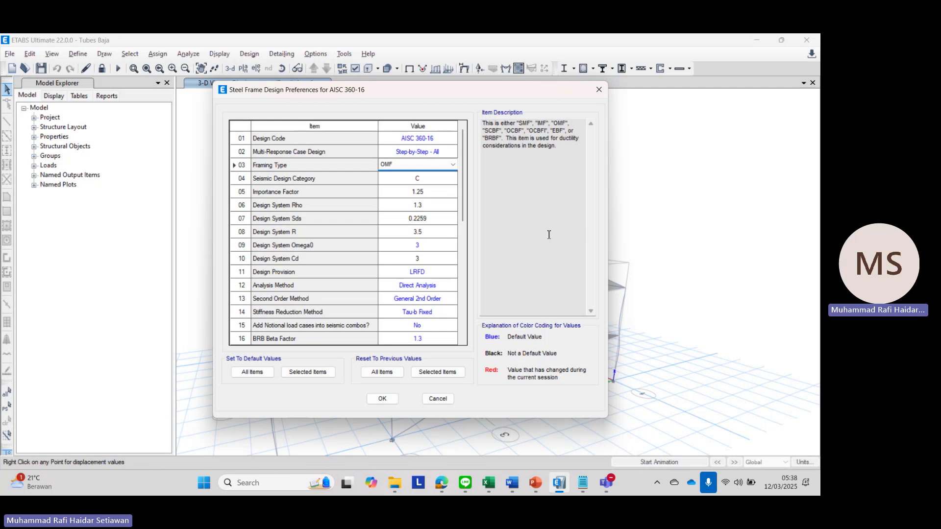
Step: Review the framing type and seismic design category options, choosing OMF and category C
left_click(426, 167)
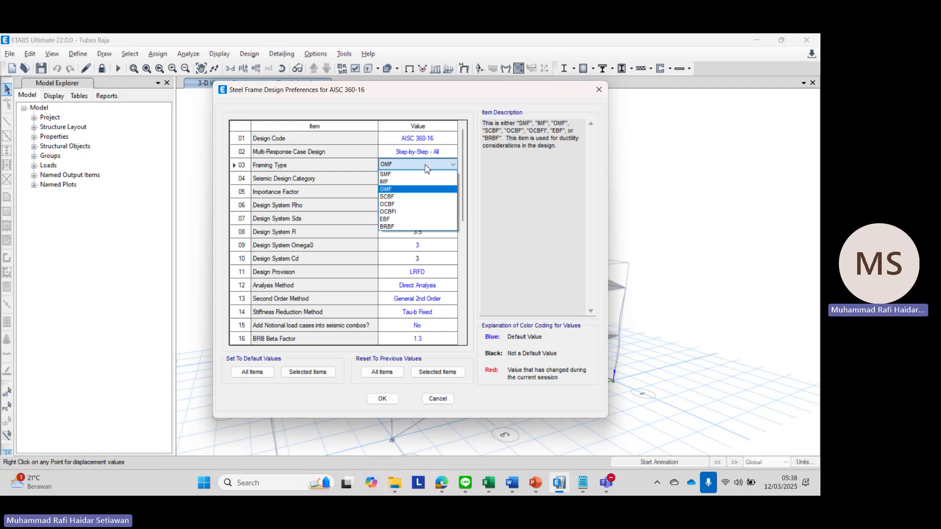
left_click(412, 193)
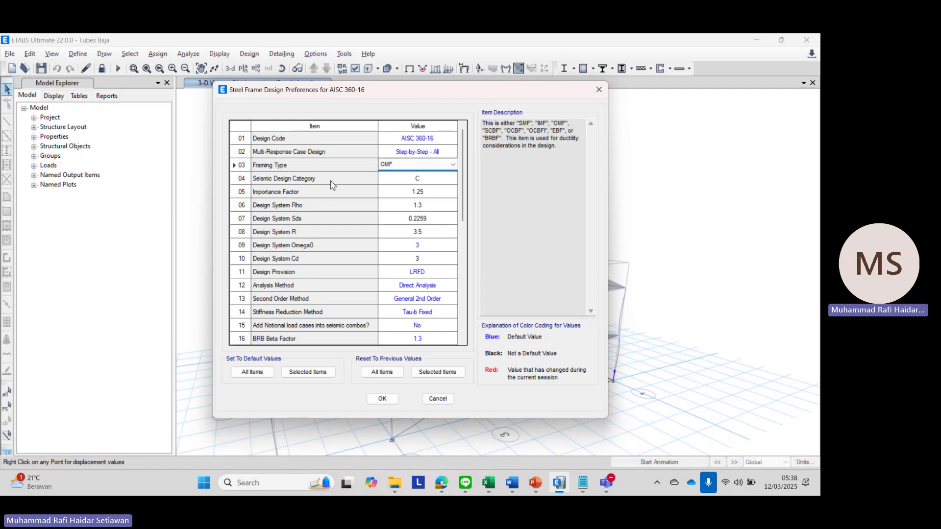
left_click(425, 184)
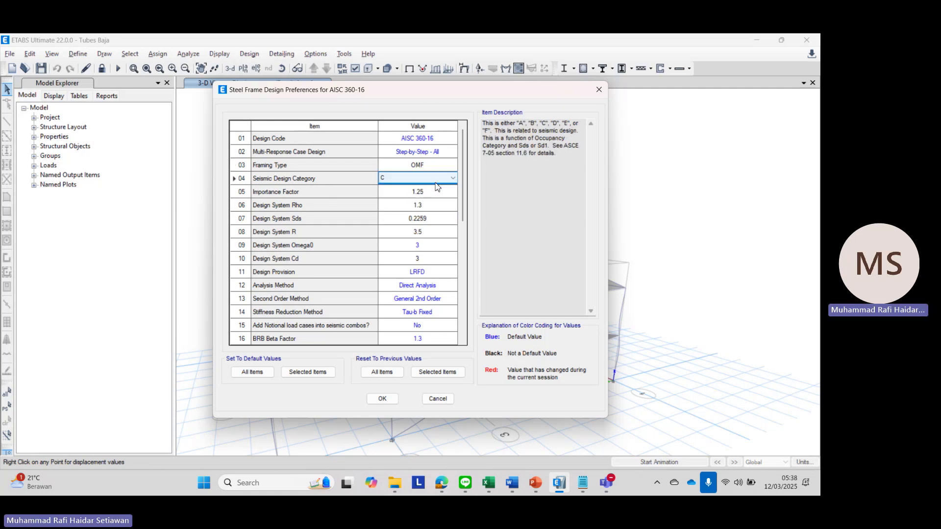
left_click(441, 184)
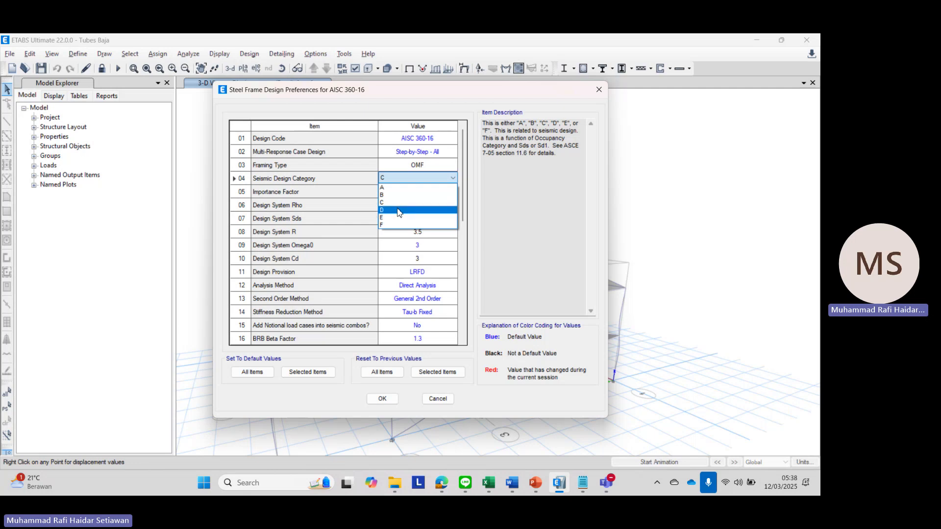
left_click(419, 177)
left_click(416, 177)
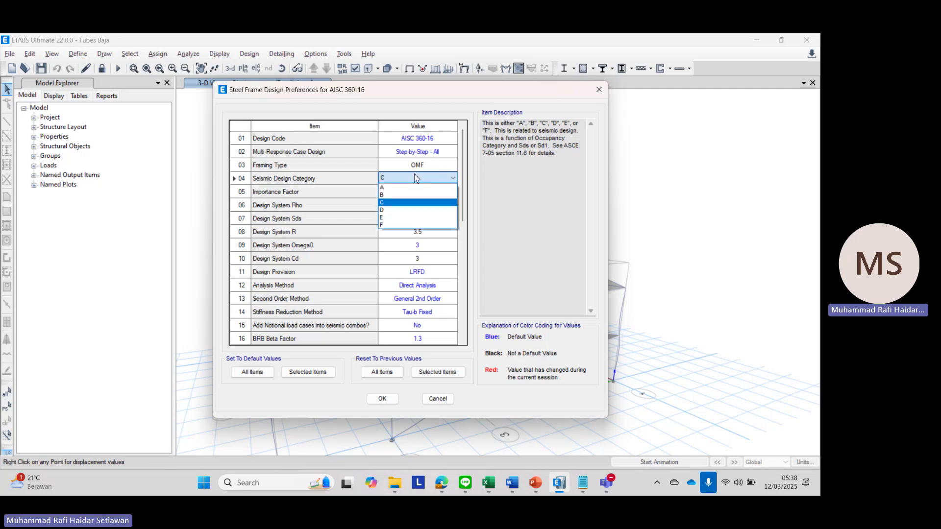
left_click(423, 201)
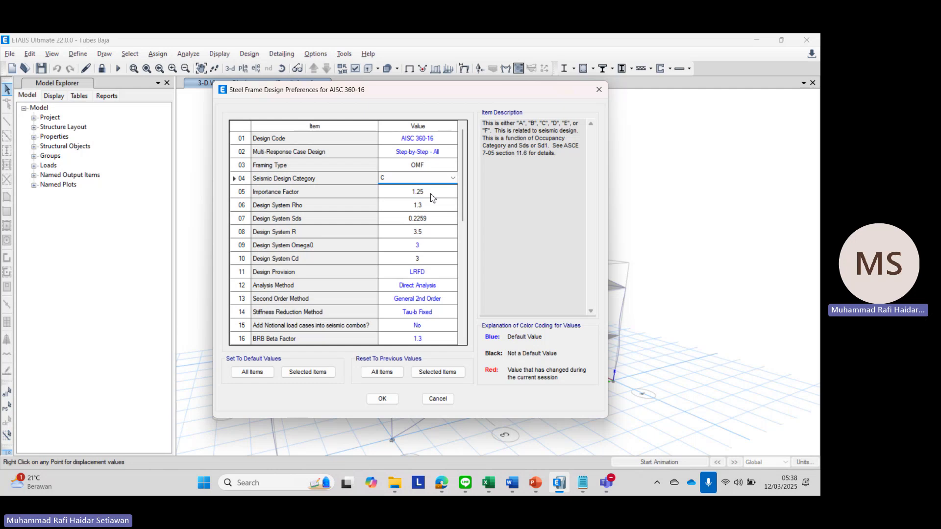
Step: Review the Importance Factor, Design System Rho and Design System Sds items, and close the preferences without saving
left_click(418, 190)
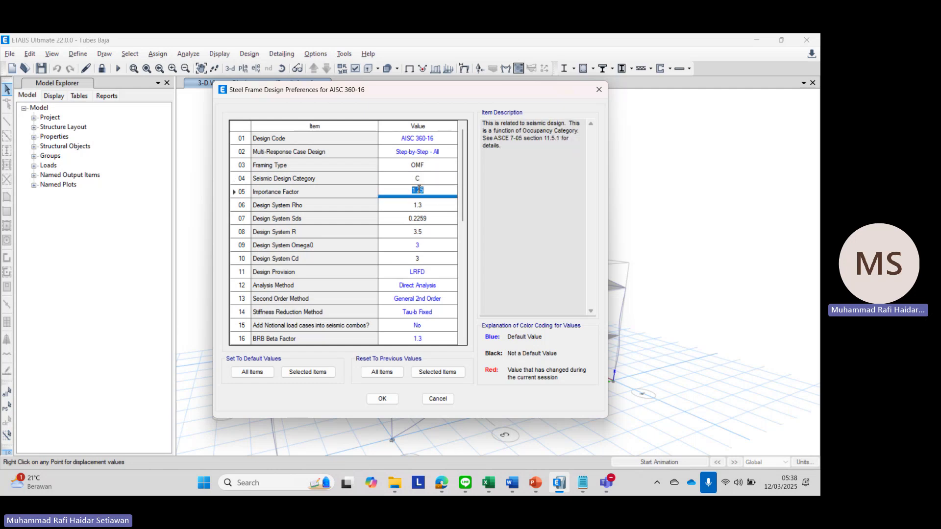
left_click(427, 179)
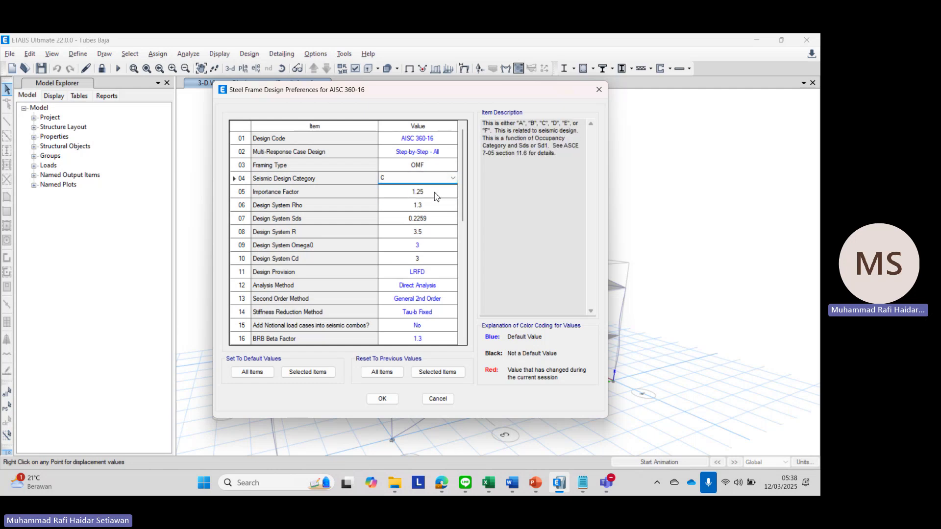
left_click(433, 192)
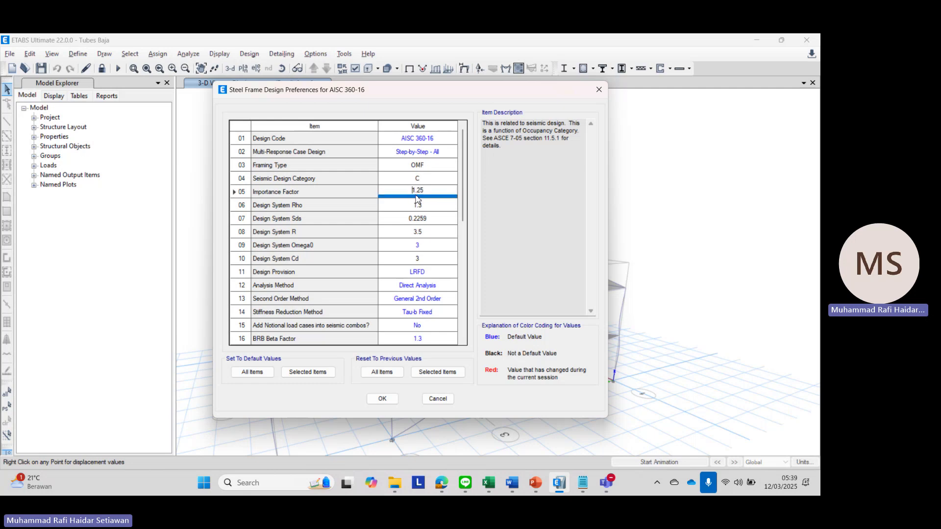
left_click_drag(431, 190, 406, 192)
left_click(406, 207)
left_click(406, 206)
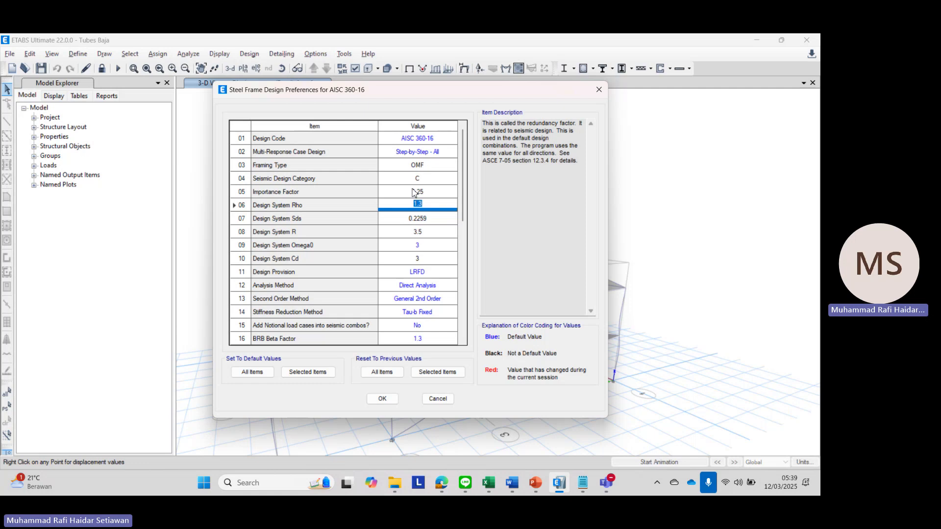
left_click(420, 220)
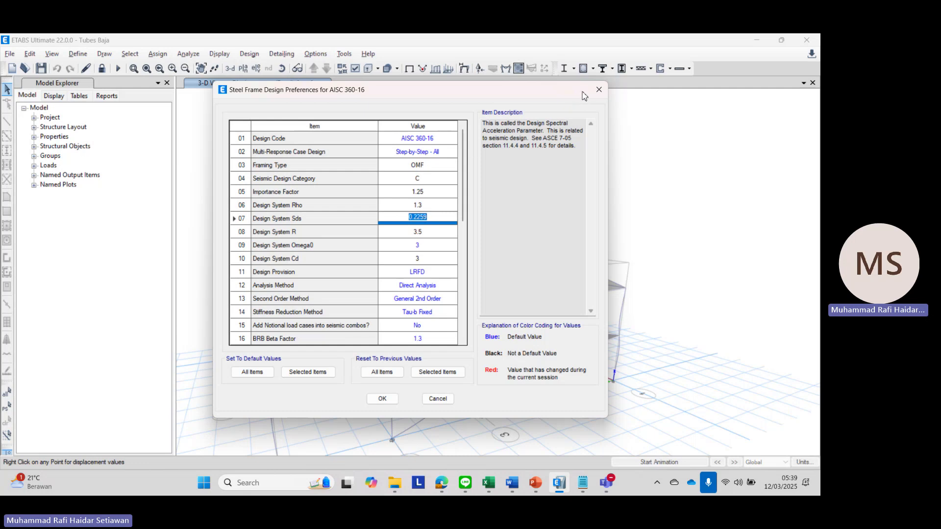
left_click(606, 92)
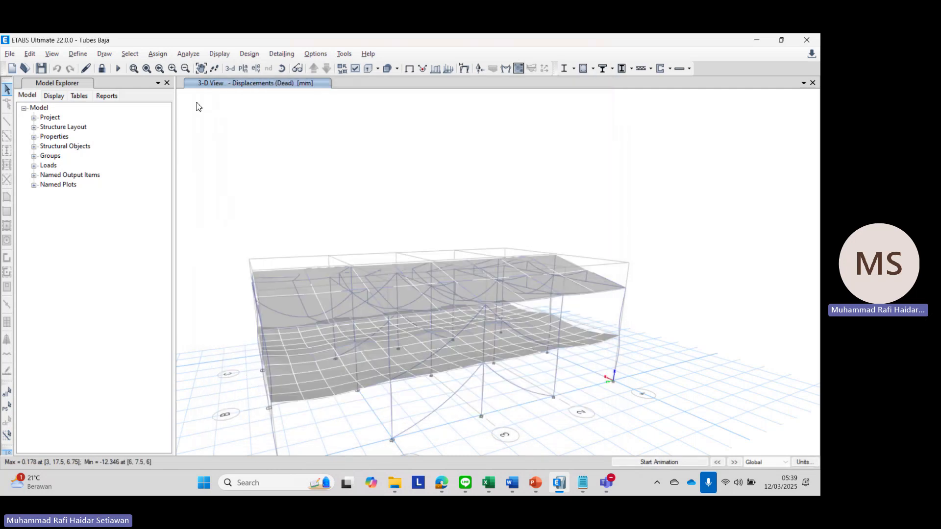
Step: Inspect the definition of the Ex load case and close the load case dialogs without changes
left_click(78, 53)
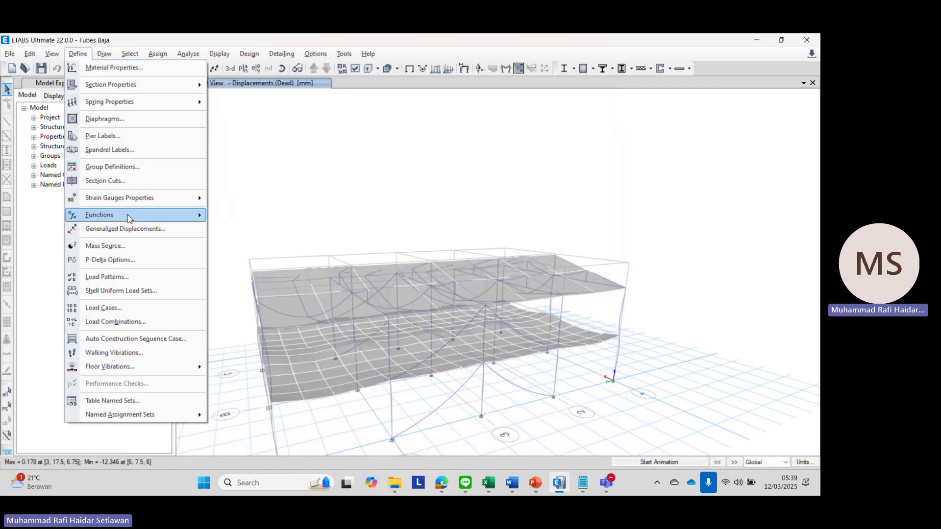
left_click(111, 307)
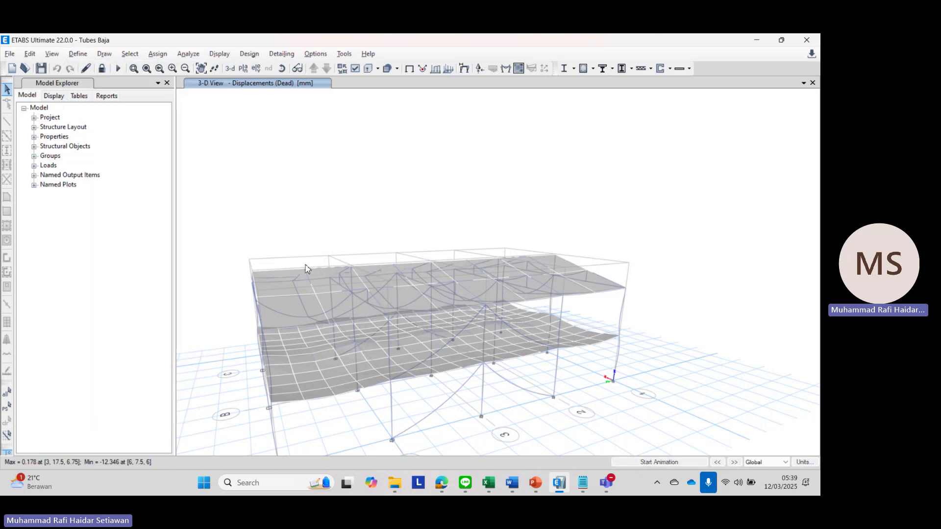
left_click(347, 297)
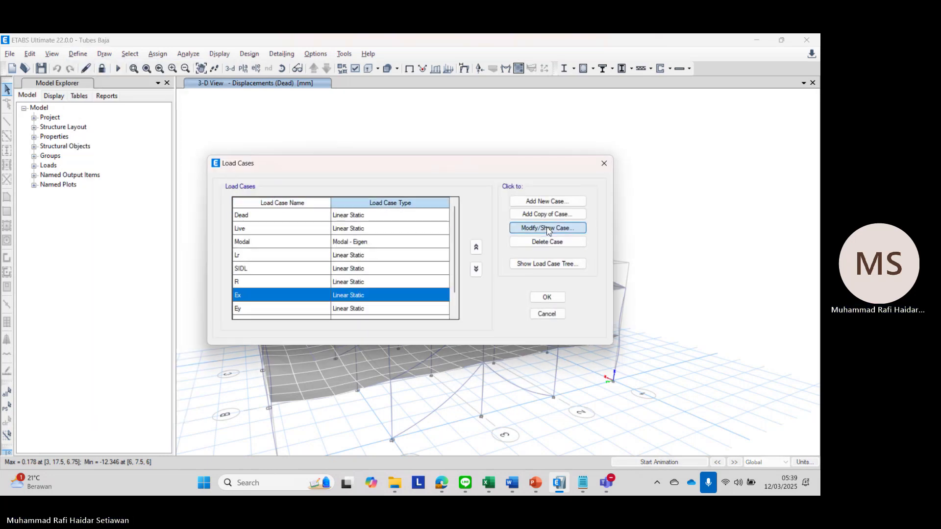
left_click(547, 230)
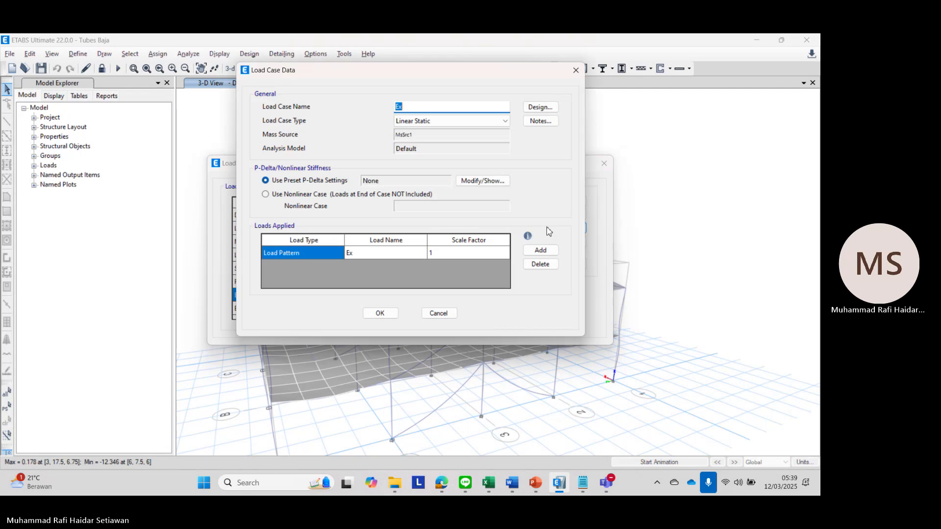
left_click(580, 69)
left_click(604, 162)
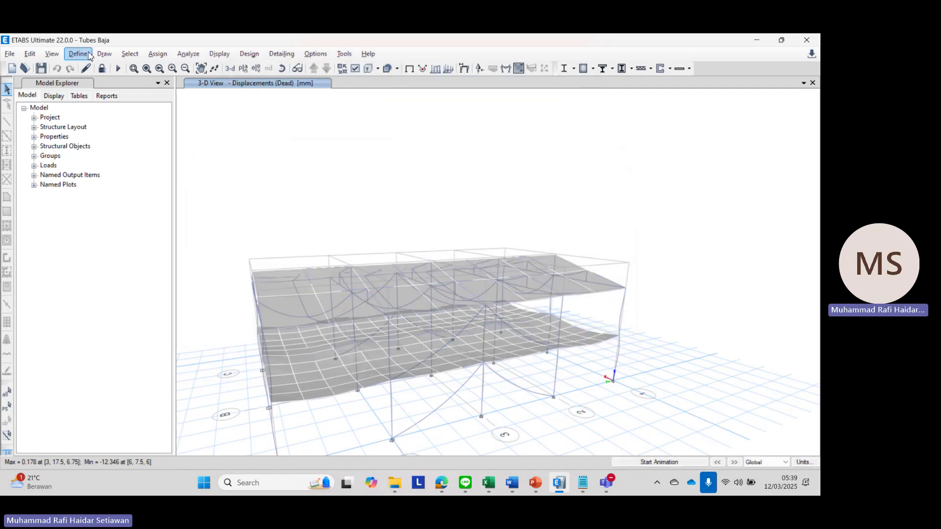
Step: Inspect the ASCE 7-16 seismic loading parameters of the Ex load pattern, and close the load pattern dialogs without changes
left_click(78, 54)
left_click(118, 277)
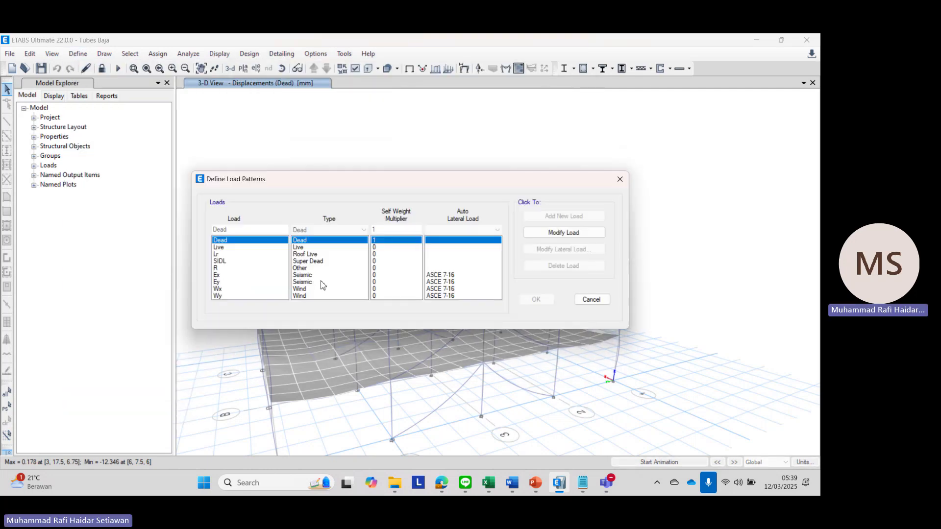
left_click(546, 249)
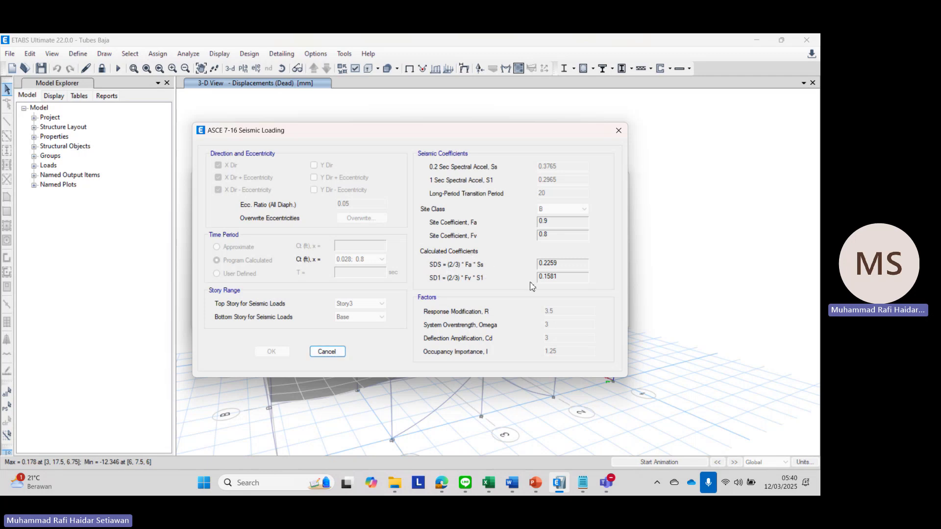
left_click(327, 351)
left_click(620, 179)
Step: Reopen the steel frame design preferences and review the Design System Sds, R, Omega0 and Cd items
left_click(249, 54)
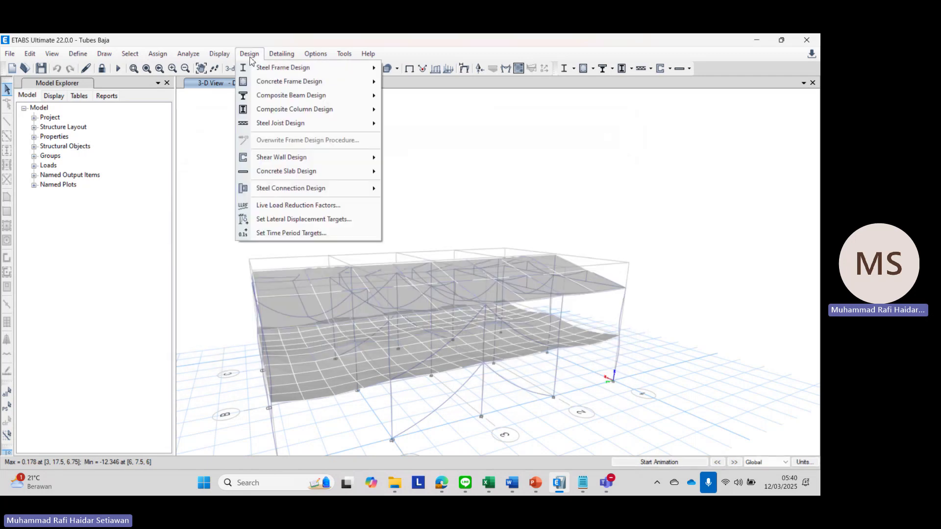
mouse_move(283, 68)
left_click(420, 74)
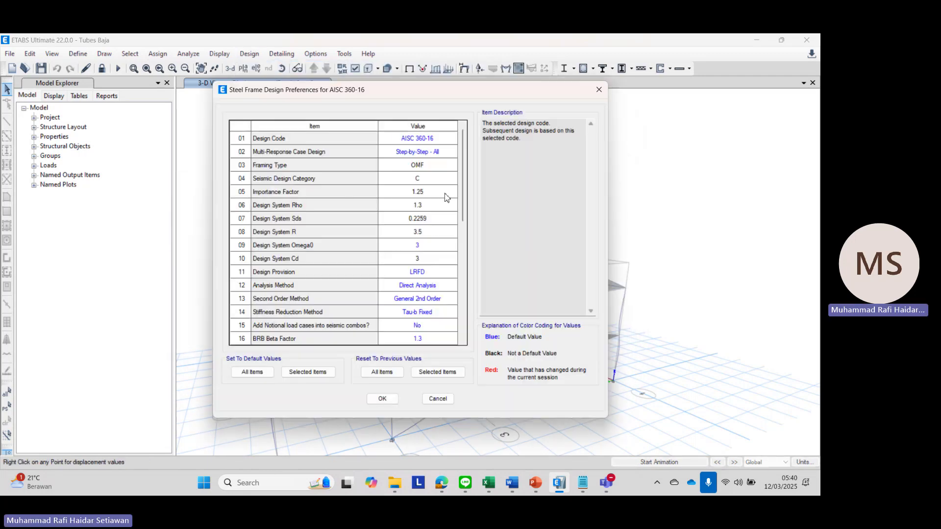
left_click(427, 216)
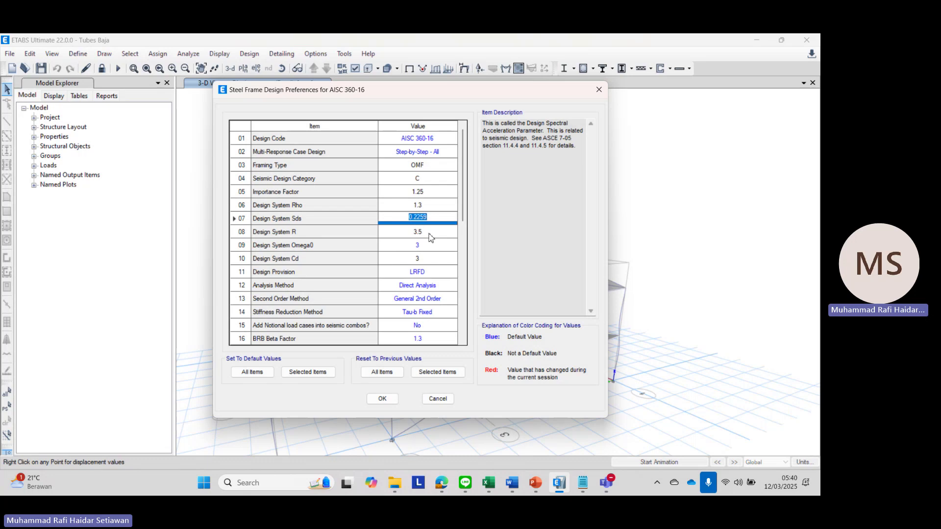
left_click(429, 234)
left_click(425, 245)
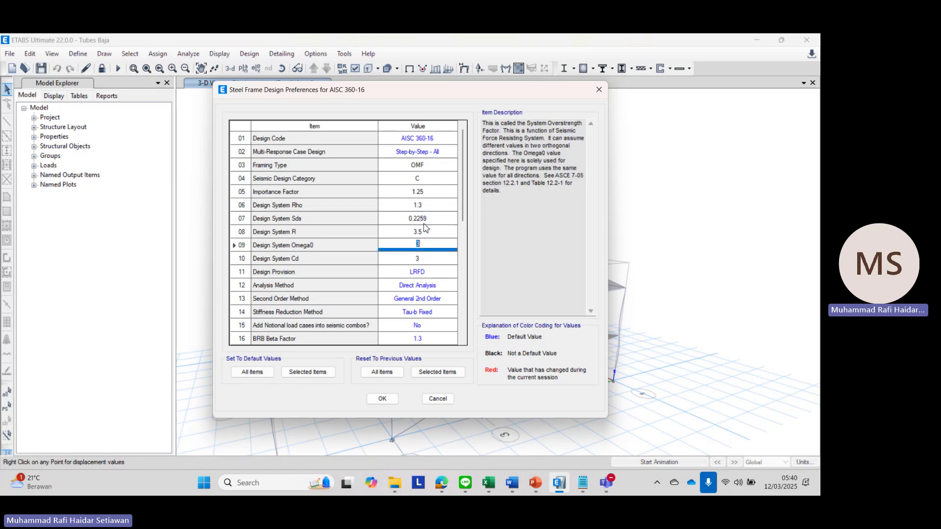
left_click(425, 257)
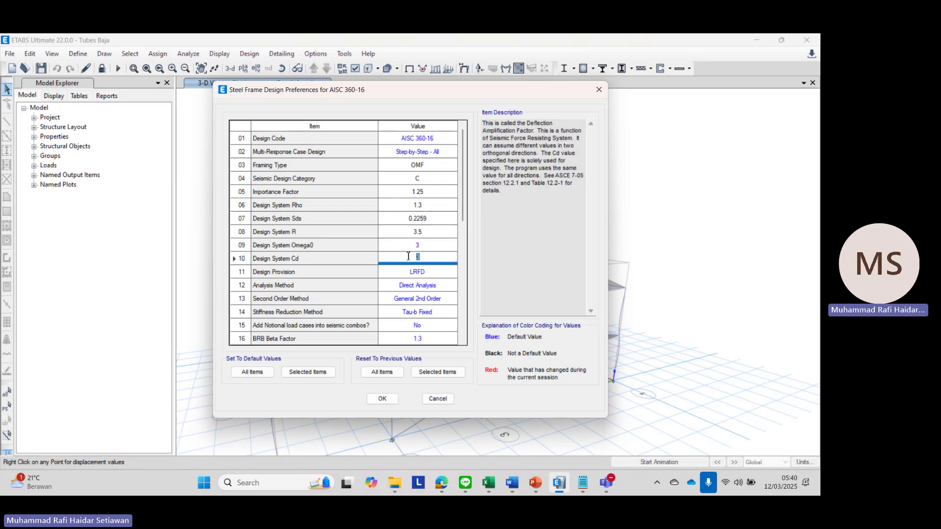
Step: Check the X-direction lateral system and its R, Ω0 and Cd values in the Excel loading workbook, and return to ETABS
key("alt+Tab")
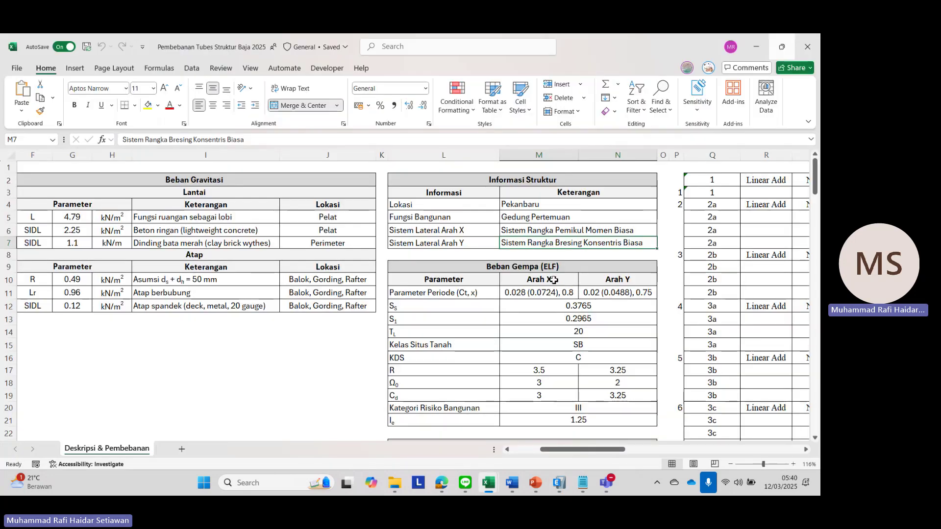
left_click(572, 232)
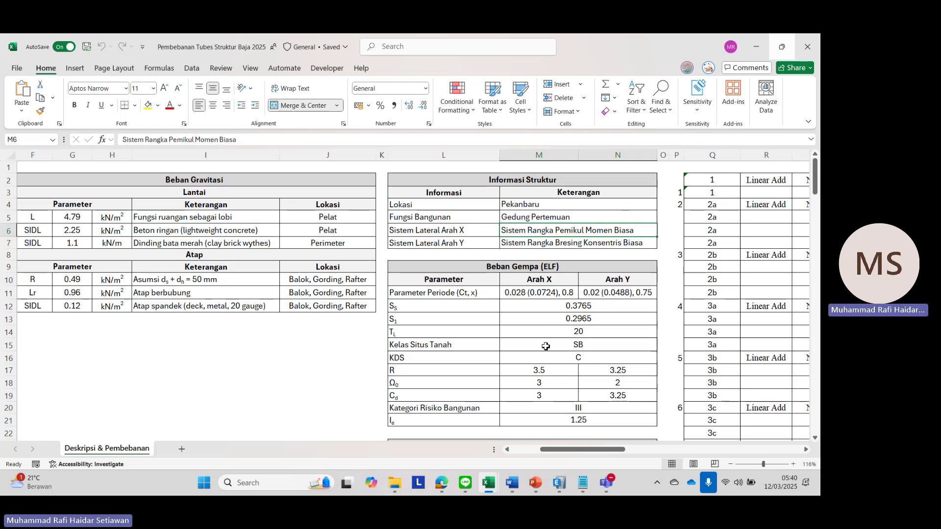
left_click(542, 370)
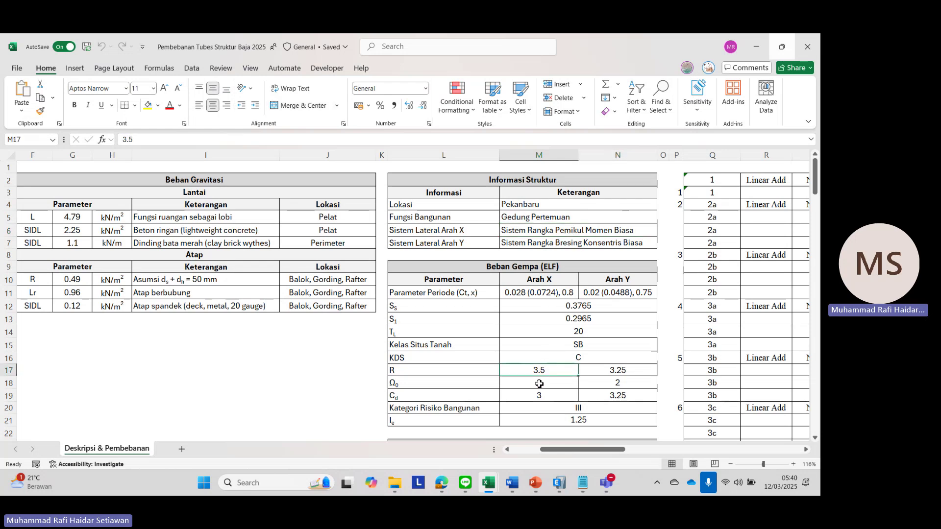
left_click(544, 384)
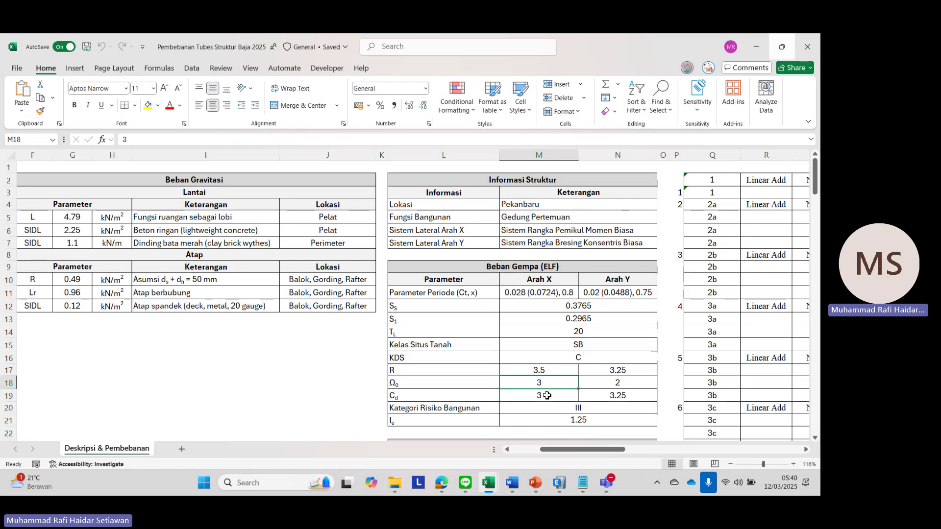
left_click(547, 395)
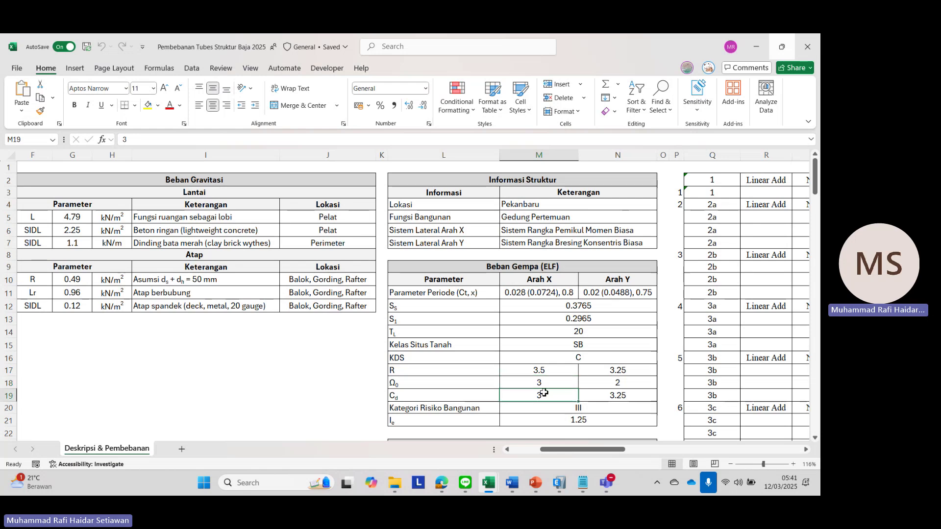
key("alt+Tab")
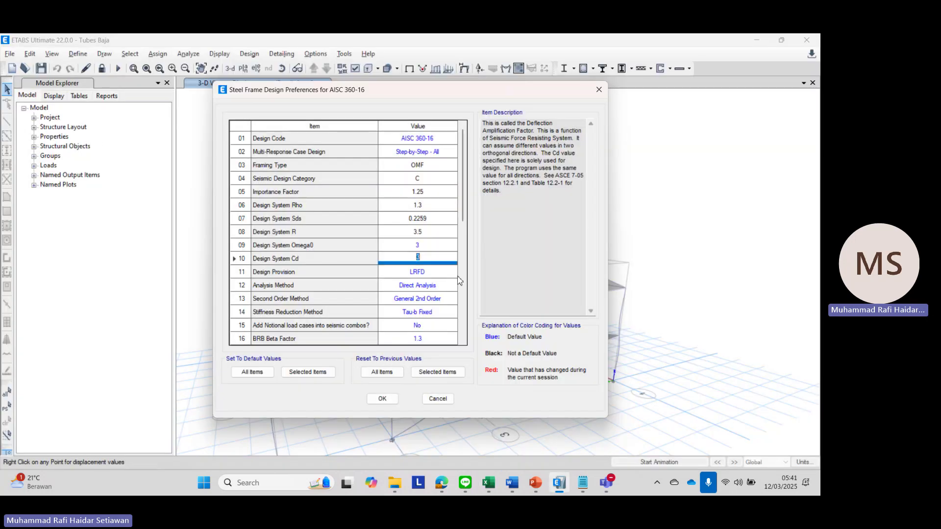
Step: Review the Design Provision and Phi(Shear) items in the steel frame design preferences
left_click(435, 271)
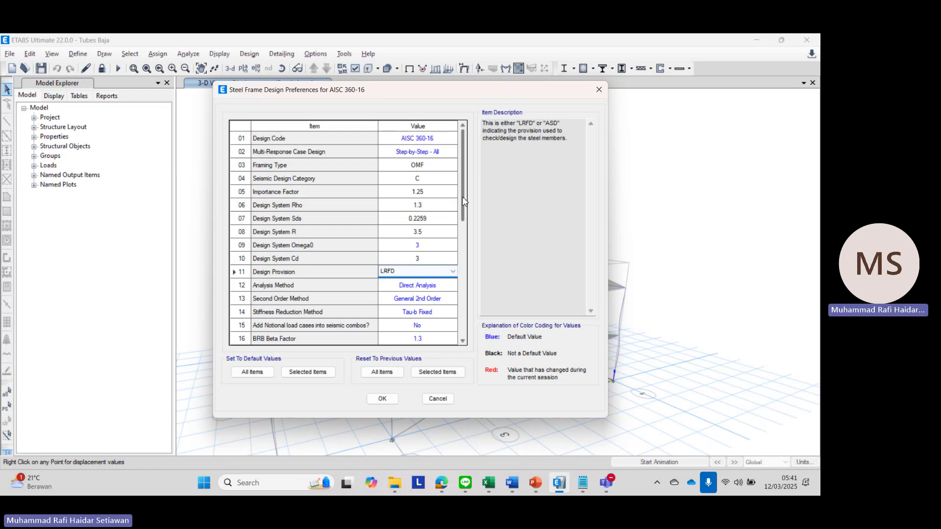
scroll(464, 200, "down", 2)
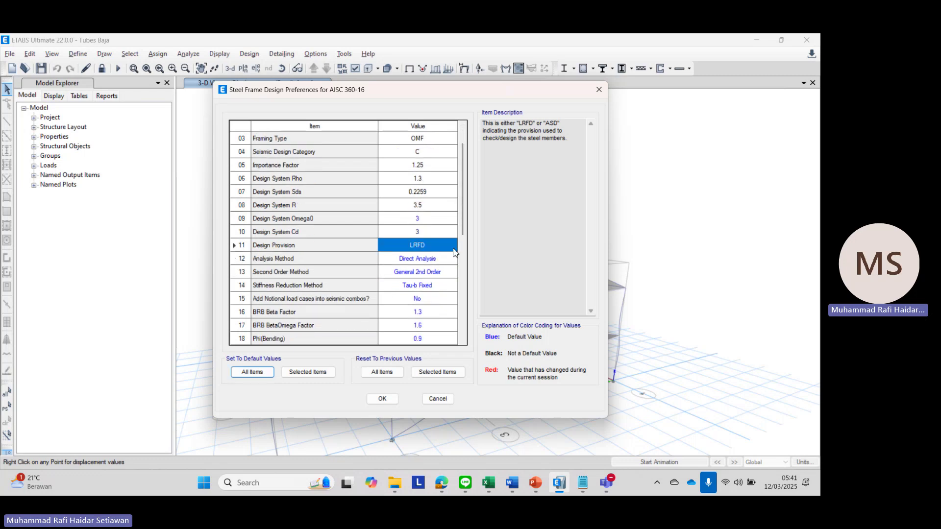
scroll(460, 259, "down", 3)
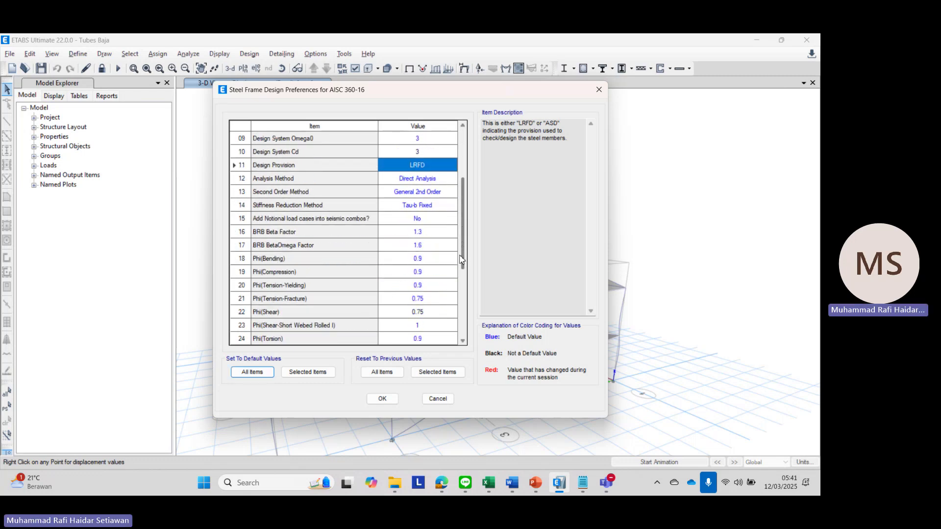
left_click_drag(461, 260, 461, 263)
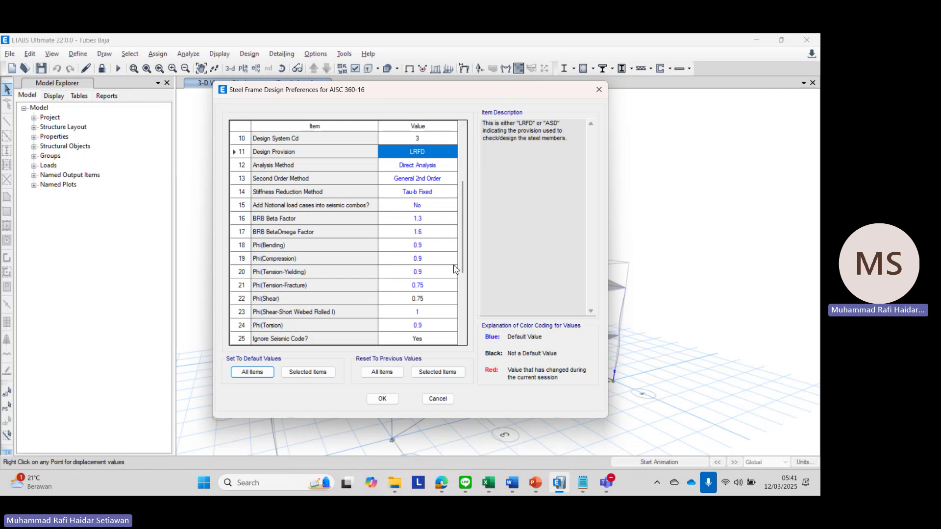
left_click(422, 298)
left_click(422, 298)
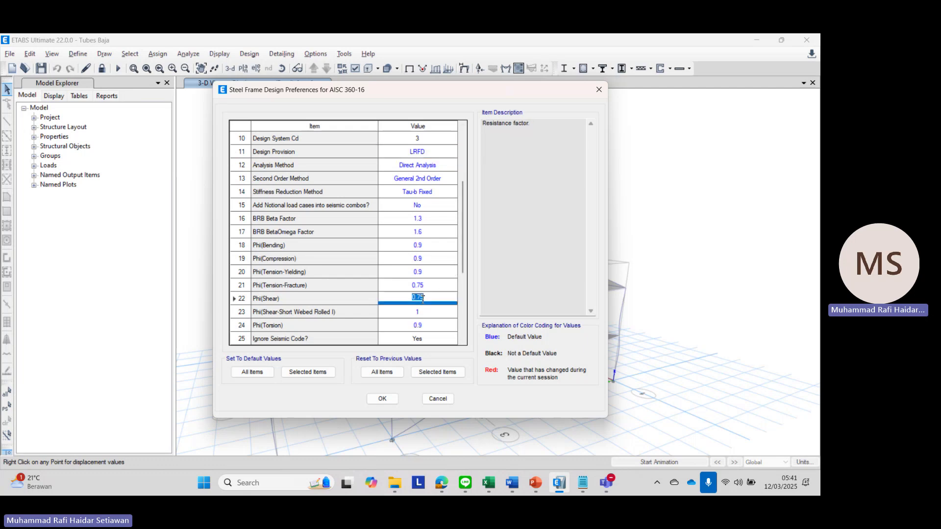
Step: Keep Ignore Seismic Code? at Yes, check the remaining design items, and accept the preferences
left_click_drag(463, 238, 464, 275)
left_click(424, 259)
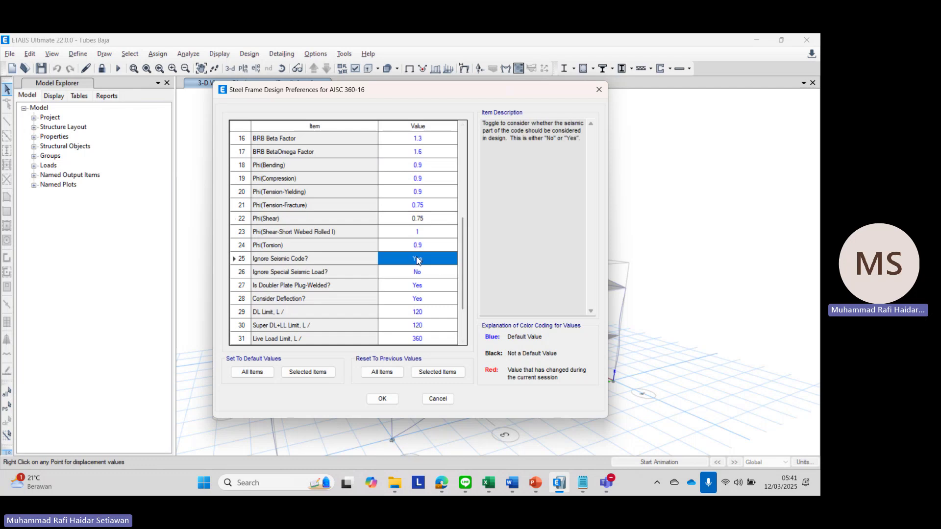
left_click(403, 258)
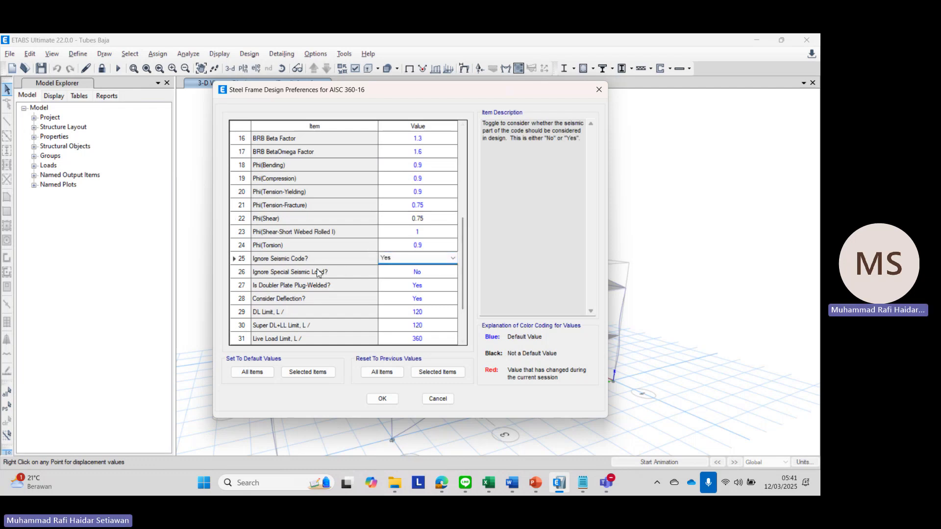
left_click(397, 258)
left_click(397, 265)
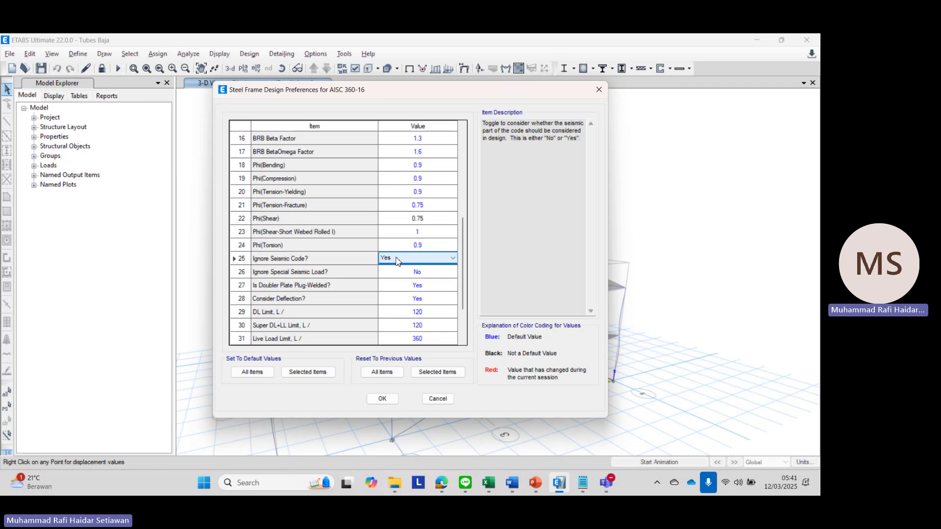
left_click_drag(464, 233, 464, 261)
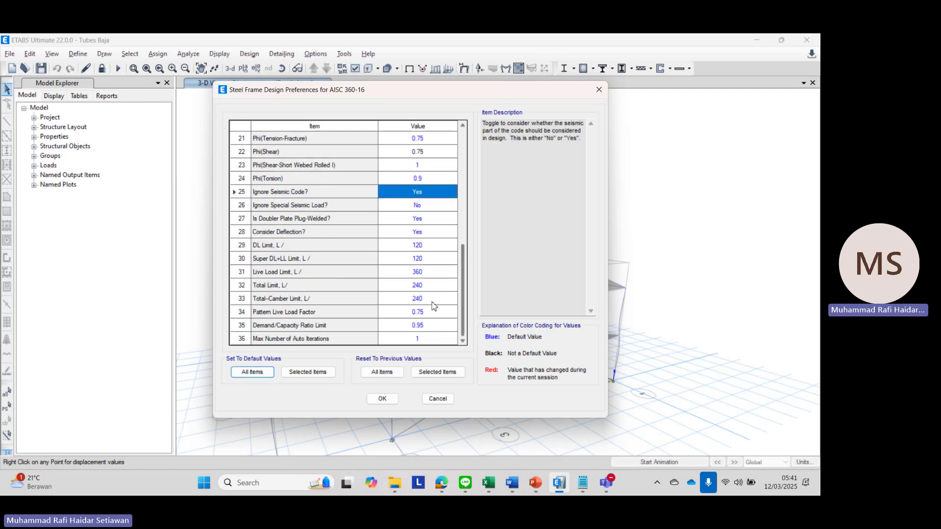
left_click(383, 398)
Step: Open the load combination selection for steel frame design and examine the full list of strength design combinations
left_click(277, 58)
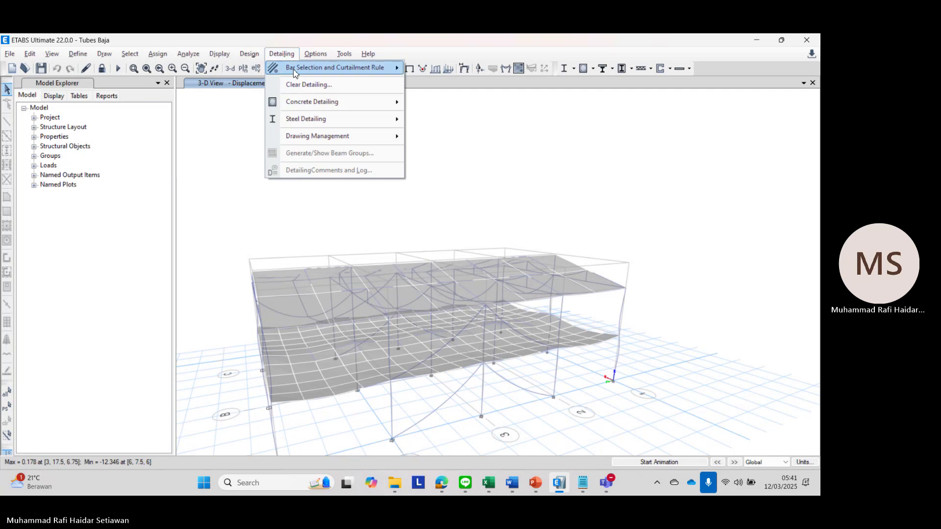
key("Escape")
left_click(249, 54)
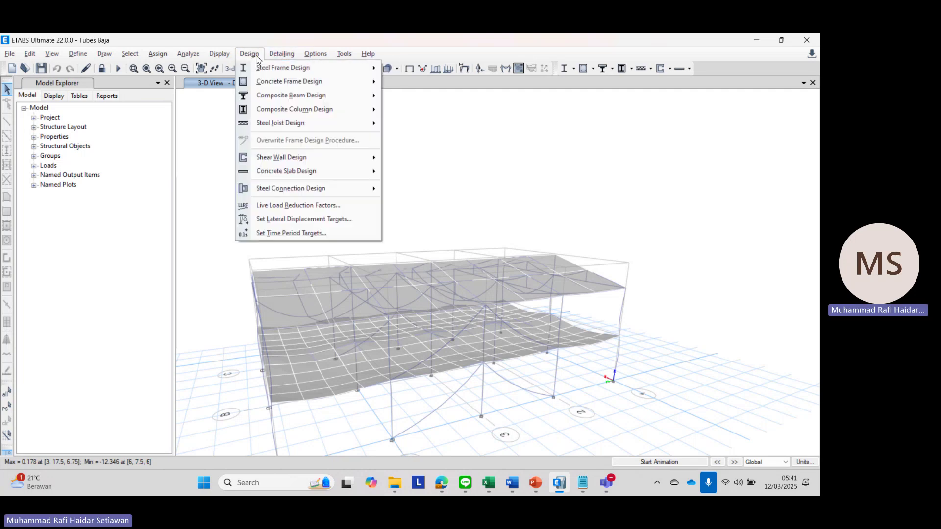
mouse_move(333, 82)
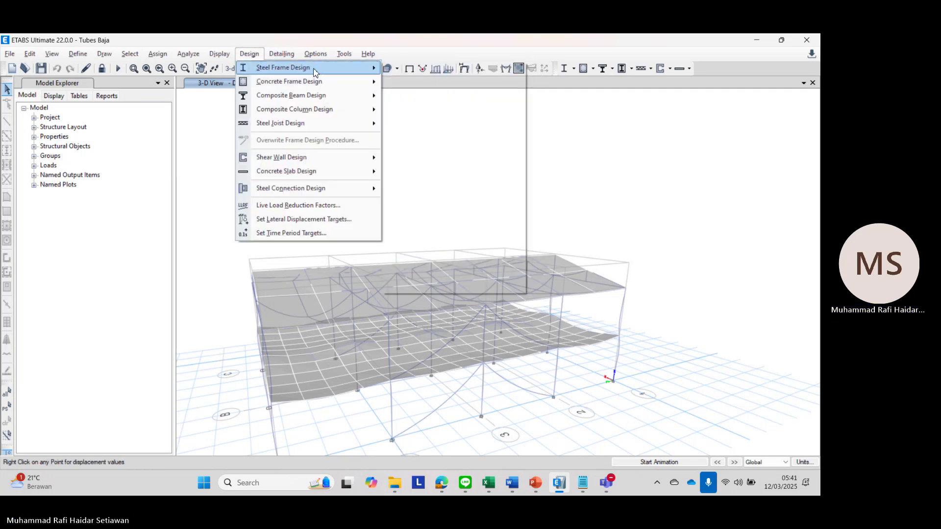
mouse_move(360, 69)
left_click(431, 130)
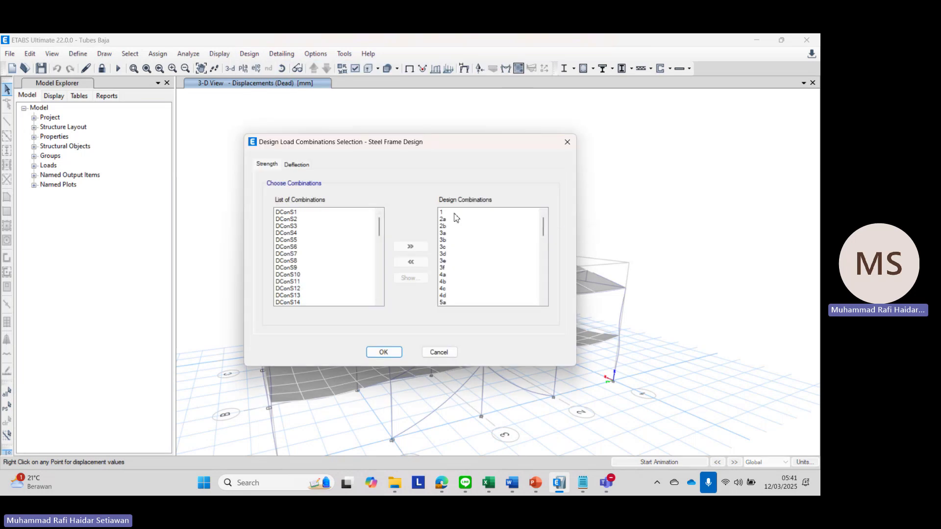
left_click_drag(456, 214, 455, 303)
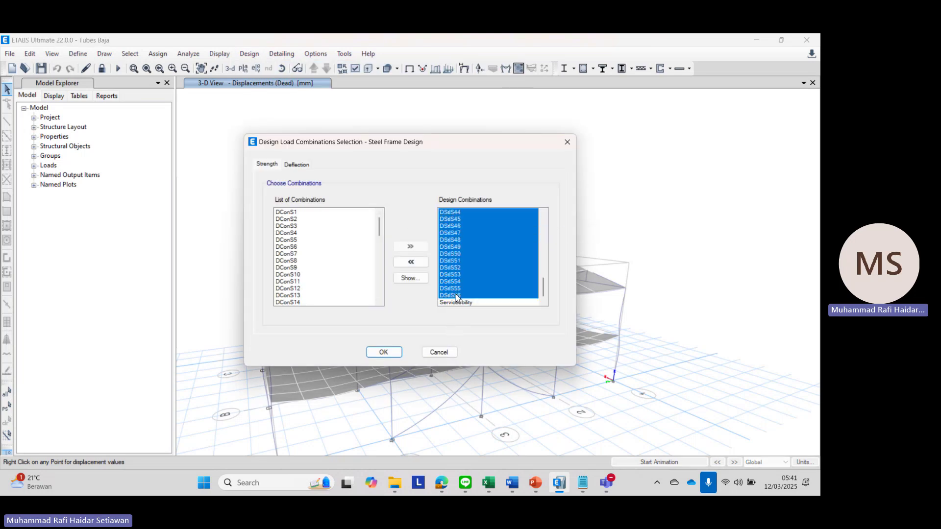
left_click(454, 302)
scroll(453, 298, "up", 9)
scroll(454, 297, "up", 4)
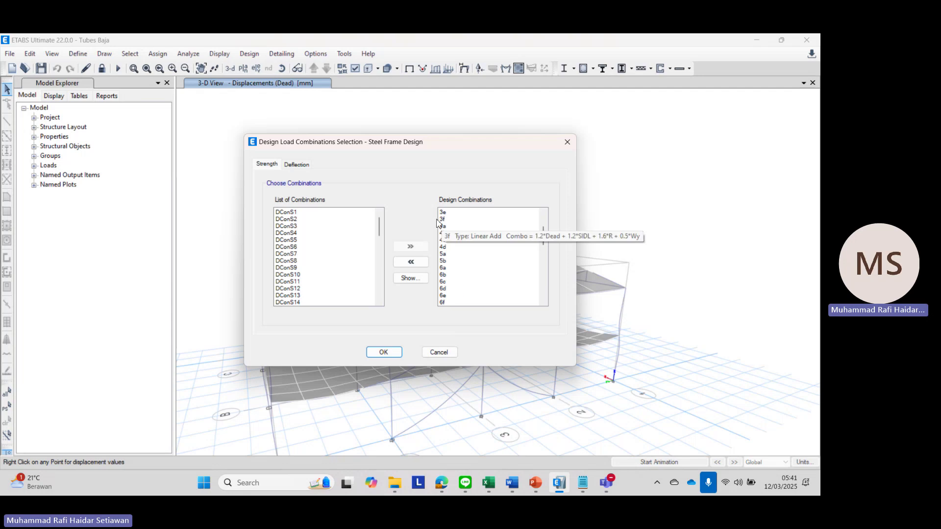
Step: Add DConS1 to the strength design combinations and look through the other available combinations
left_click(308, 213)
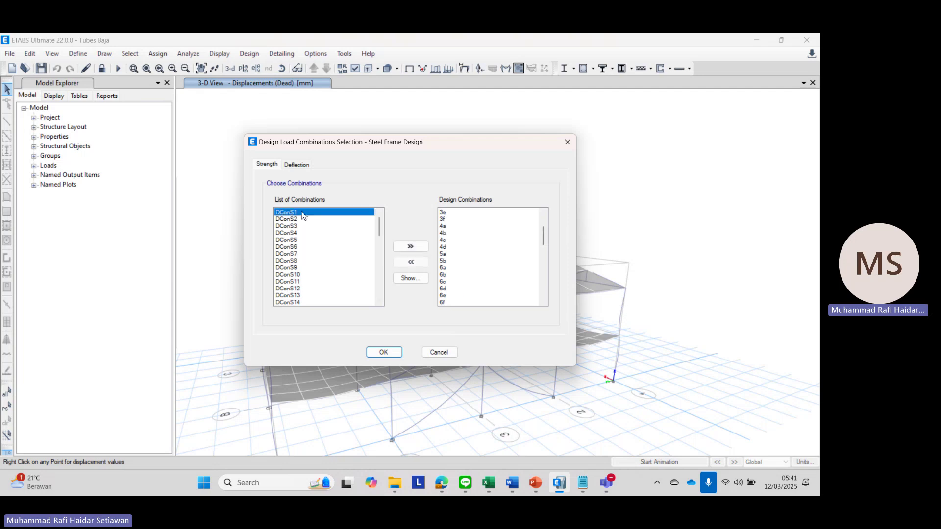
left_click(411, 246)
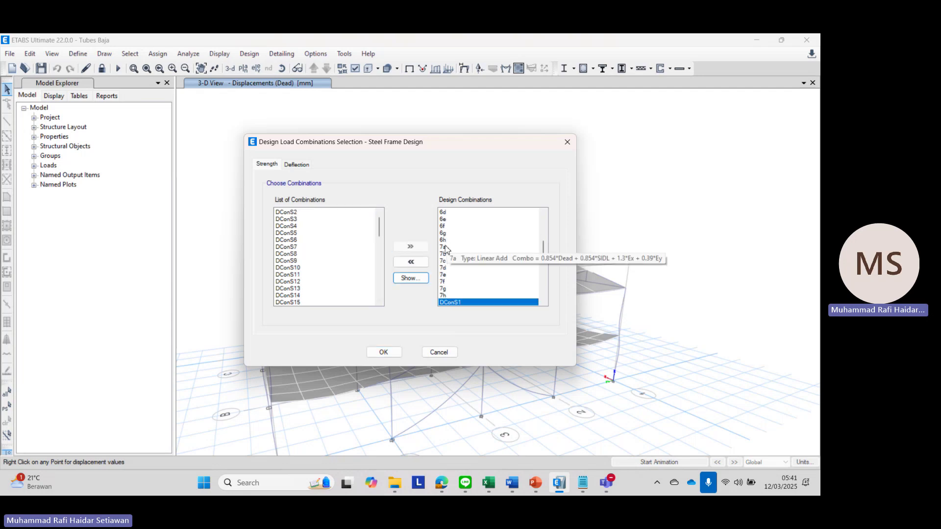
left_click_drag(289, 212, 286, 291)
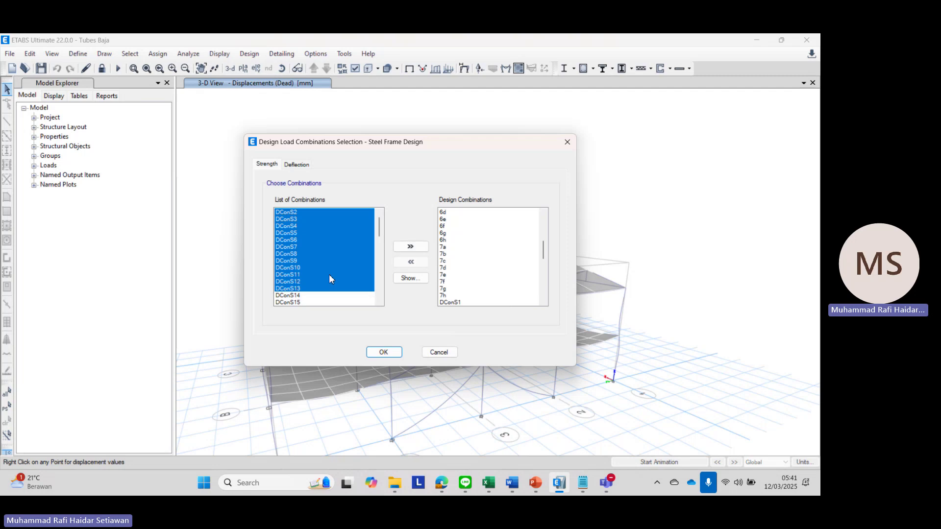
scroll(459, 263, "down", 5)
scroll(459, 264, "up", 4)
Step: Remove DConS1 and all the DStlS combinations from the strength design combinations
mouse_move(459, 295)
left_mouse_down()
mouse_move(456, 314)
mouse_move(456, 296)
left_mouse_up()
scroll(456, 268, "up", 9)
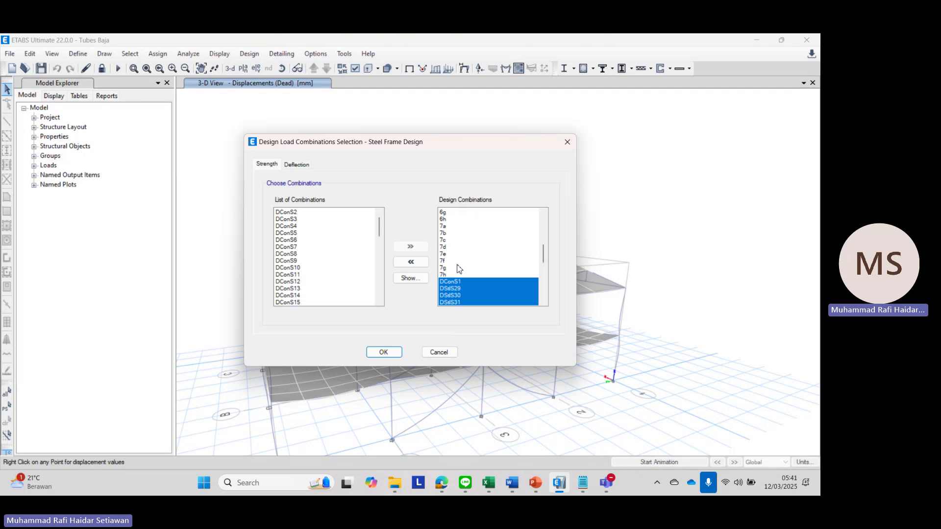
scroll(459, 269, "down", 9)
left_click(411, 262)
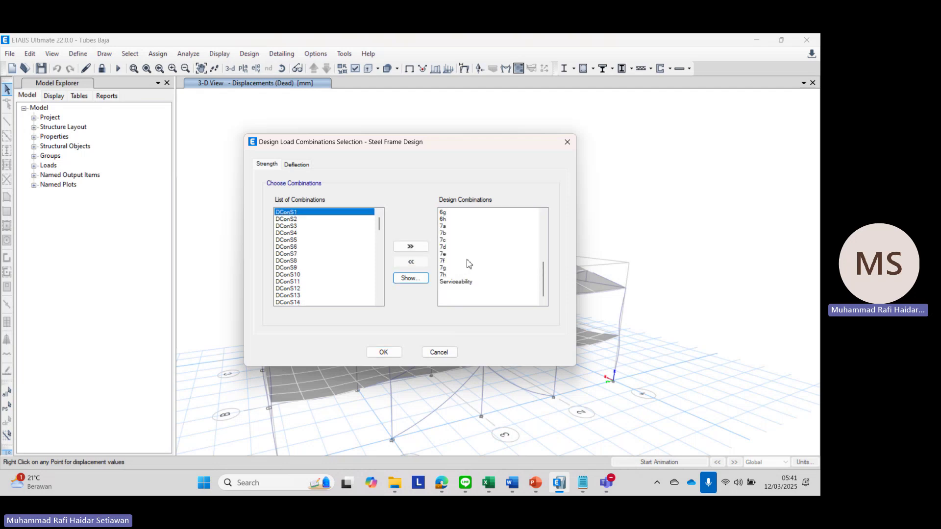
Step: Check the remaining design combinations from 1 through Serviceability, and accept the load combination selection
scroll(466, 255, "up", 1)
left_click_drag(451, 213, 460, 310)
left_click(460, 302)
scroll(490, 281, "up", 8)
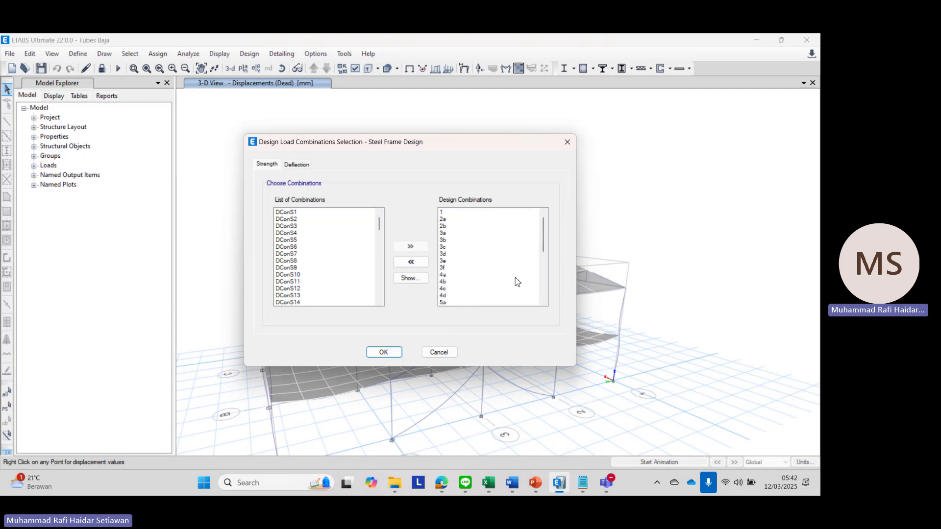
left_click(384, 352)
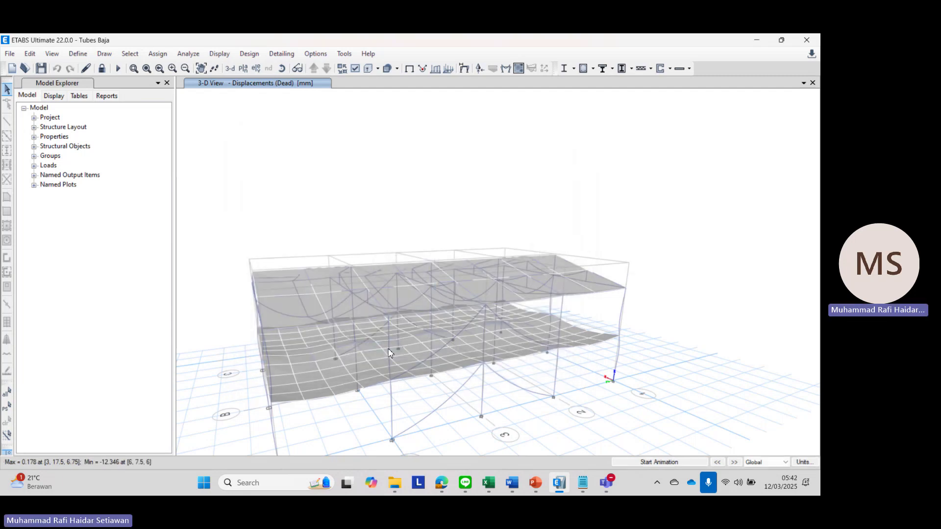
Step: Start the steel frame design/check and save the model over the existing Tubes Baja file
left_click(242, 55)
left_click(243, 54)
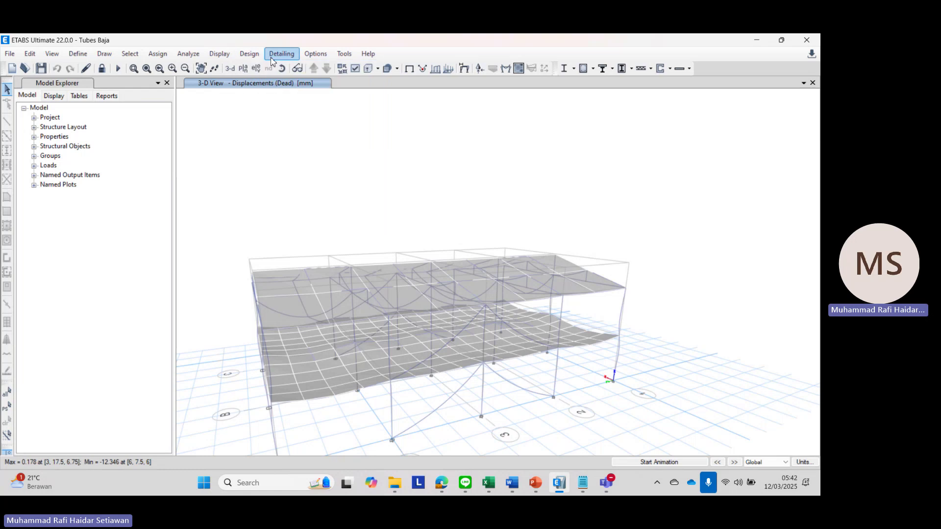
left_click(249, 54)
mouse_move(262, 72)
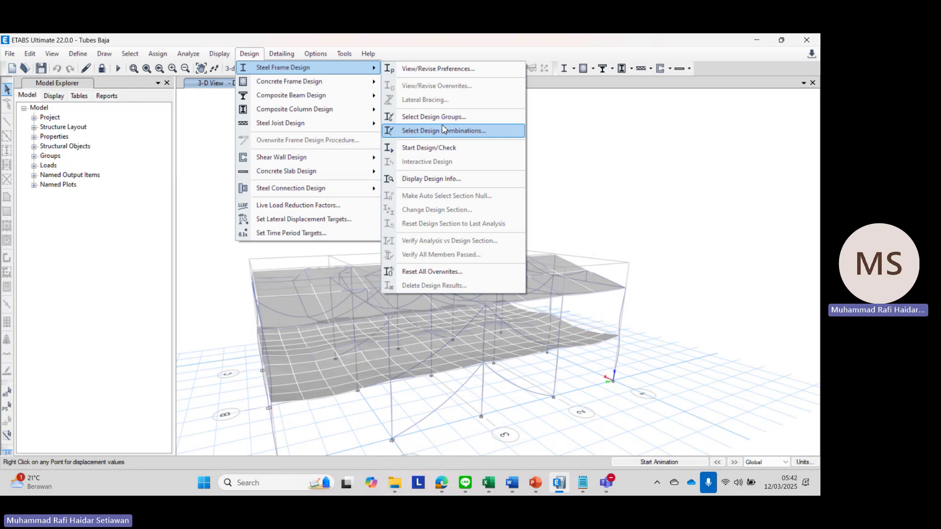
left_click(425, 149)
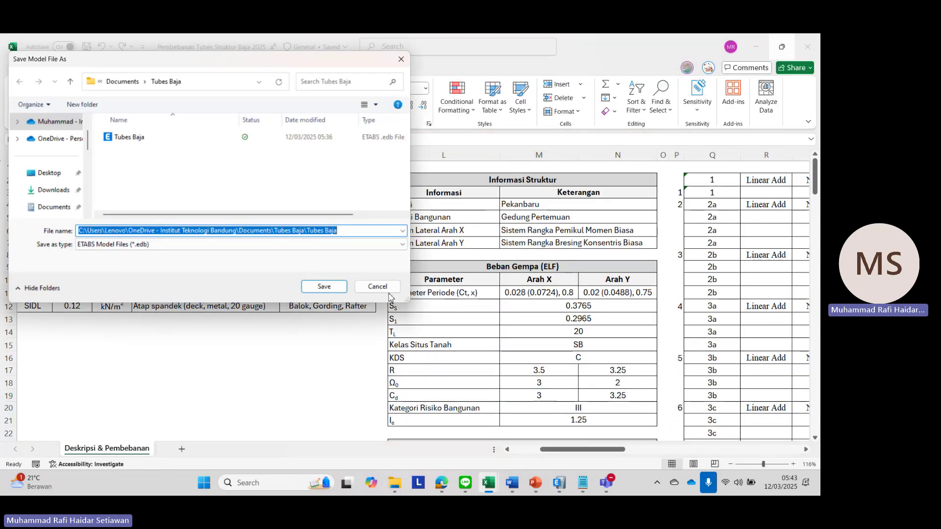
left_click(323, 286)
left_click(434, 257)
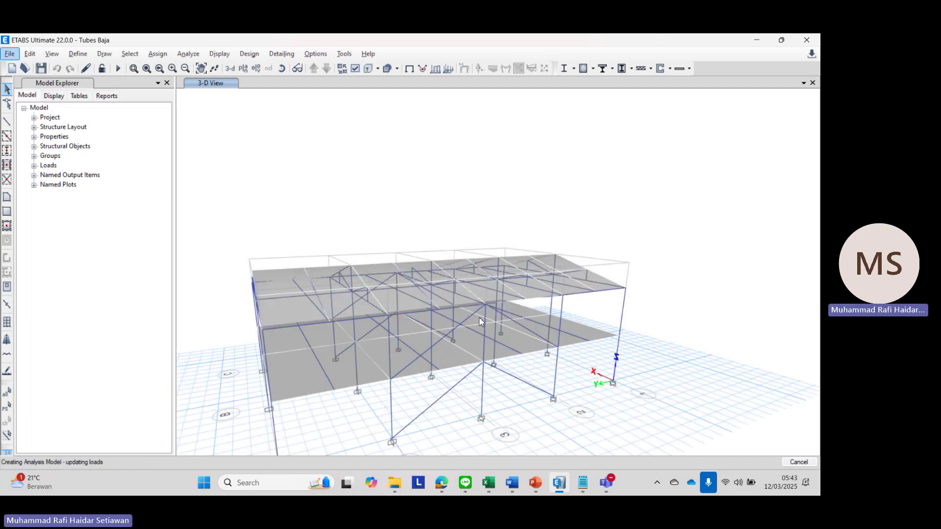
key("XF86AudioRaiseVolume")
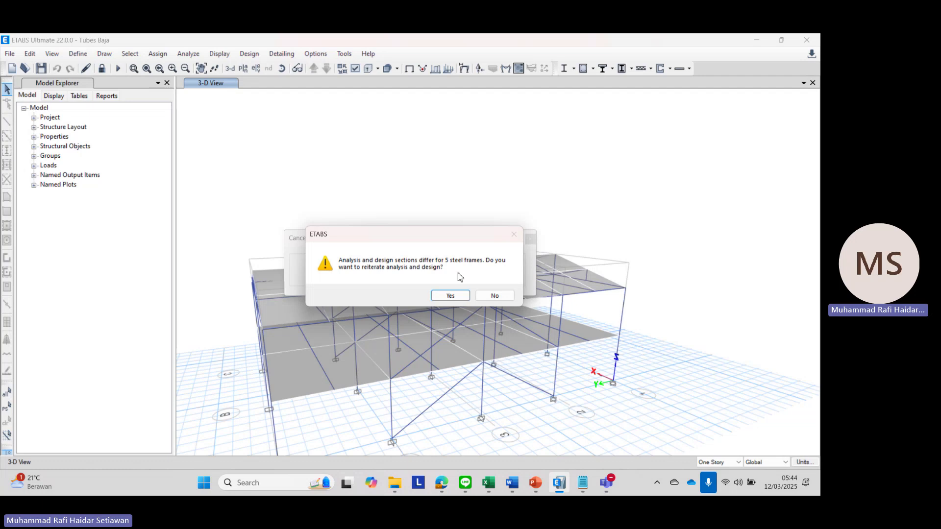
Step: Reiterate the analysis and design for the differing steel sections, replacing the existing Tubes Baja model file again
left_click(450, 296)
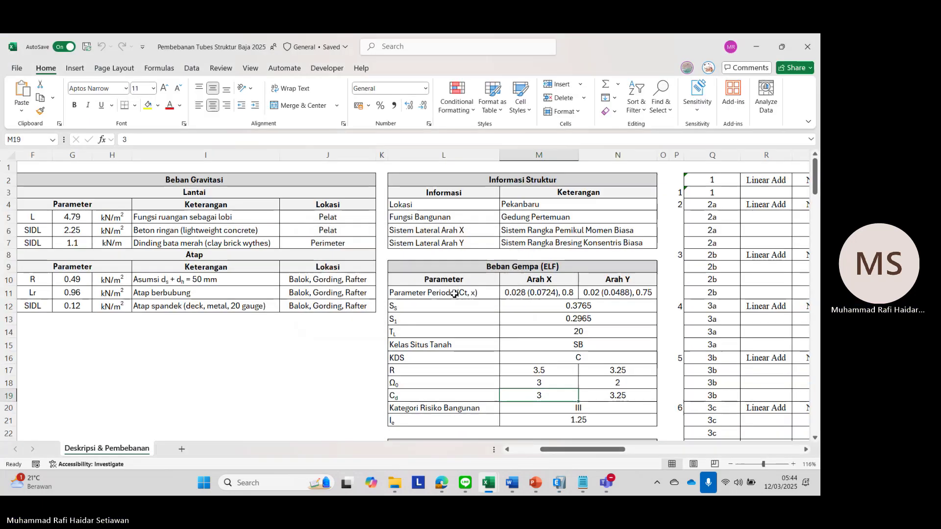
left_click(324, 286)
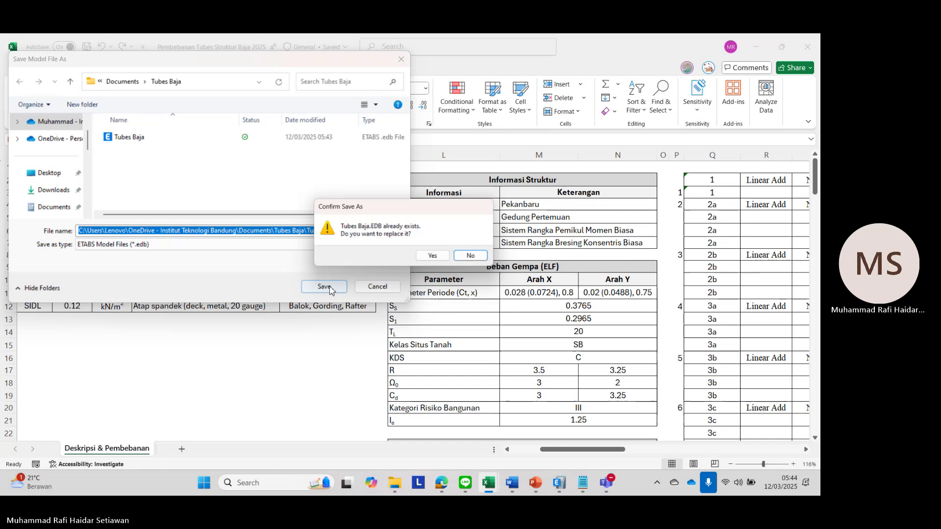
left_click(433, 256)
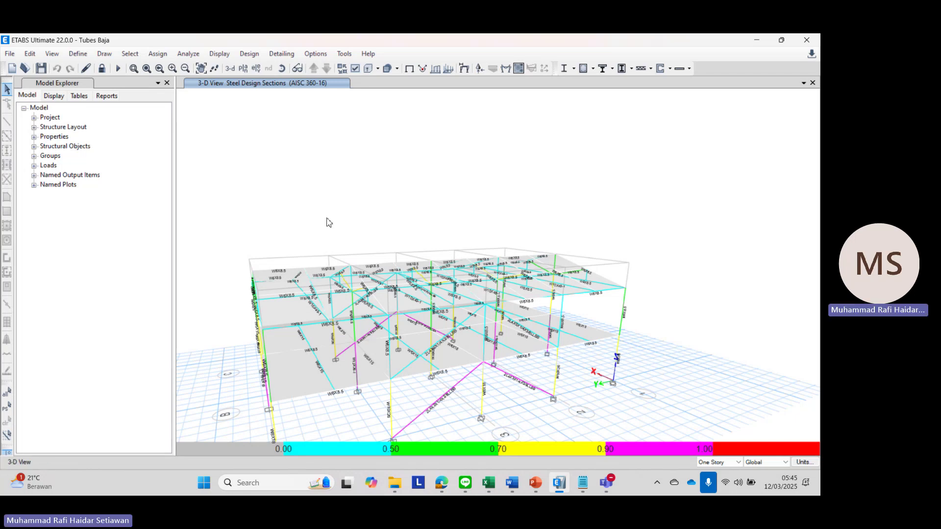
Step: Look over the designed sections in 3D and verify whether all steel members pass the stress/capacity check
scroll(316, 238, "down", 1)
scroll(326, 243, "up", 3)
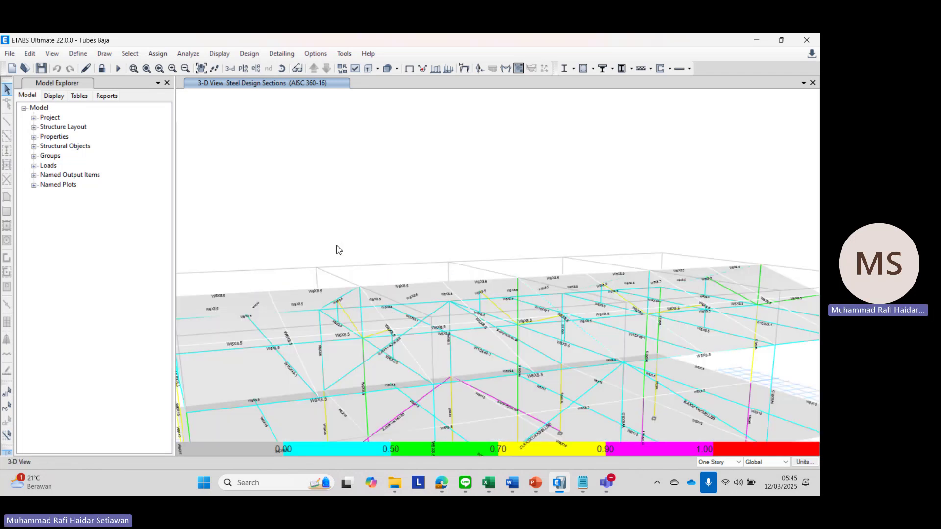
scroll(336, 248, "down", 4)
scroll(392, 263, "up", 2)
middle_click_drag(399, 266, 447, 276, "shift")
middle_click_drag(487, 333, 393, 306, "shift")
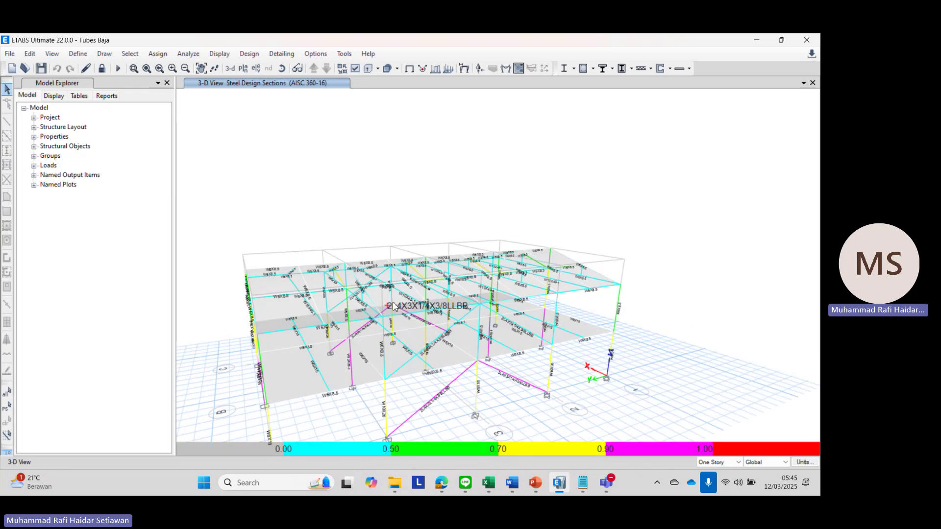
left_click(573, 69)
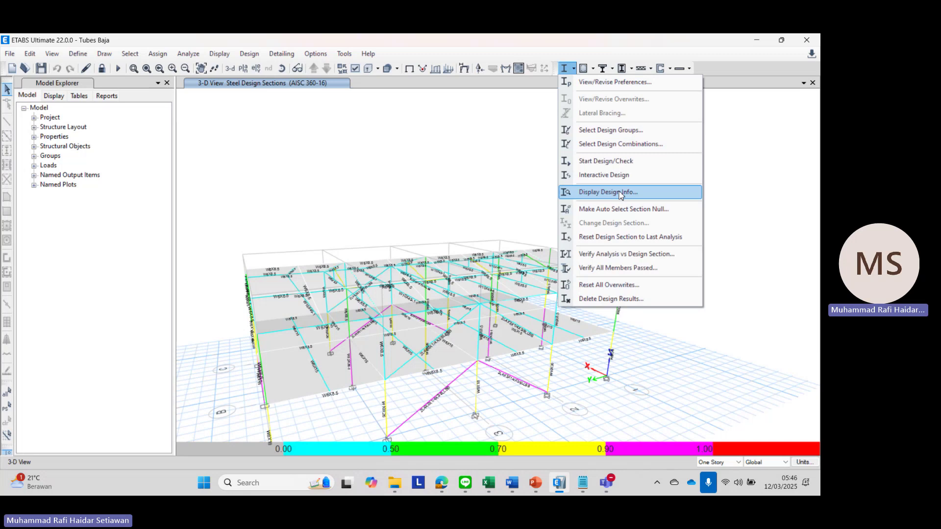
left_click(648, 270)
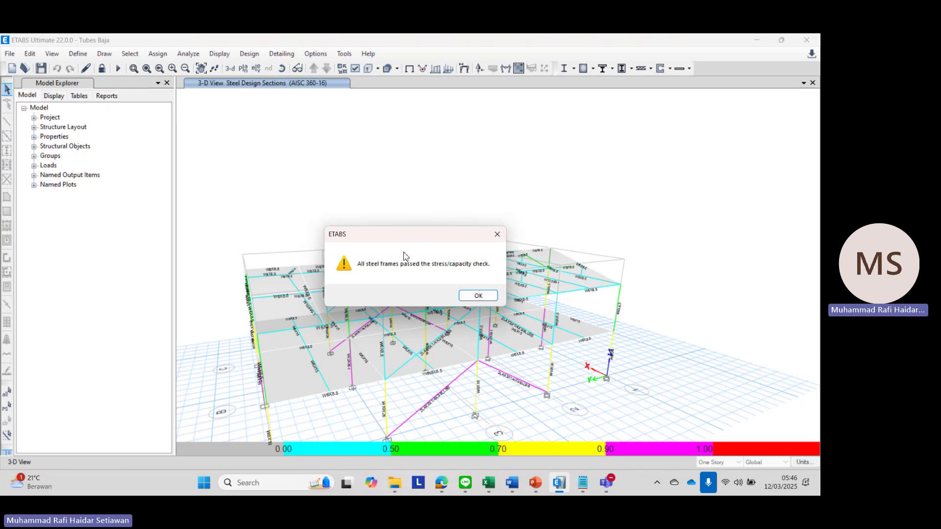
left_click(475, 294)
Step: Display the steel design output as Max Ratio Colors/P-M Ratio Values on the 3D model
left_click(574, 70)
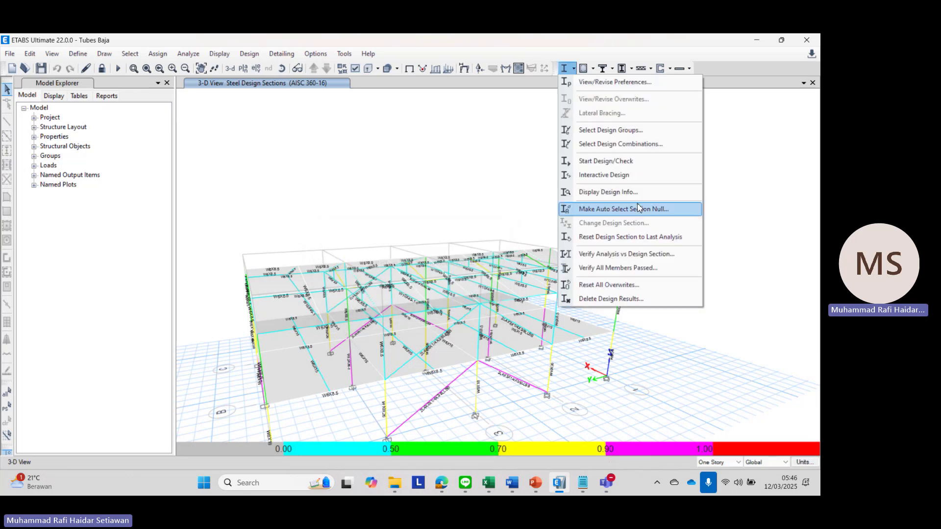
left_click(640, 193)
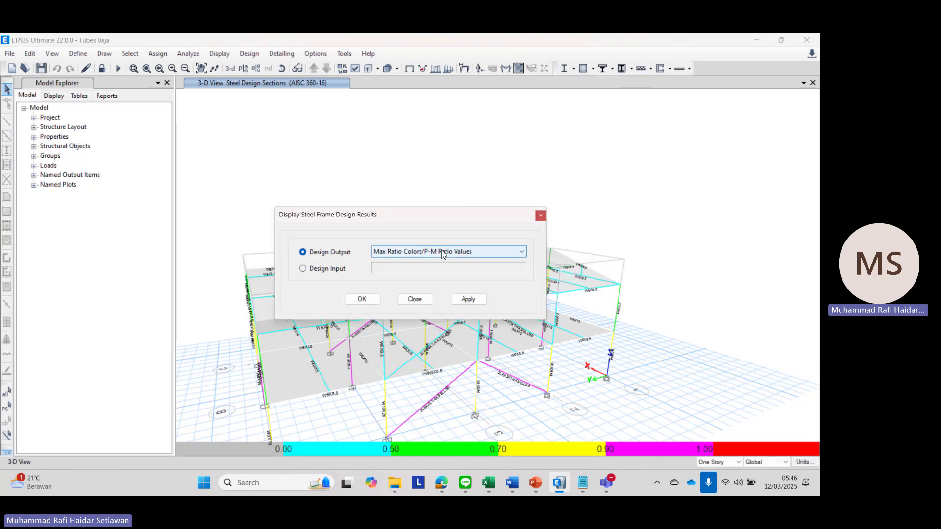
left_click(454, 253)
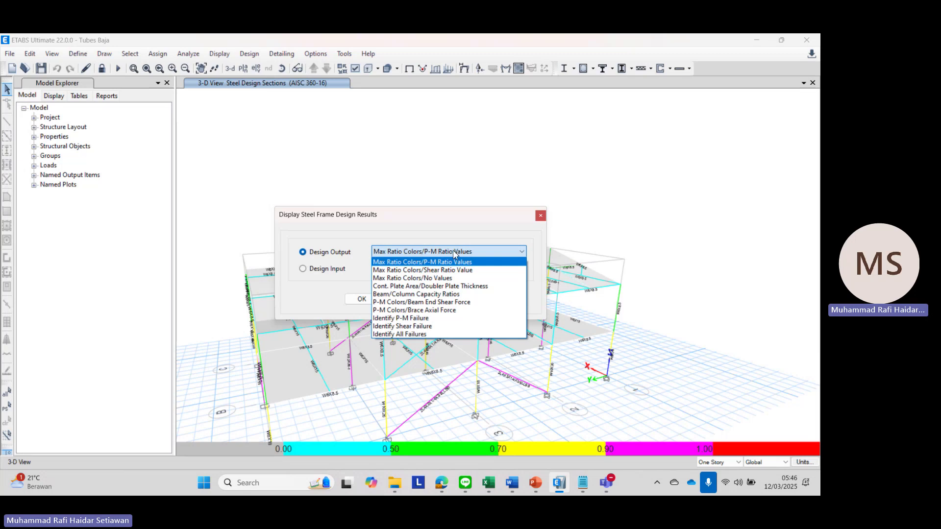
left_click(452, 251)
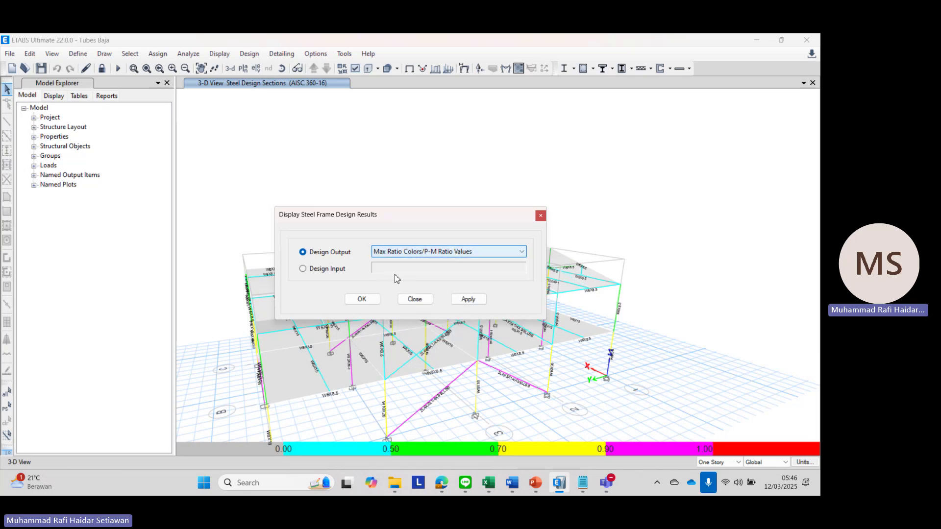
left_click(376, 299)
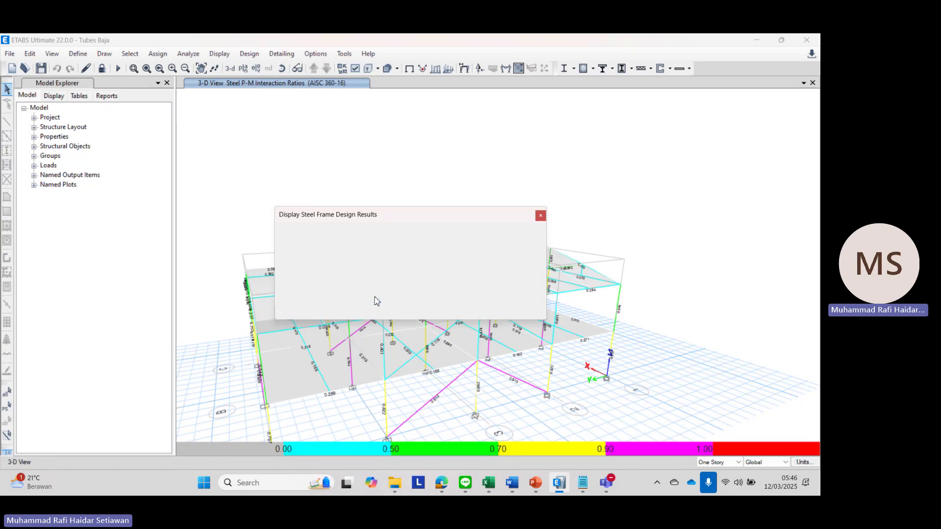
Step: Examine the P-M interaction ratios of the braces, columns and beams from several sides of the building
scroll(460, 413, "up", 3)
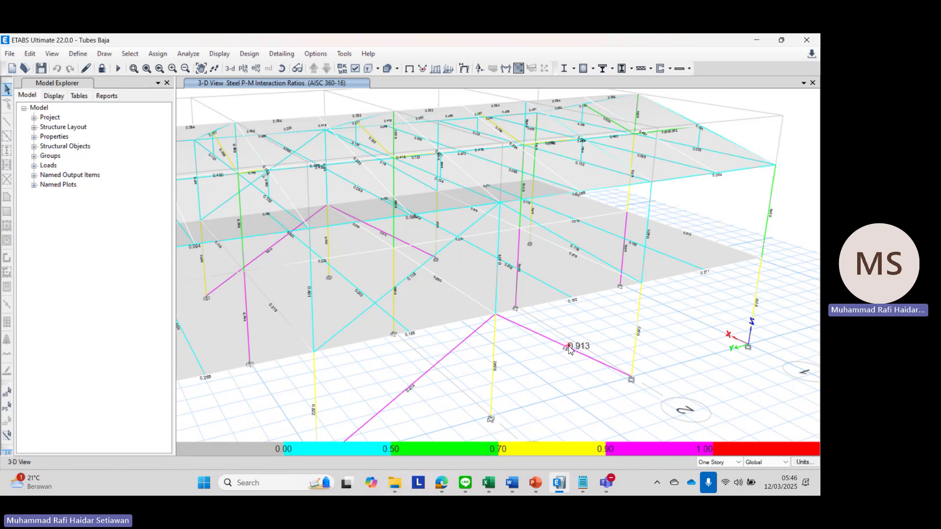
scroll(567, 346, "down", 3)
middle_click_drag(425, 334, 512, 124)
scroll(471, 299, "up", 3)
scroll(469, 295, "down", 3)
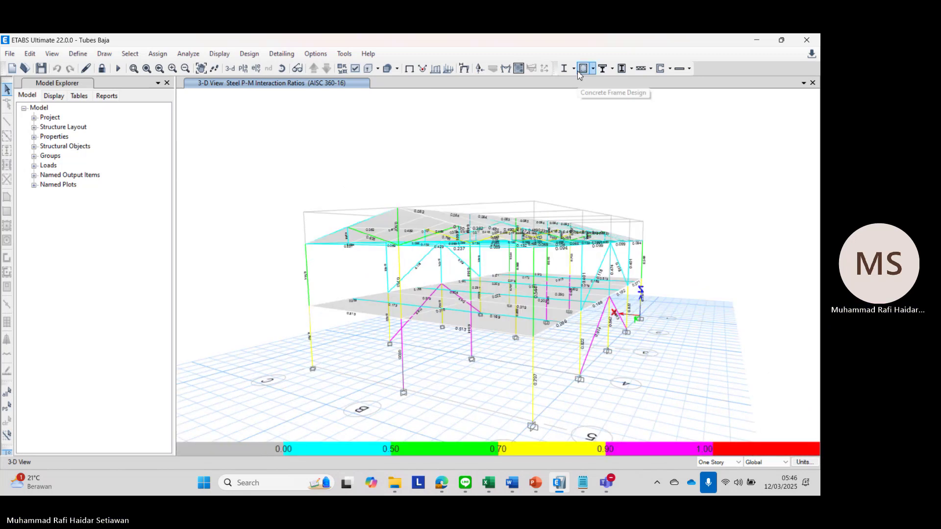
middle_click_drag(497, 252, 432, 281, "shift")
middle_click_drag(485, 269, 555, 248, "shift")
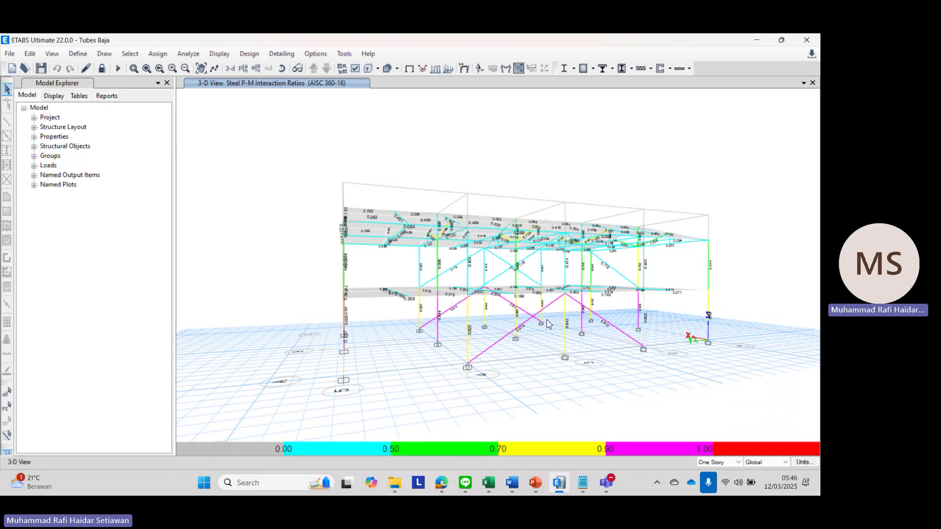
middle_click_drag(547, 324, 424, 324, "shift")
mouse_move(387, 330)
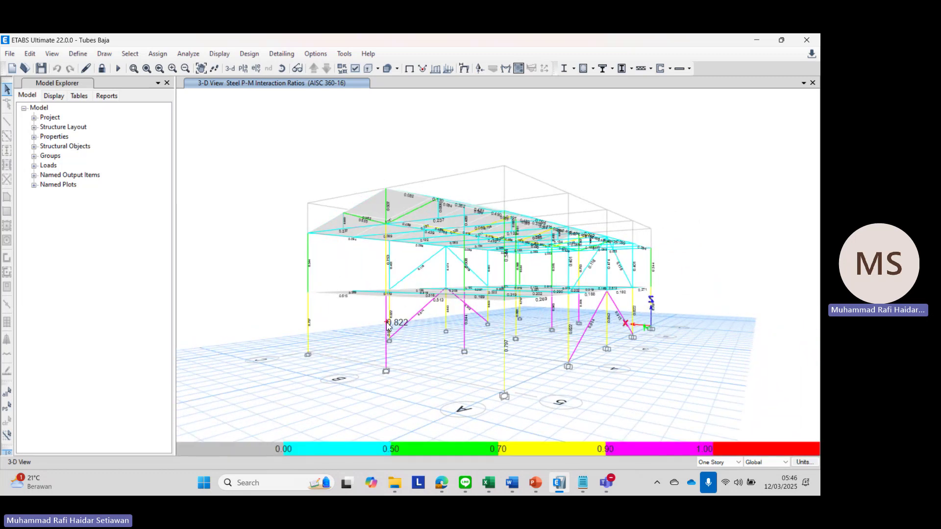
middle_click_drag(550, 349, 508, 328, "shift")
Step: Review the design output options and display the Design Sections design input on the 3D model instead
left_click(573, 68)
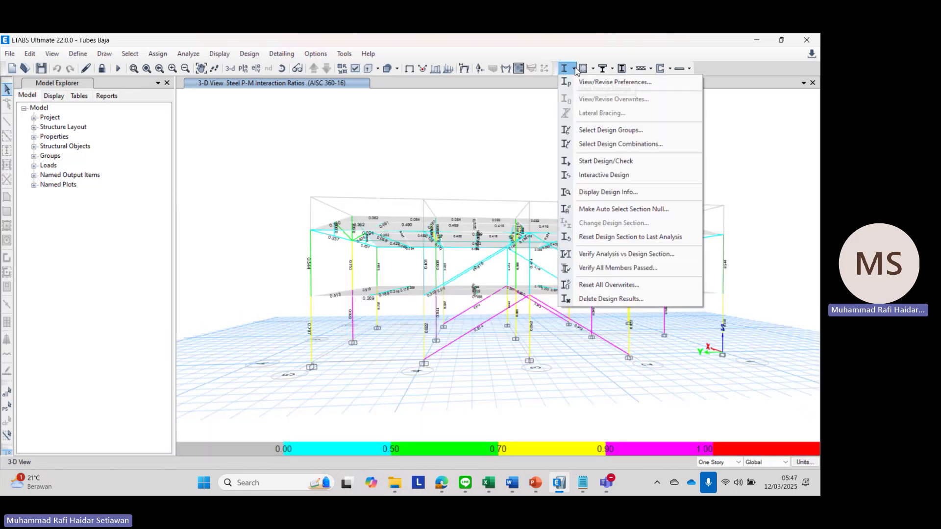
left_click(603, 192)
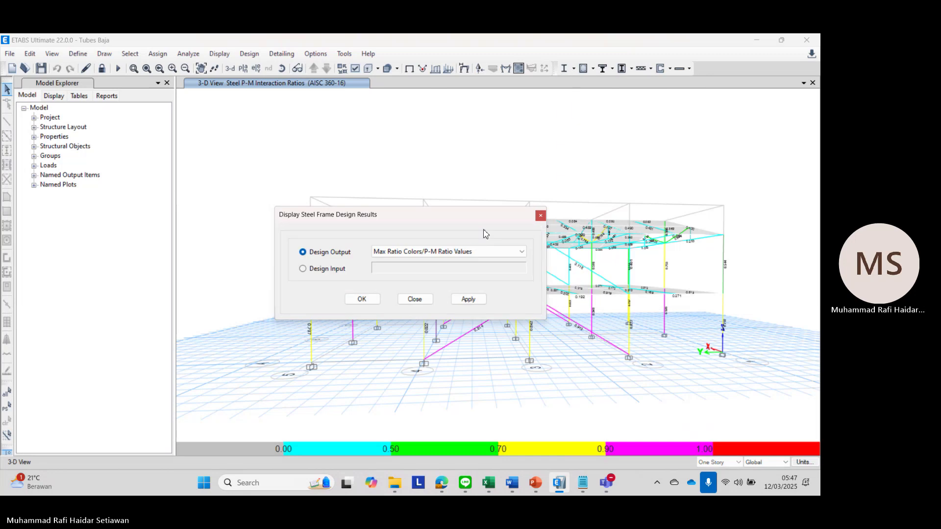
left_click(465, 251)
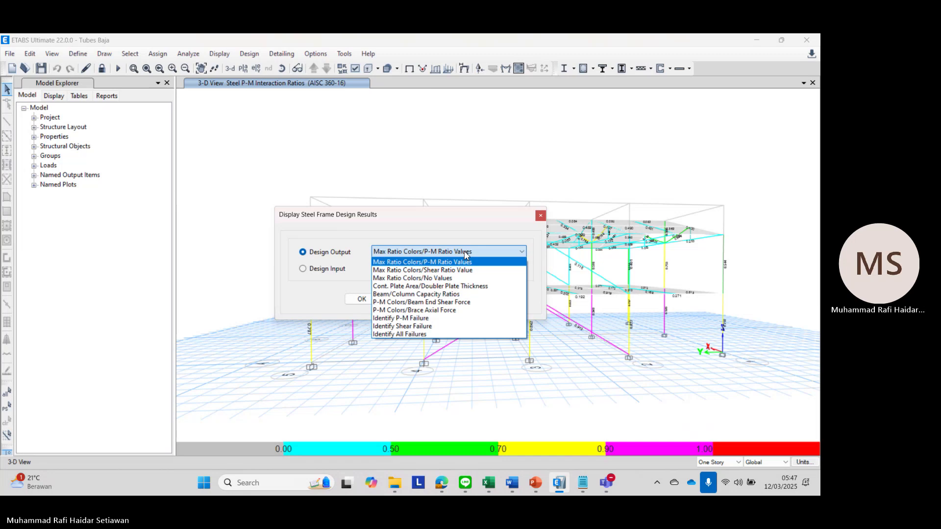
left_click(379, 263)
left_click(336, 269)
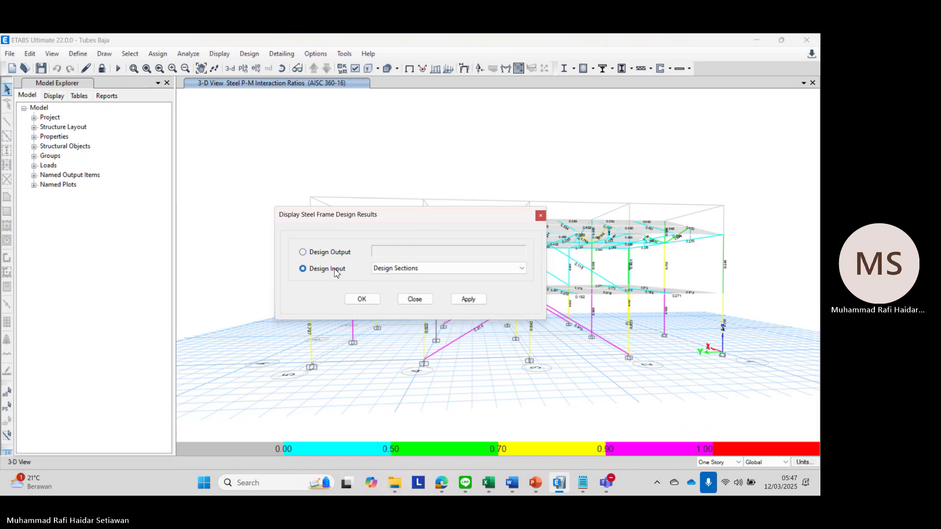
left_click(356, 298)
Step: Examine the section names of the columns, braces, floor beams and roof members around the whole frame
middle_click_drag(450, 312, 479, 306)
scroll(536, 307, "up", 3)
scroll(479, 307, "down", 3)
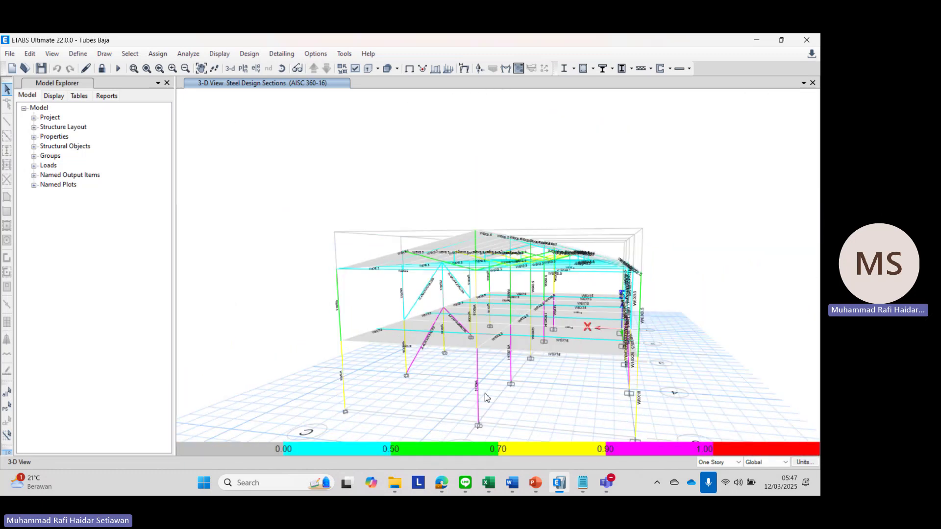
scroll(472, 375, "up", 3)
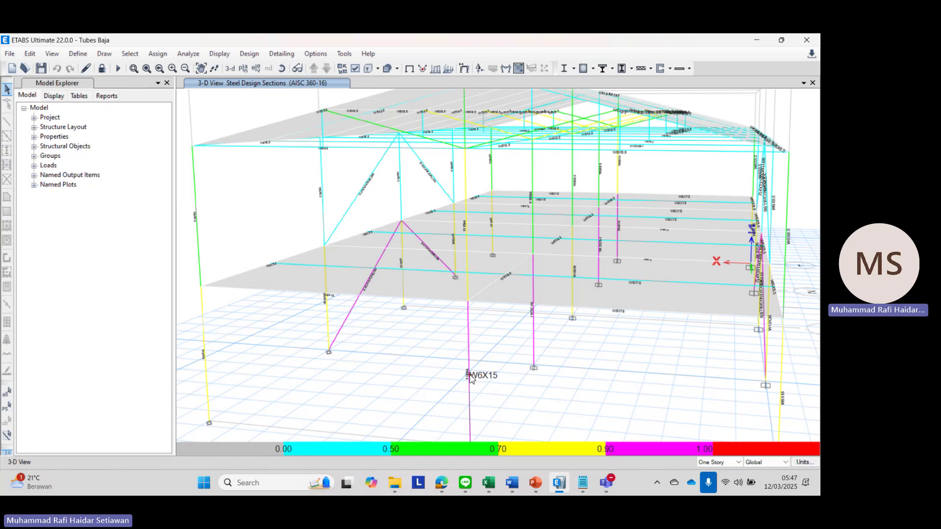
scroll(470, 377, "down", 3)
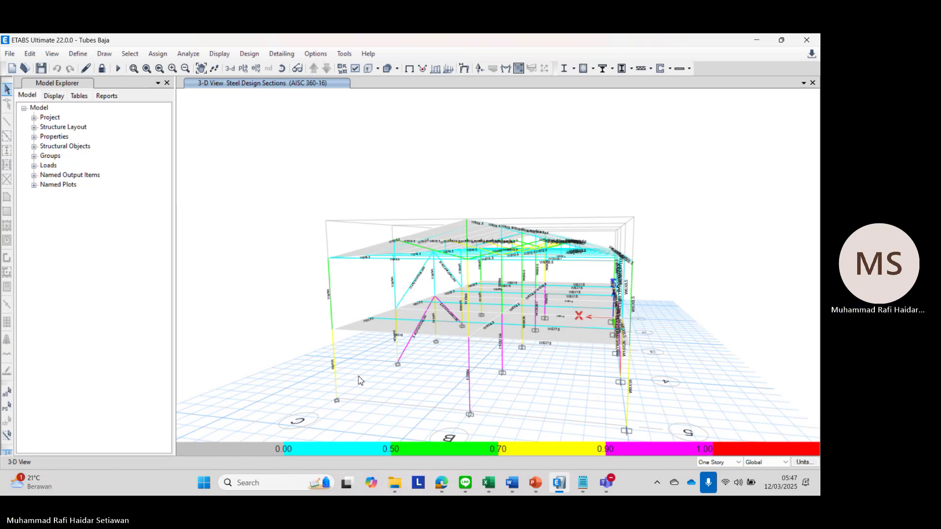
mouse_move(335, 367)
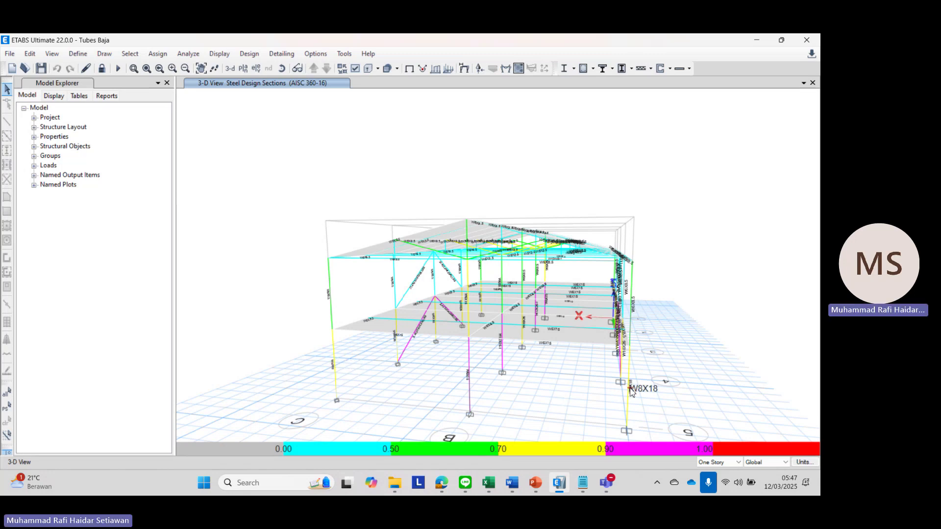
middle_click_drag(498, 392, 613, 395, "shift")
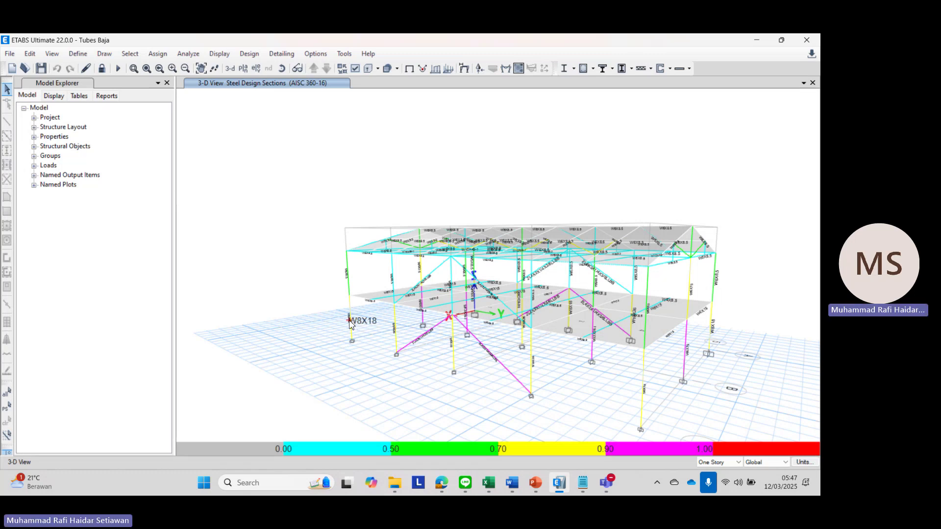
middle_click_drag(375, 332, 327, 343, "shift")
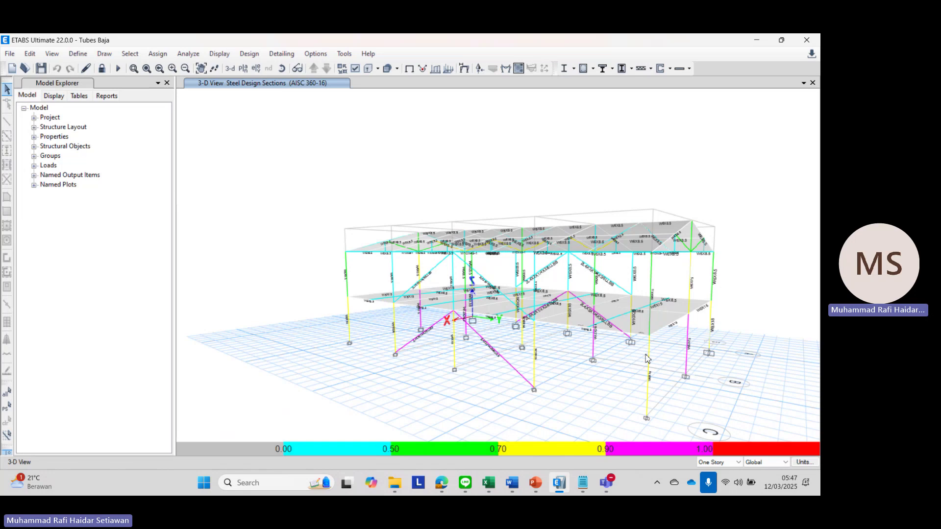
scroll(685, 329, "up", 3)
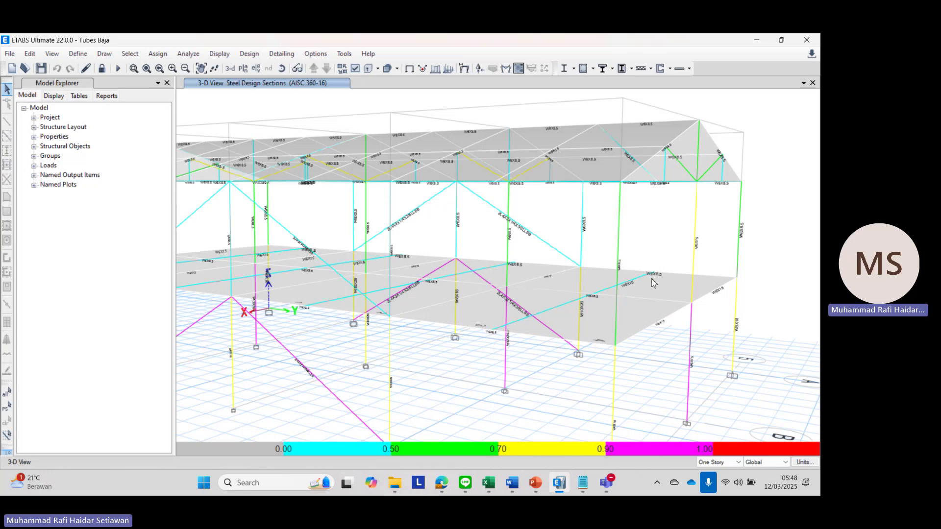
middle_click_drag(563, 315, 600, 325, "shift")
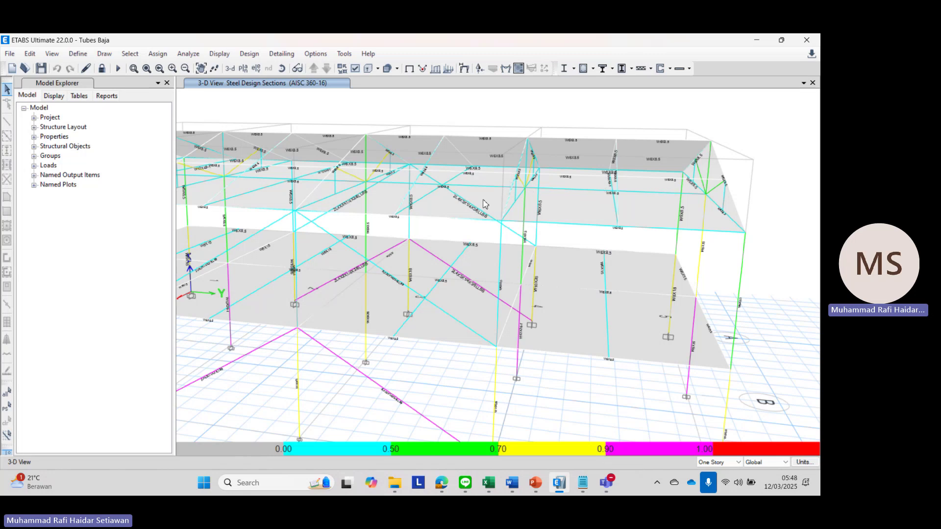
middle_click_drag(465, 192, 375, 249, "shift")
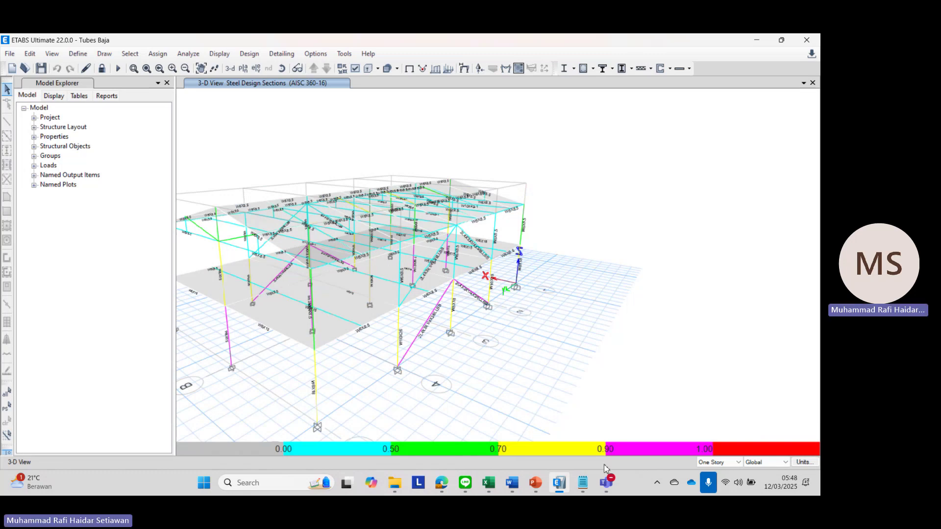
Step: Switch to Notepad and start the section list with the entry "- balok induk X :"
left_click(582, 483)
type("- ")
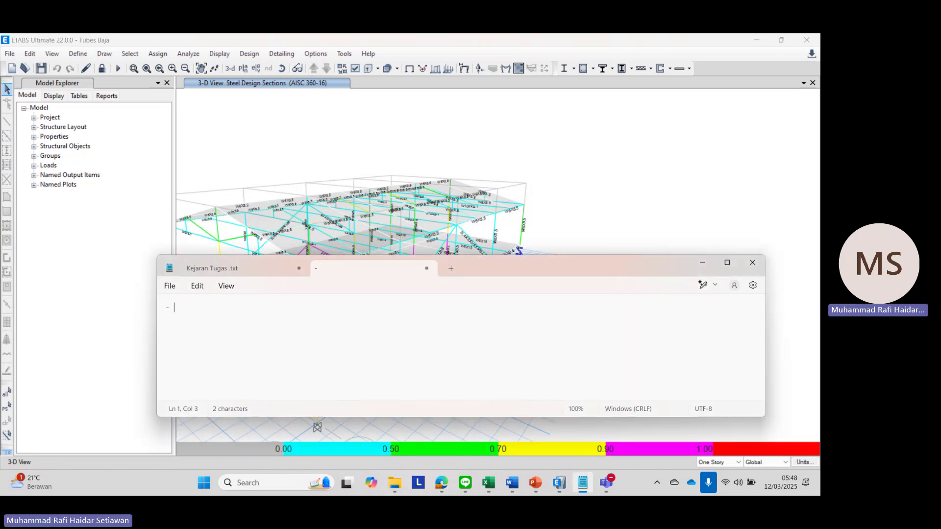
type("balok induk X :")
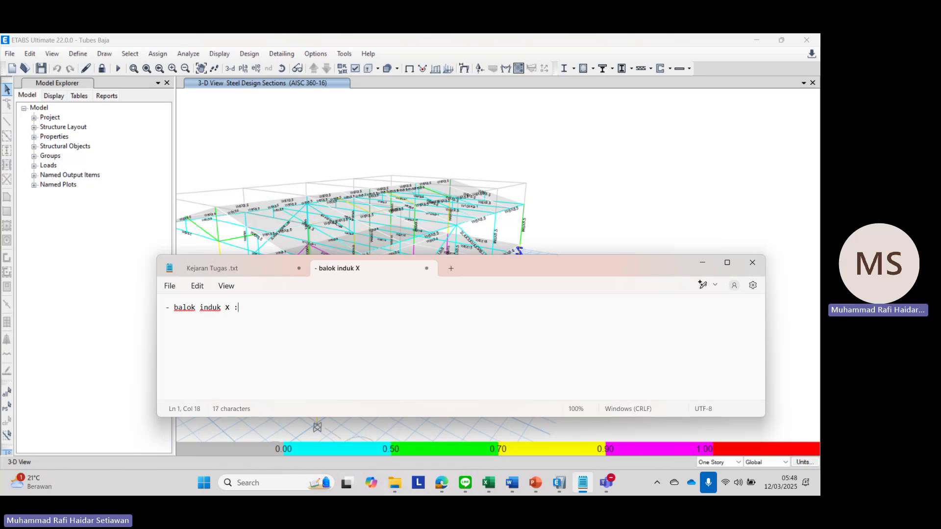
Step: Read the X-direction main beam's section in ETABS, note it as W6X15 in Notepad, and add the entry "- balok induk Y :"
left_click(583, 214)
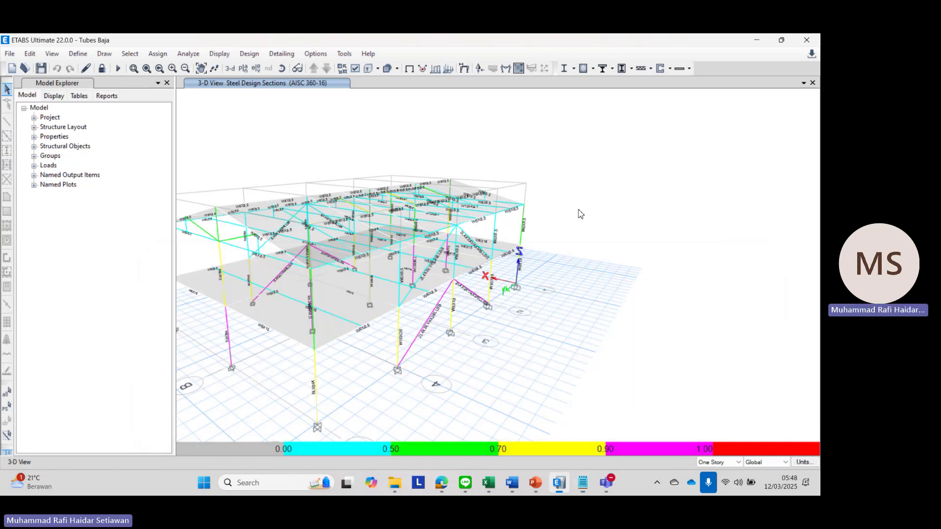
scroll(437, 300, "up", 2)
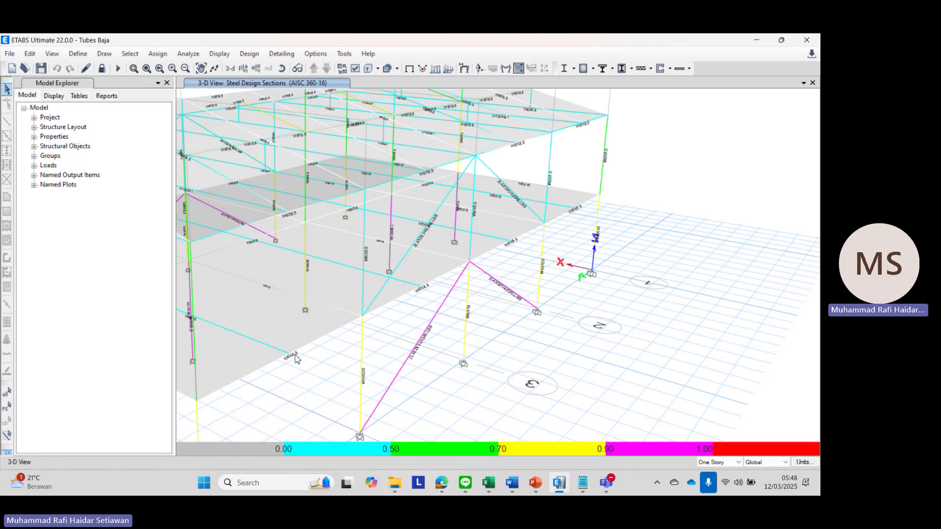
scroll(295, 351, "down", 4)
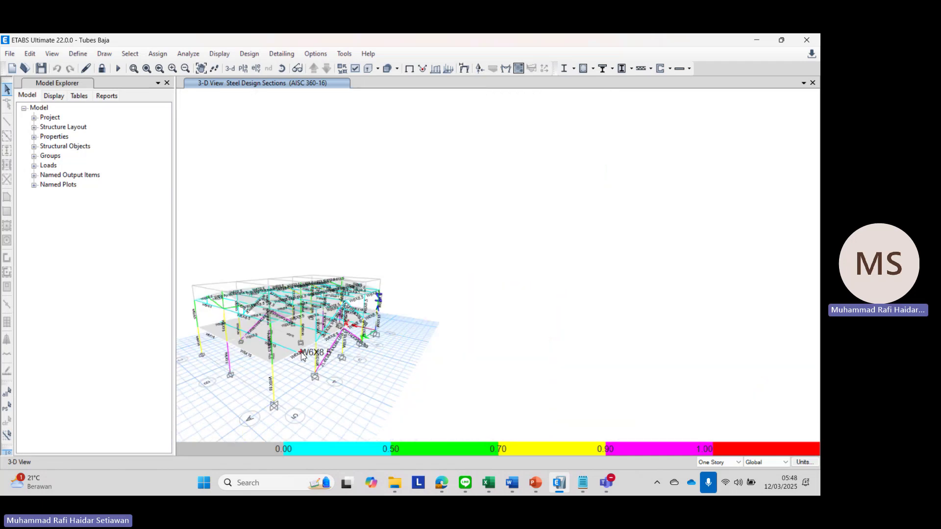
middle_click_drag(381, 367, 265, 358, "shift")
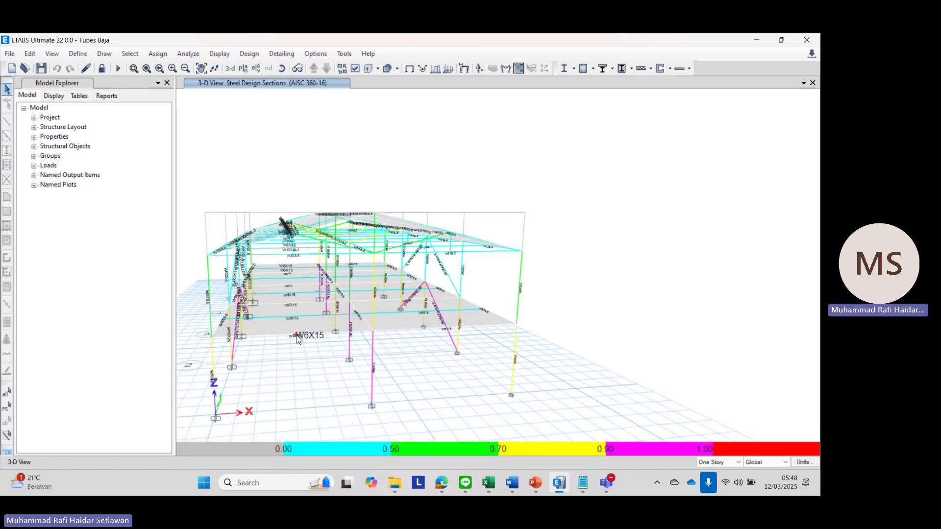
left_click(582, 483)
type("W6X15")
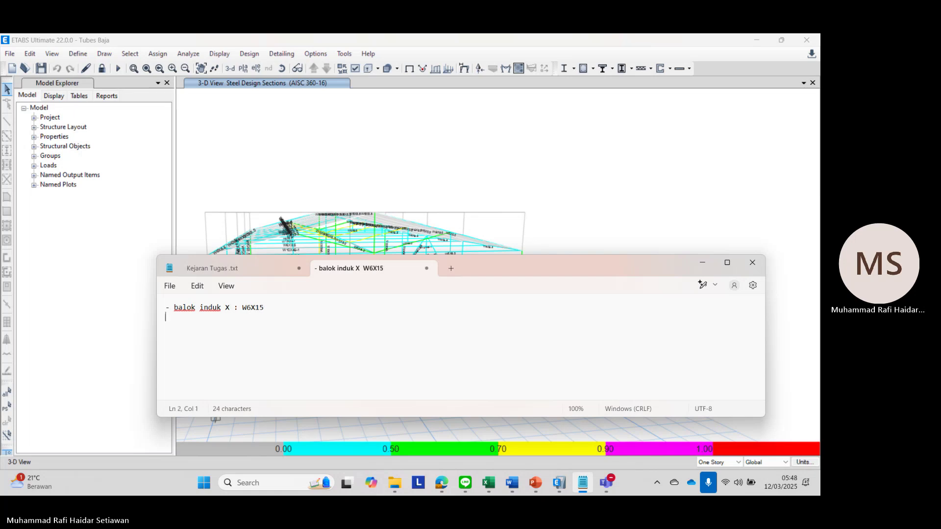
type("- balok idnuk Y :")
Step: Return to ETABS and review the steel stress check of the Story1 edge beam running in Y between grids 2 and 3
left_click(384, 142)
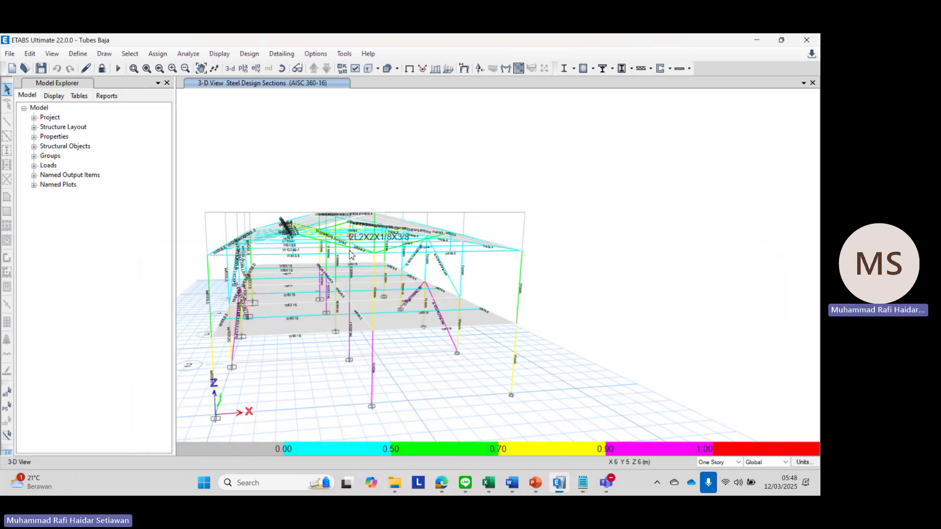
middle_click_drag(387, 196, 380, 343, "shift")
scroll(325, 326, "up", 5)
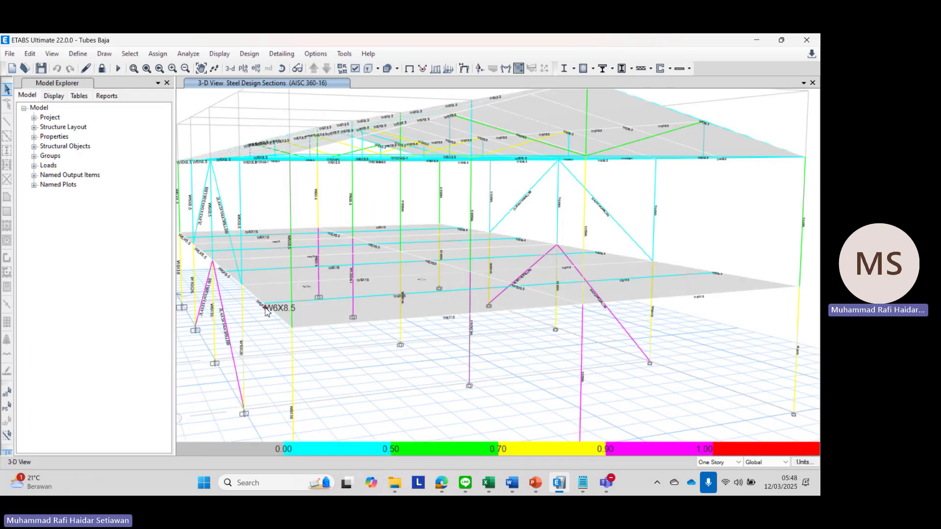
middle_click_drag(392, 296, 409, 308, "shift")
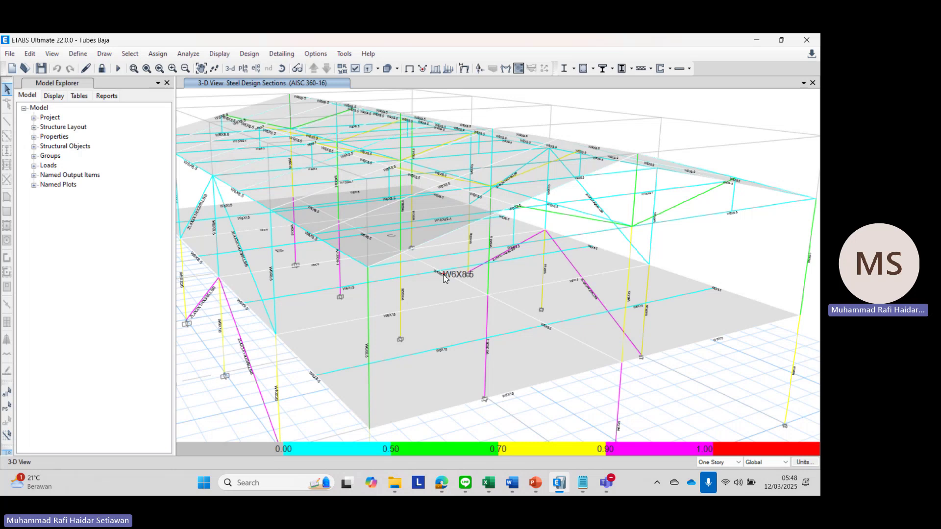
middle_click_drag(327, 313, 330, 325, "shift")
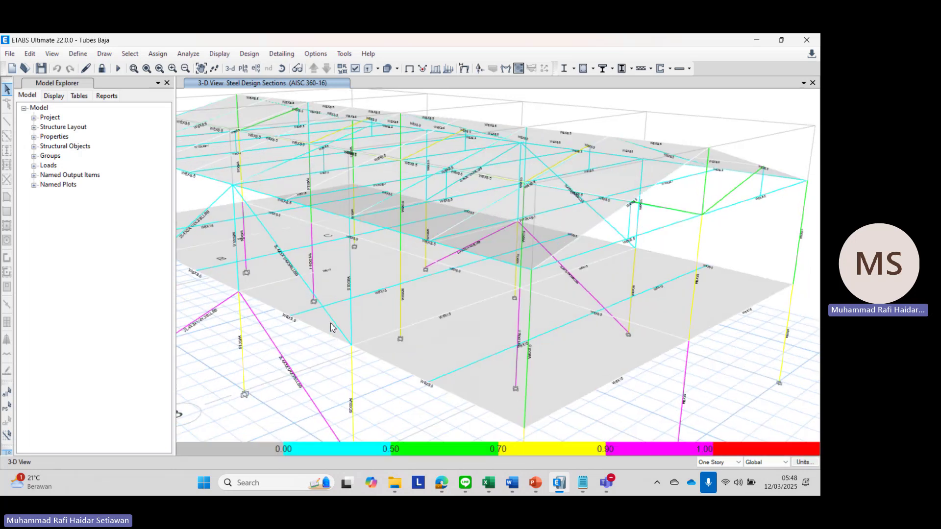
left_click(300, 326)
right_click(300, 326)
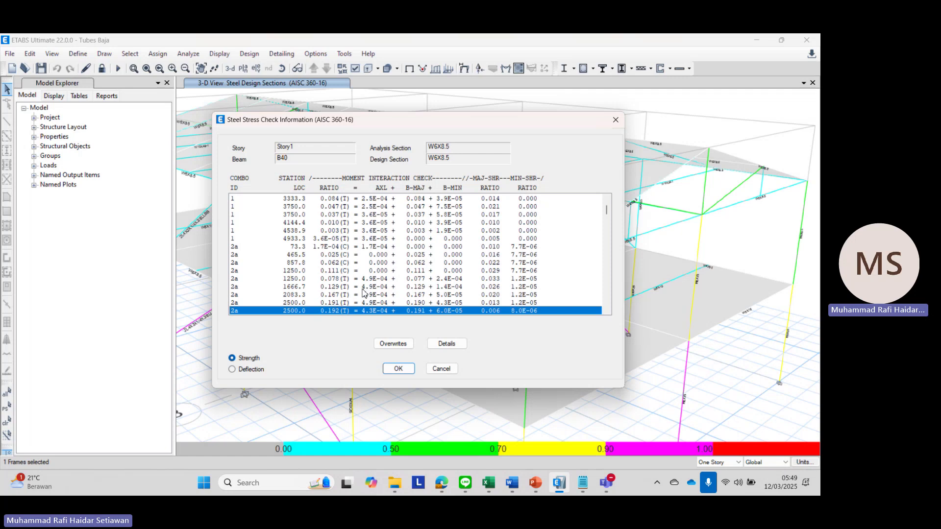
scroll(353, 264, "down", 5)
scroll(346, 280, "up", 5)
left_click(616, 120)
Step: Compare the Y-direction edge beams' section labels and recheck the stress check information of the beam between grids 2 and 3
scroll(440, 286, "down", 3)
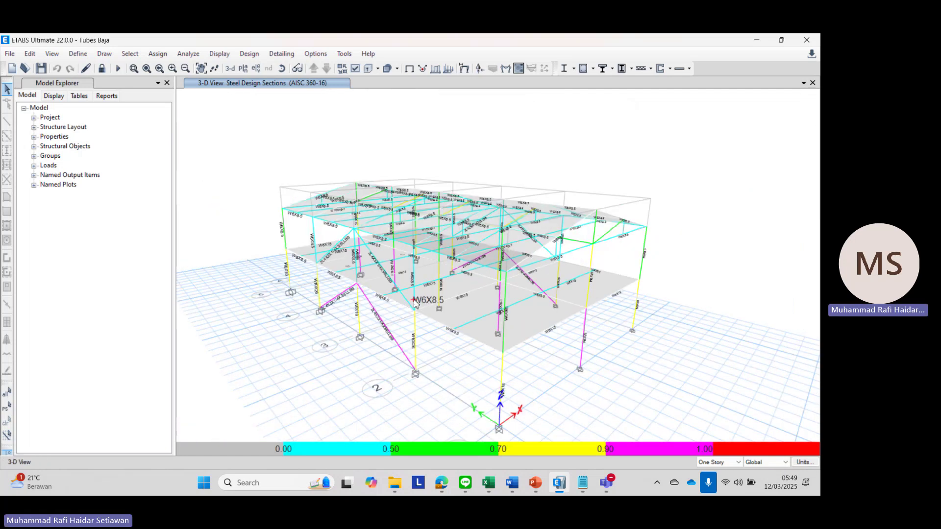
scroll(426, 296, "up", 3)
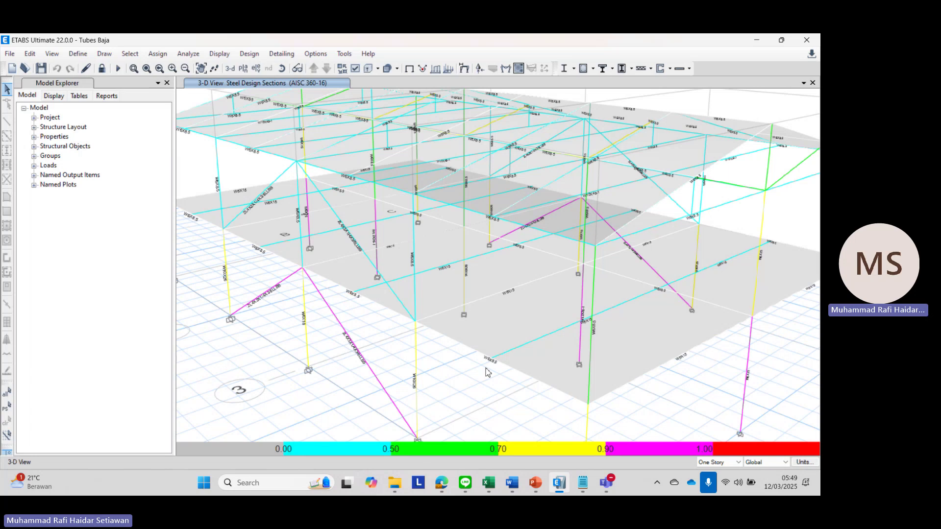
left_click(582, 483)
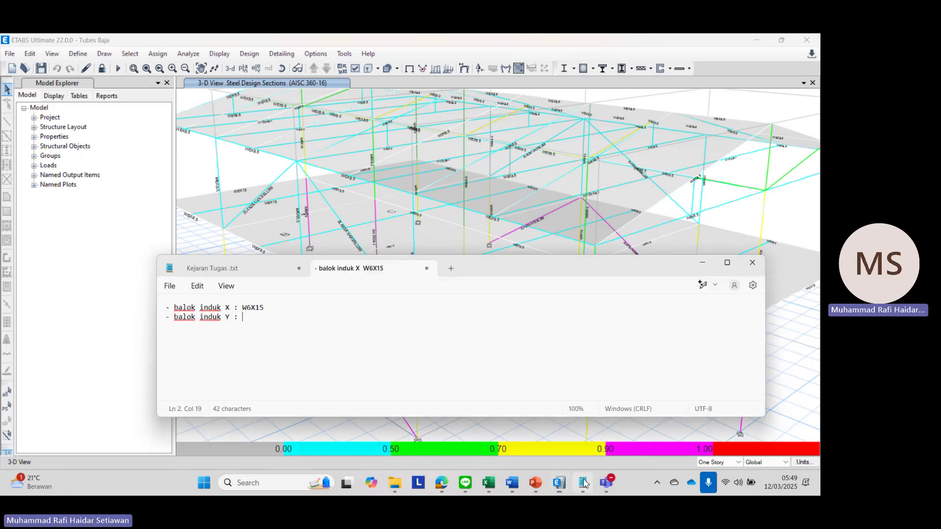
left_click(367, 203)
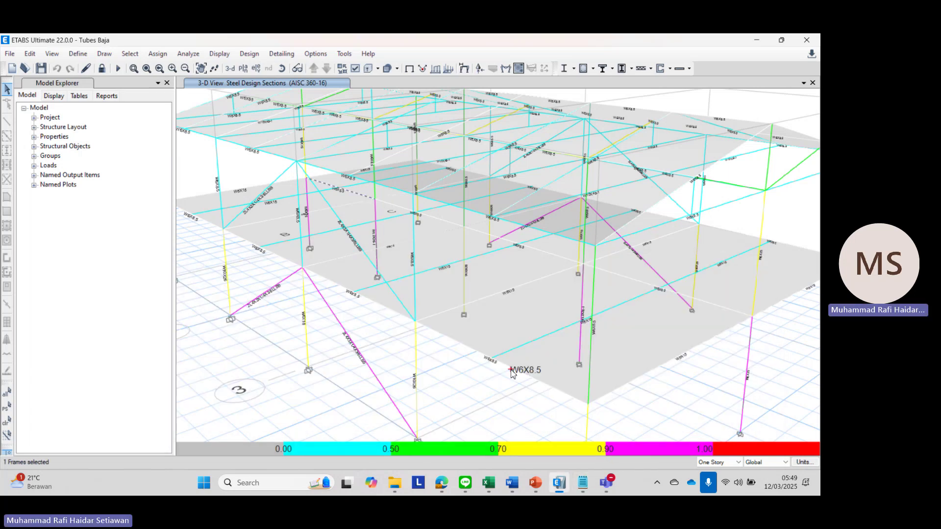
scroll(511, 365, "down", 5)
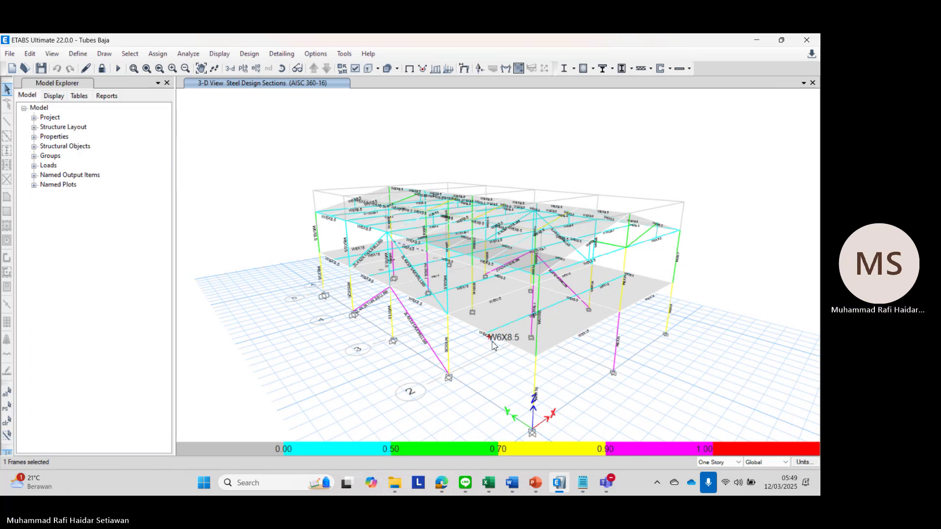
middle_click_drag(488, 338, 466, 333, "shift")
scroll(450, 297, "up", 3)
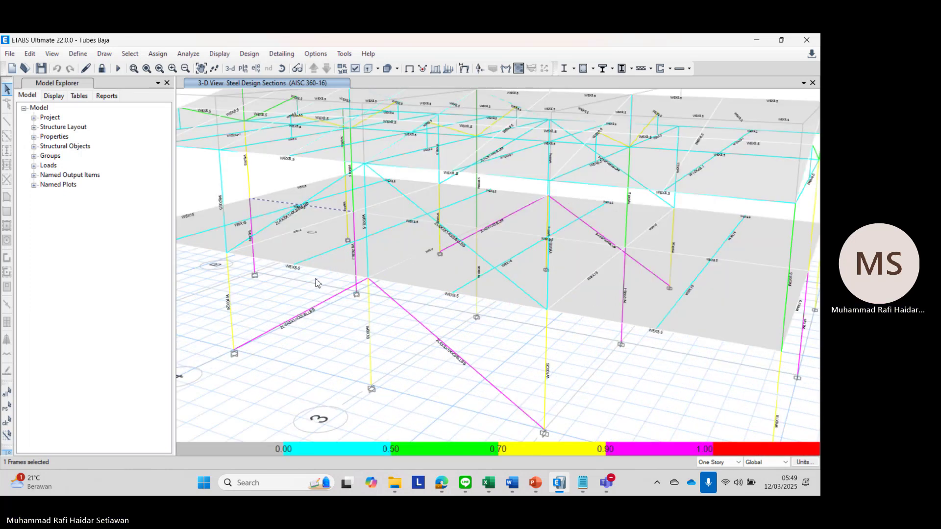
scroll(459, 306, "up", 2)
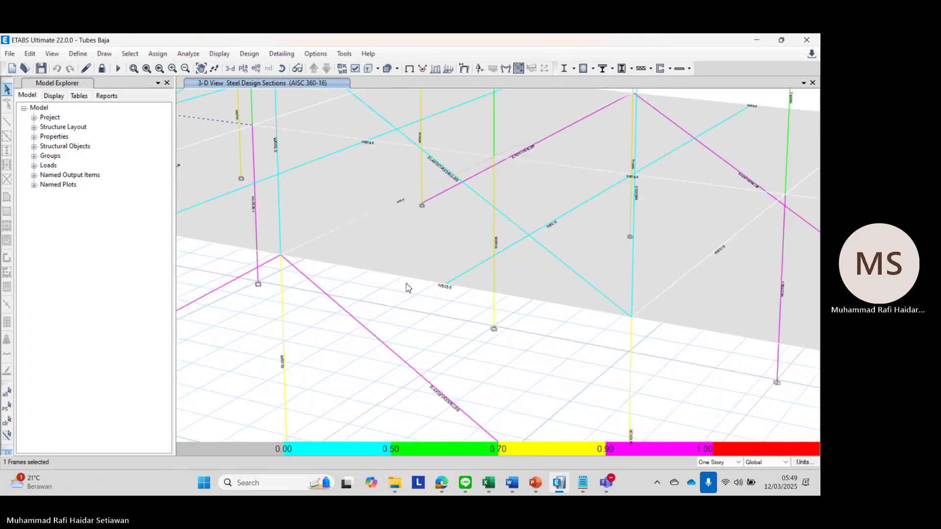
left_click(406, 278)
right_click(406, 279)
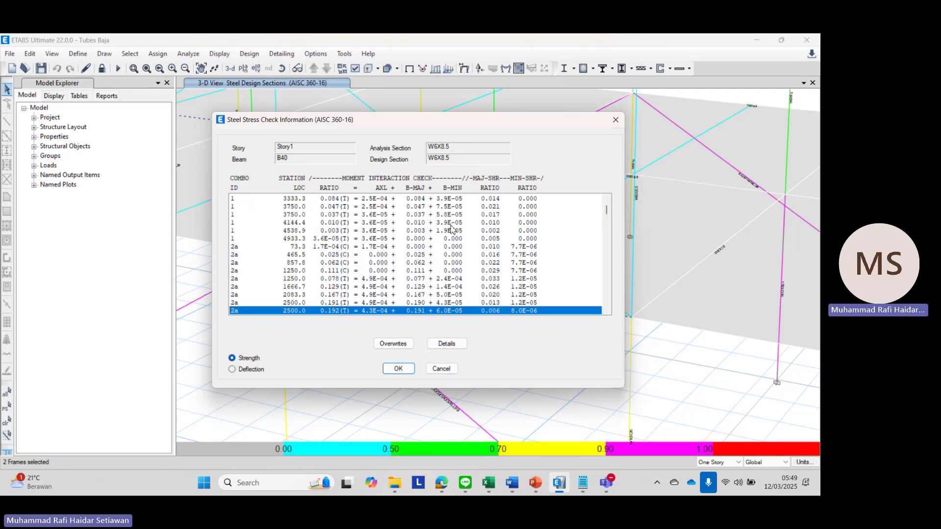
left_click(615, 120)
Step: Check the design section of the Story1 edge beam between grids 1 and 2, and note W6X8.5 for balok induk Y in Notepad
scroll(579, 230, "down", 3)
scroll(596, 274, "up", 5)
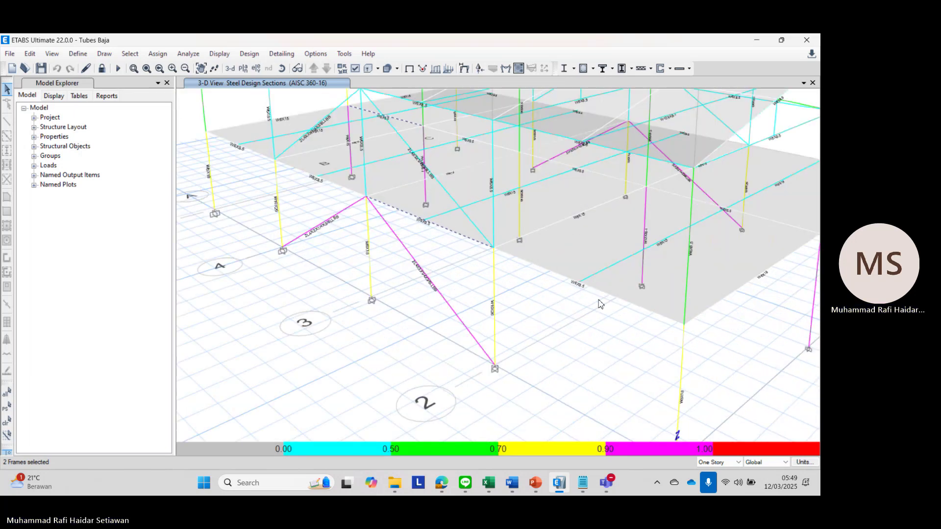
right_click(599, 292)
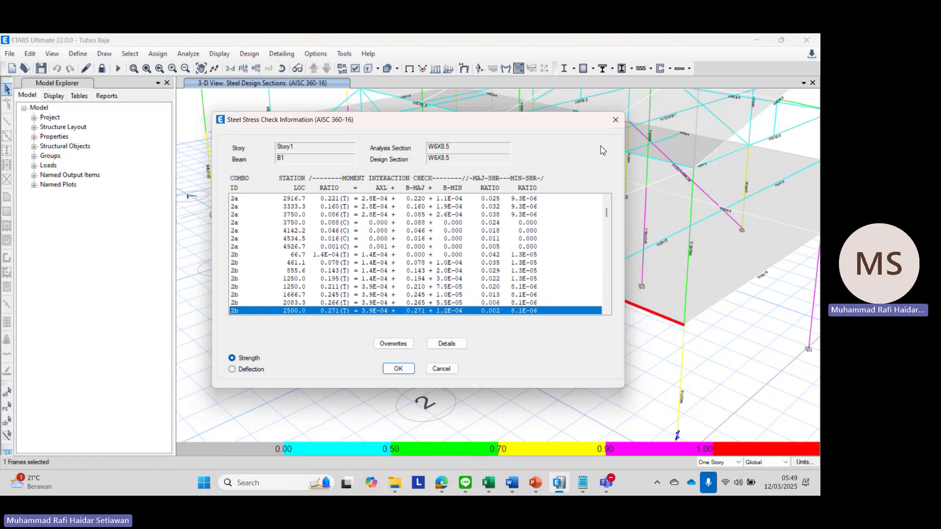
left_click(616, 122)
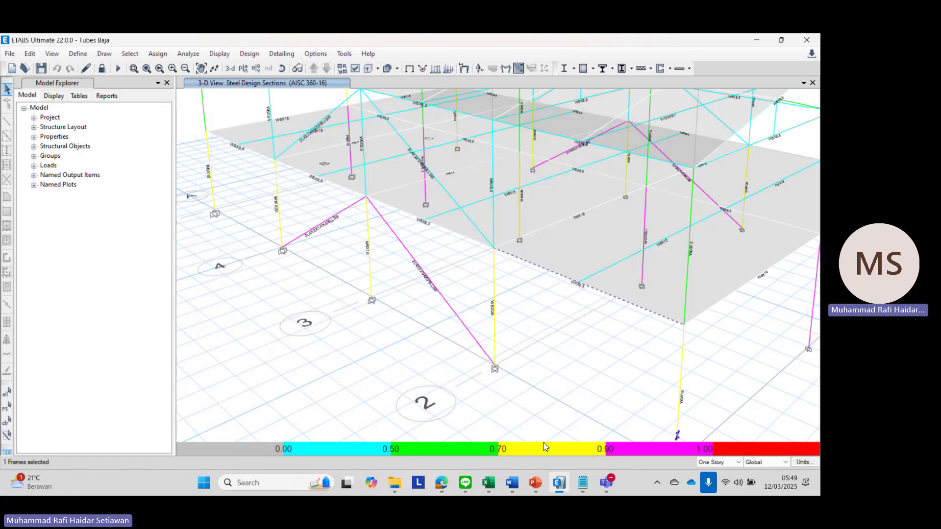
left_click(582, 482)
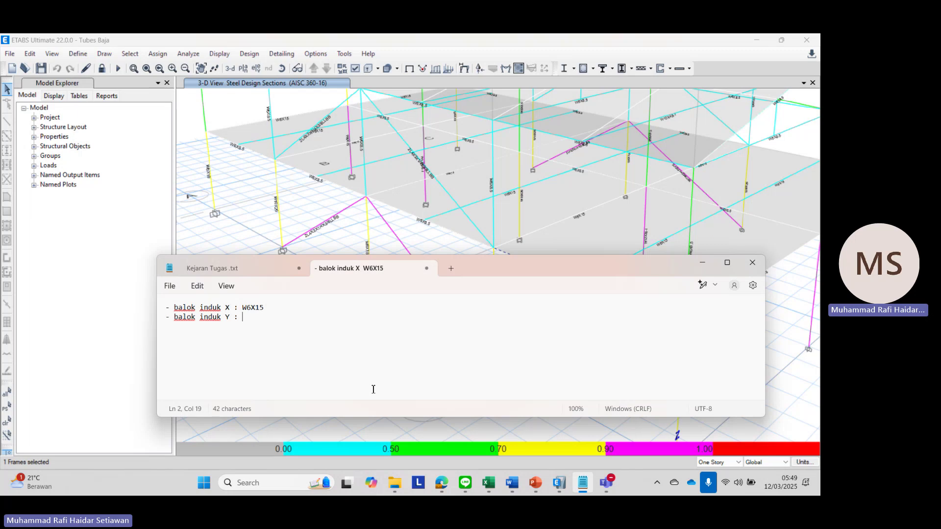
type("W6X8.5")
Step: Return to ETABS and check the steel stress information of the X-direction floor beam on grid 2 and the neighbouring beam between grids 2 and 3
left_click(434, 248)
middle_click_drag(604, 272, 678, 249, "shift")
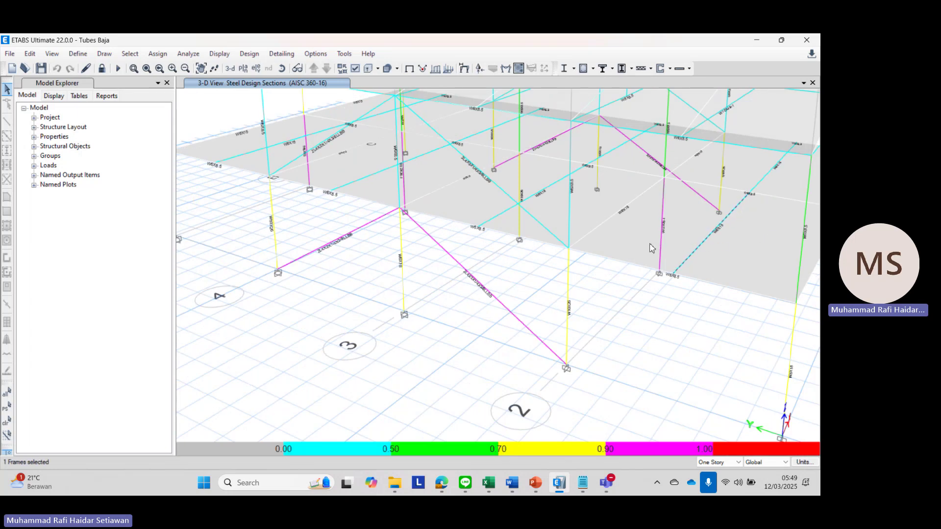
left_click(626, 214)
right_click(626, 215)
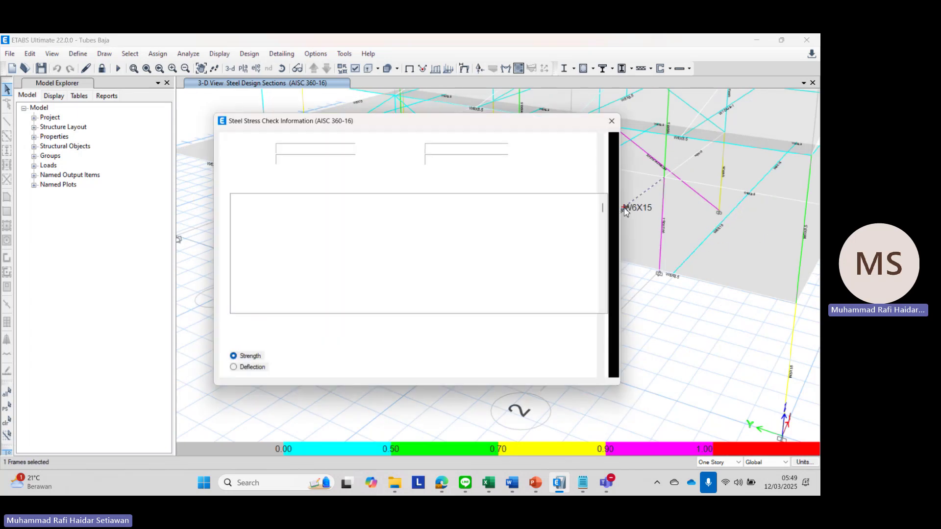
left_click(616, 120)
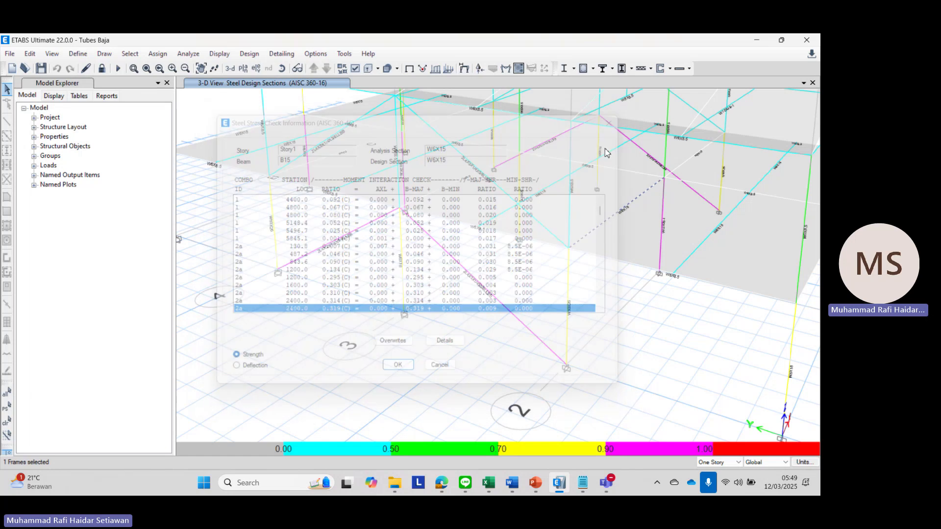
left_click(564, 179)
right_click(565, 178)
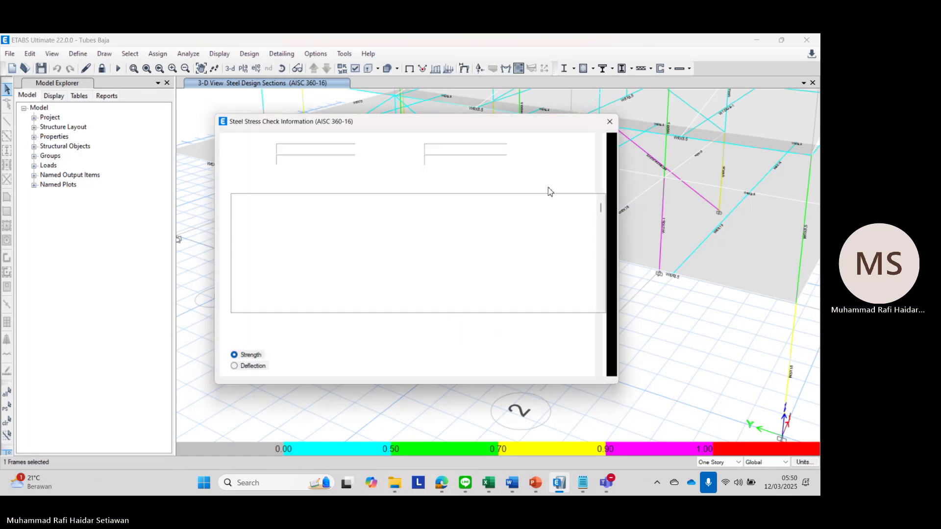
left_click(615, 120)
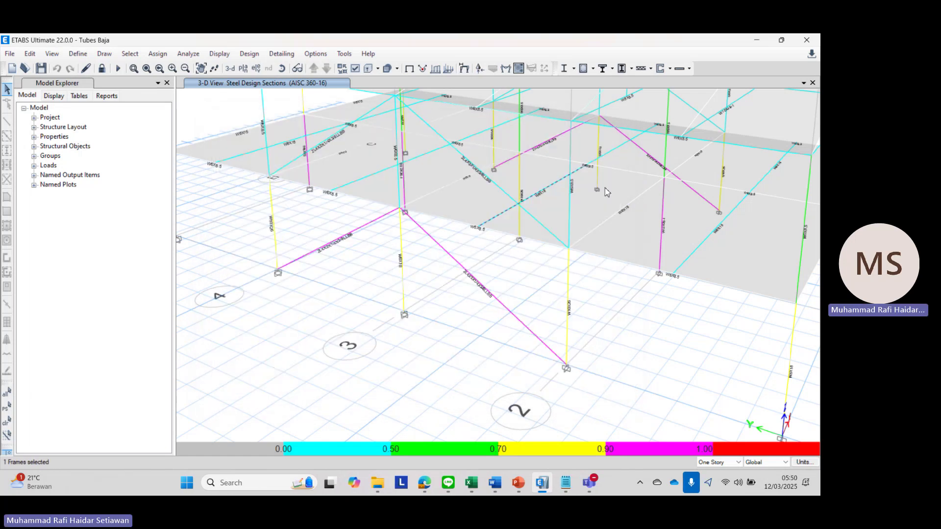
Step: Clear the frame selection and examine the floor beam sections from the grid 1 side of the building
scroll(605, 206, "down", 3)
scroll(606, 206, "up", 3)
middle_click_drag(606, 206, 576, 258)
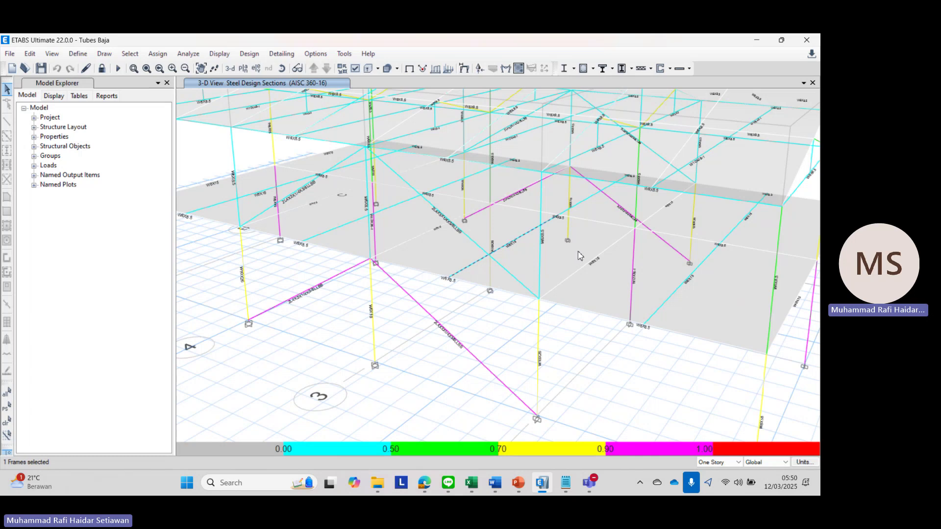
scroll(578, 255, "down", 3)
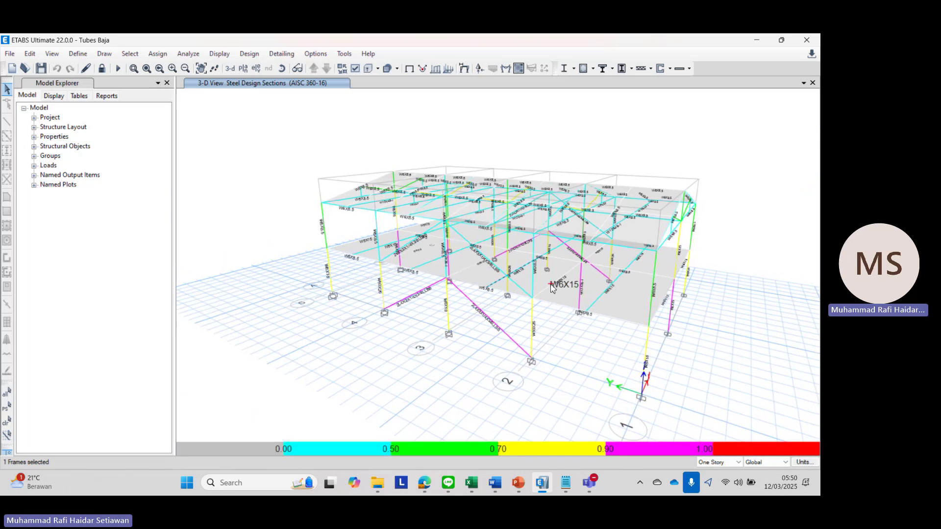
key("Escape")
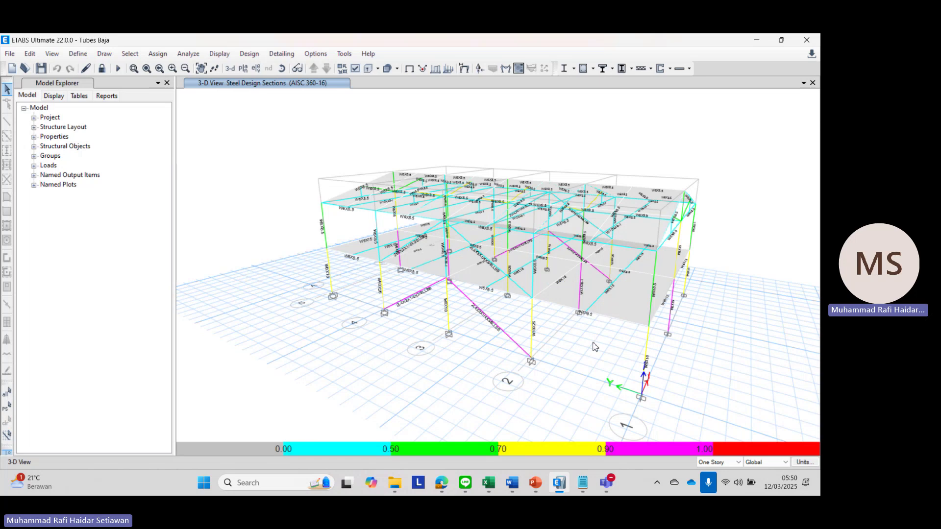
middle_click_drag(593, 342, 526, 360)
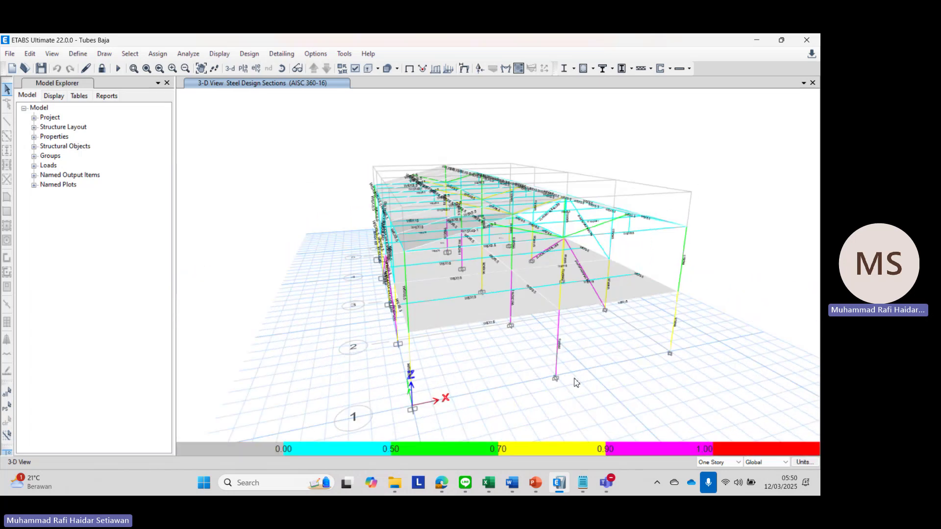
Step: Add a balok anak line with section W6X15 to the list in Notepad
left_click(582, 483)
left_click(559, 483)
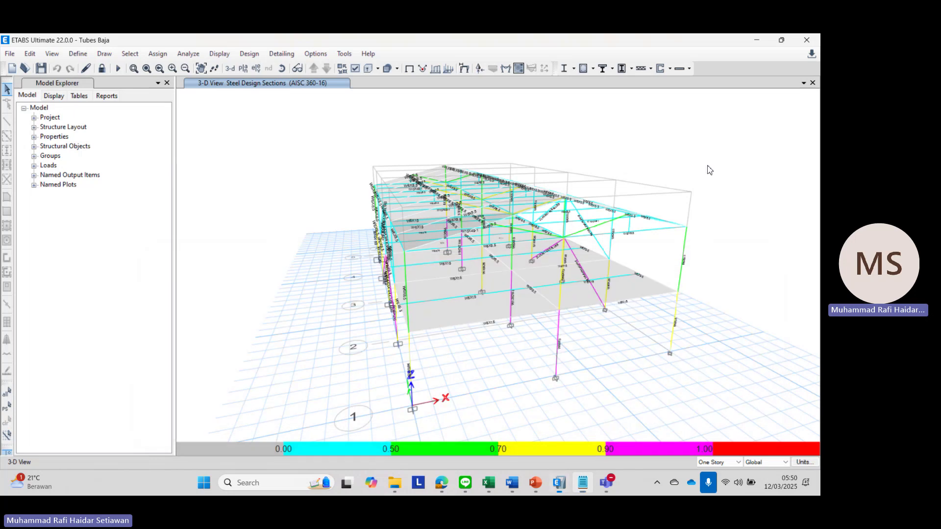
left_click(582, 482)
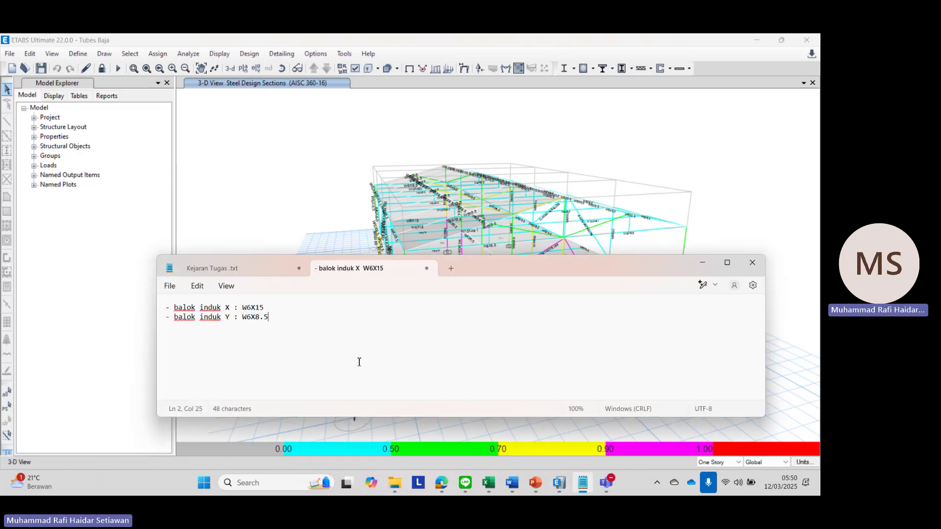
key("Return")
type("- balok anak ")
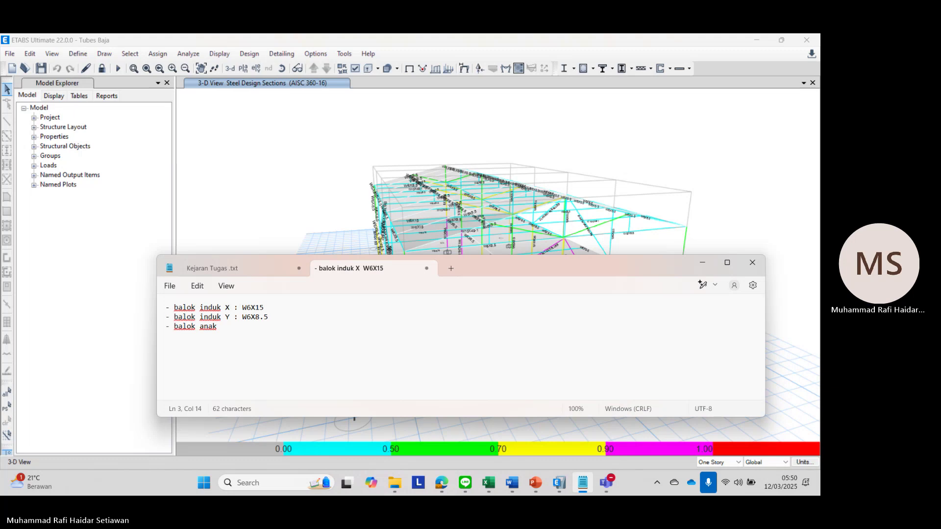
type(": W6X15")
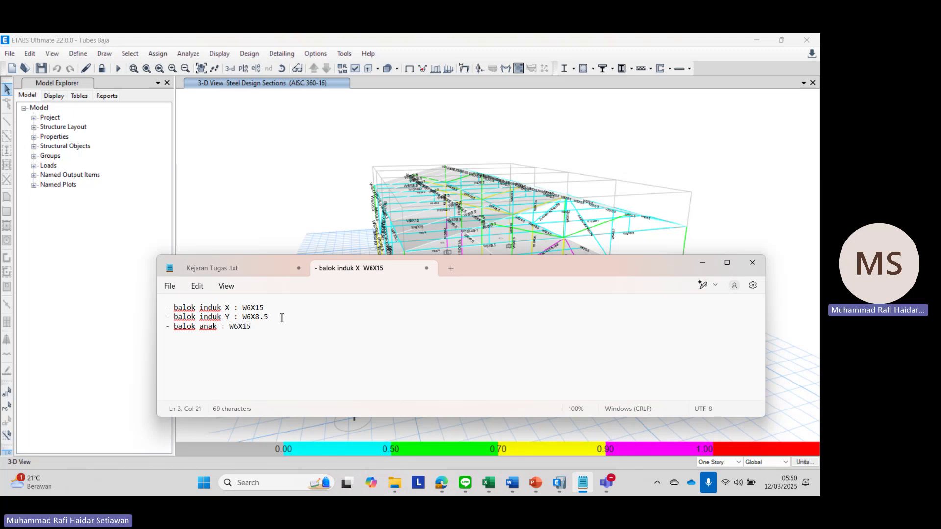
Step: Return to ETABS and examine the section labels of the columns and braces from several sides of the building
left_click(250, 135)
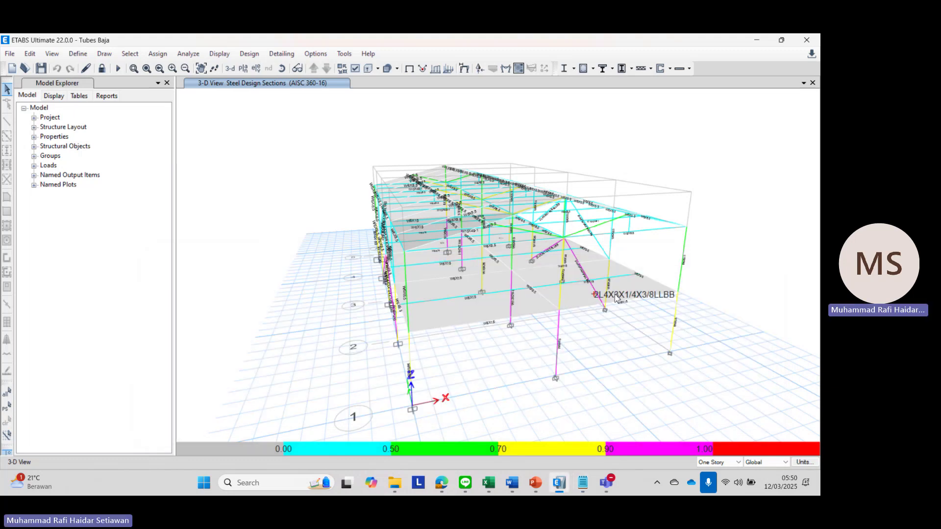
scroll(620, 300, "up", 4)
scroll(556, 272, "down", 5)
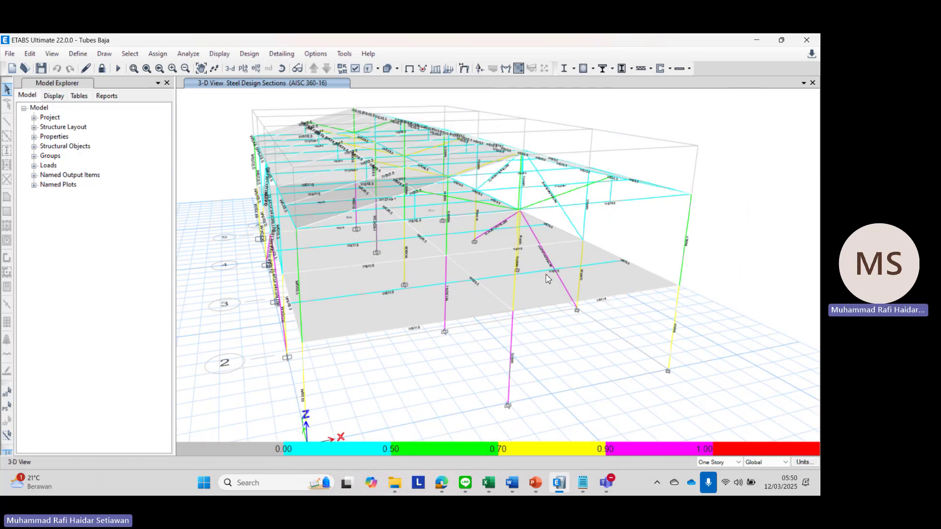
middle_click_drag(581, 276, 674, 289, "shift")
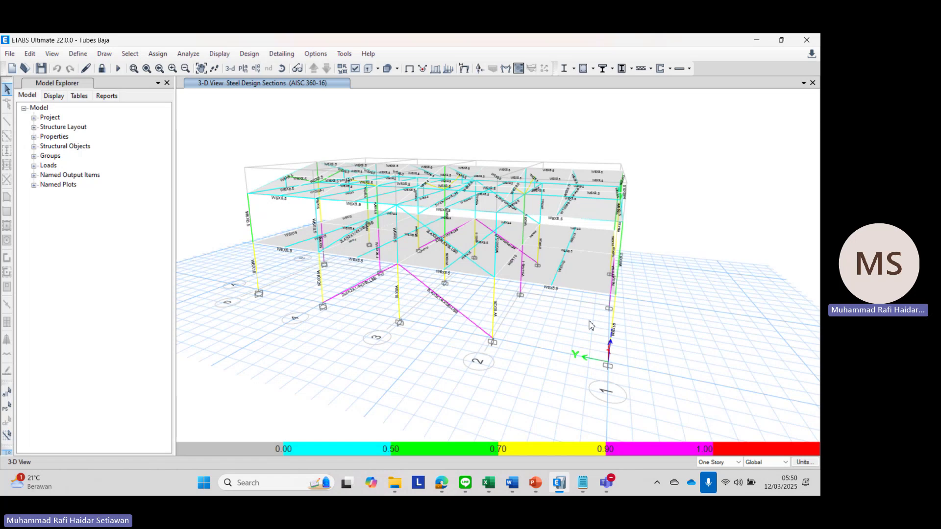
middle_click_drag(593, 327, 404, 305, "shift")
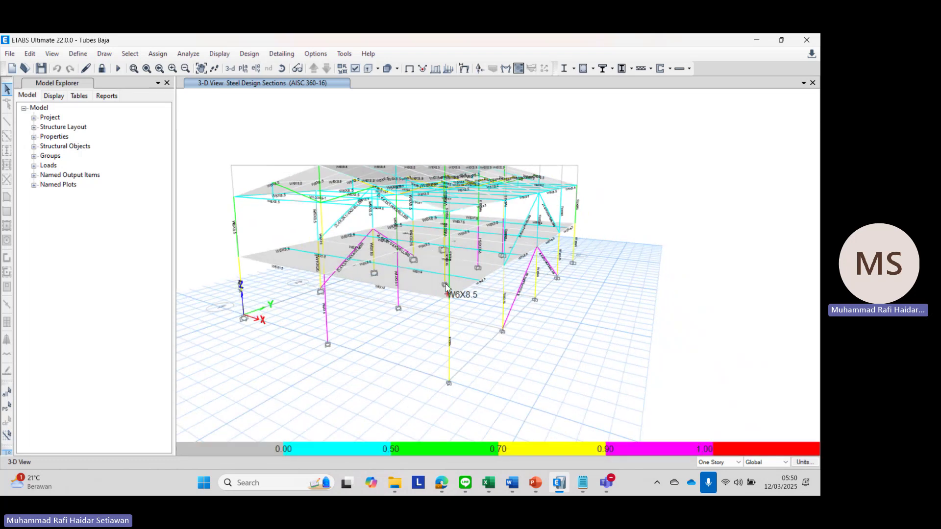
middle_click_drag(446, 287, 321, 310, "shift")
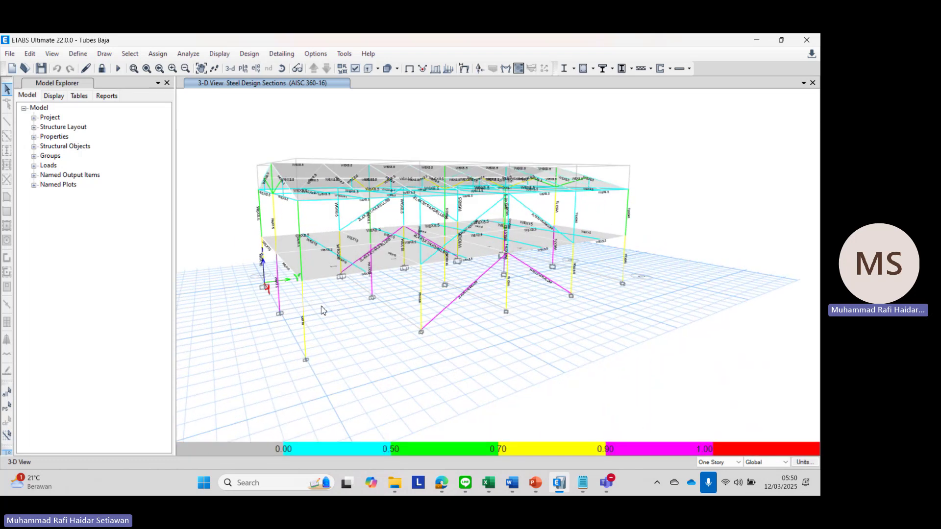
Step: Compare the design sections of the lower-story corner column and the neighbouring exterior columns, selecting and deselecting them one by one
left_click(420, 294)
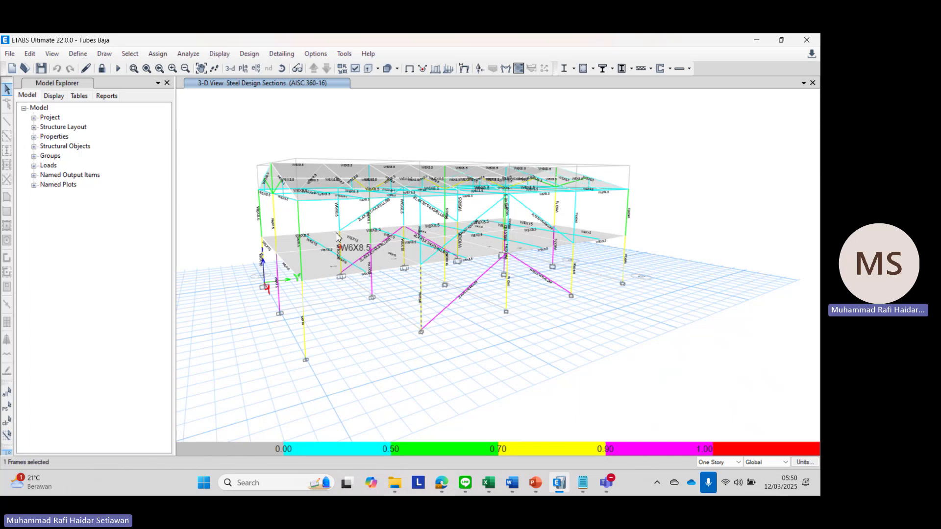
middle_click_drag(406, 311, 432, 313, "shift")
left_click(389, 323)
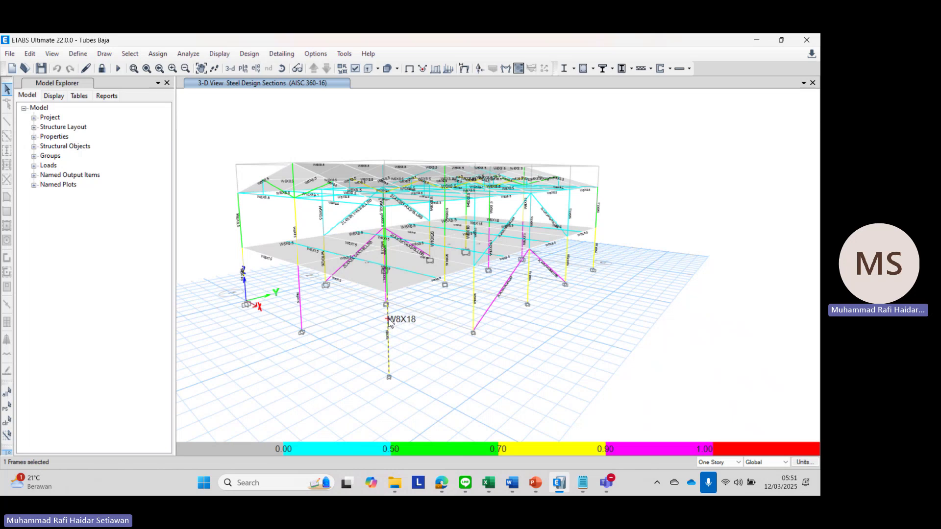
left_click(389, 326)
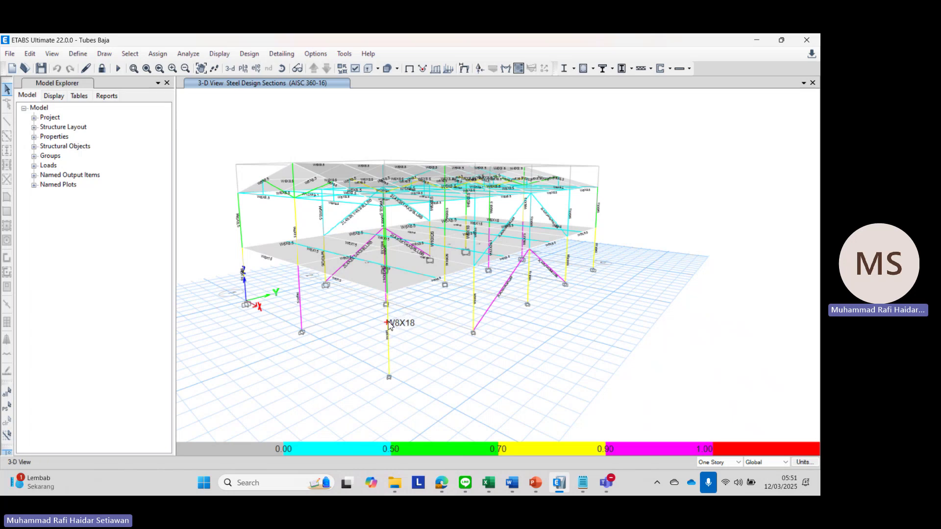
left_click(299, 294)
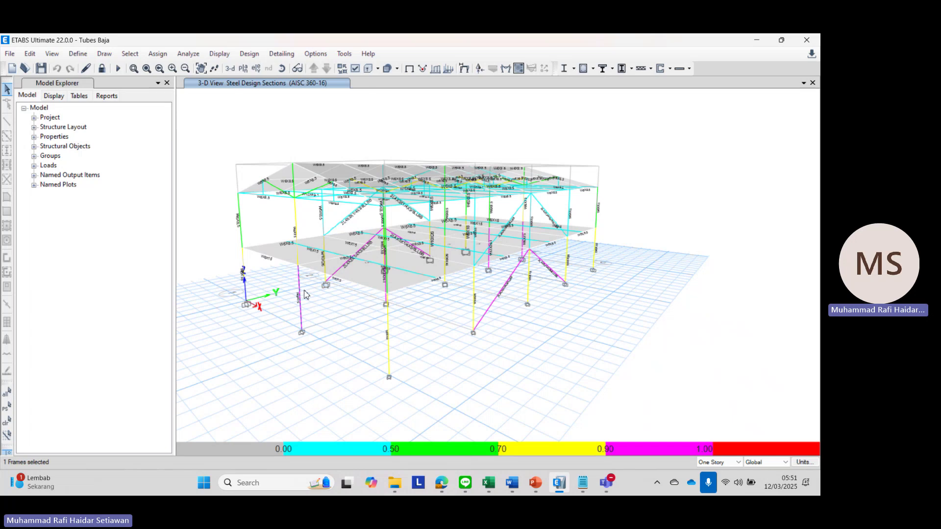
middle_click_drag(399, 315, 380, 267, "shift")
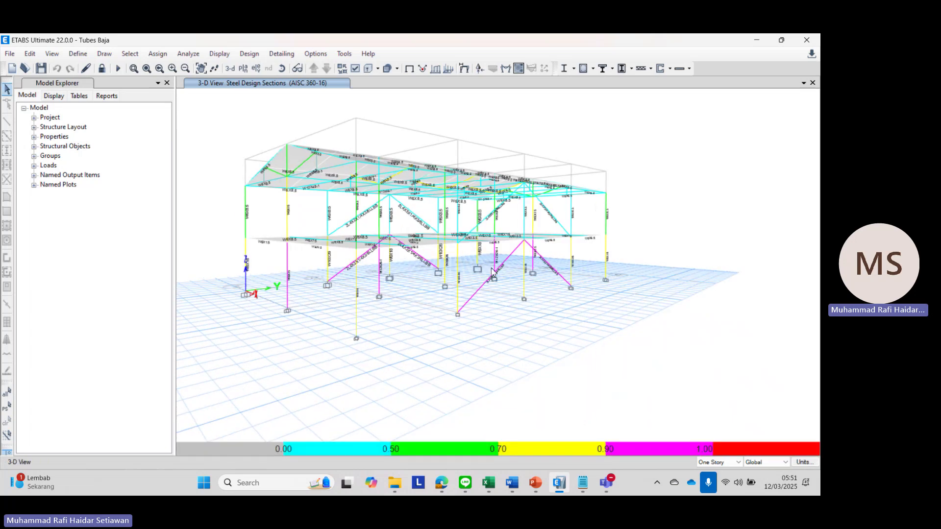
scroll(484, 274, "down", 3)
scroll(484, 274, "up", 3)
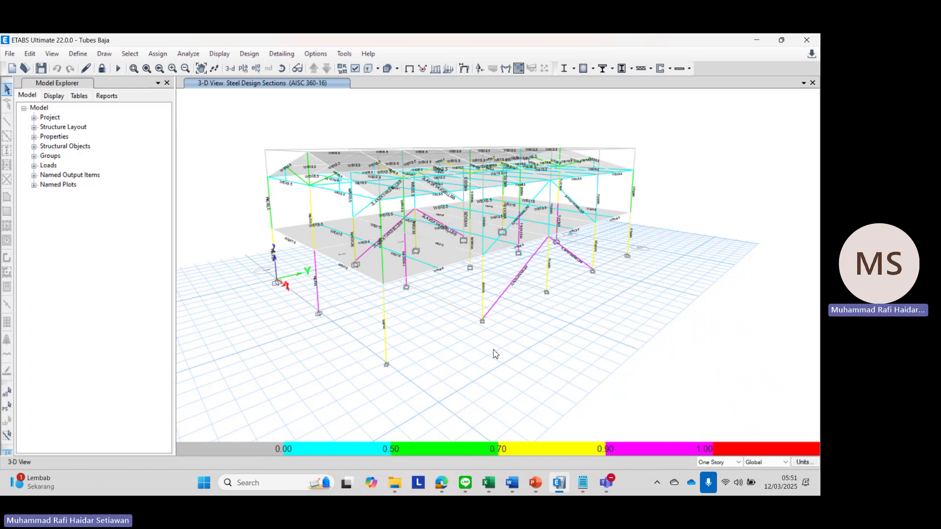
Step: Add lines for kolom eksterior tepi, kolom eksterior ujung and kolom interior to the Notepad list
left_click(583, 483)
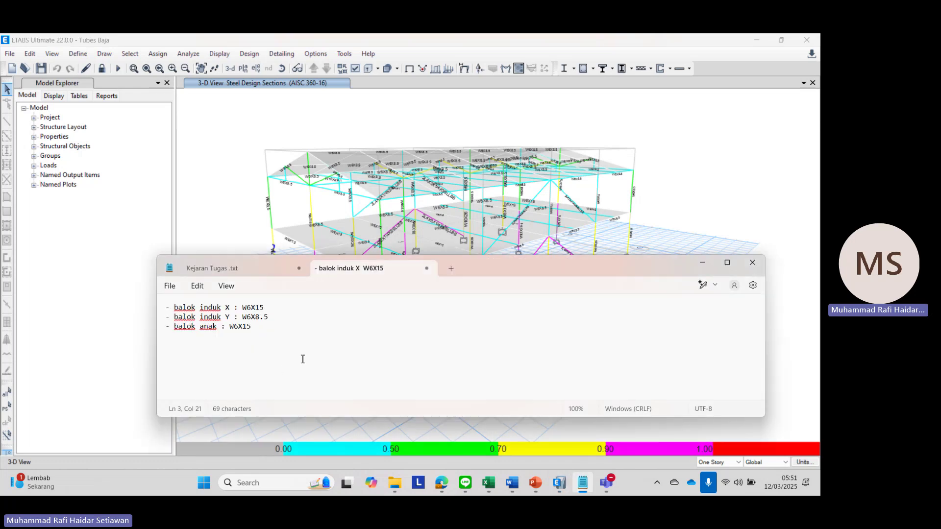
type("- kolom eksterior tepi :")
key("Return")
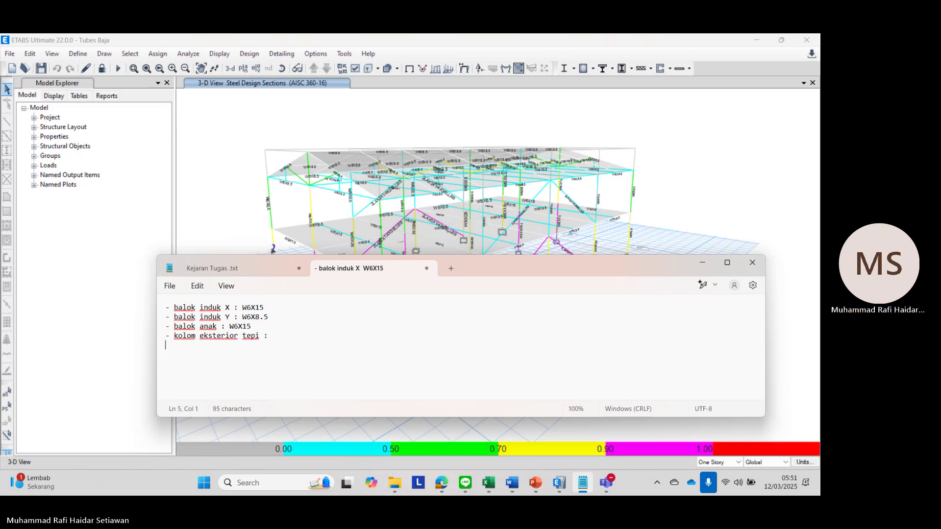
type("- kolom eksterior ujun")
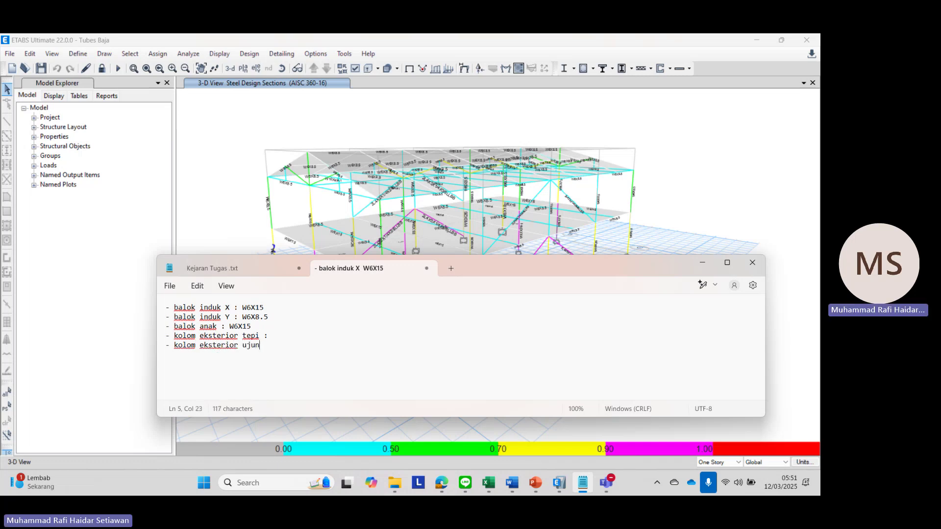
type("g :")
key("Return")
type("- kolom interior")
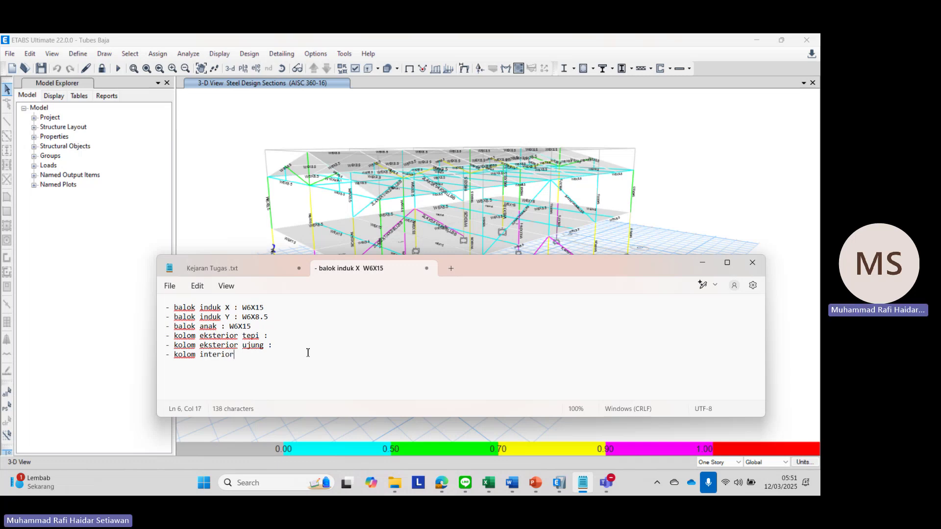
Step: Align the colon of the kolom eksterior tepi line with the line below and review the list of member types
left_click(261, 336)
left_click_drag(279, 339, 215, 337)
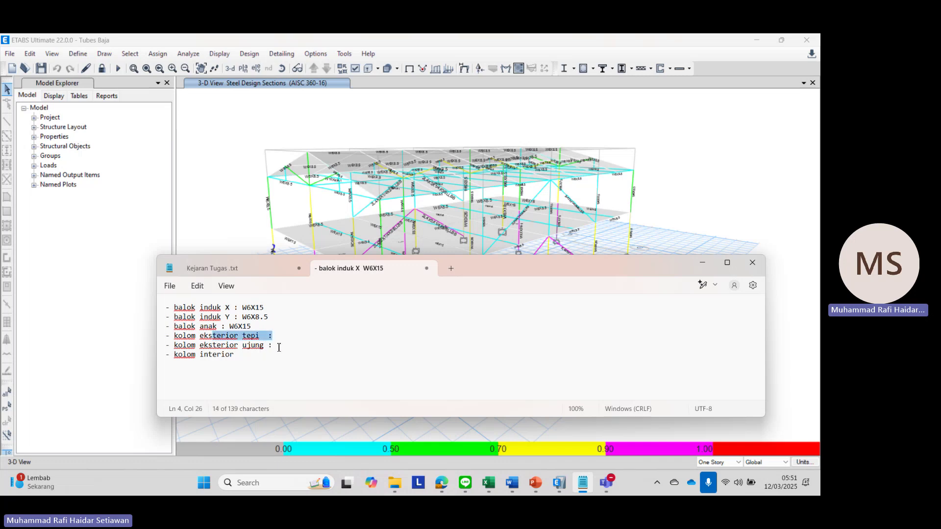
left_click_drag(279, 347, 203, 361)
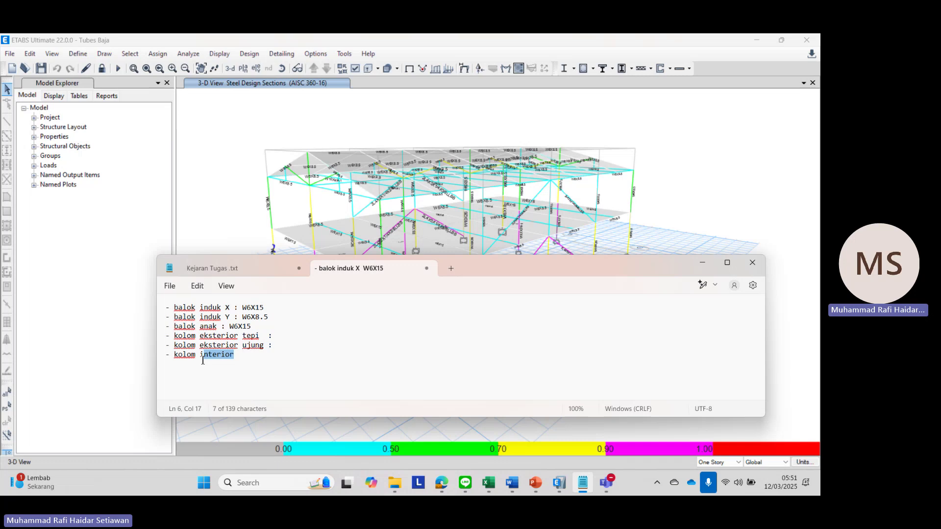
left_click_drag(194, 360, 162, 309)
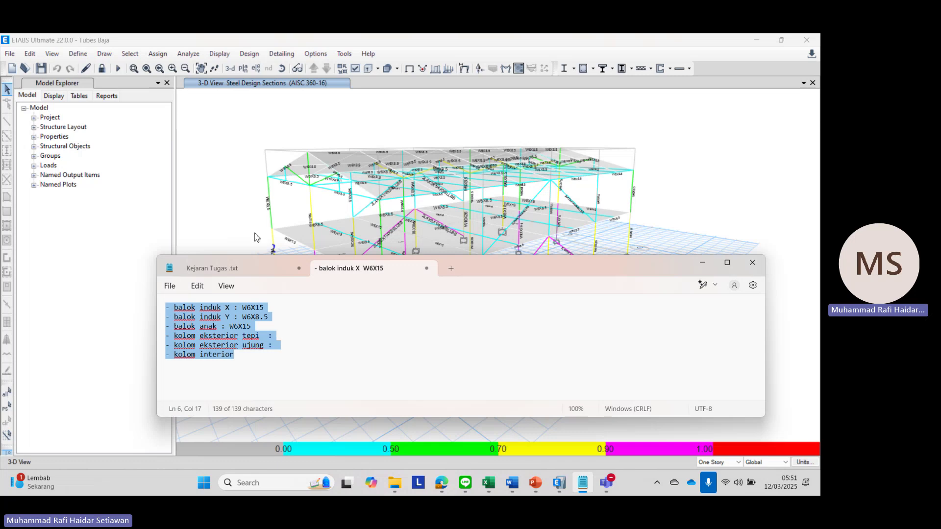
Step: Compare the columns in the ETABS model with the three column types listed in Notepad
left_click(231, 213)
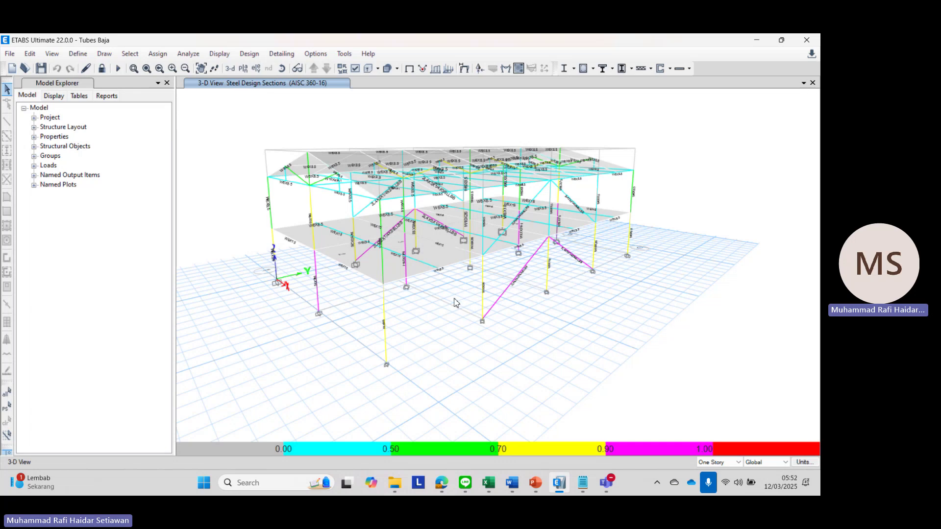
scroll(445, 293, "up", 3)
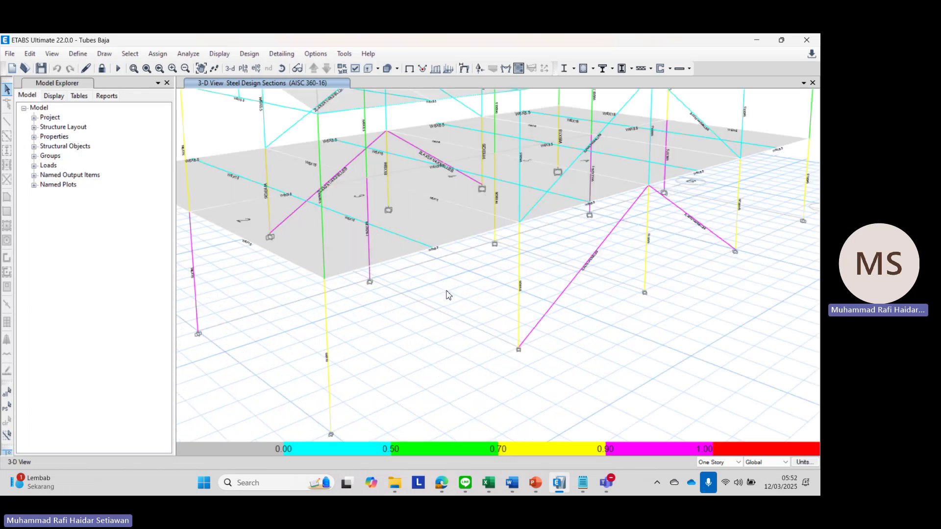
scroll(446, 294, "down", 3)
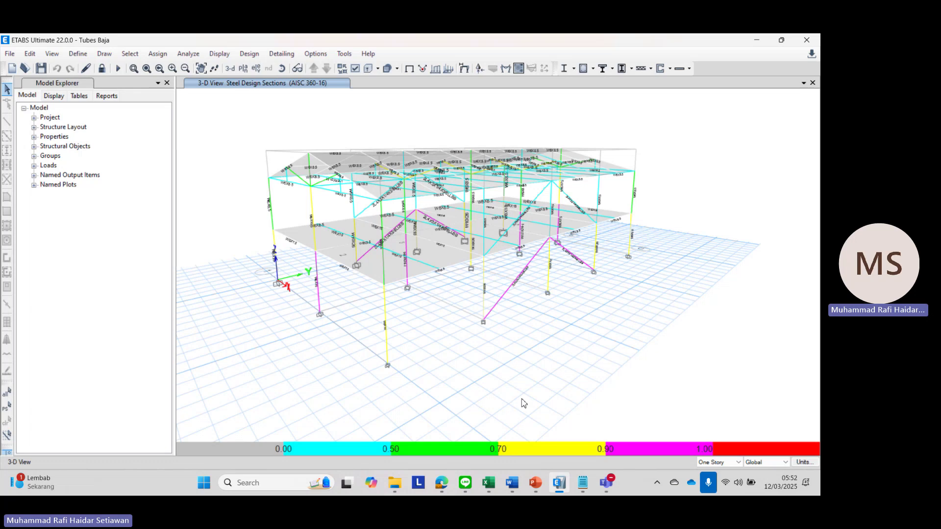
left_click(582, 483)
left_click(216, 355)
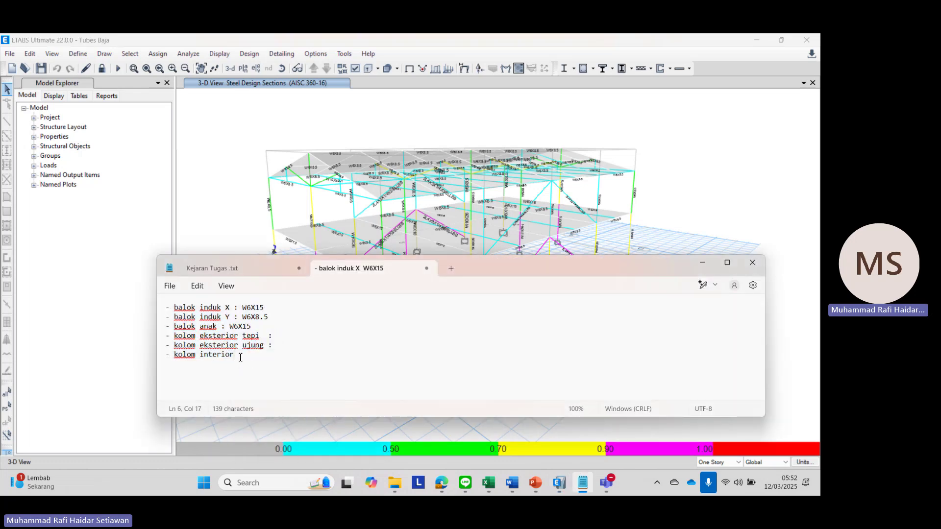
left_click_drag(240, 357, 161, 332)
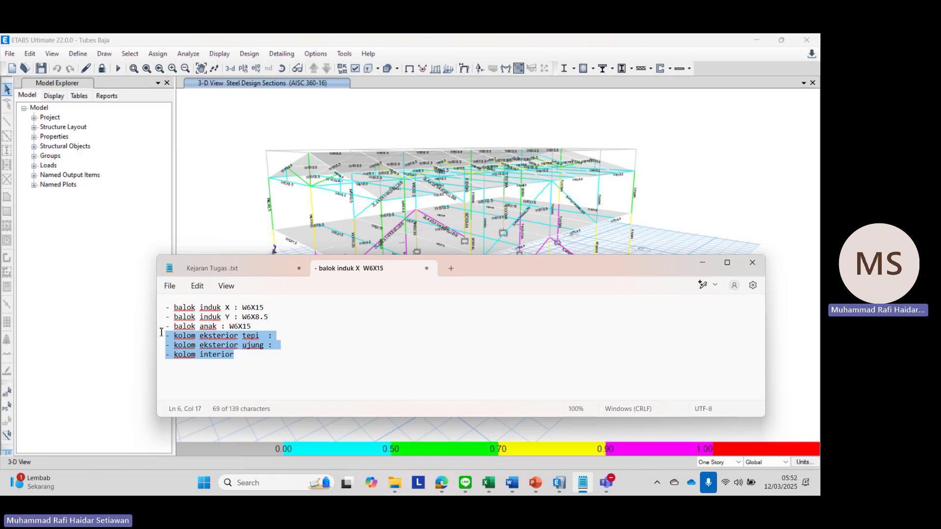
left_click(198, 210)
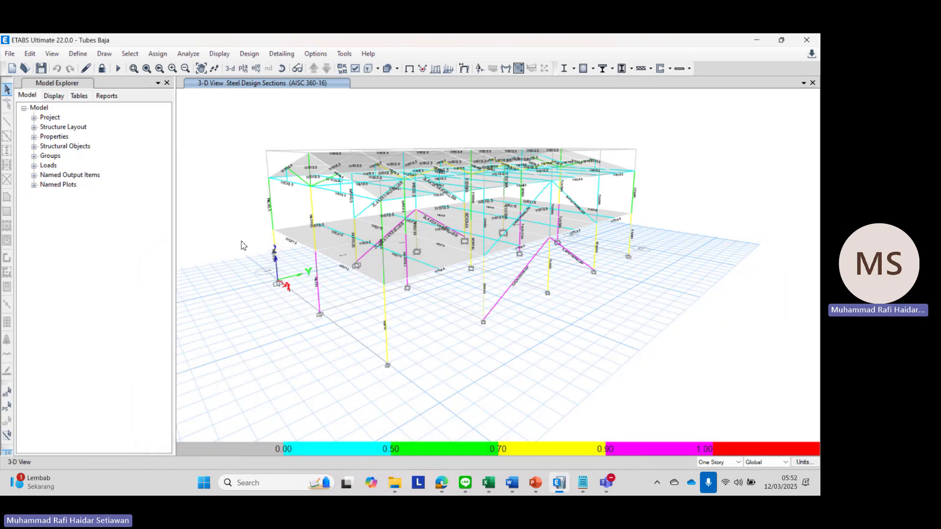
Step: Check the design section labels of the lower-story corner columns from both ends of the building
middle_click_drag(337, 288, 506, 315, "shift")
scroll(530, 309, "up", 3)
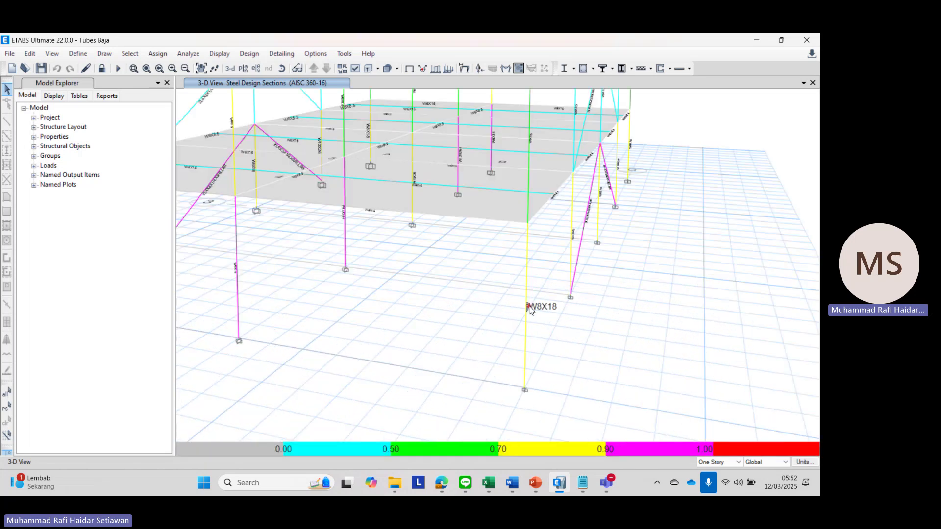
scroll(514, 304, "down", 5)
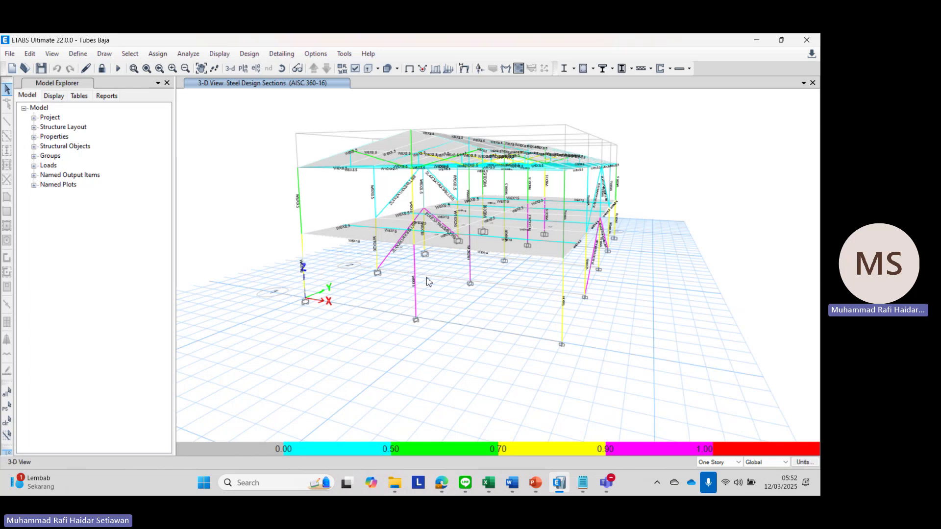
middle_click_drag(567, 311, 666, 296, "shift")
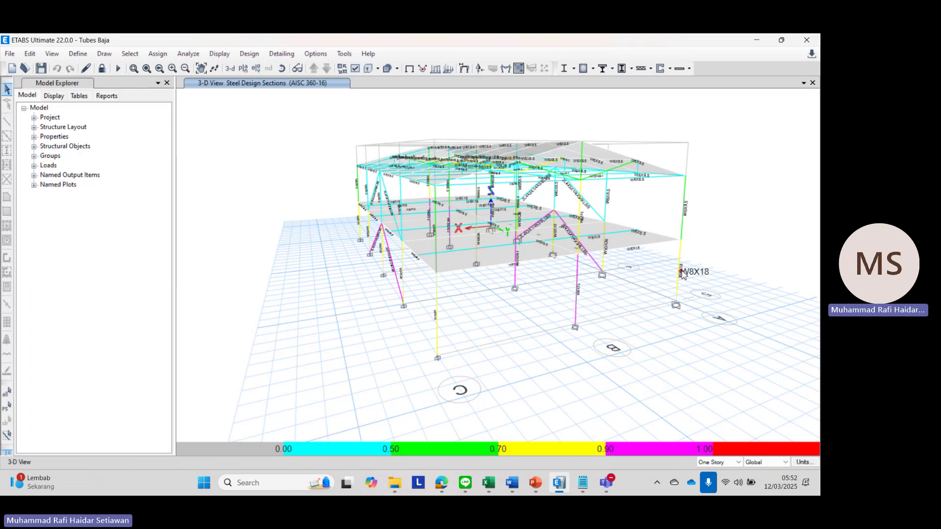
Step: Note W8X18 for kolom eksterior tepi in Notepad and return to the ETABS model
left_click(582, 483)
left_click(291, 333)
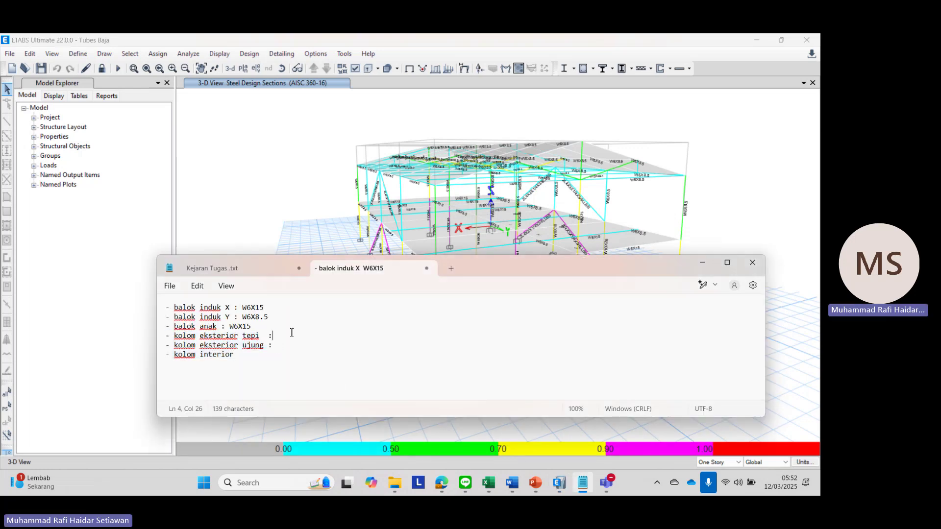
type("W8X18")
left_click_drag(302, 337, 163, 303)
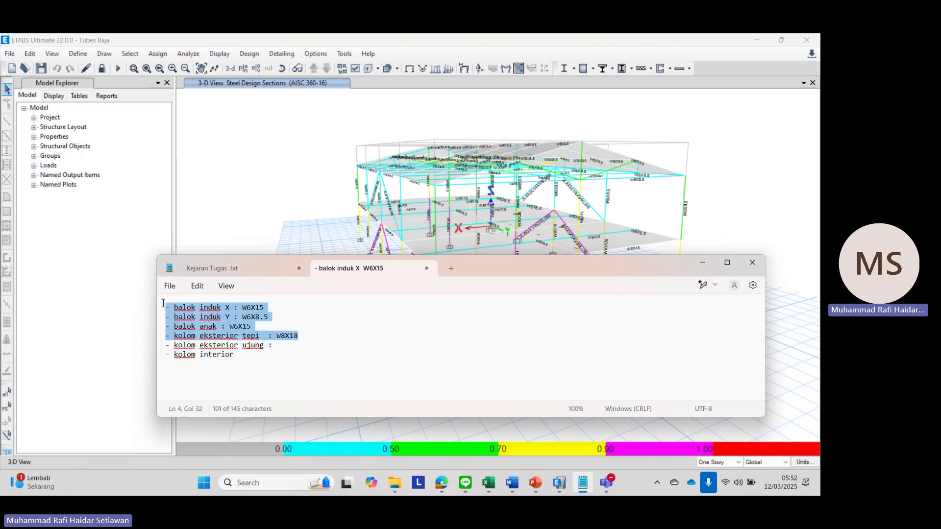
right_click(251, 336)
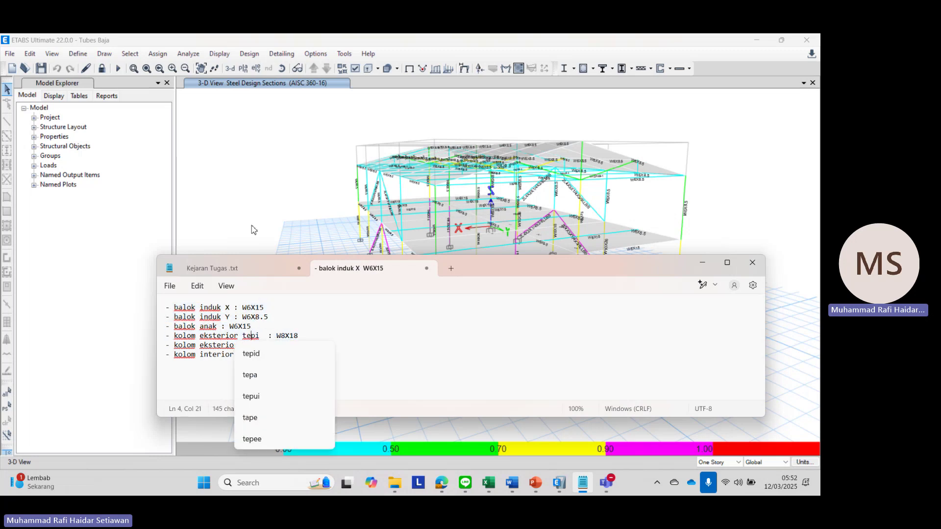
left_click(255, 374)
left_click(559, 482)
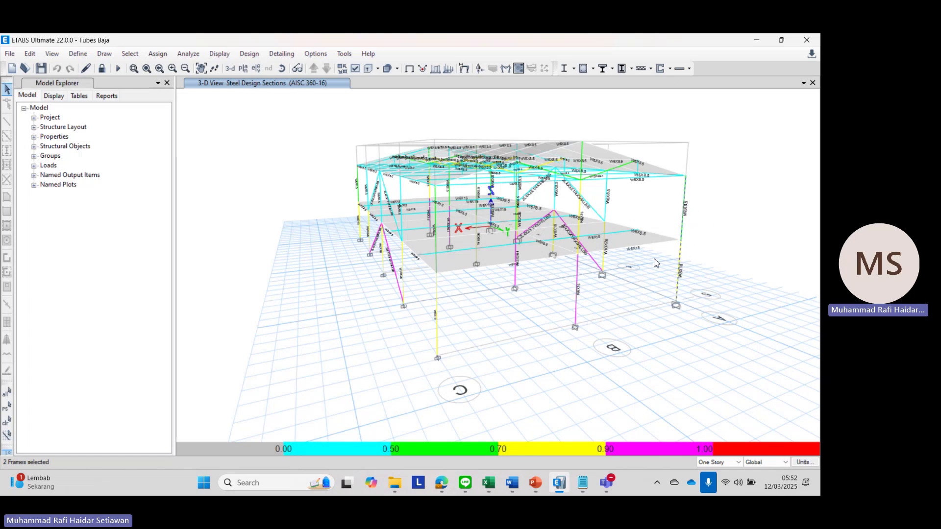
Step: Review the steel design details of the lower-story corner column at grid A-5, including its demand/capacity ratio and capacities
middle_click_drag(510, 316, 560, 226, "shift")
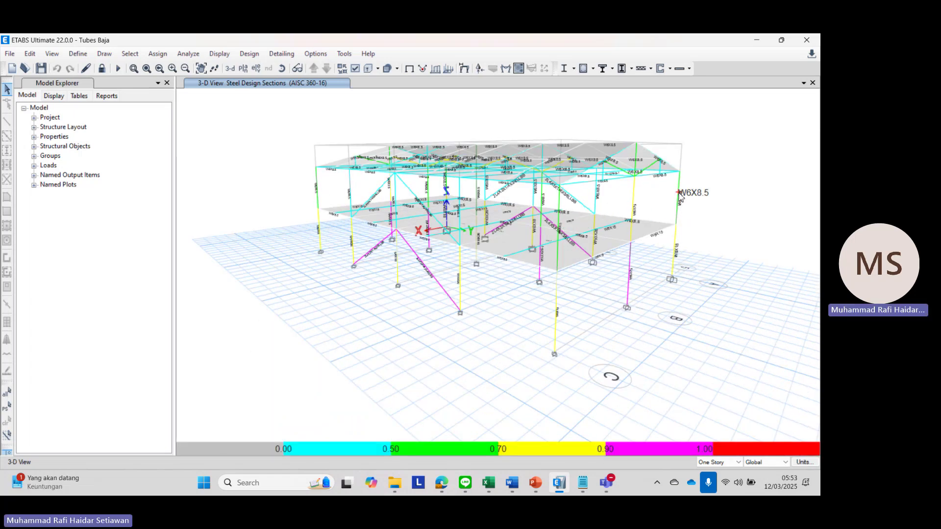
left_click(676, 240)
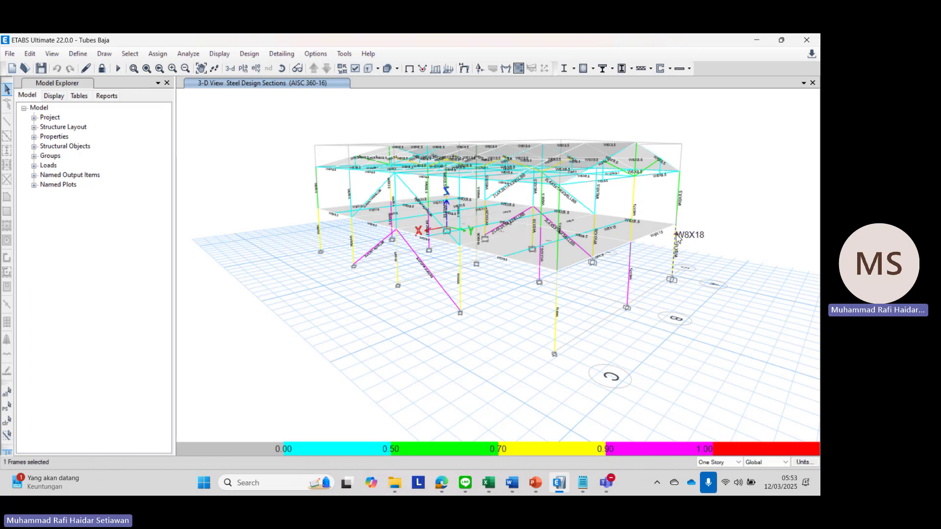
right_click(676, 239)
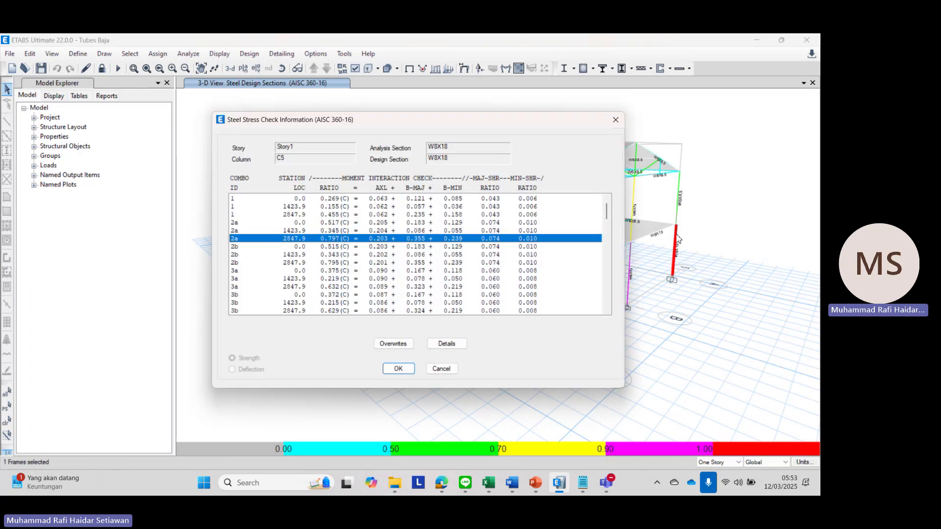
left_click(446, 343)
scroll(424, 189, "down", 5)
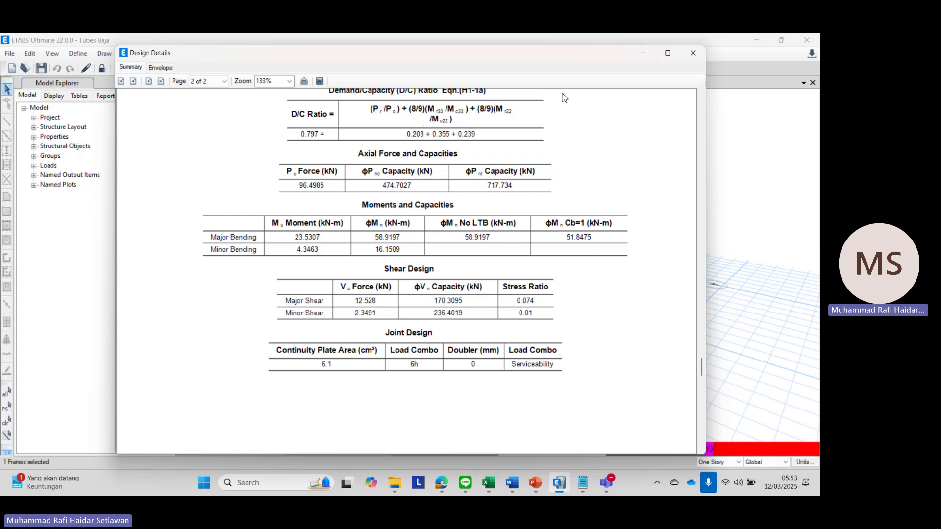
left_click(692, 53)
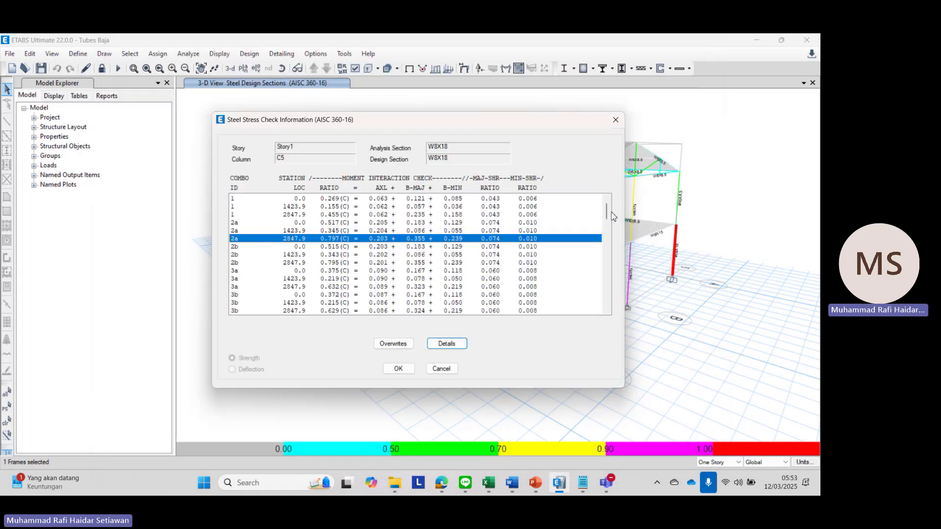
left_click(616, 119)
Step: Recheck the section label of that corner column up close, glance at the Notepad list, and return to the ETABS model
scroll(660, 248, "up", 3)
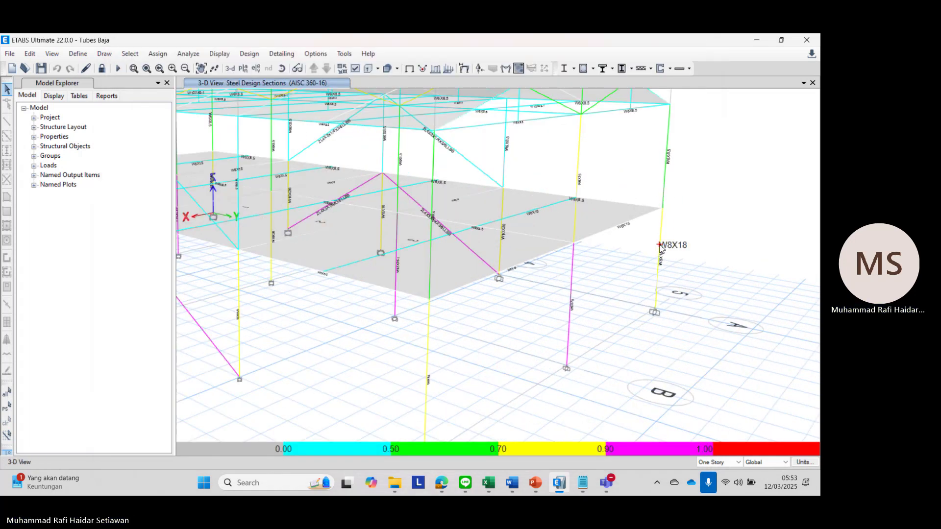
left_click(660, 247)
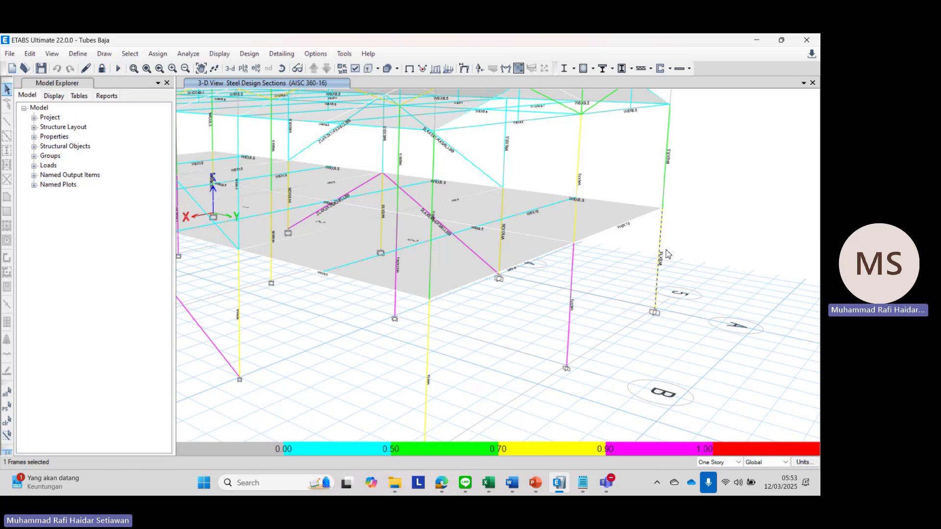
scroll(665, 254, "down", 3)
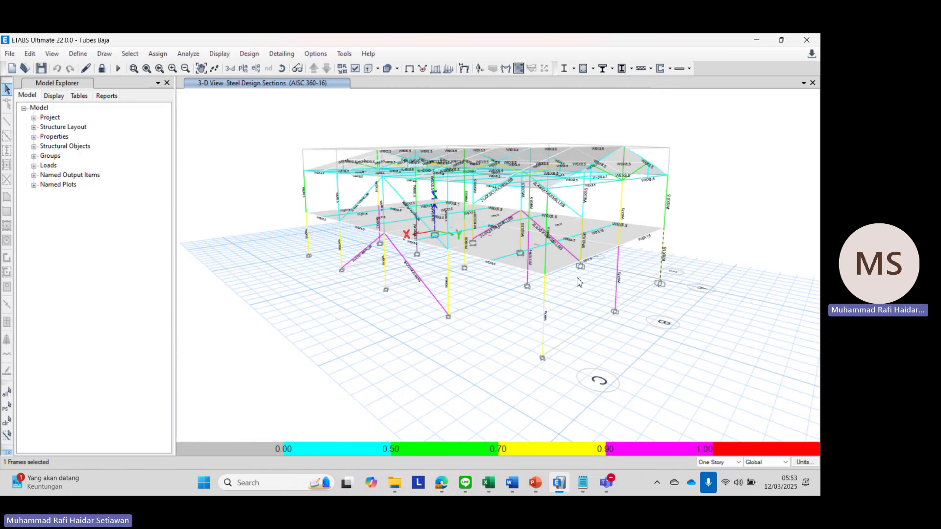
left_click(582, 482)
left_click(254, 227)
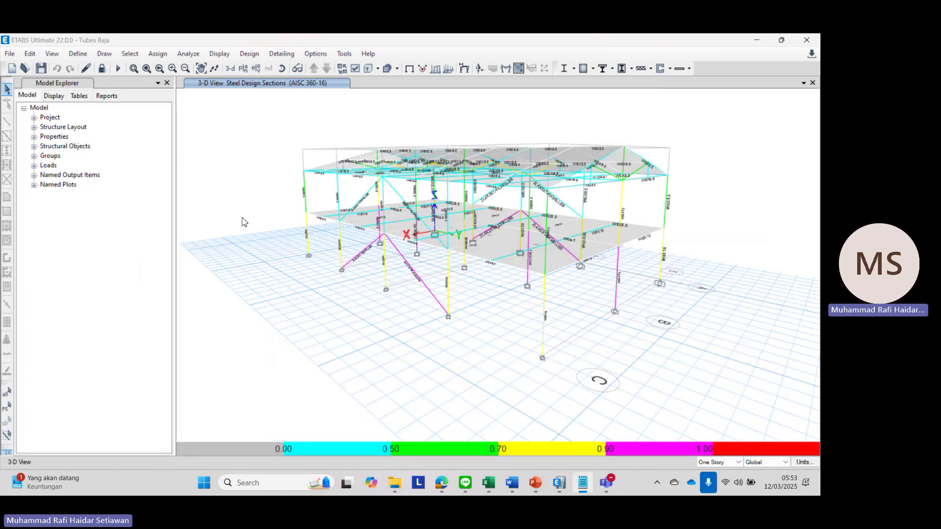
Step: Compare the design section labels of the lower-story columns along the braced long side of the building
middle_click_drag(483, 314, 508, 321, "shift")
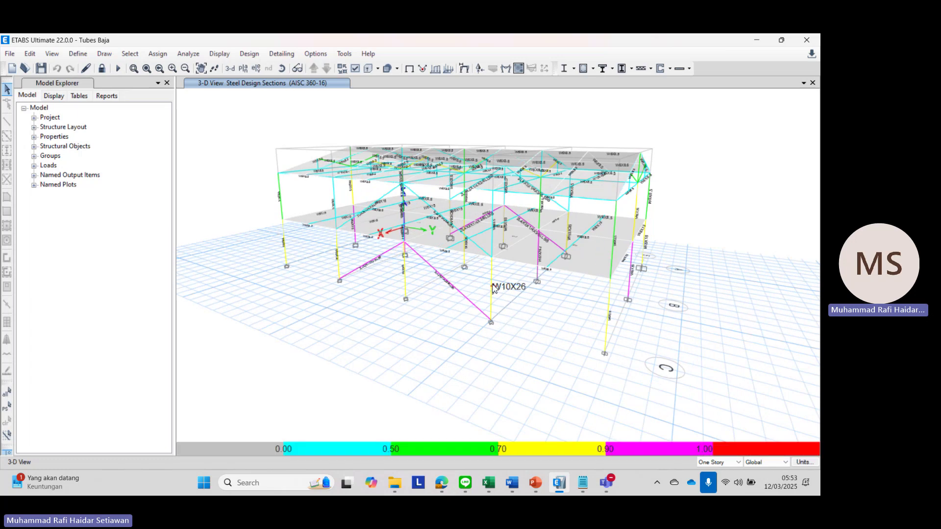
left_click(491, 287)
left_click(405, 272)
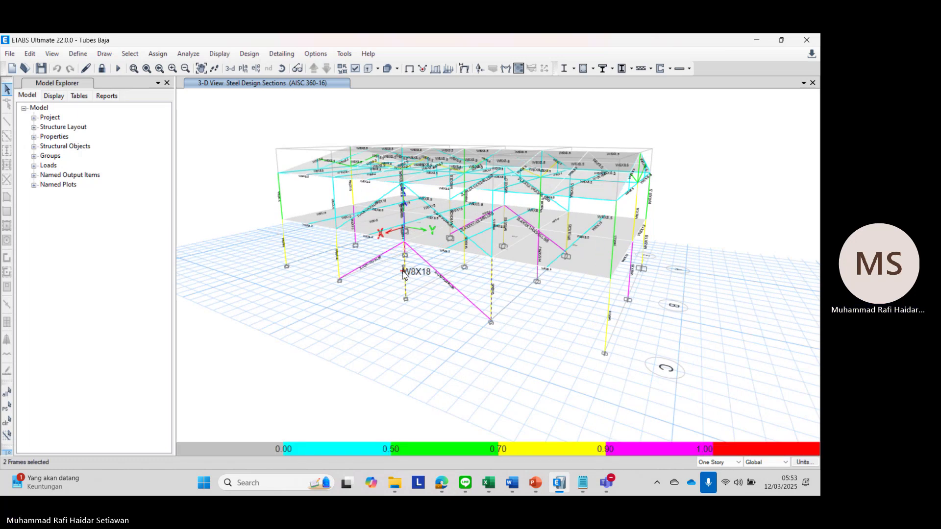
left_click(336, 257)
key("Escape")
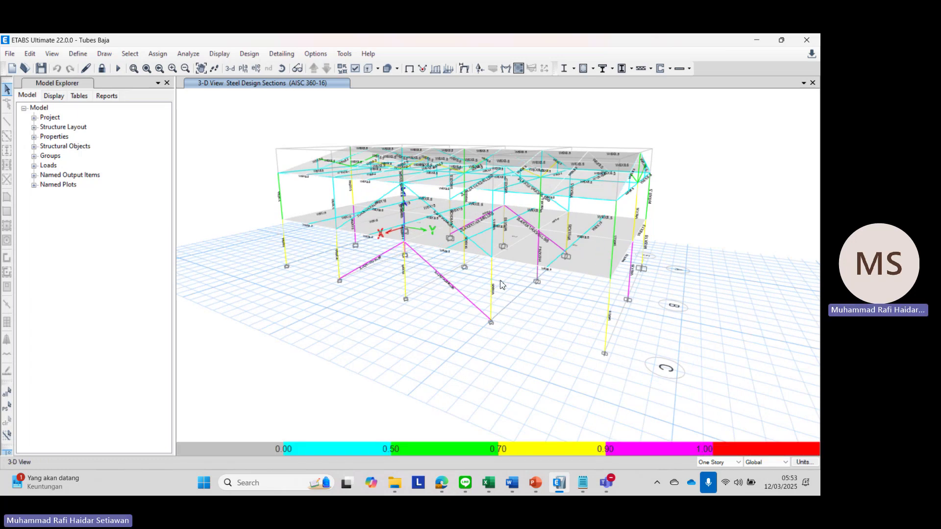
scroll(501, 284, "up", 3)
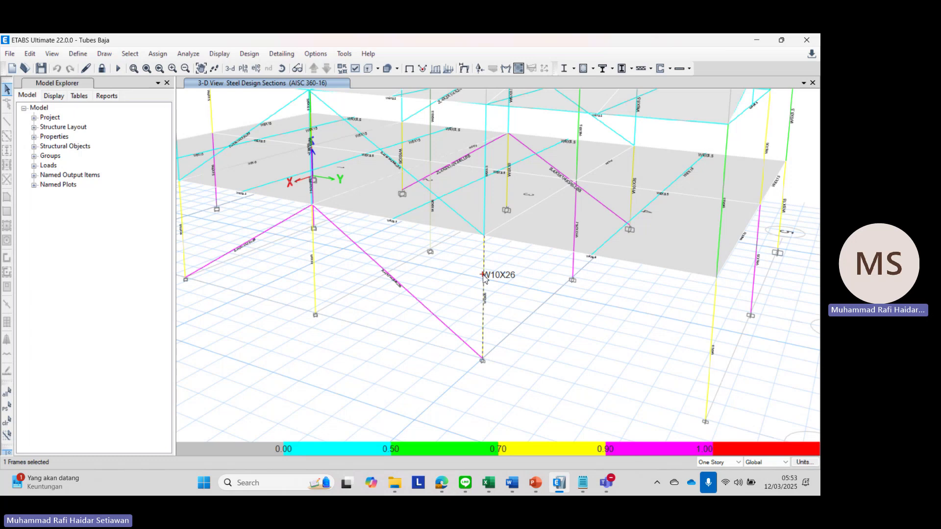
left_click(314, 257)
key("Escape")
Step: Review the steel design details of the lower-story column at the foot of the chevron brace, enlarging the demand/capacity and moment tables
middle_click_drag(386, 264, 498, 271)
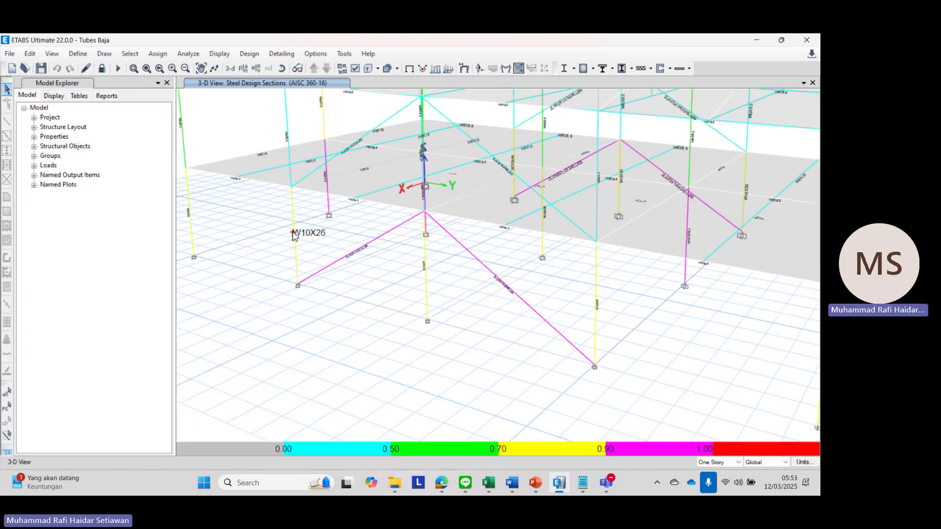
scroll(292, 232, "down", 5)
scroll(331, 241, "up", 5)
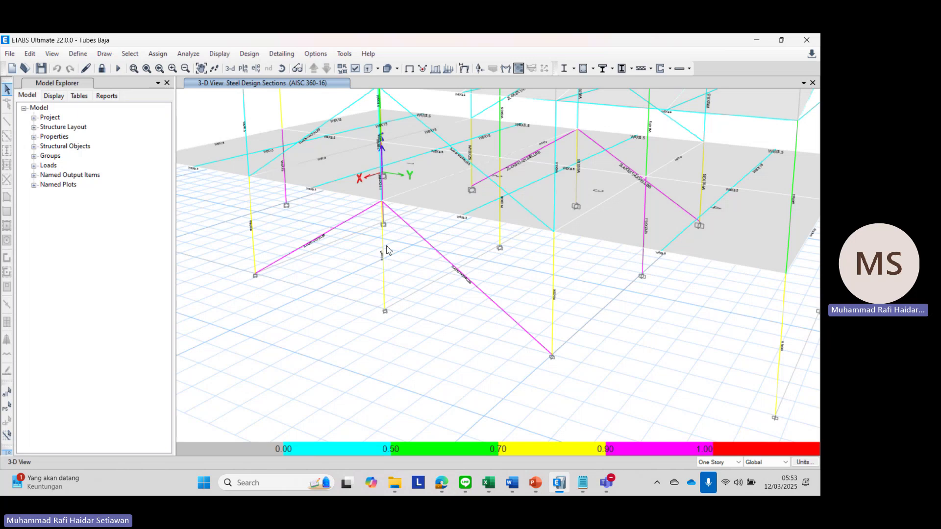
scroll(538, 274, "down", 5)
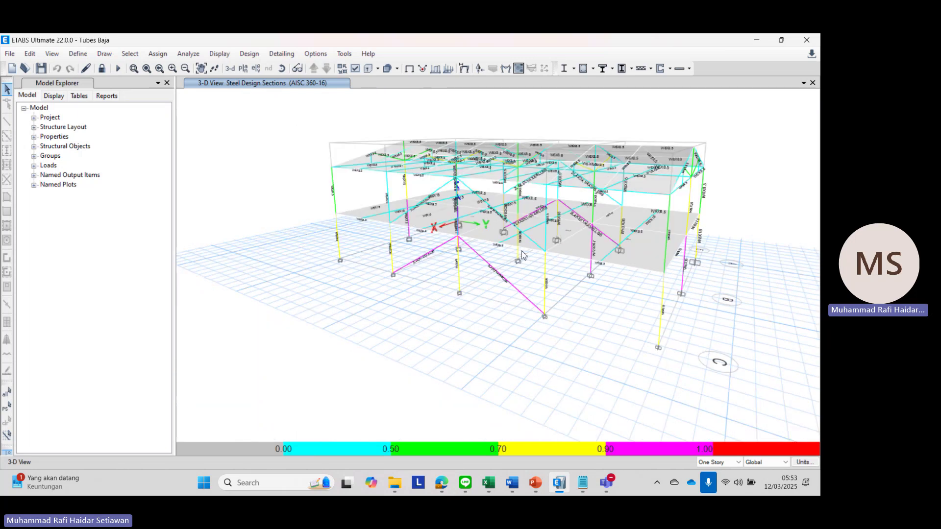
scroll(530, 264, "up", 5)
middle_click_drag(529, 263, 580, 268, "shift")
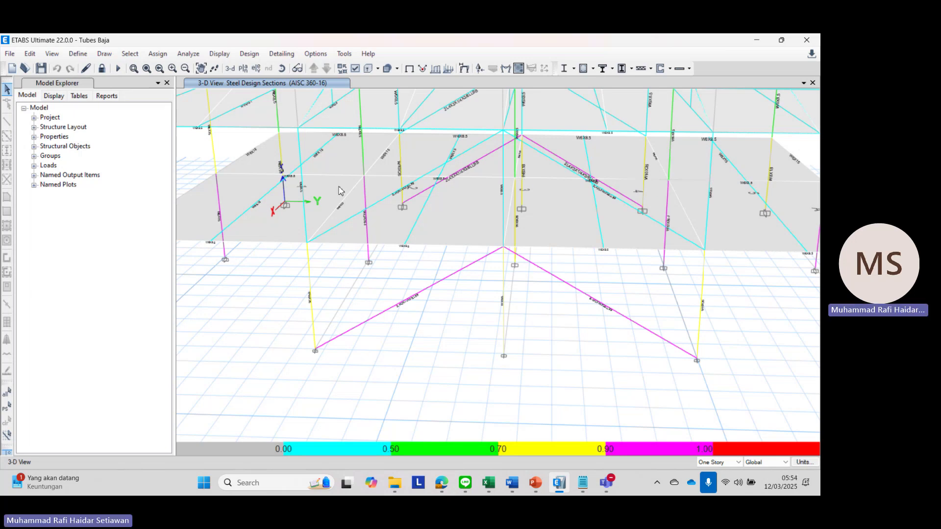
right_click(309, 272)
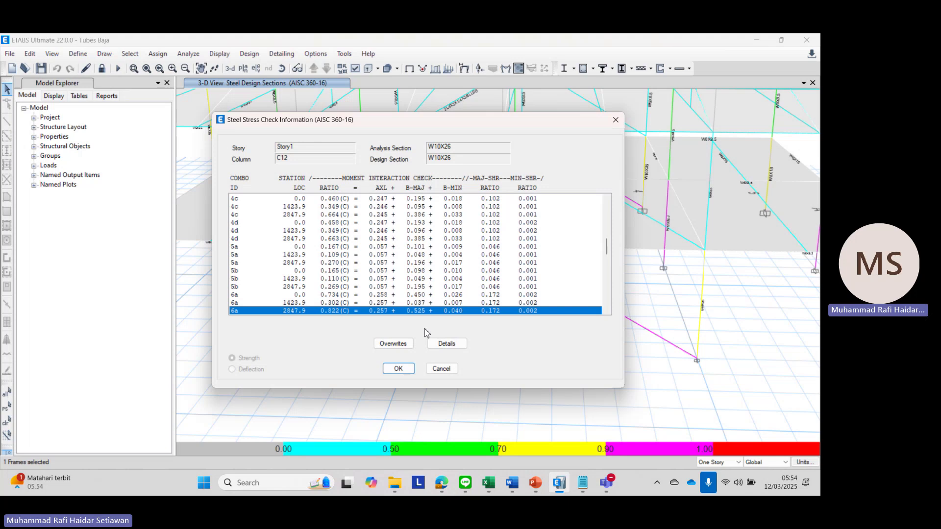
left_click(446, 344)
scroll(413, 158, "down", 3)
scroll(430, 176, "up", 7, "ctrl")
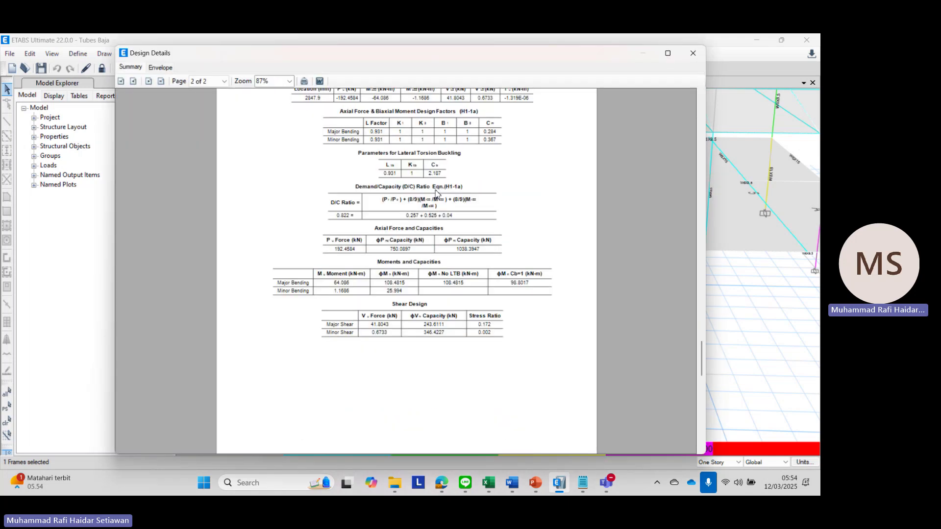
scroll(447, 167, "up", 3)
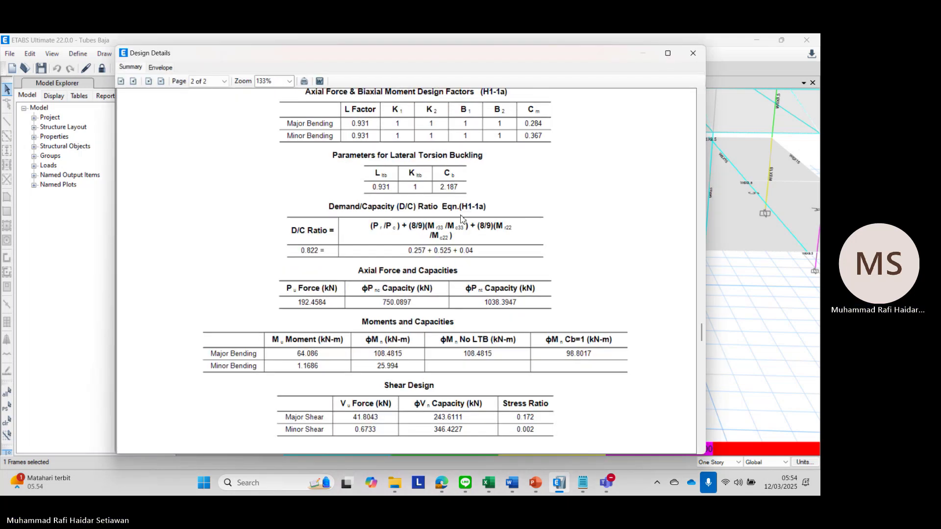
scroll(461, 218, "up", 4, "ctrl")
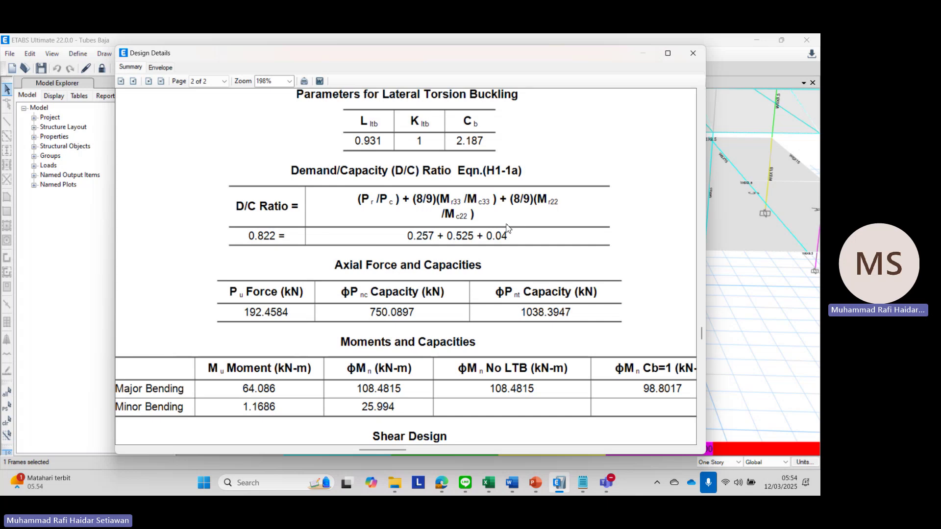
left_click(691, 56)
left_click(604, 125)
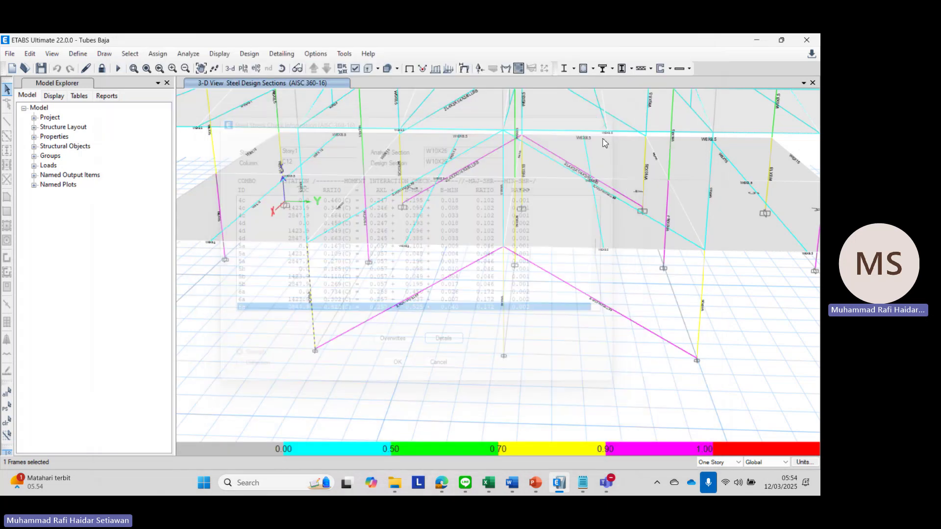
Step: Inspect the column section labels and ratio colours around all sides of the building
scroll(349, 294, "down", 3)
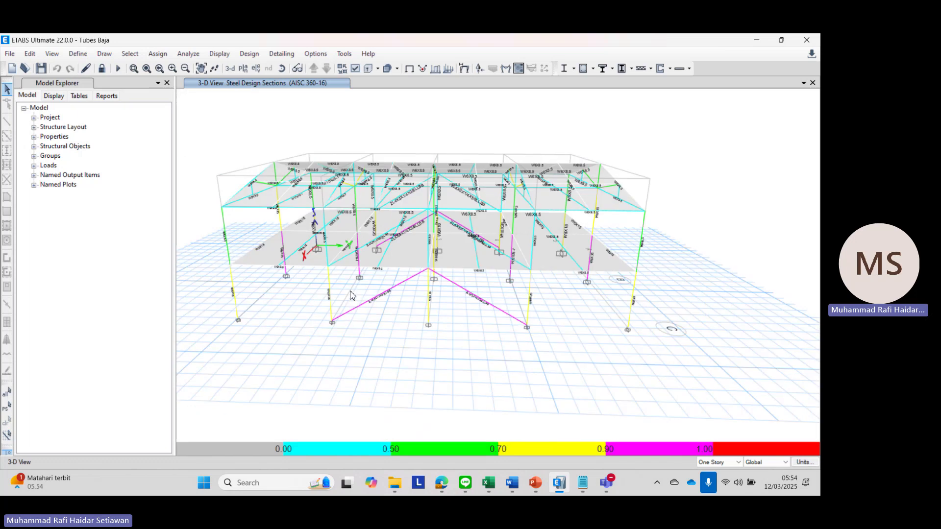
middle_click_drag(350, 294, 384, 306, "shift")
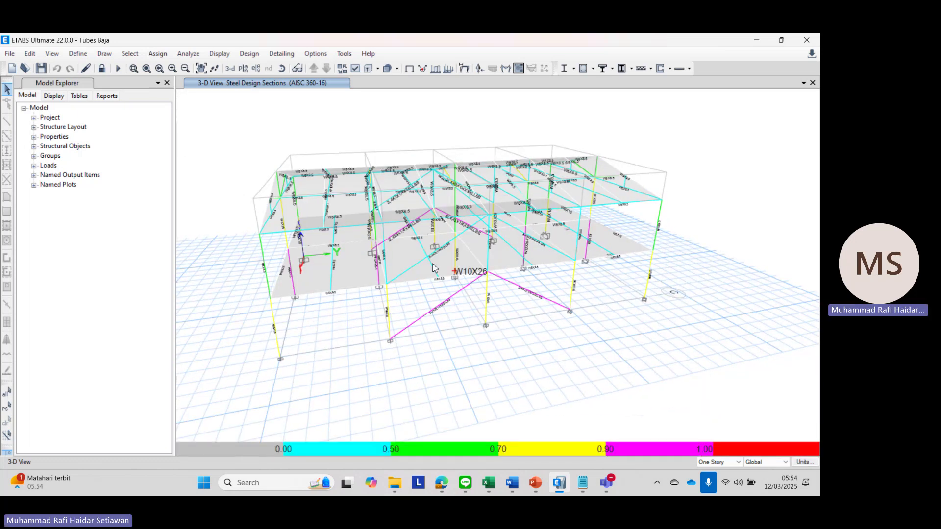
middle_click_drag(424, 268, 437, 273, "shift")
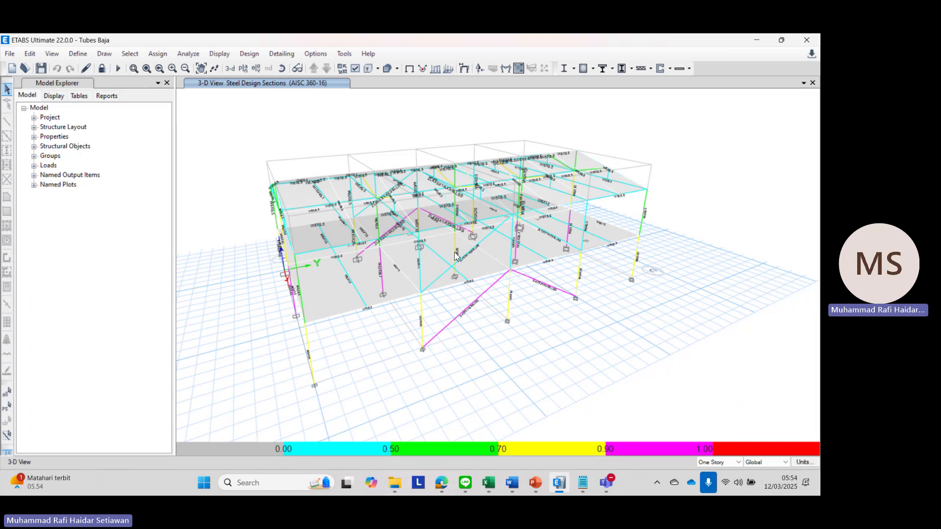
middle_click_drag(513, 245, 521, 242, "shift")
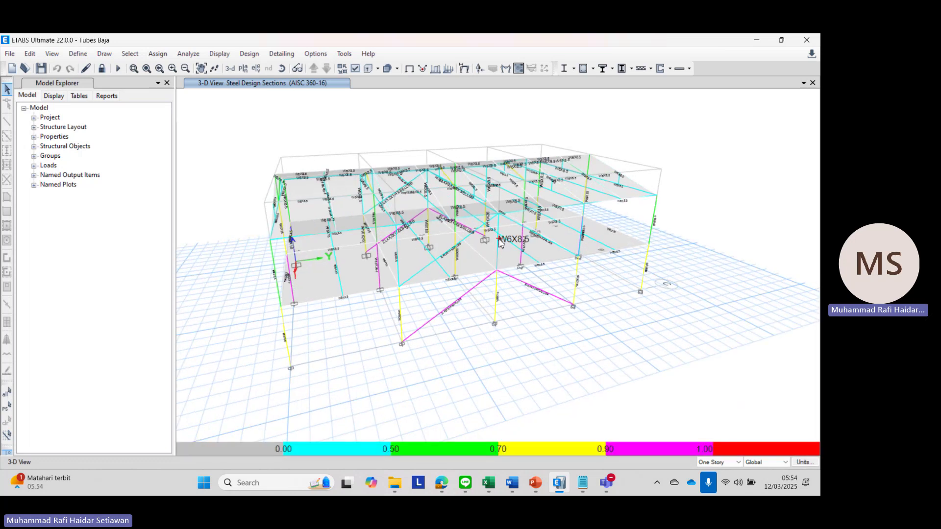
middle_click_drag(586, 227, 593, 224, "shift")
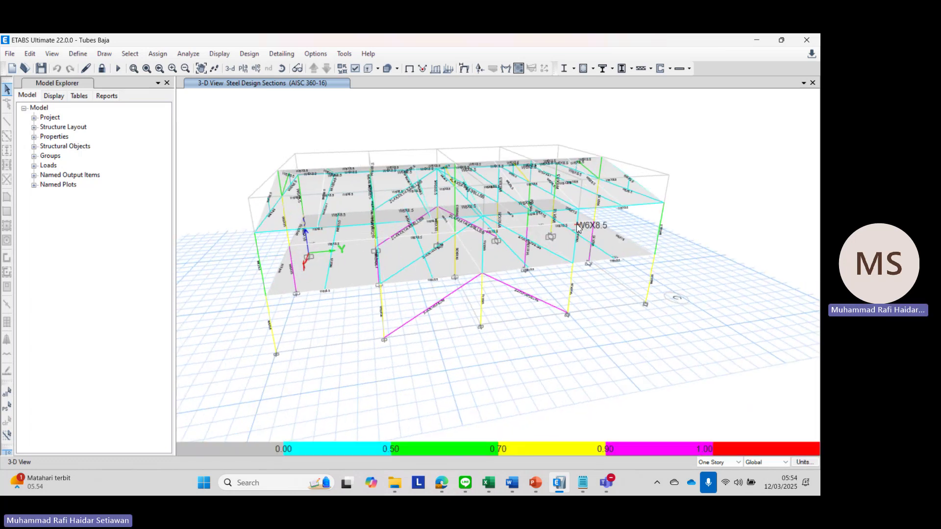
middle_click_drag(497, 254, 603, 272, "shift")
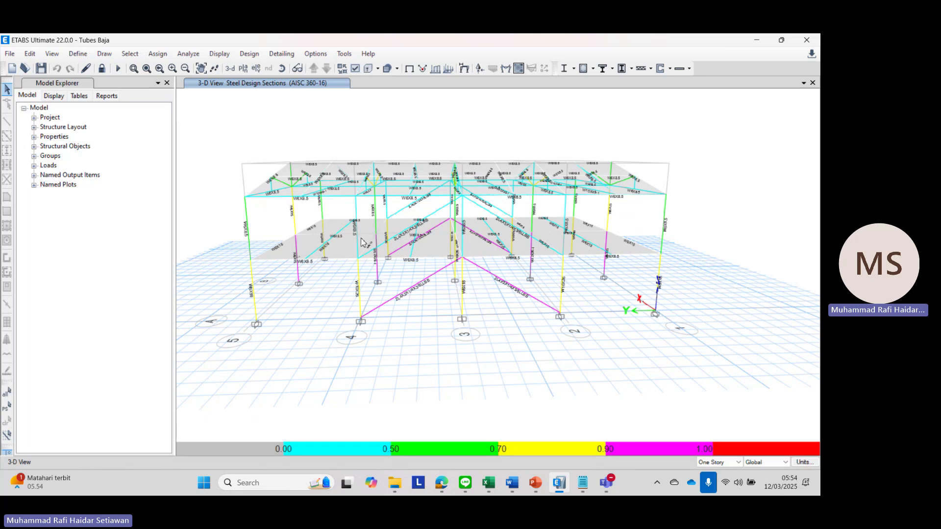
middle_click_drag(434, 237, 340, 307, "shift")
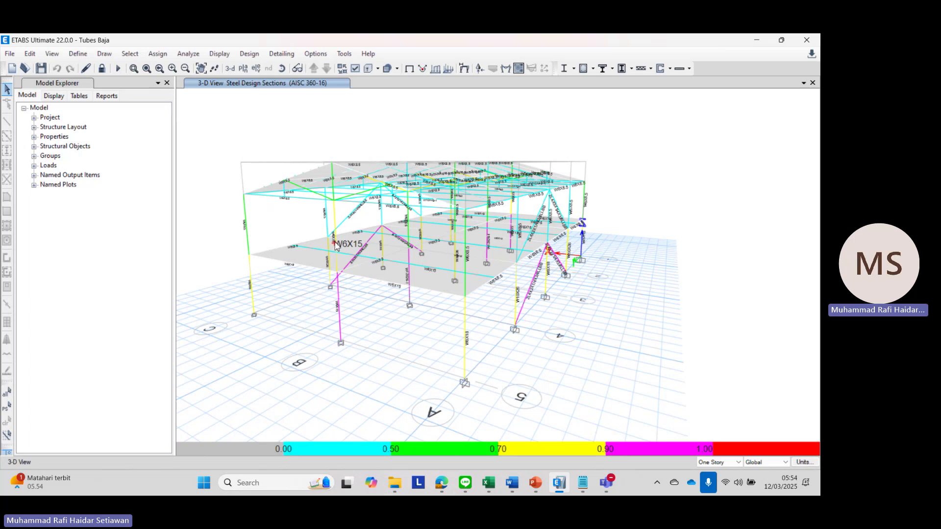
middle_click_drag(531, 301, 539, 284, "shift")
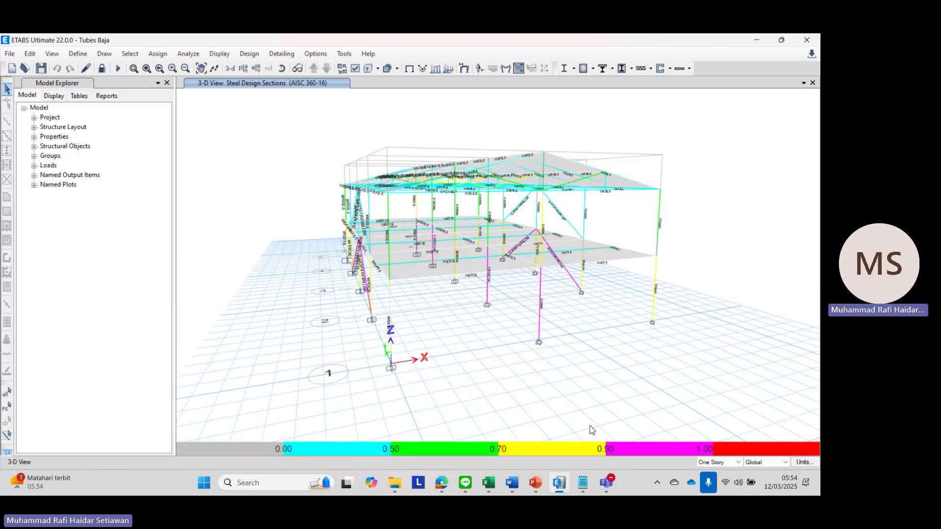
Step: Note W10X26 for kolom eksterior ujung in Notepad and add a colon after kolom interior
left_click(582, 483)
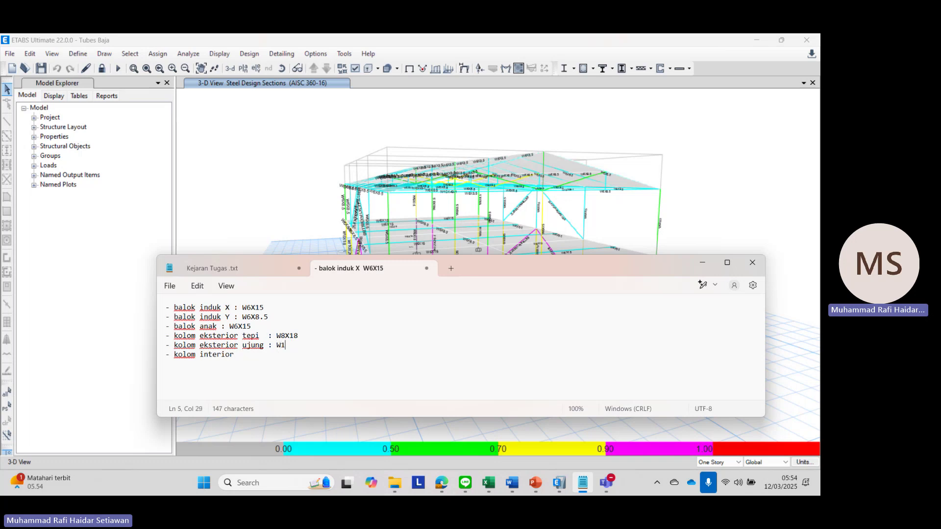
type("0X26")
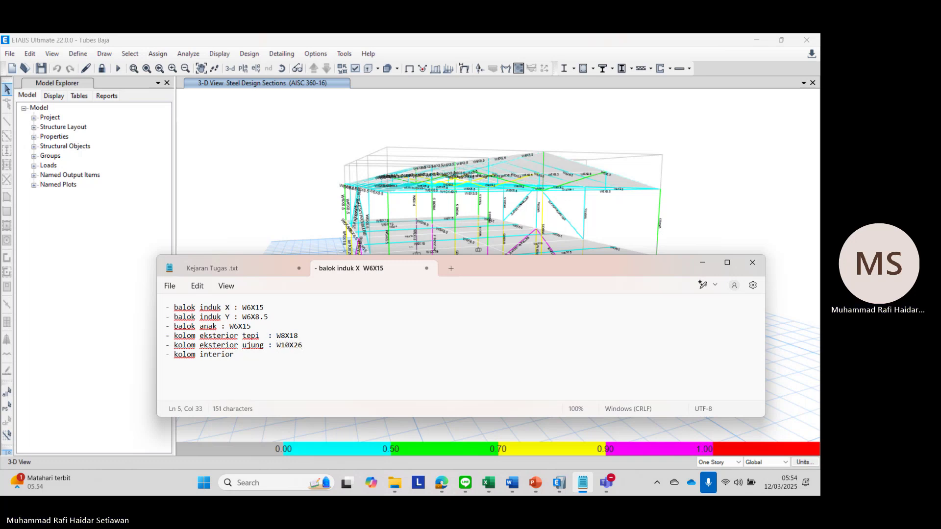
left_click(236, 354)
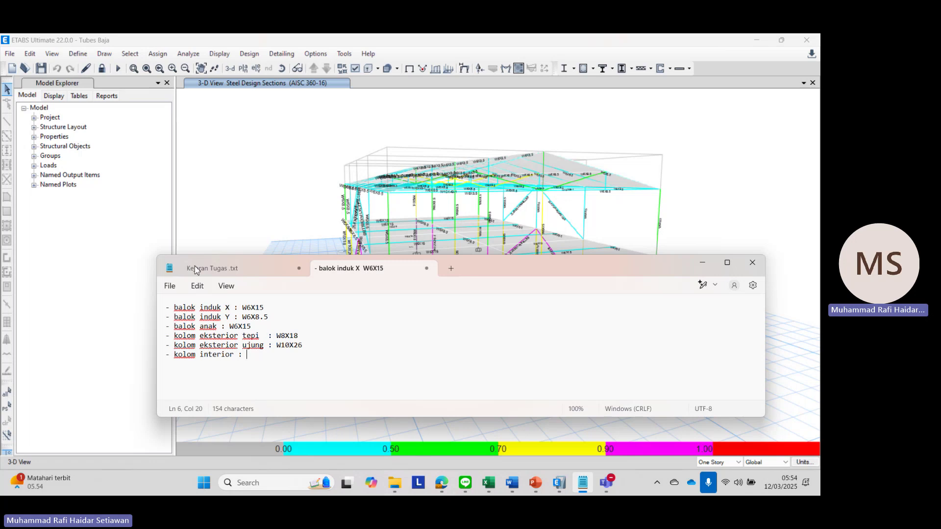
Step: Examine the design section labels of the lower-story interior columns from several sides of the building in ETABS
left_click(230, 195)
middle_click_drag(294, 245, 488, 292, "shift")
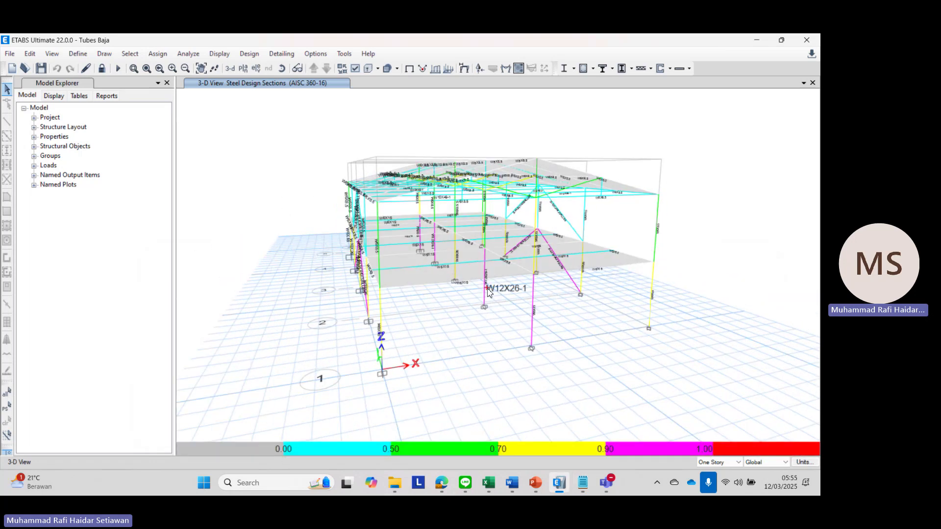
scroll(488, 292, "up", 6)
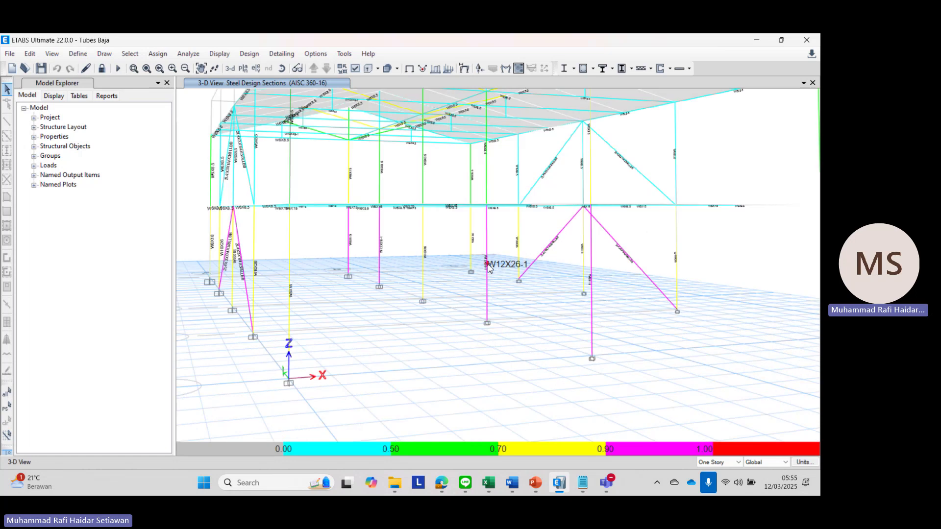
scroll(517, 283, "down", 5)
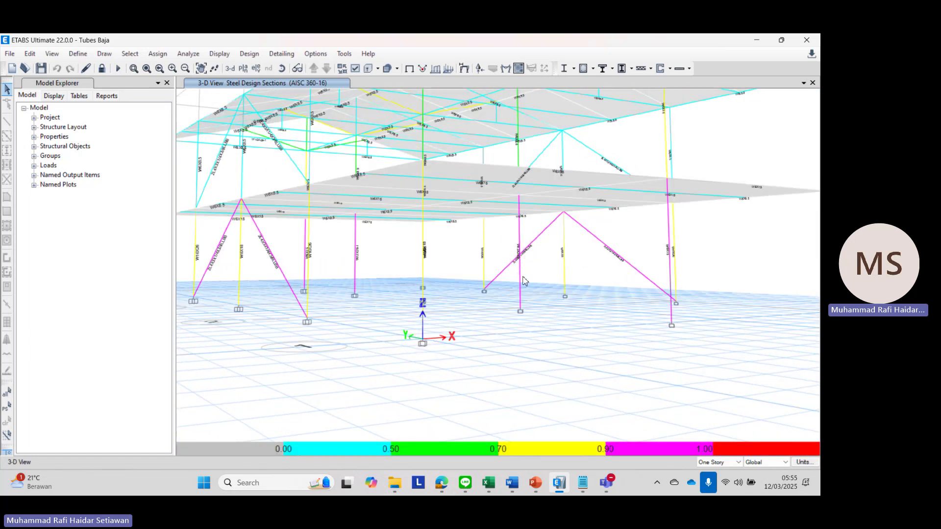
middle_click_drag(509, 296, 476, 291, "shift")
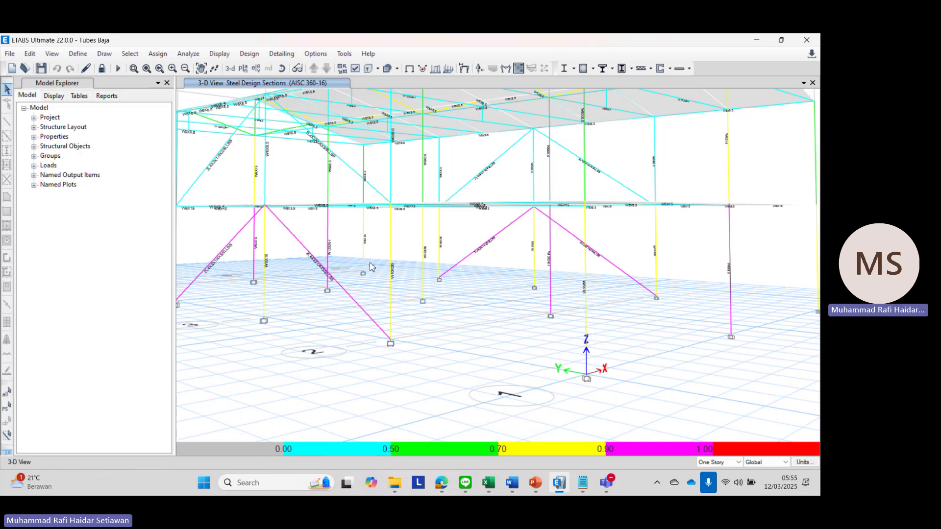
middle_click_drag(369, 266, 424, 280, "shift")
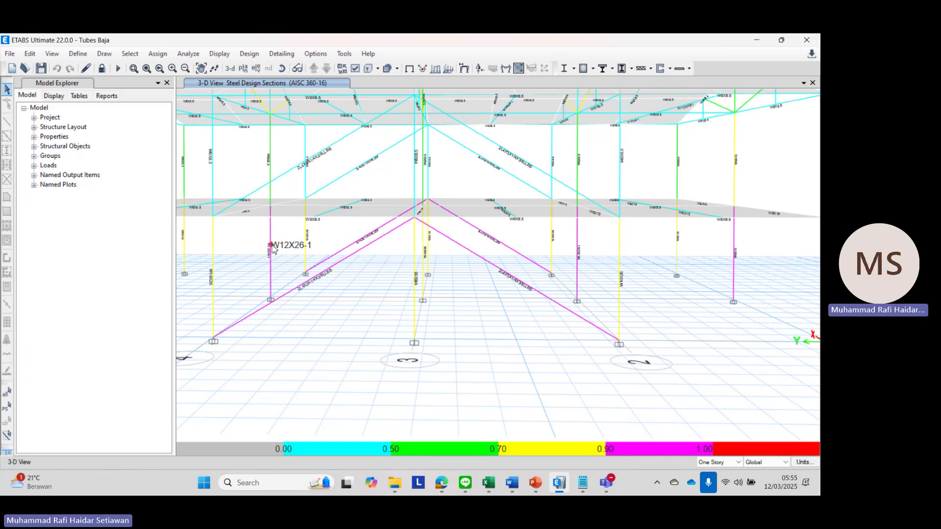
middle_click_drag(273, 249, 407, 278)
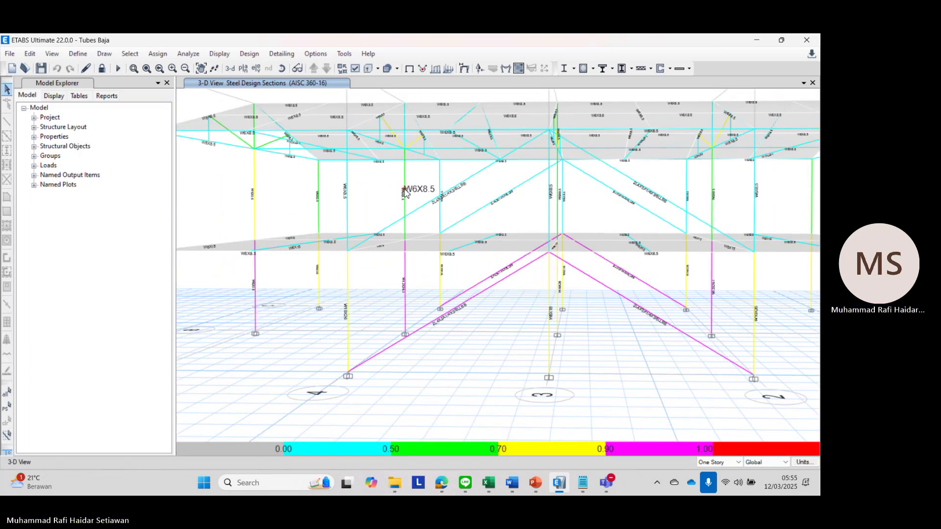
scroll(406, 193, "up", 2)
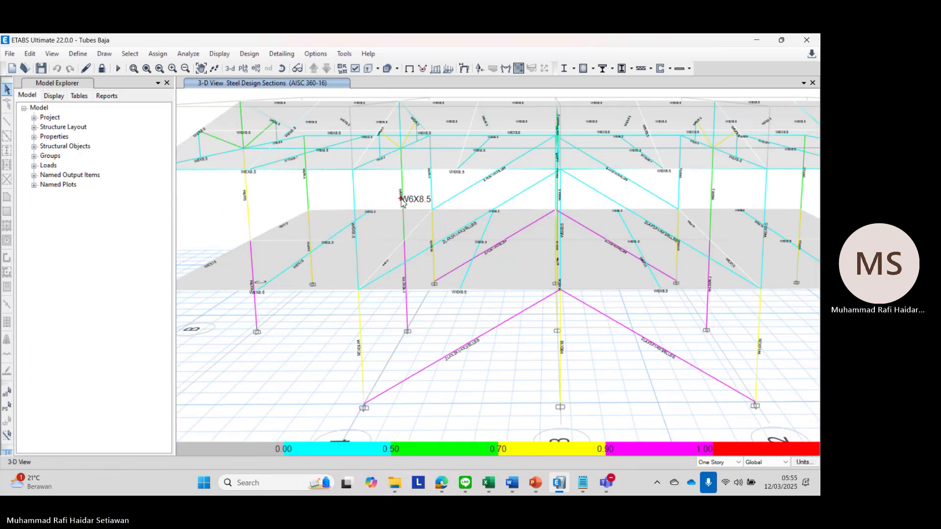
scroll(401, 197, "down", 3)
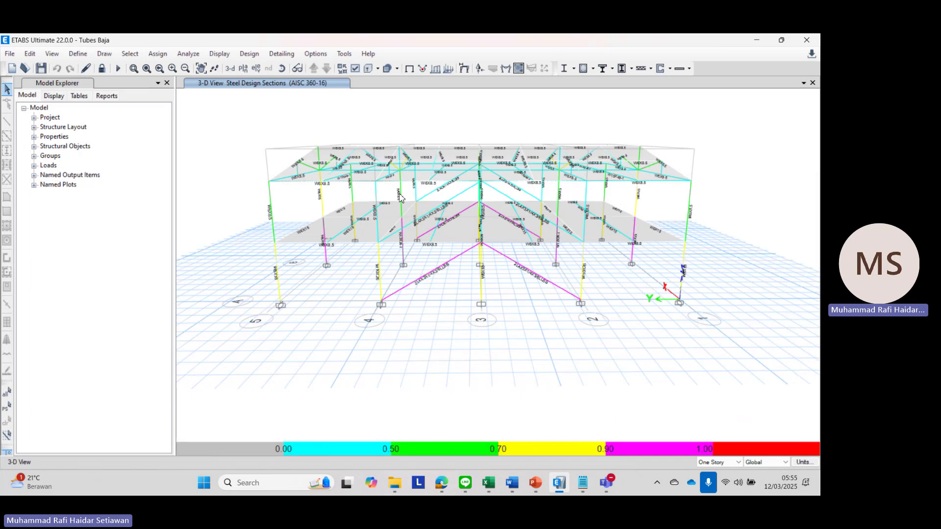
scroll(402, 194, "up", 3)
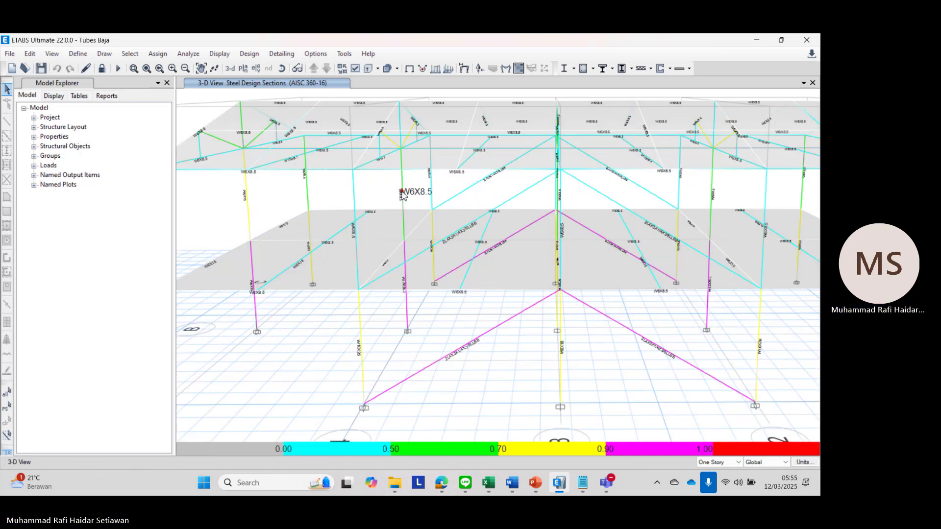
scroll(402, 194, "down", 3)
scroll(394, 193, "up", 3)
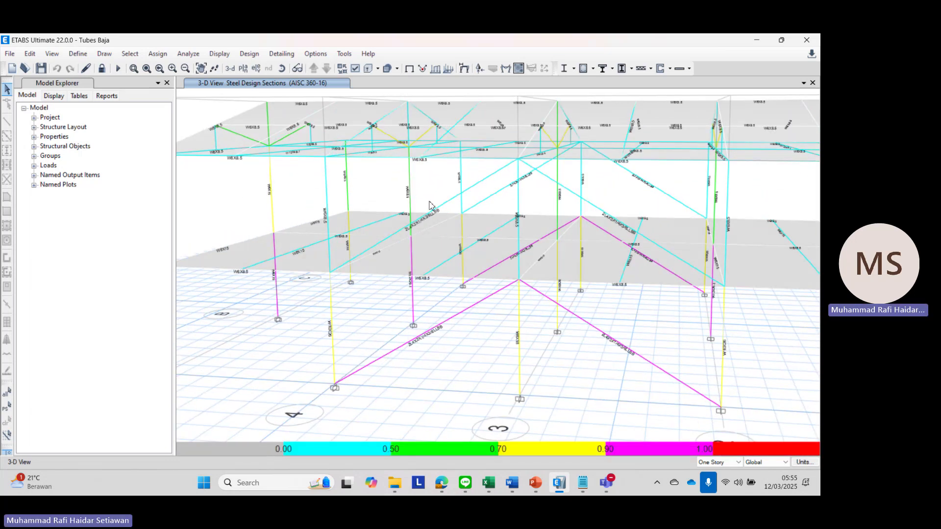
scroll(430, 205, "down", 3)
Step: Recheck the interior column's section label in the model and note W12X26-1 for kolom interior in Notepad
left_click(585, 482)
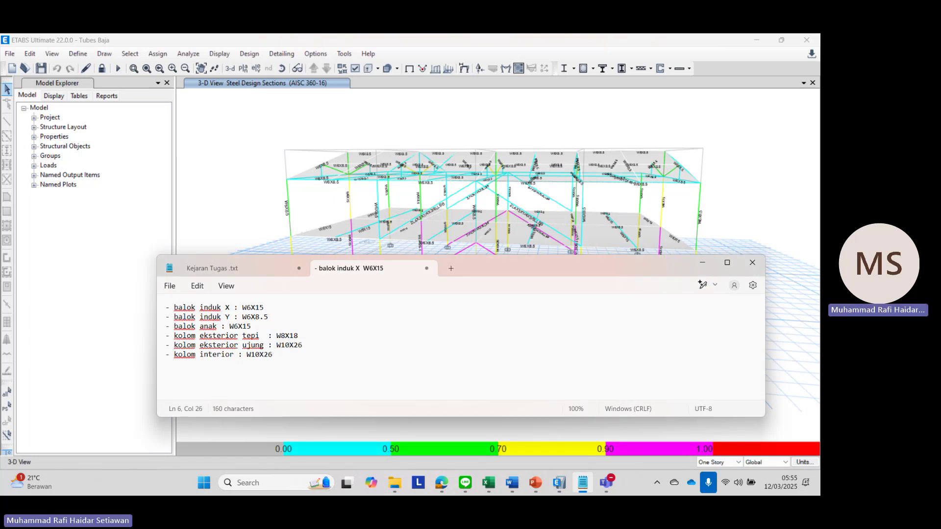
left_click(246, 194)
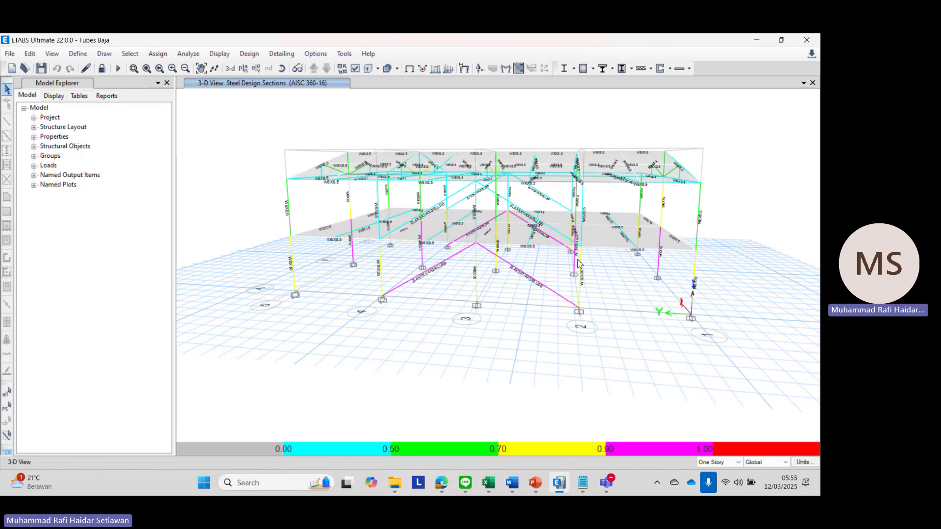
scroll(434, 261, "up", 3)
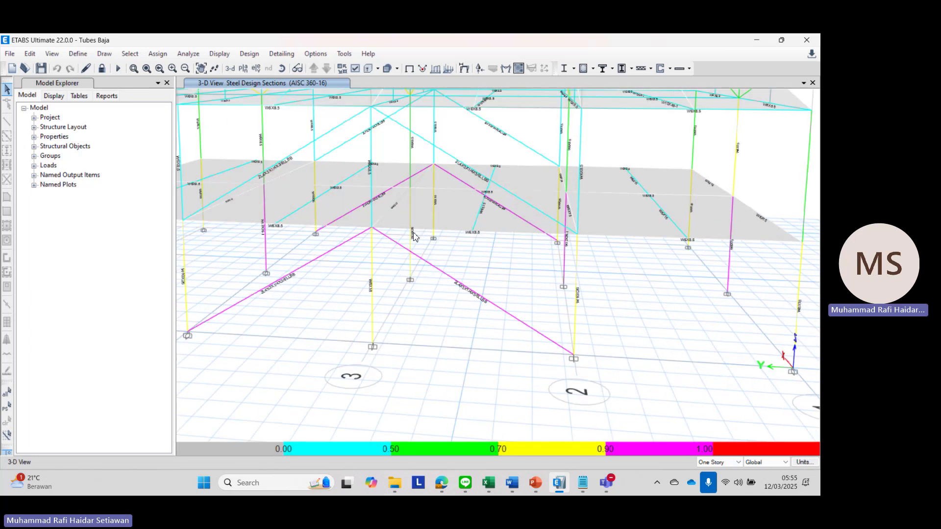
mouse_move(565, 245)
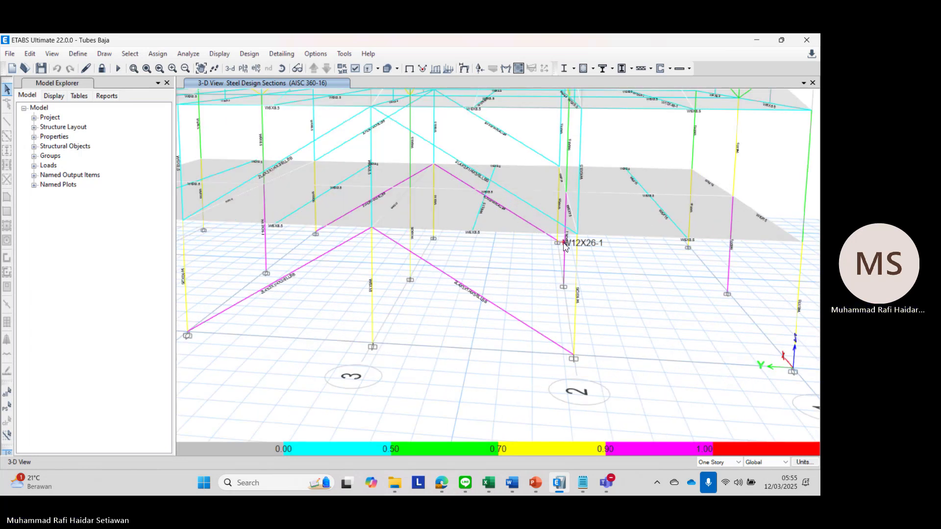
left_click(591, 489)
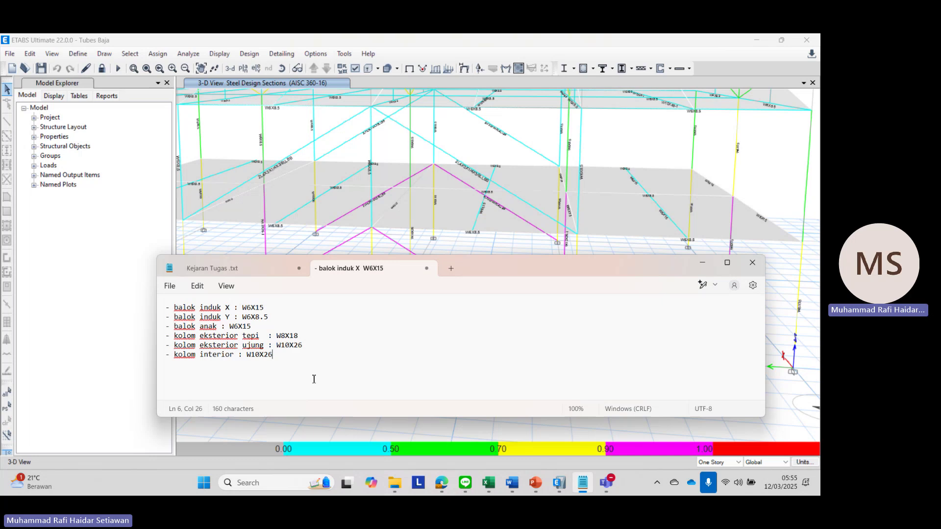
left_click(259, 355)
Step: Switch back to ETABS, select all objects on Story3, and show only the selected objects
left_click(290, 241)
scroll(290, 245, "down", 5)
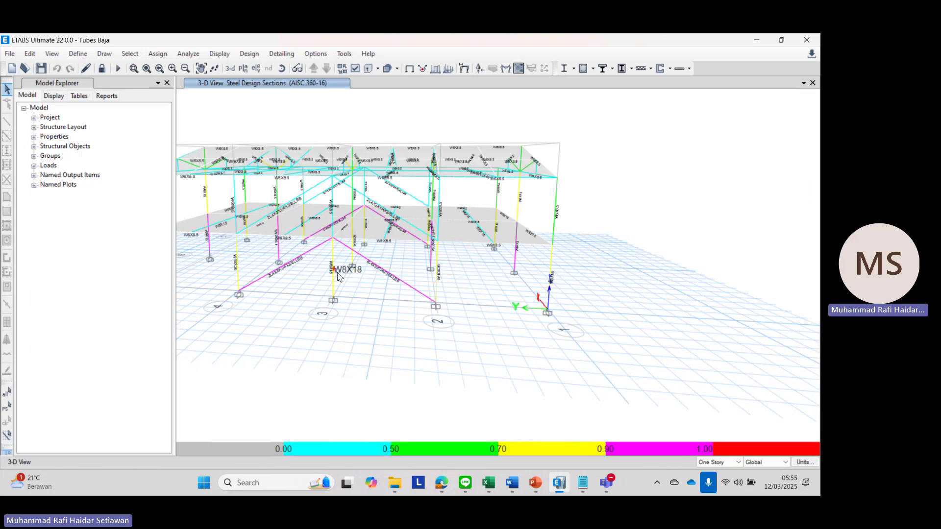
middle_click_drag(290, 245, 322, 300, "shift")
scroll(321, 301, "down", 3)
scroll(262, 149, "up", 3)
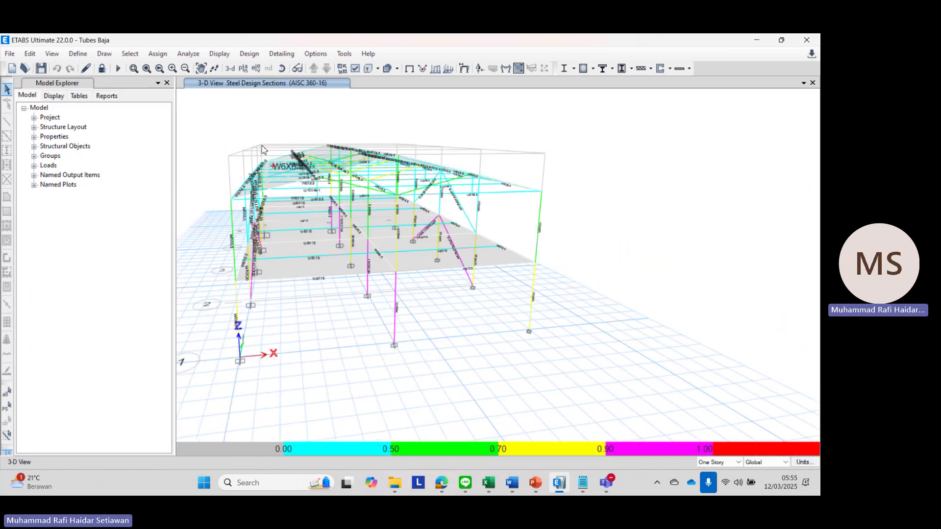
left_click(230, 55)
mouse_move(254, 56)
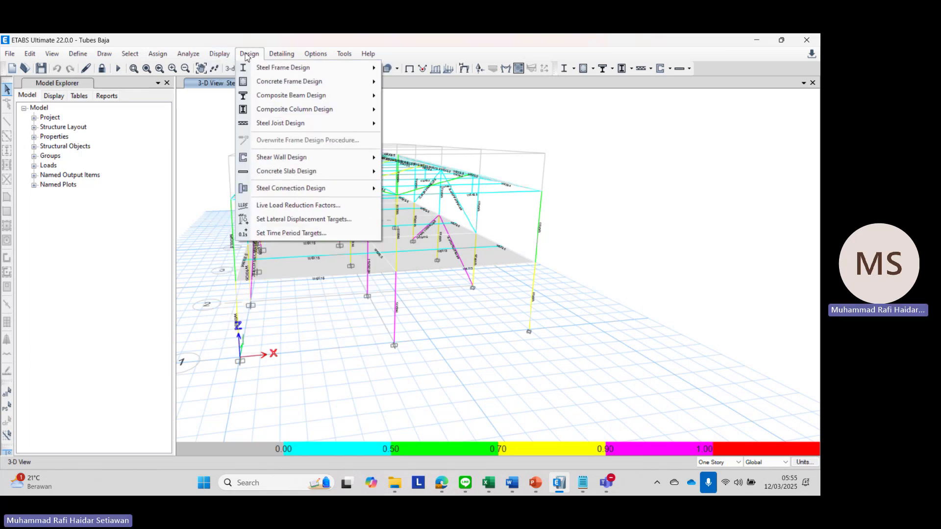
left_click(130, 54)
left_click(130, 54)
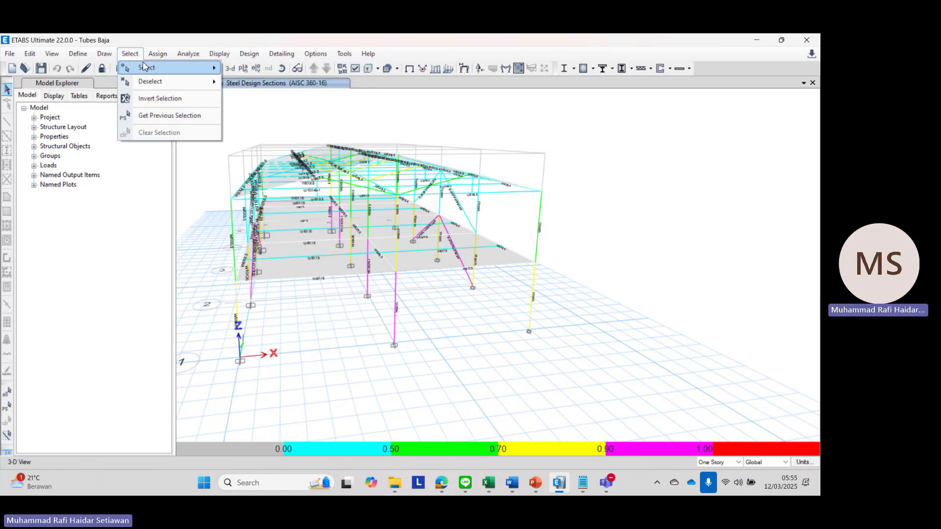
mouse_move(145, 68)
mouse_move(268, 162)
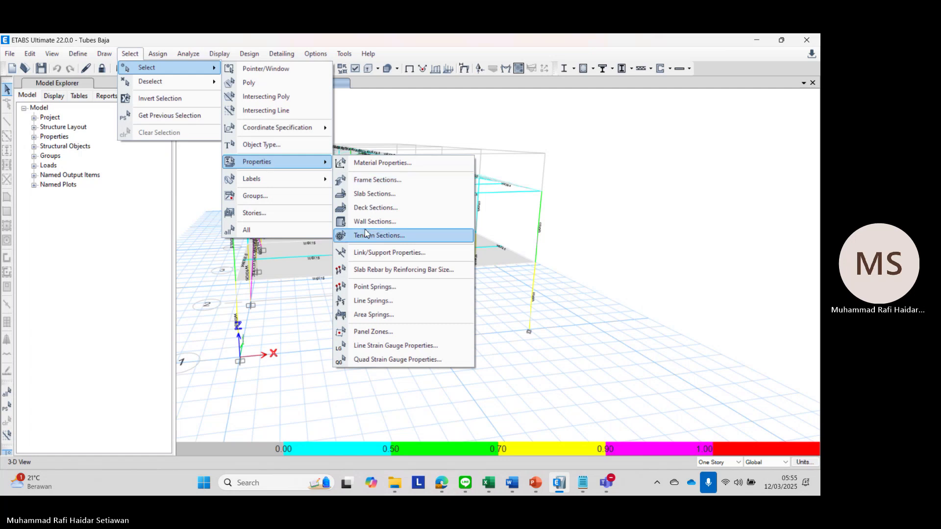
left_click(254, 212)
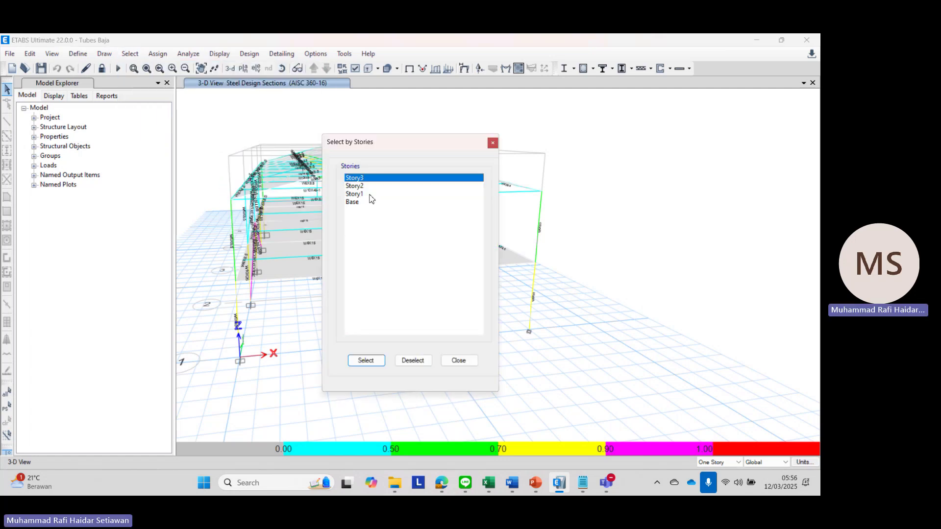
left_click(373, 363)
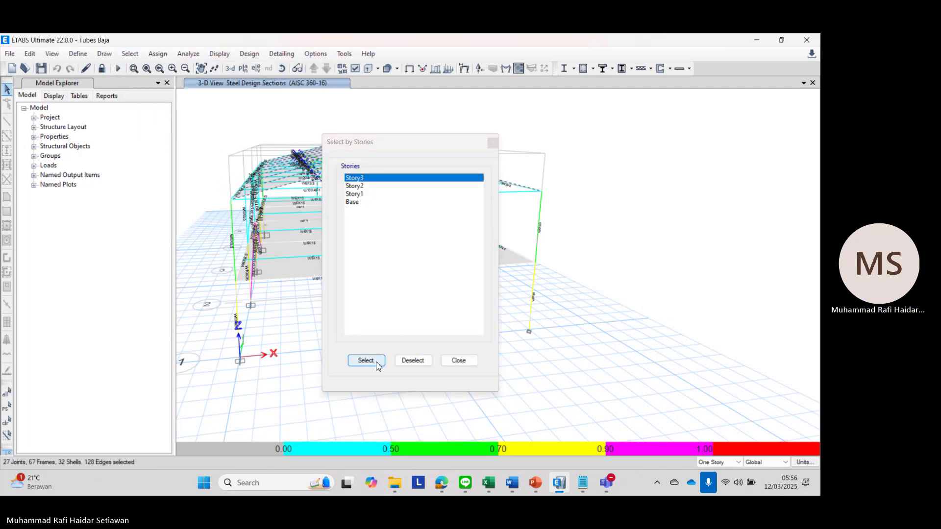
left_click(459, 361)
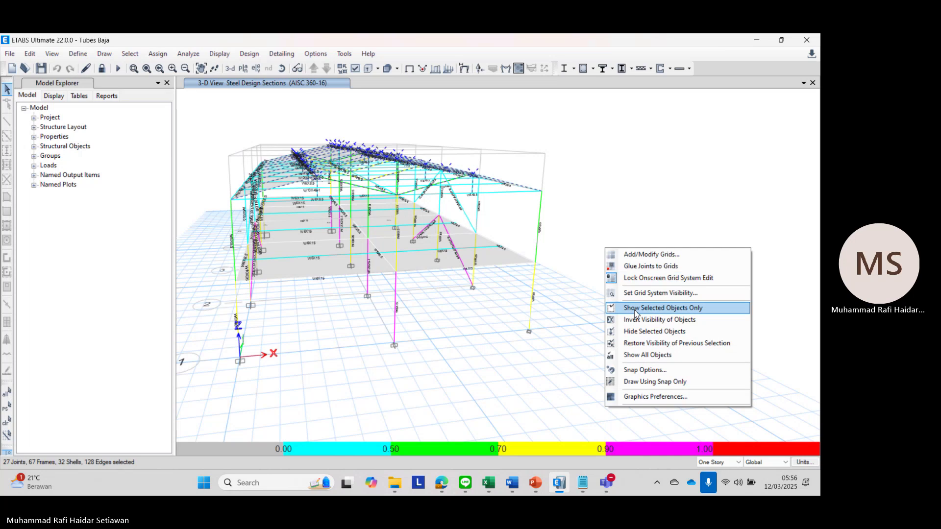
left_click(632, 307)
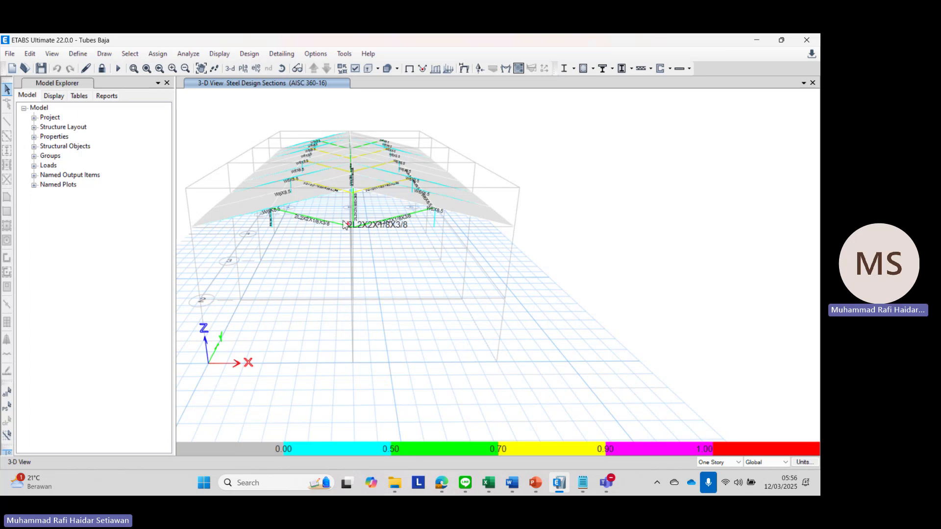
Step: Inspect the roof frame's section labels and review the steel stress check information of a sloping roof beam
middle_click_drag(247, 226, 302, 212, "shift")
scroll(371, 241, "up", 3)
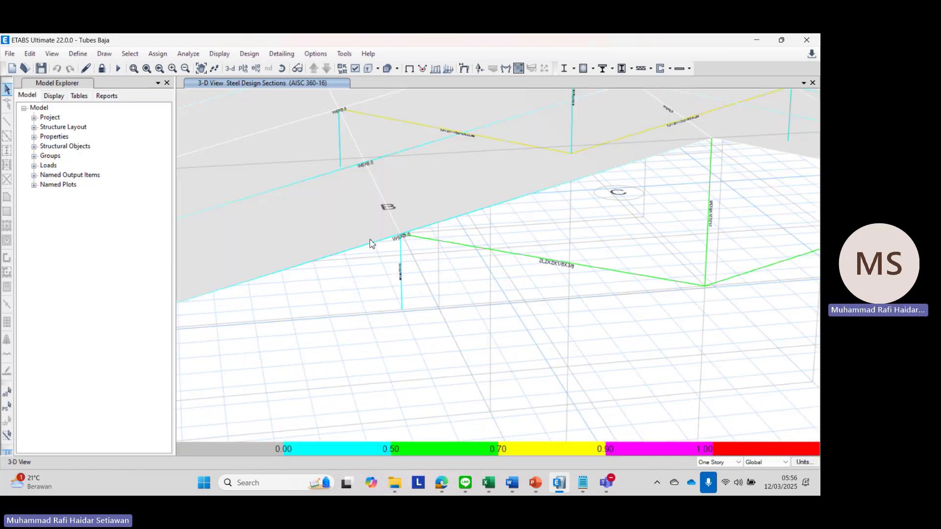
scroll(367, 247, "down", 2)
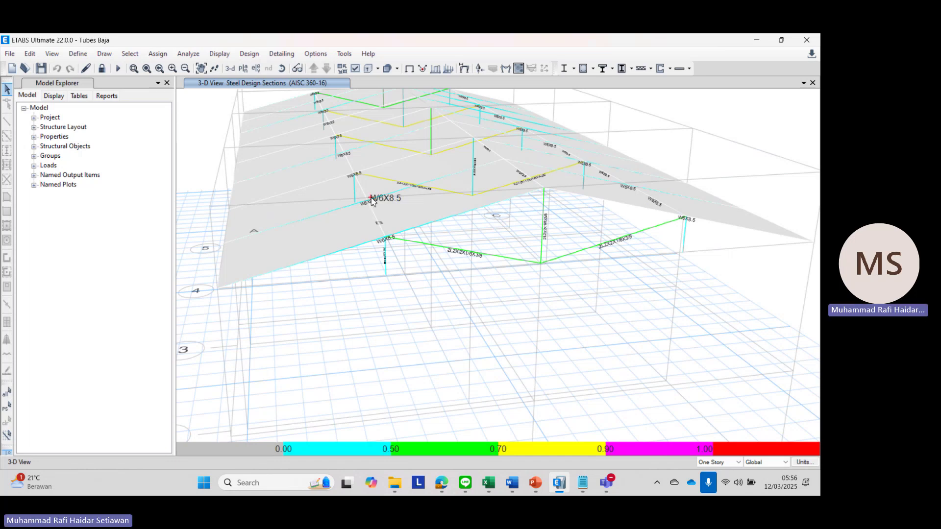
scroll(372, 201, "down", 1)
scroll(377, 178, "up", 3)
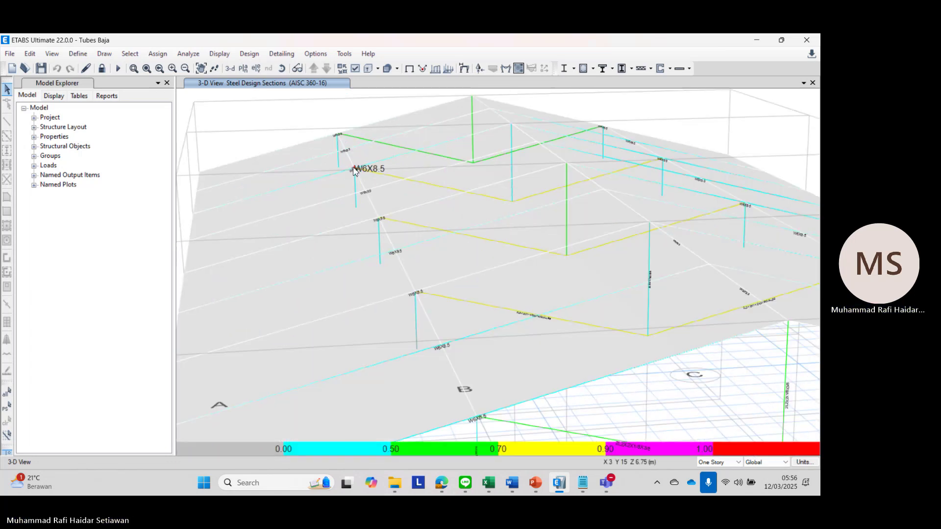
scroll(333, 141, "up", 2)
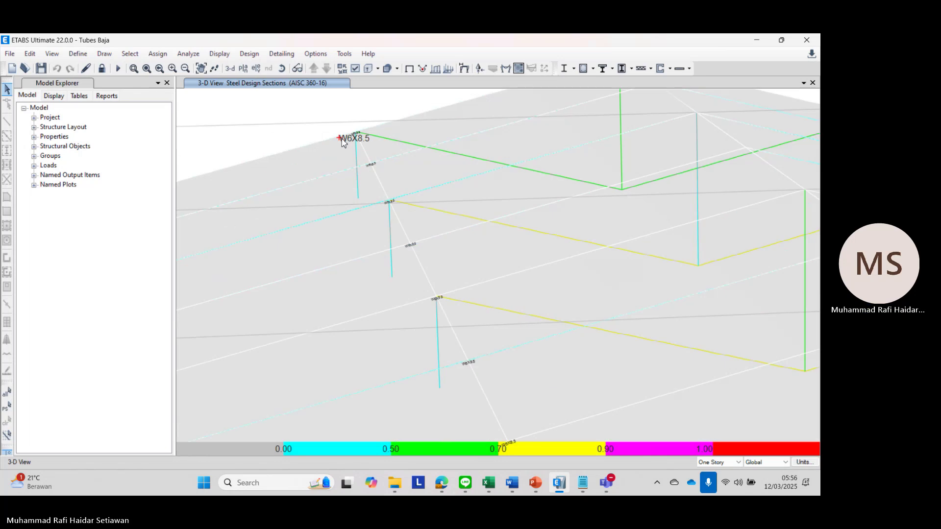
right_click(352, 215)
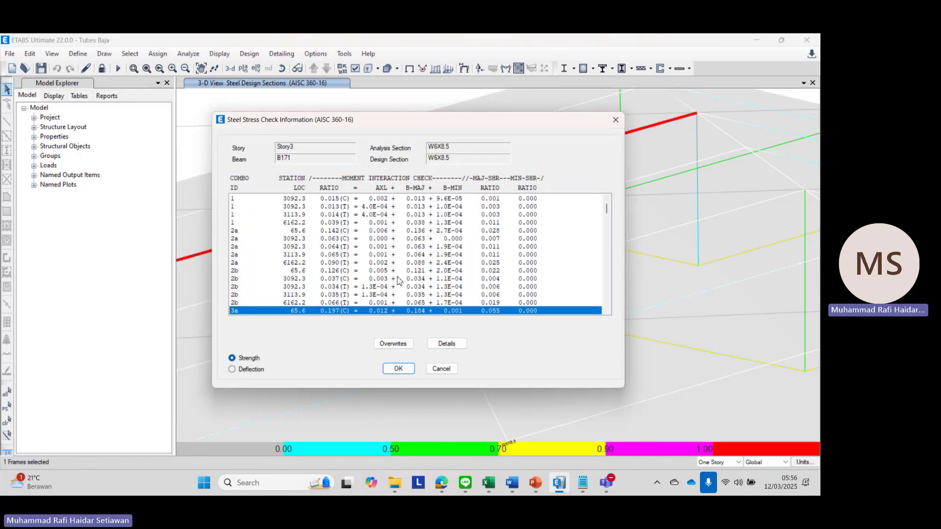
left_click(616, 119)
Step: Look over the roof frame's section labels and add the line "- Rafter : W6X8.5" below kolom interior in Notepad
scroll(590, 194, "down", 3)
middle_click_drag(598, 231, 564, 190)
scroll(566, 190, "down", 5)
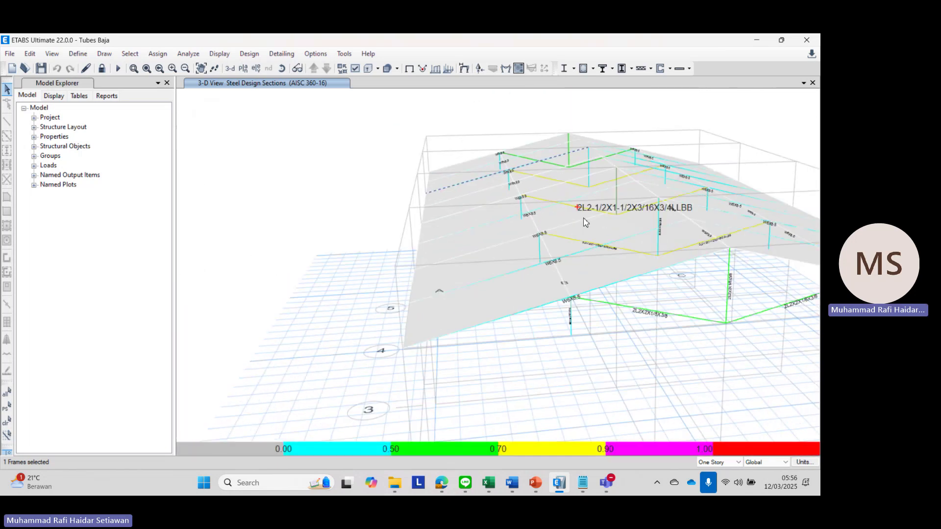
middle_click_drag(583, 221, 384, 378, "shift")
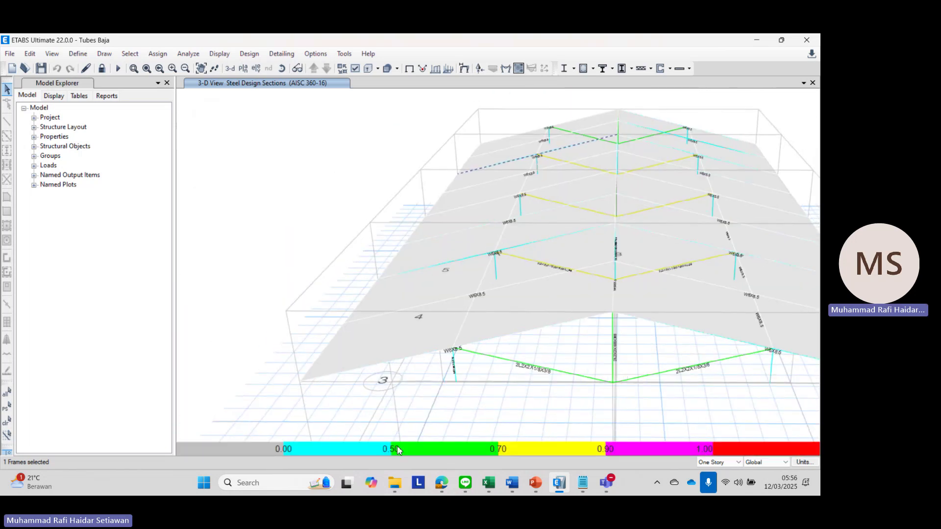
middle_click_drag(580, 275, 456, 262)
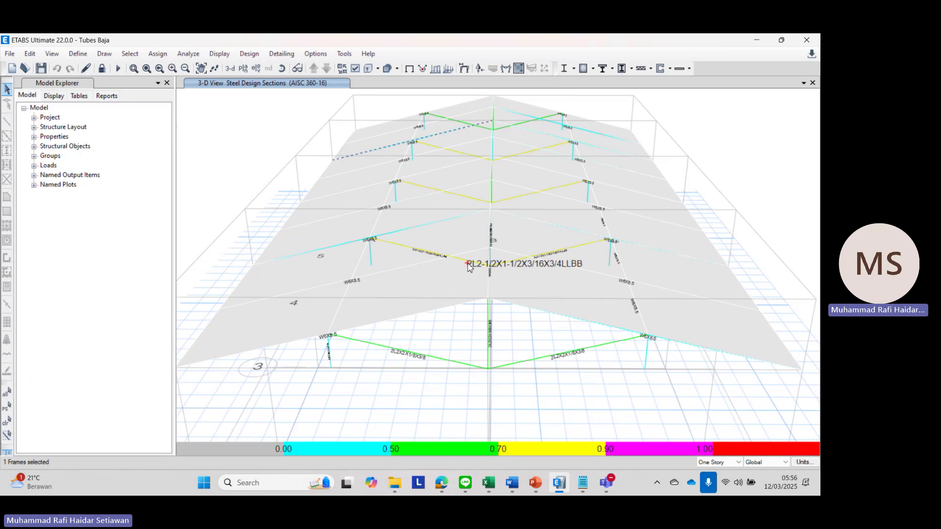
left_click(582, 483)
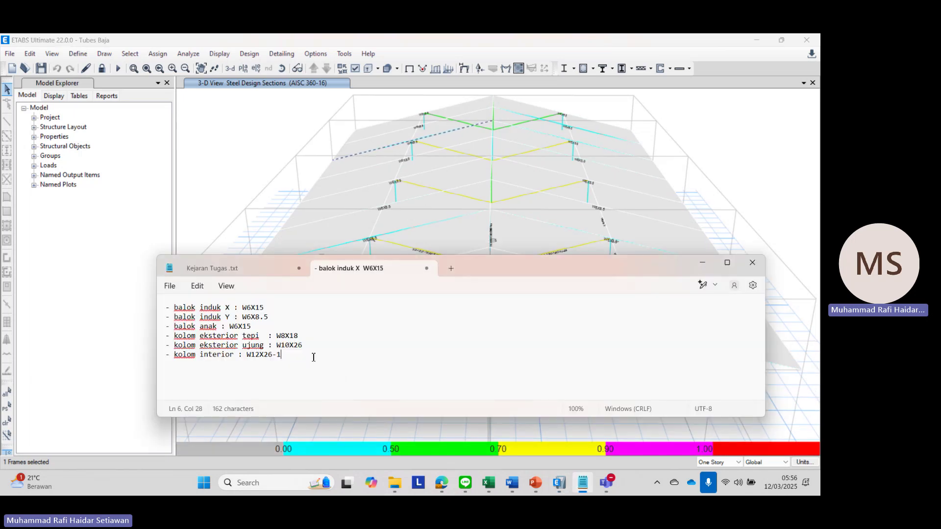
key("BackSpace")
key("BackSpace")
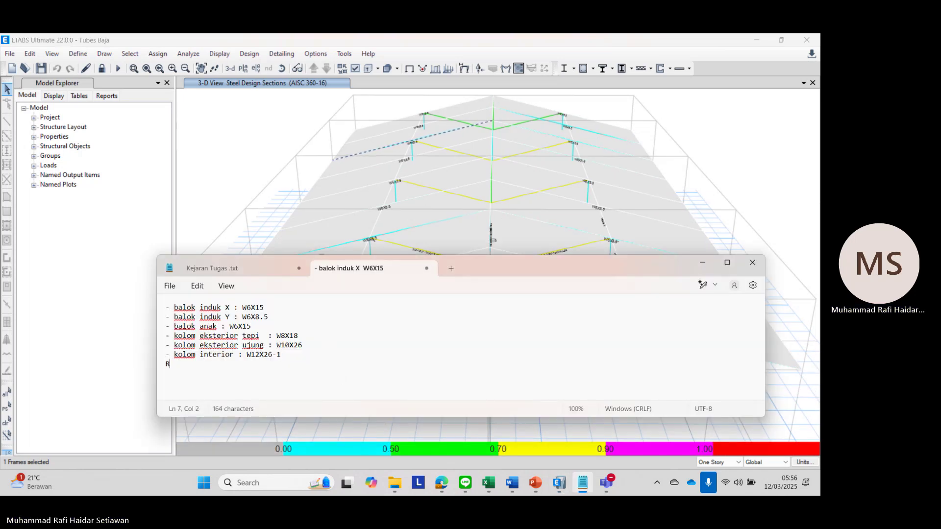
type("after : W6X8.5")
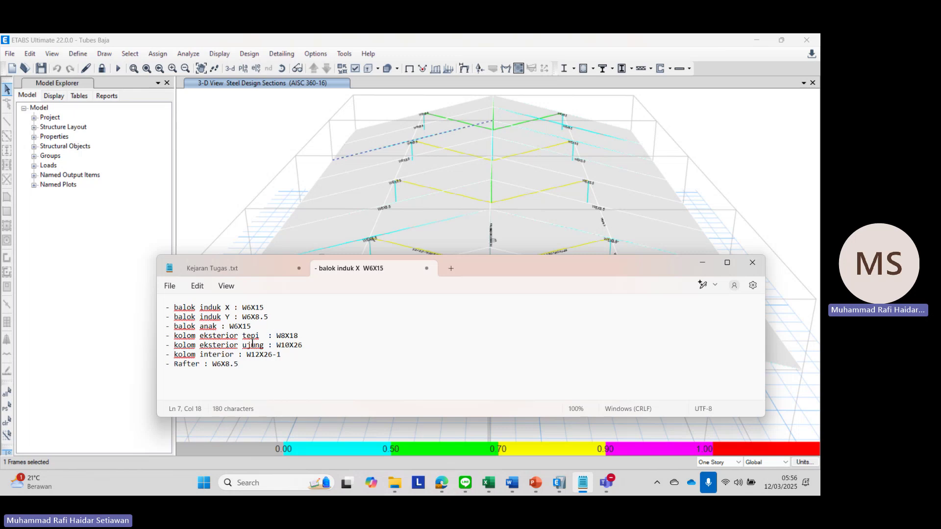
Step: Review the steel stress check information of two roof beams in ETABS and add the line "- Gording : W6X8.5" below Rafter in Notepad
left_click(200, 157)
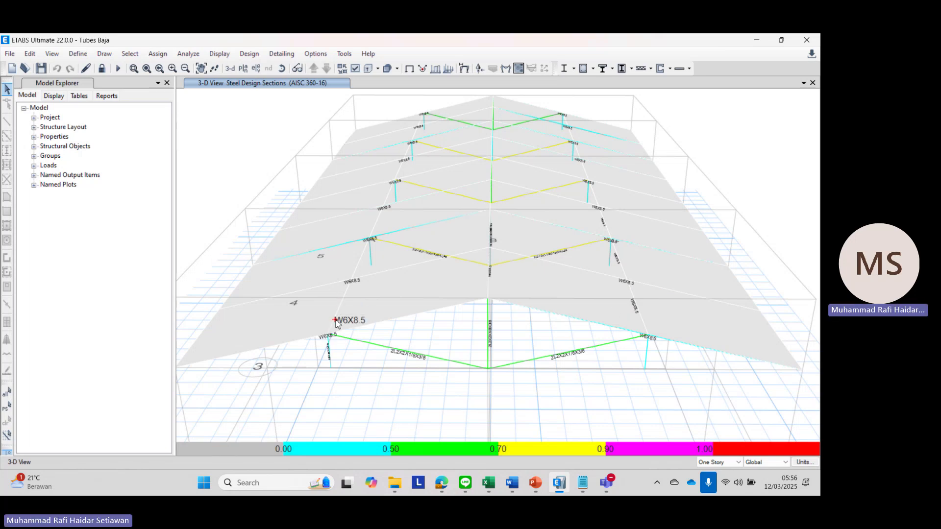
right_click(335, 320)
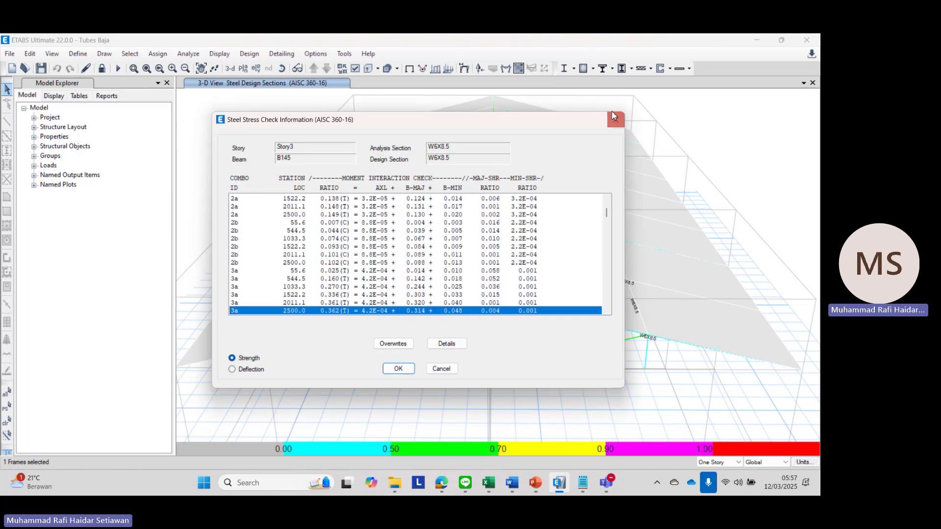
left_click(616, 120)
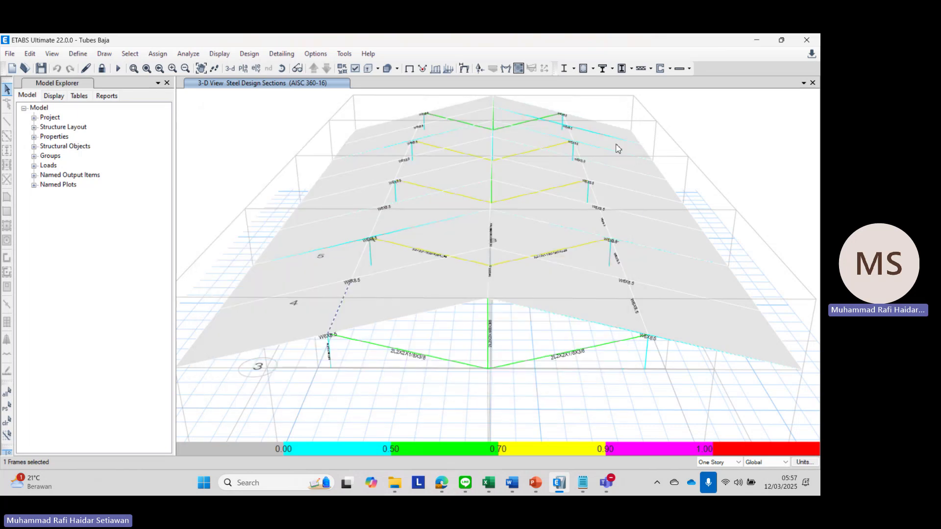
right_click(390, 321)
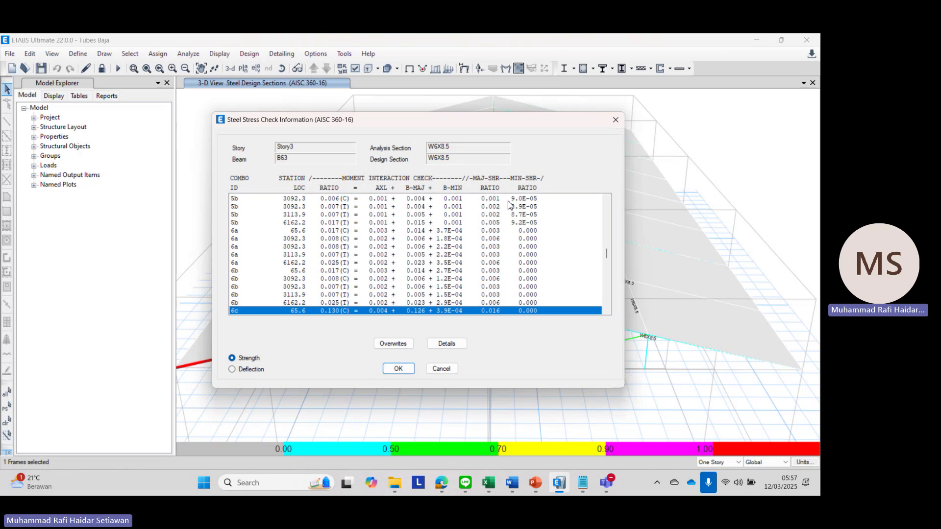
left_click(616, 120)
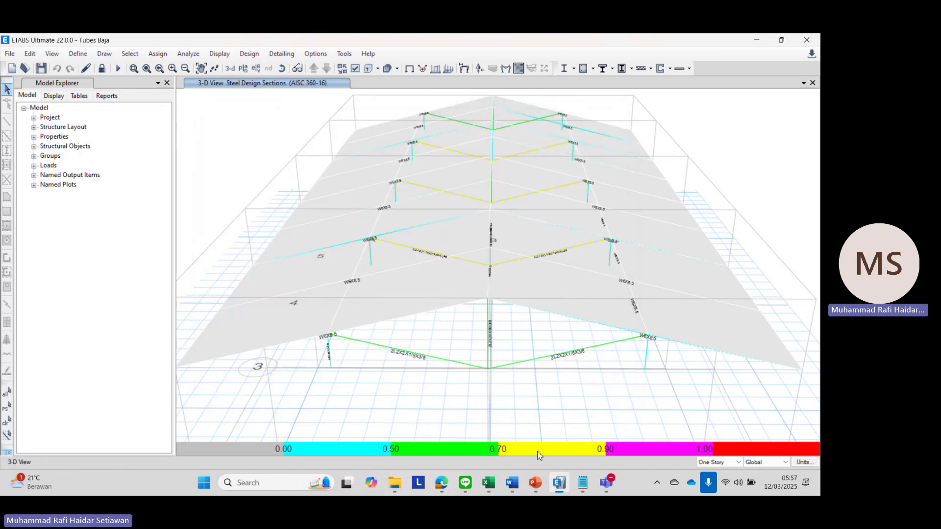
key("alt+Tab")
key("Return")
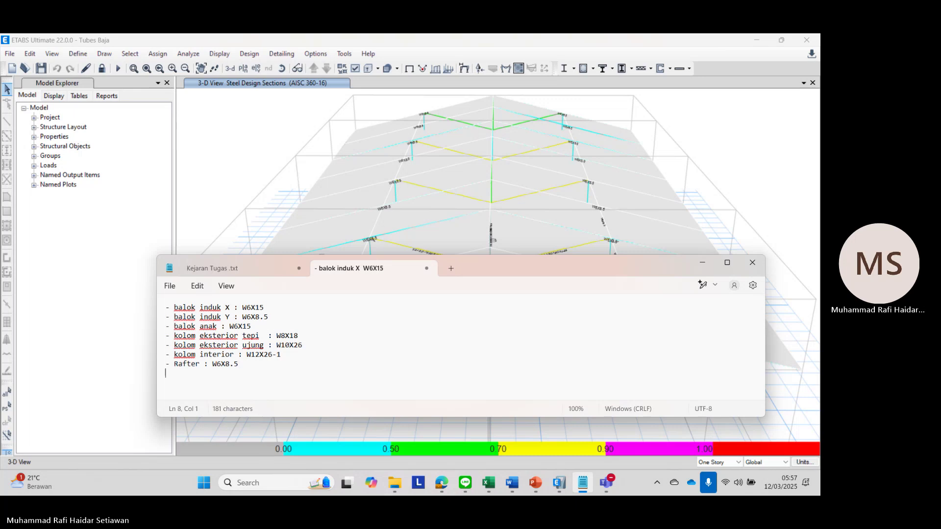
type("- Gording : W6X8.5")
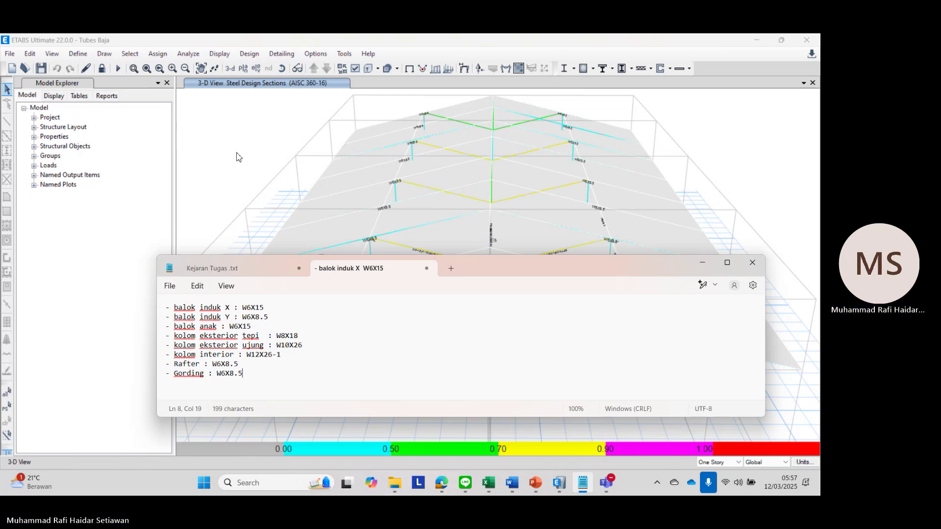
Step: Check the section label of a sloping roof stiffener in ETABS and add "- Pengaku Atap : W6X8.5" below Gording in Notepad
left_click(237, 158)
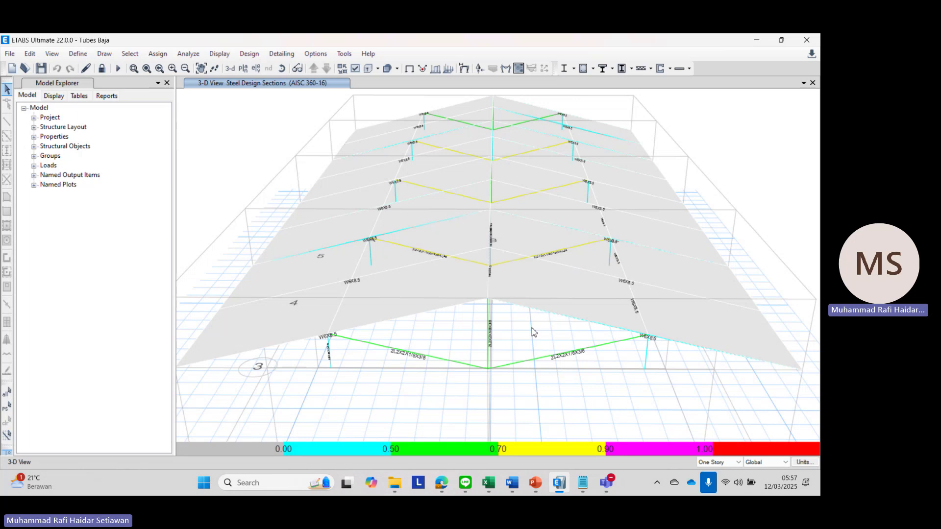
middle_click_drag(533, 329, 535, 306, "shift")
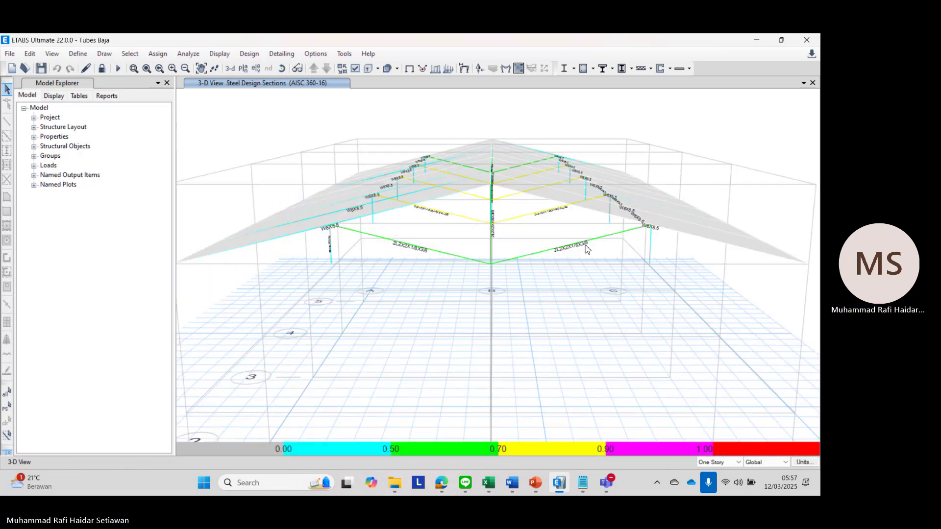
middle_click_drag(583, 251, 655, 309, "shift")
left_click(647, 259)
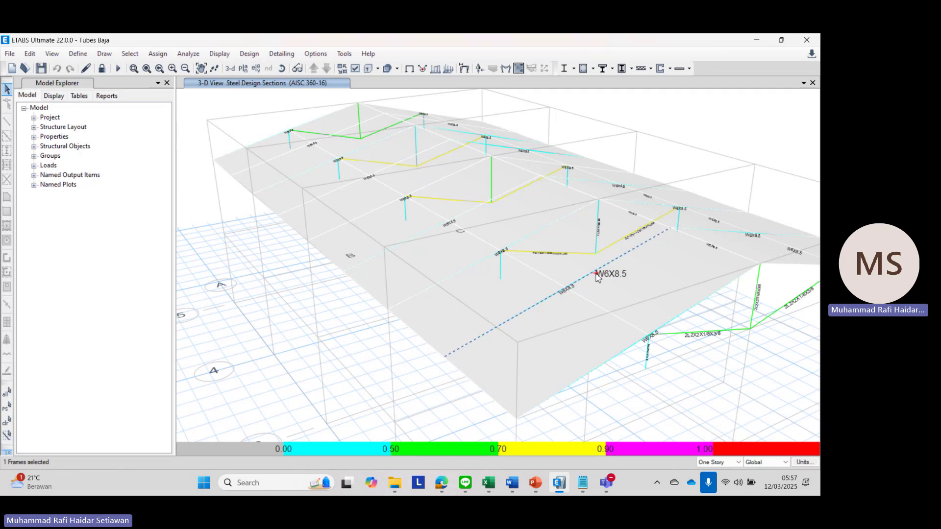
left_click(582, 482)
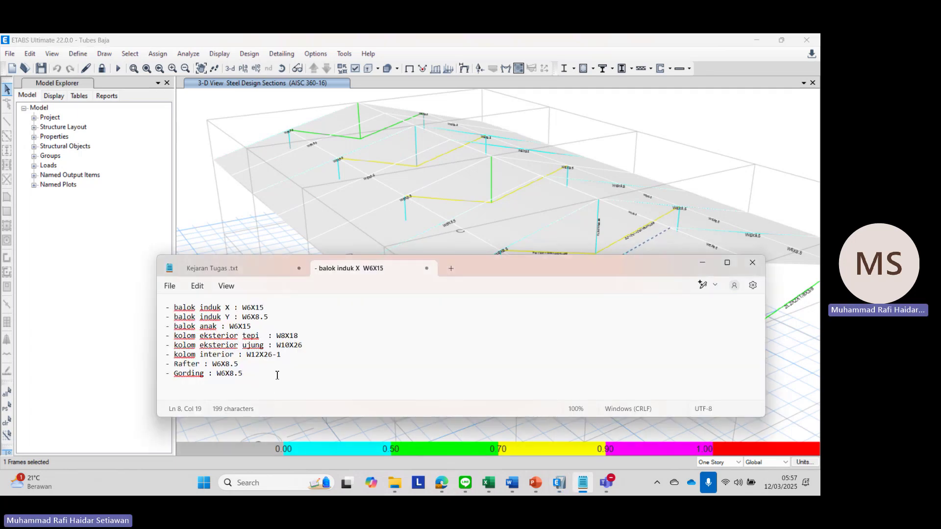
key("Return")
type("- Pengaku ")
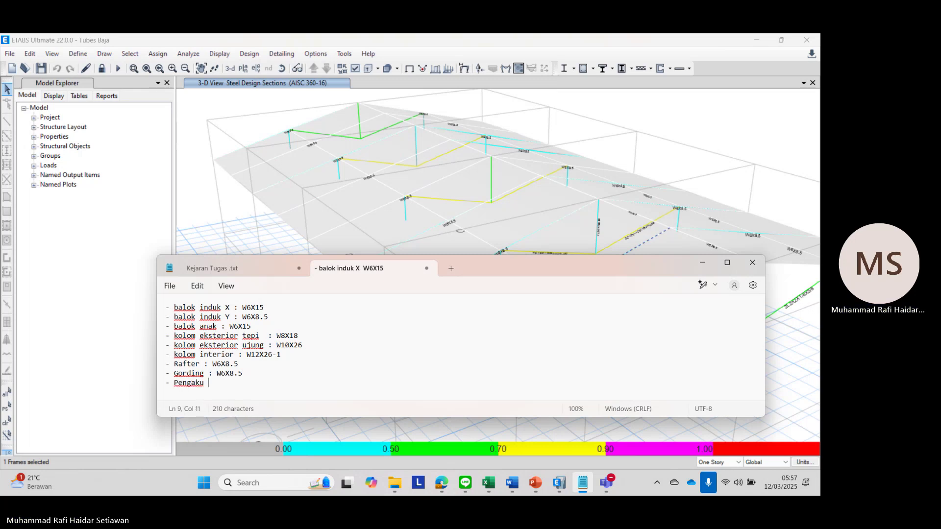
type("Atap :")
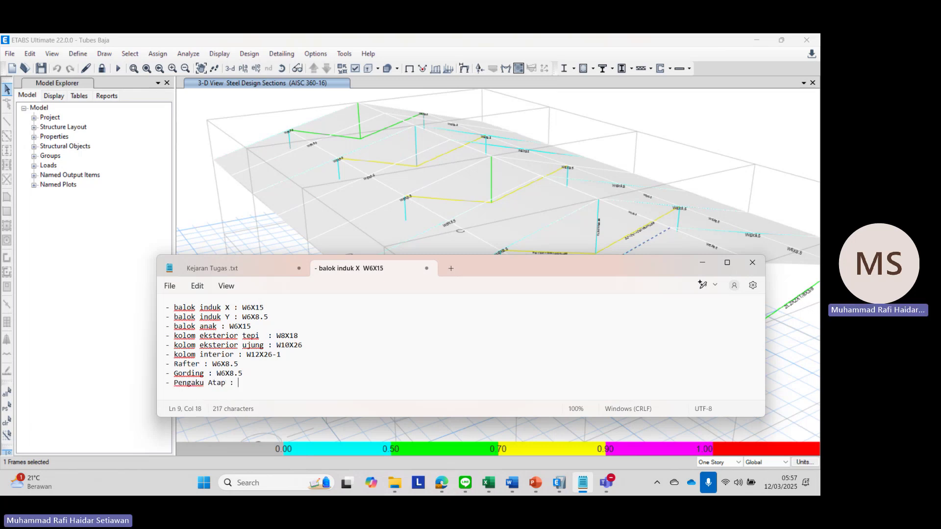
left_click_drag(242, 373, 224, 374)
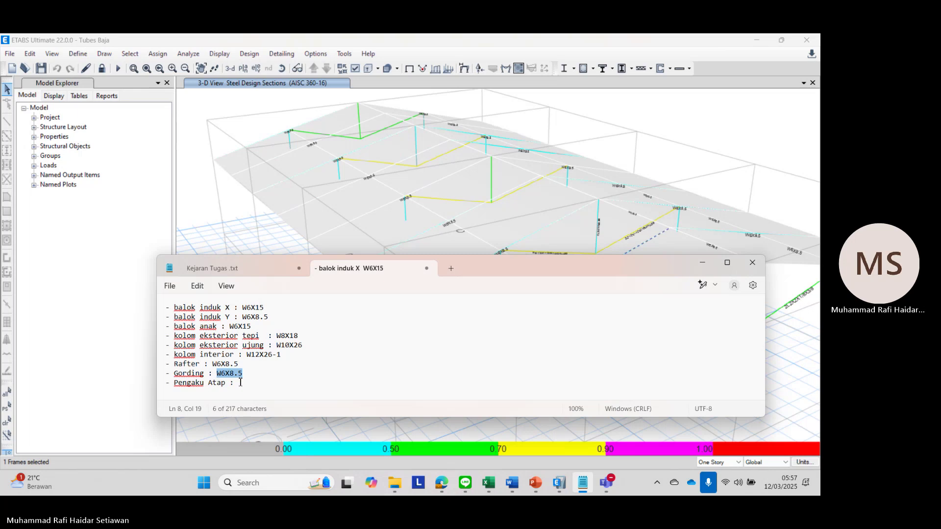
key("ctrl+c")
left_click(240, 383)
key("ctrl+v")
Step: Switch back to ETABS and review the steel stress check information of both lower chord members of the second roof truss
left_click(377, 250)
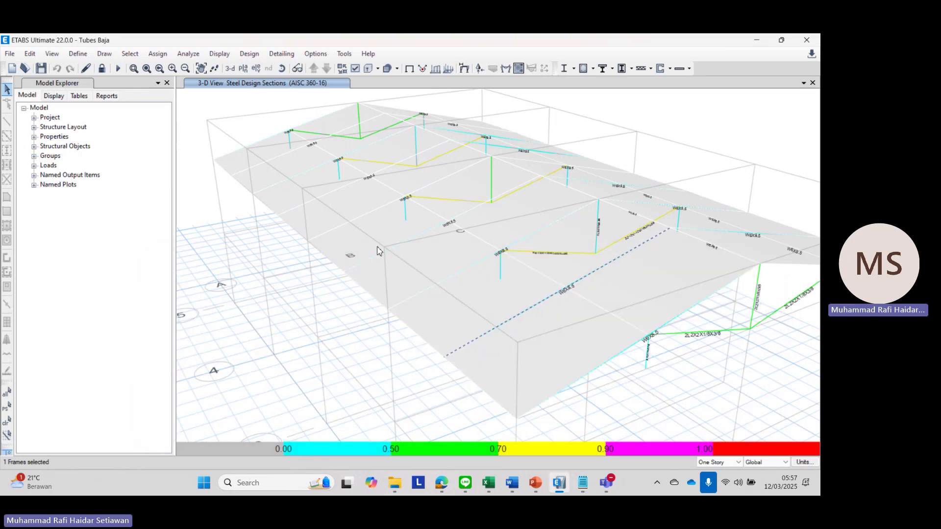
middle_click_drag(651, 346, 475, 254, "shift")
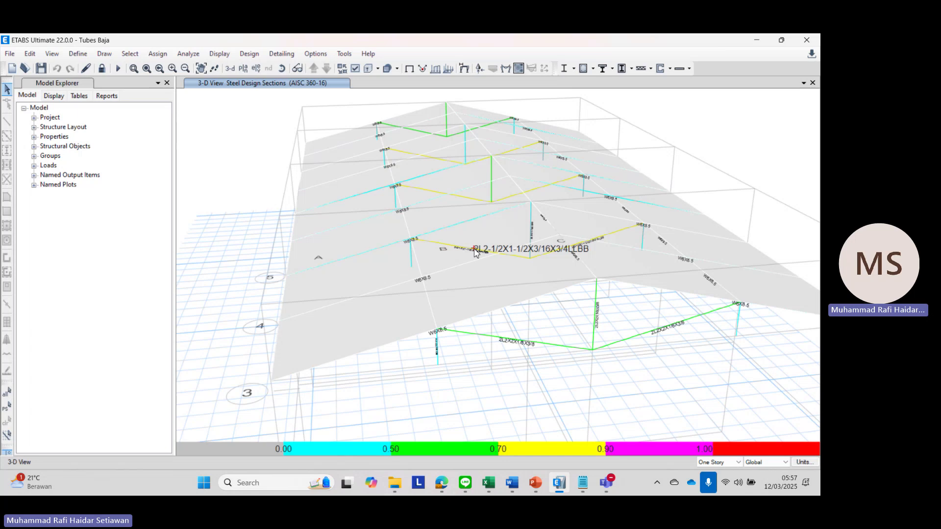
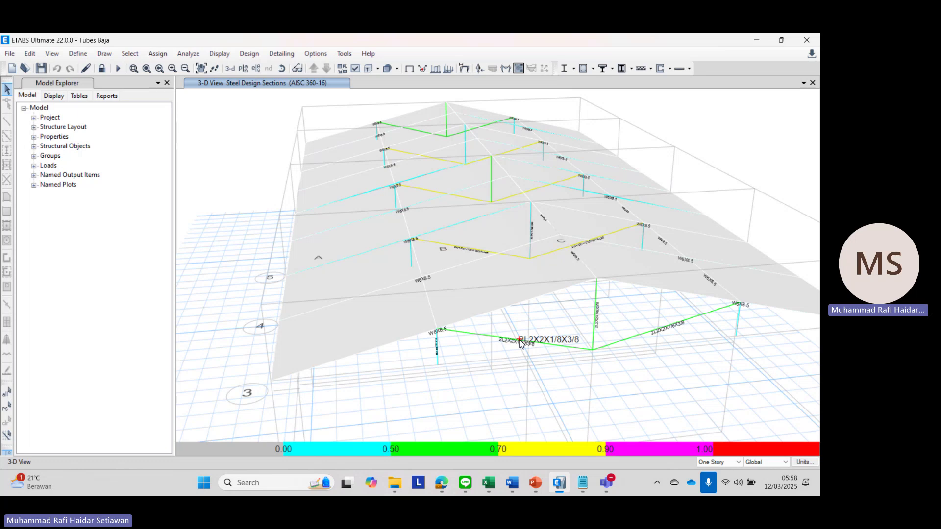
left_click(475, 254)
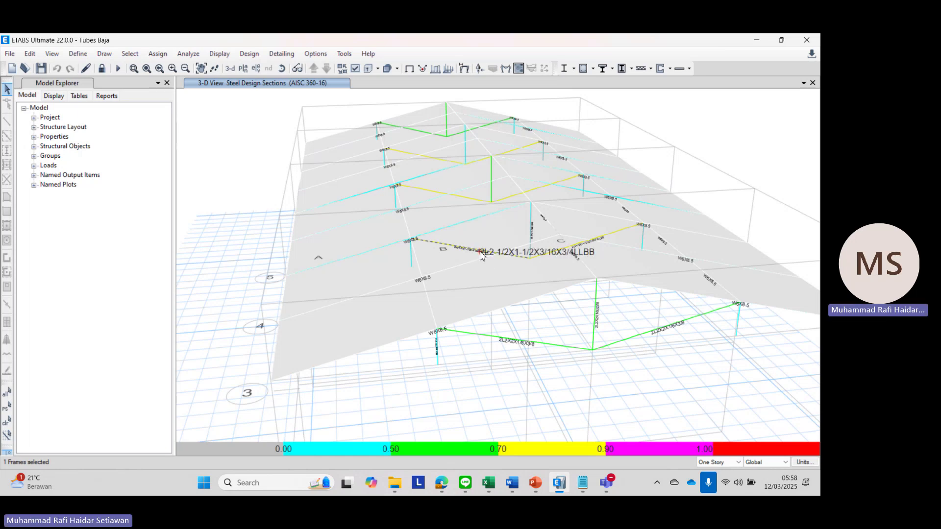
right_click(480, 252)
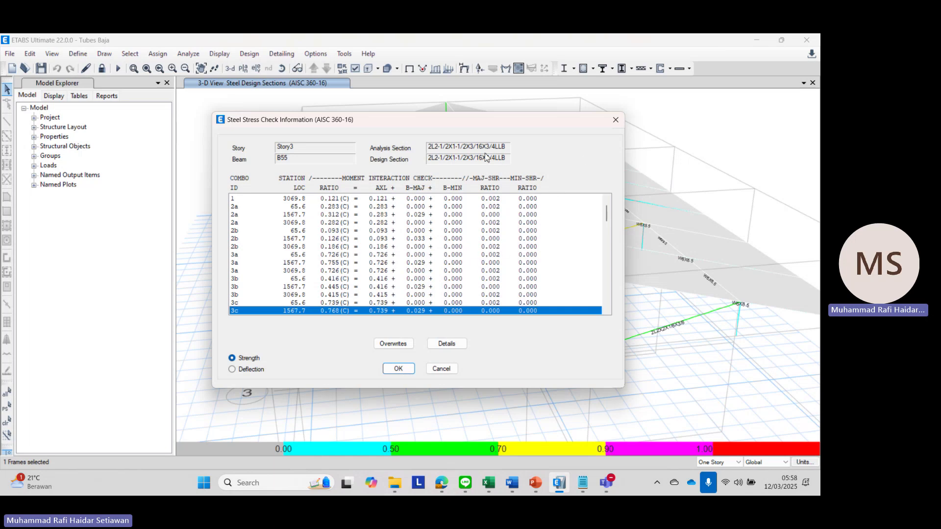
left_click(613, 121)
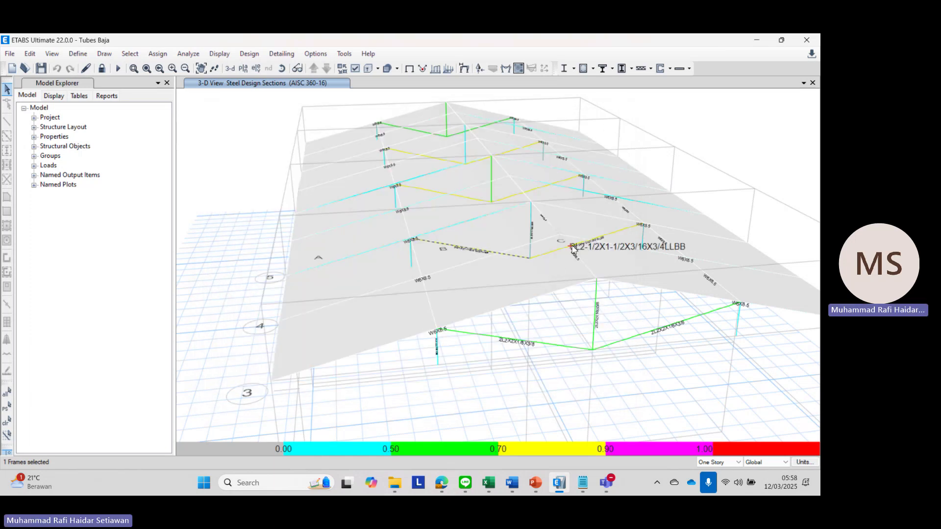
right_click(565, 254)
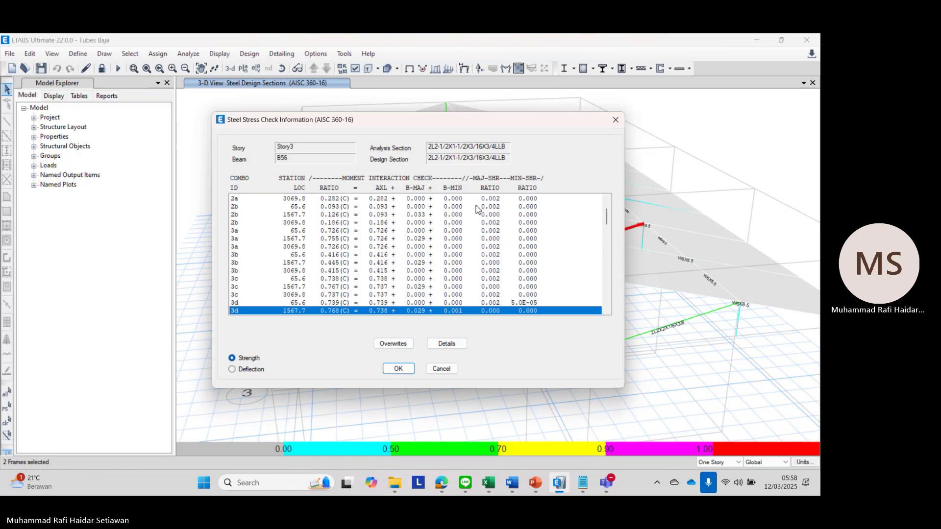
Step: Add the line "- Truss : 2L2-1/2X1-1/2X3/16X3/4LLB" below Pengaku Atap in the Notepad section list
key("alt+Tab")
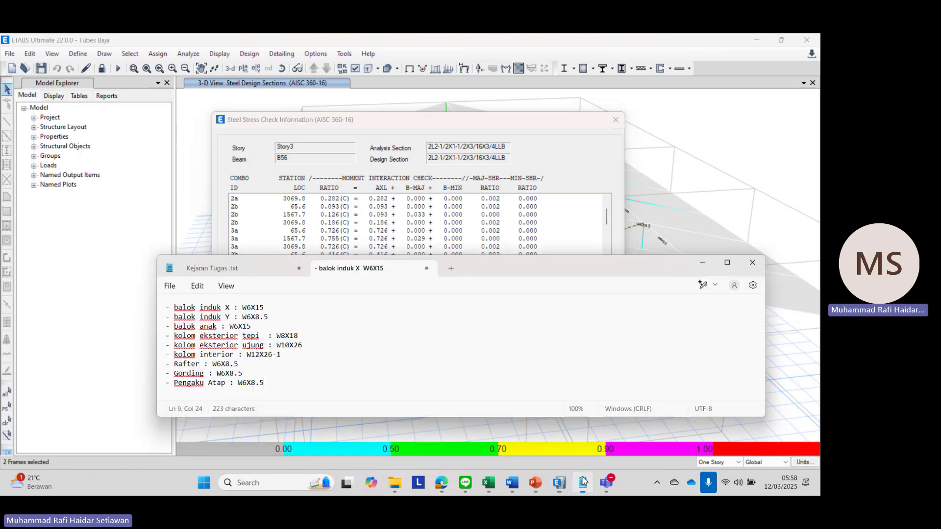
key("Return")
type("- ")
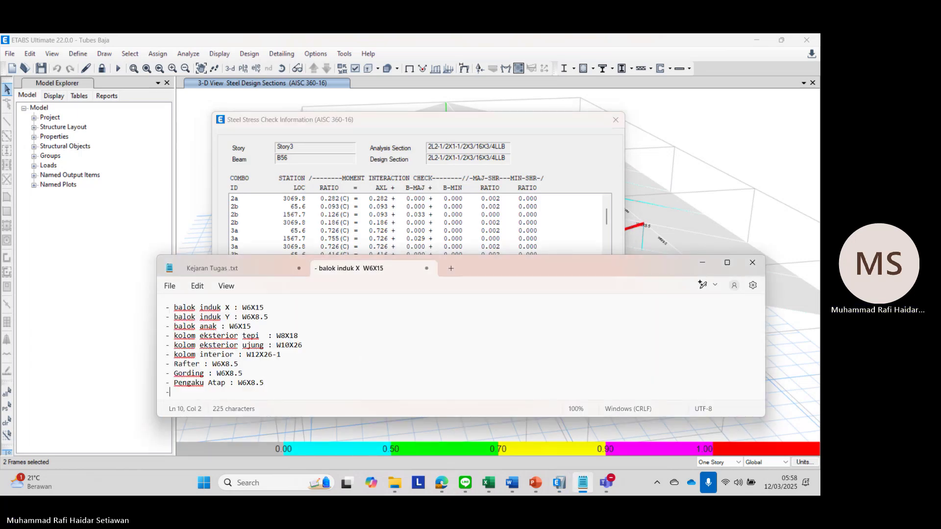
type("Truss : 2L")
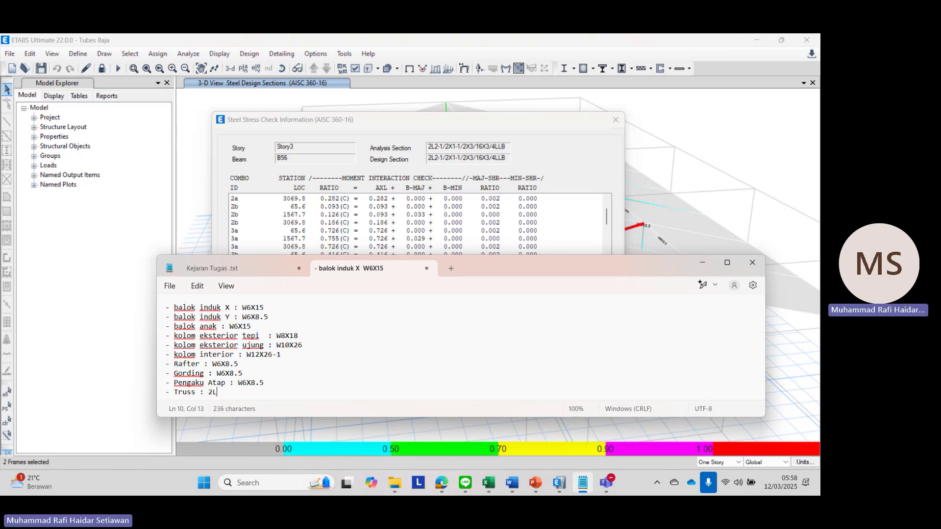
type("2-1/2")
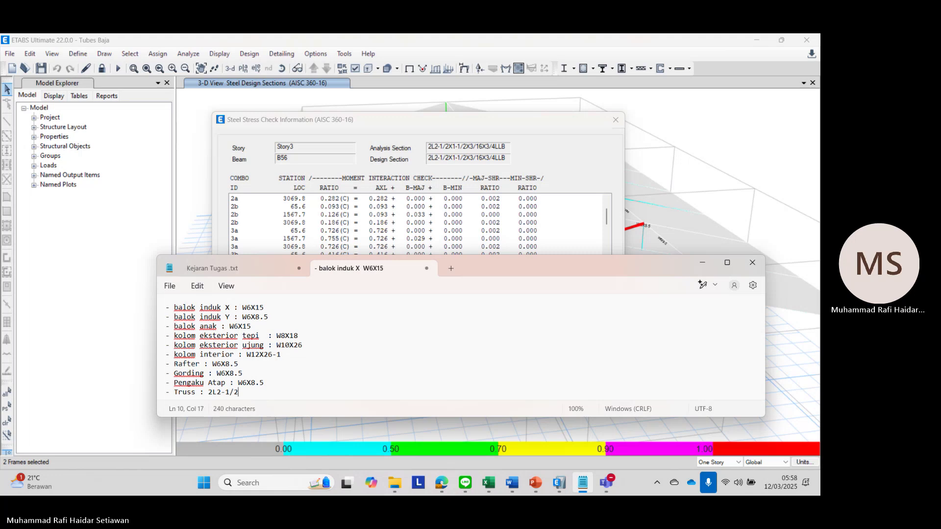
type("X1-1/2X3/16X3/4LLB")
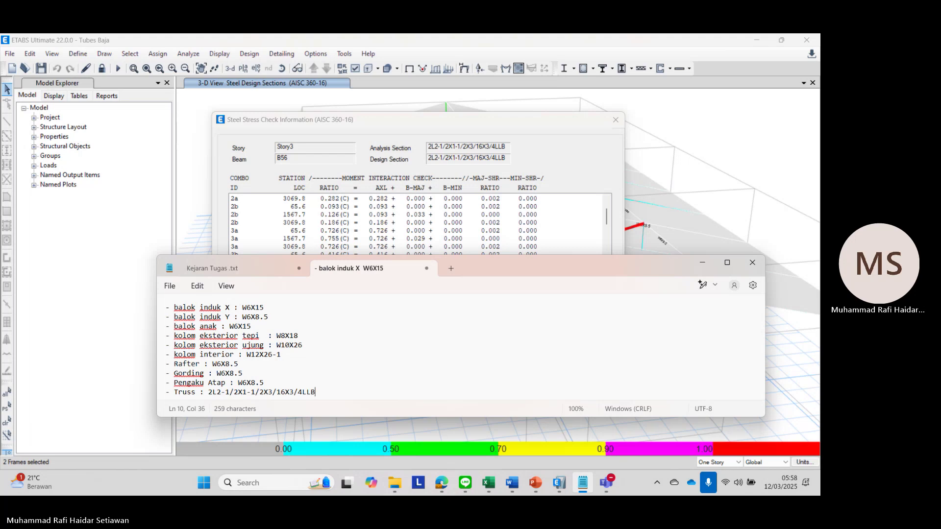
Step: Close the truss member's stress check information in ETABS and unlock the model
left_click(547, 173)
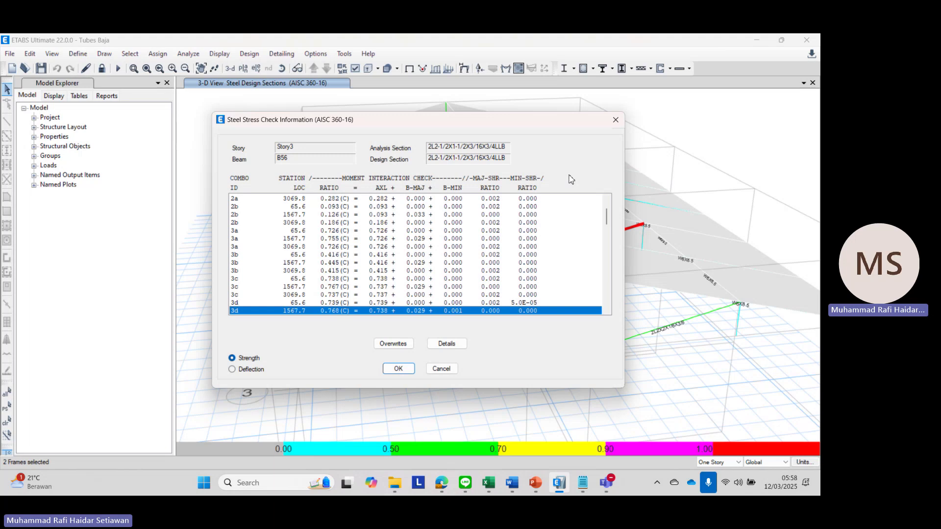
left_click(441, 368)
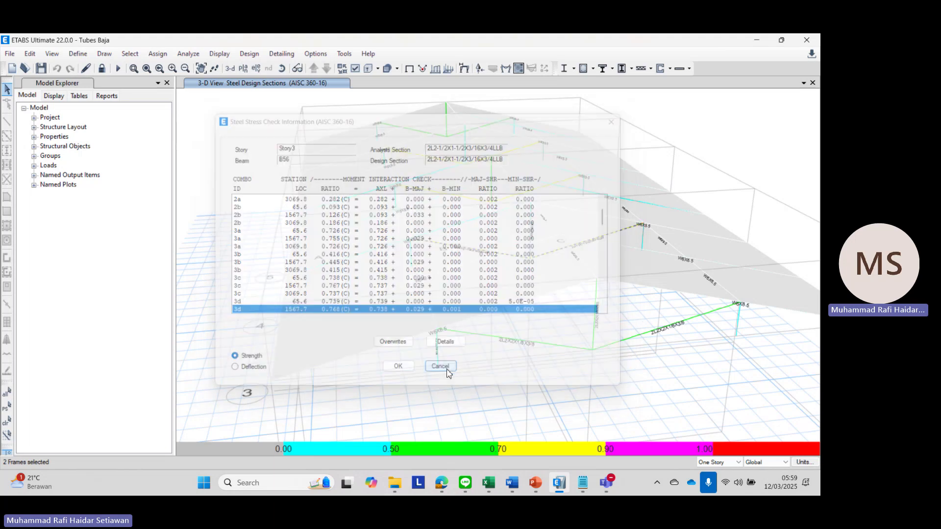
scroll(553, 277, "down", 3)
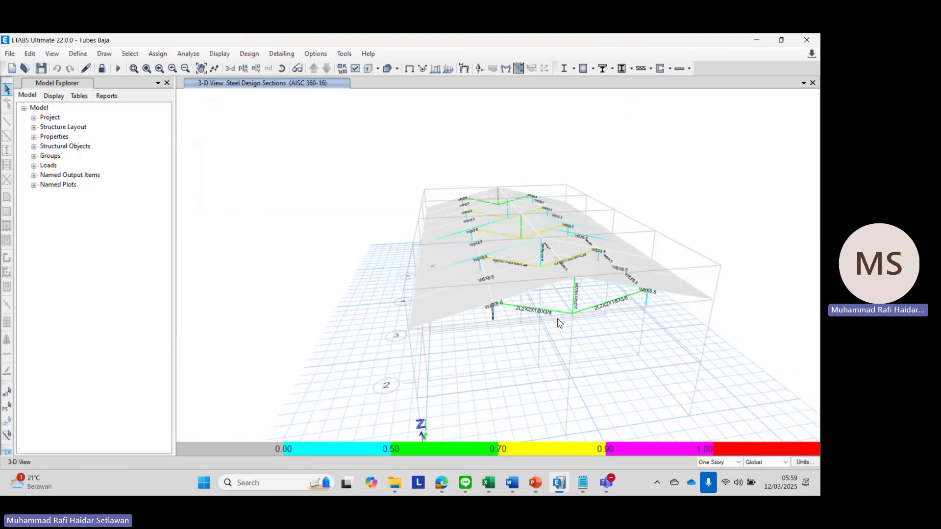
middle_click_drag(557, 323, 587, 315, "shift")
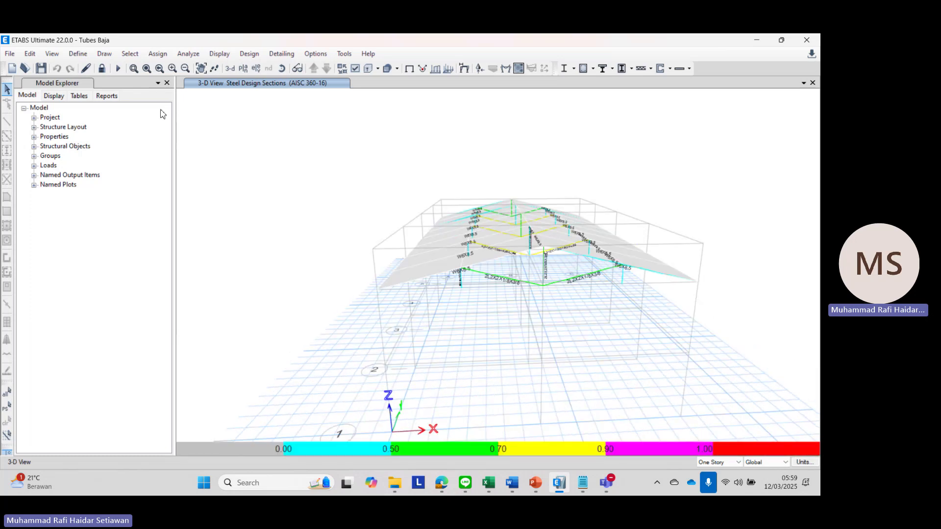
left_click(102, 68)
left_click(443, 297)
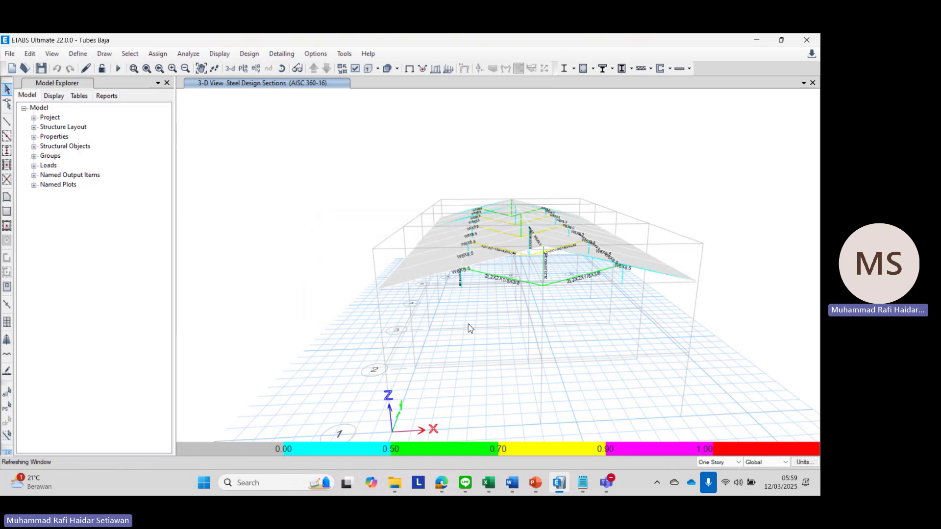
Step: Review the finished section list in Notepad by selecting all its lines from balok induk X to Truss
left_click(582, 482)
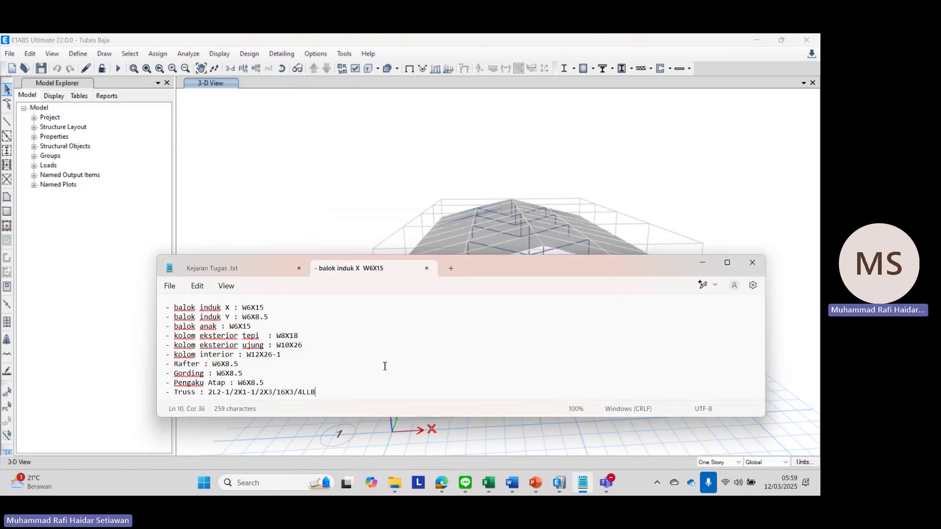
left_click(167, 309)
left_click_drag(167, 310, 329, 409)
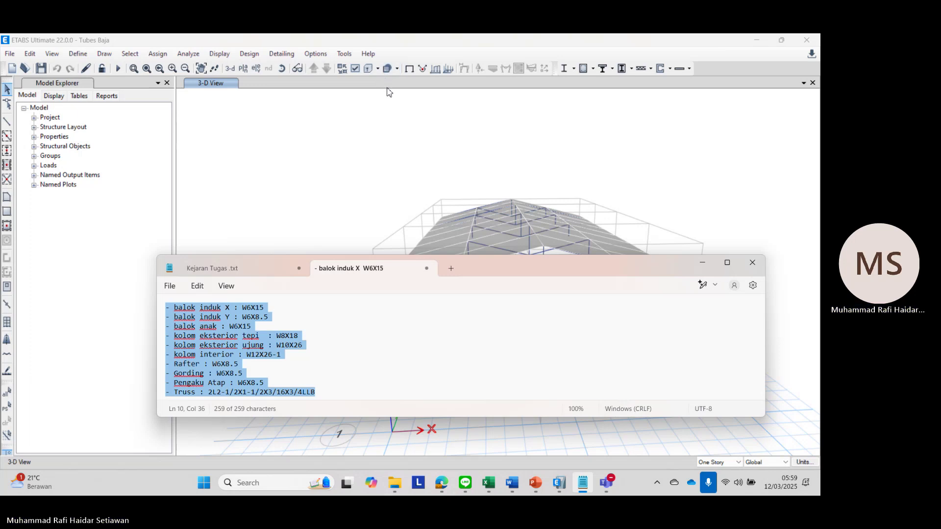
Step: Return to the ETABS 3-D view and show all objects of the model
left_click(369, 207)
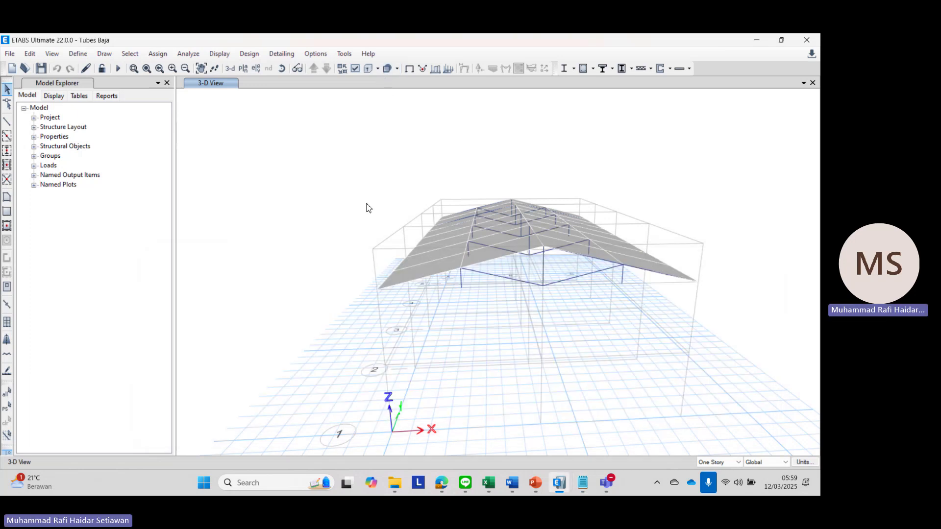
right_click(367, 198)
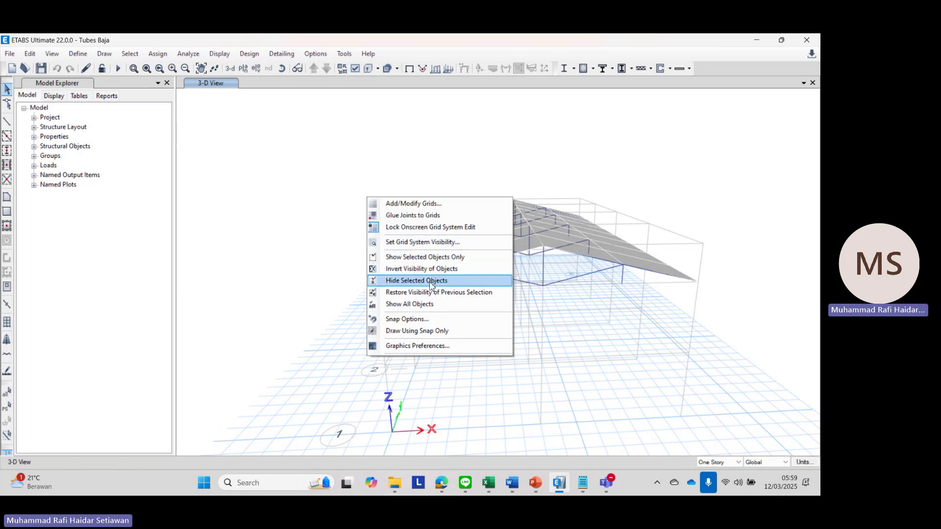
left_click(429, 305)
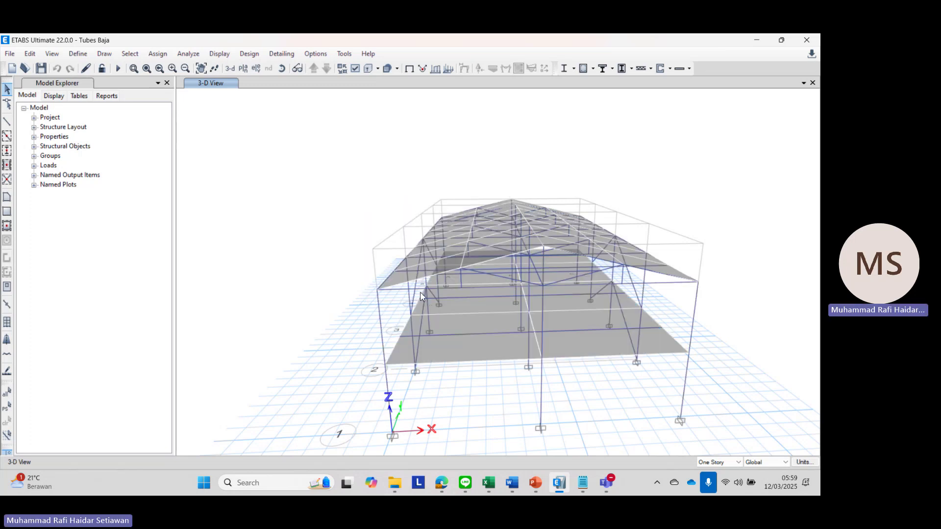
Step: Open the American Institute of Steel Construction manual PDF with profile tables from the Design Code folder of Struktur Baja
left_click(393, 485)
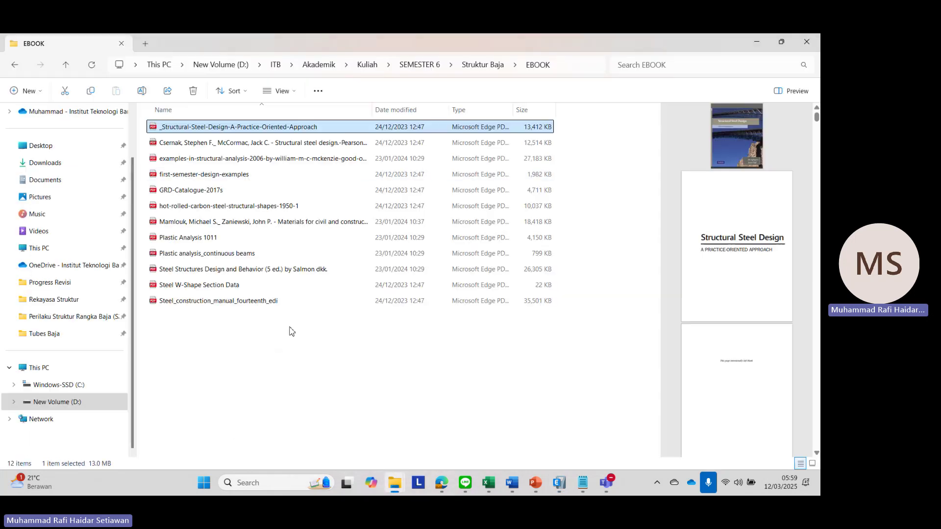
left_click(343, 415)
left_click(482, 65)
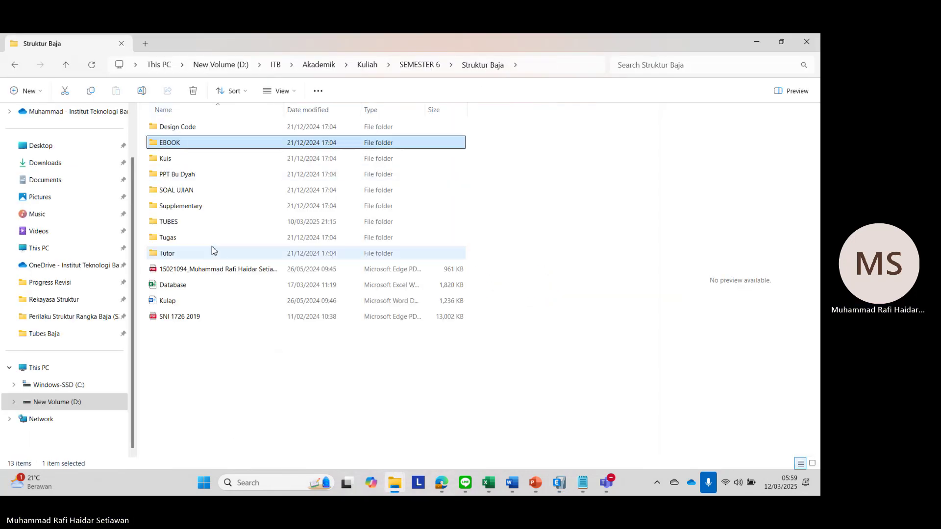
left_click(189, 208)
double_click(189, 207)
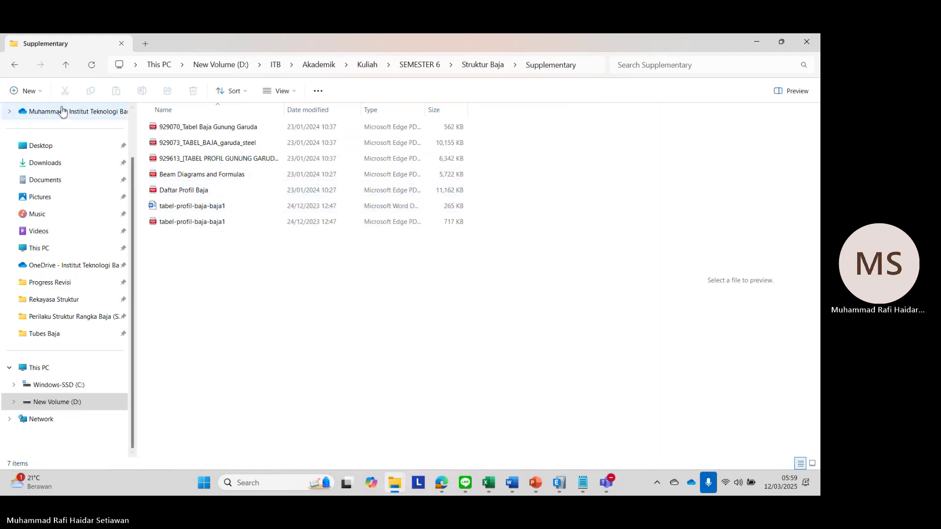
left_click(15, 67)
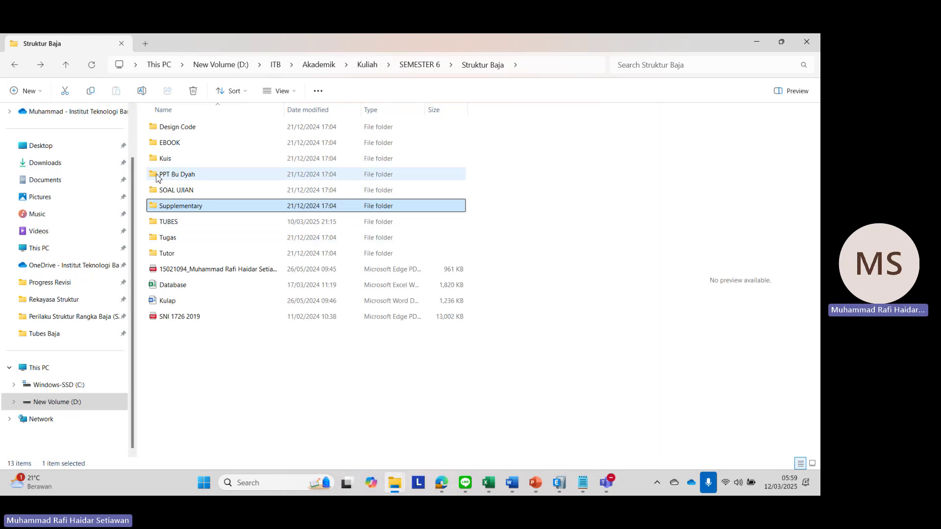
double_click(180, 130)
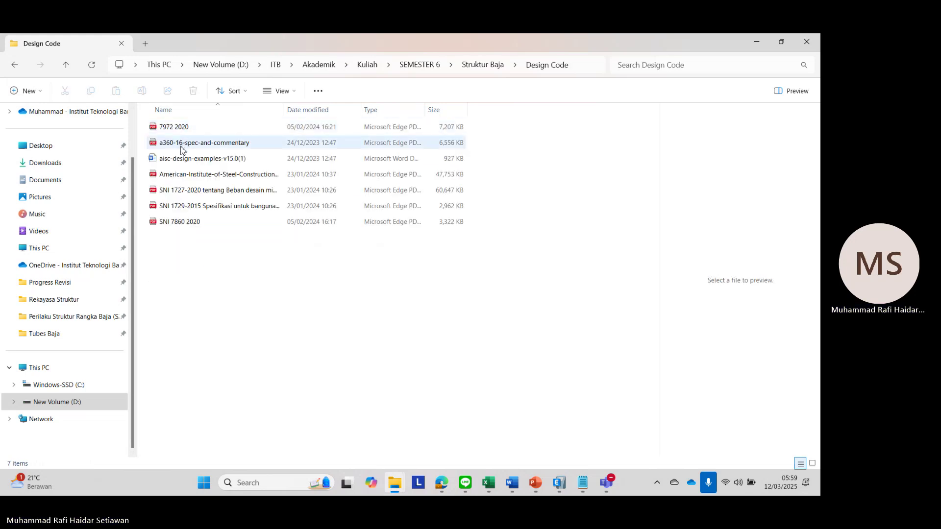
double_click(208, 182)
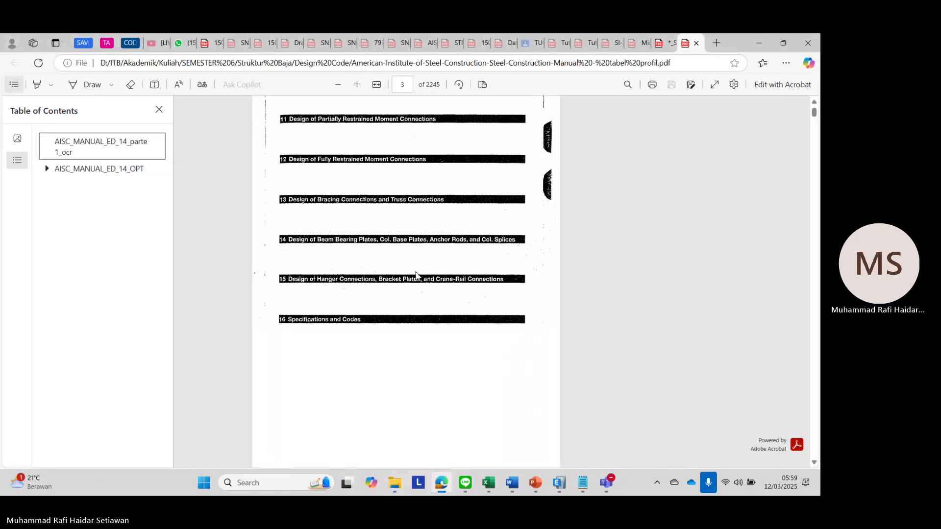
Step: Find the W-Shapes dimensions table in the manual and select the W36X652 designation with its area
scroll(415, 275, "down", 20)
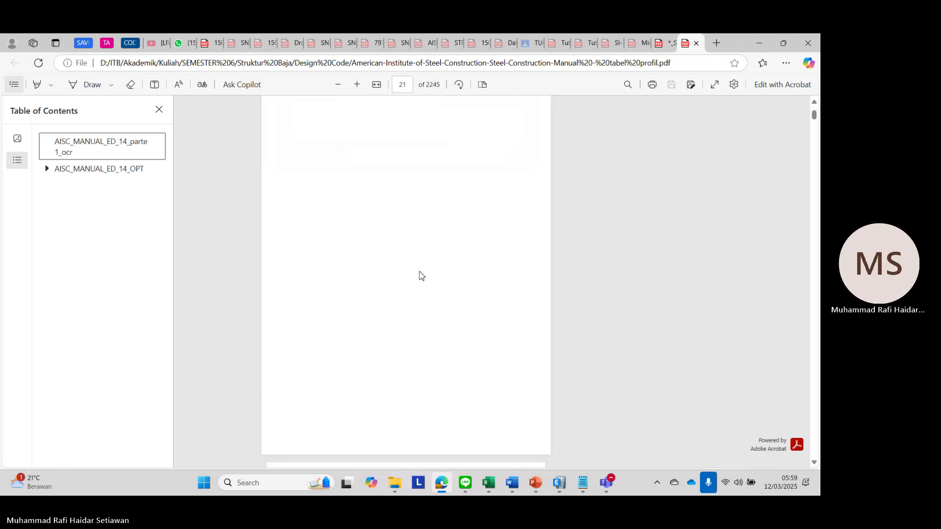
scroll(420, 275, "down", 8)
scroll(420, 275, "up", 3)
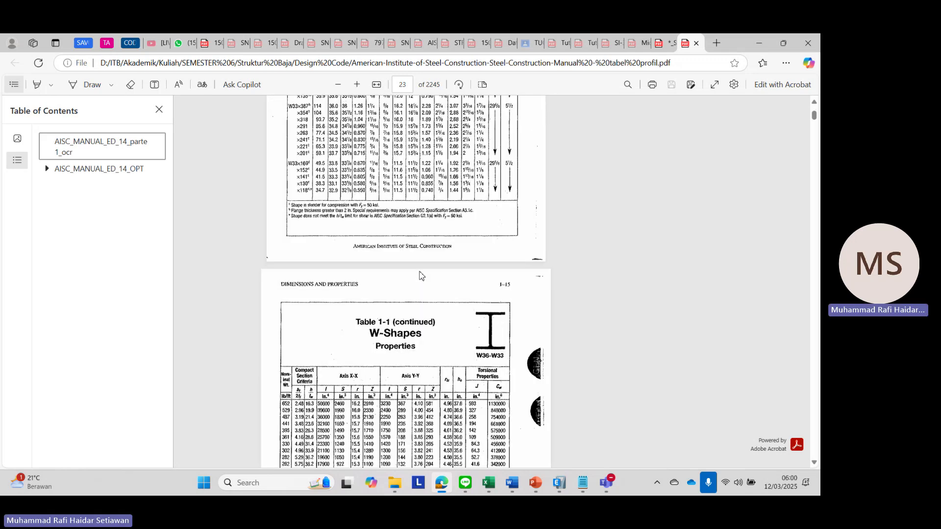
scroll(419, 275, "up", 5)
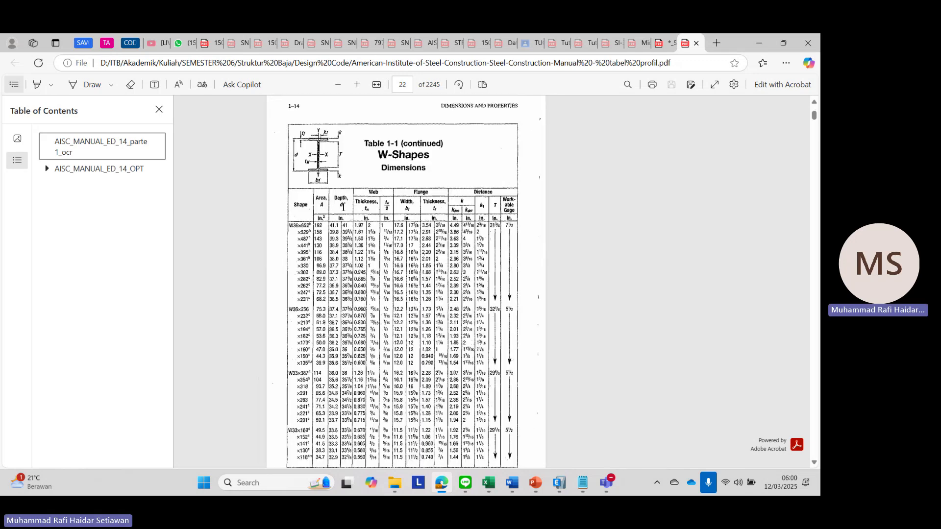
scroll(343, 206, "up", 4, "ctrl")
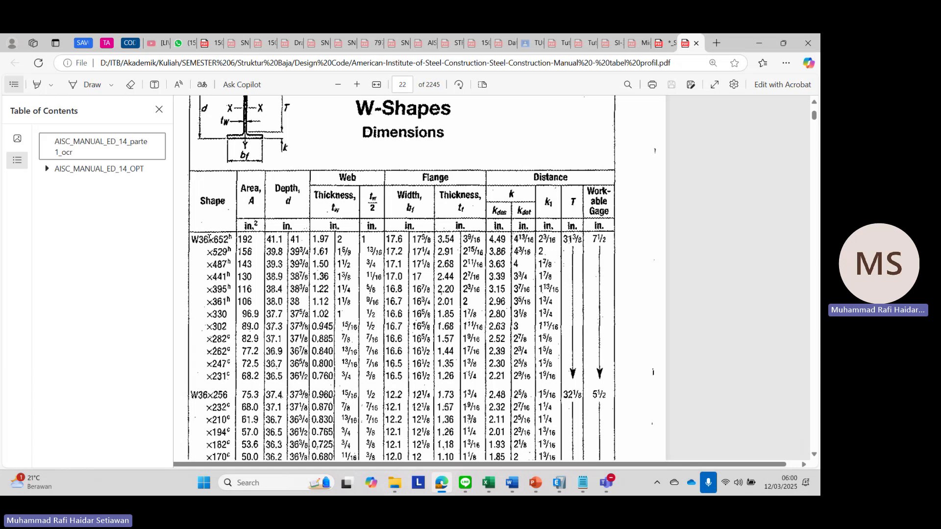
left_click(209, 238)
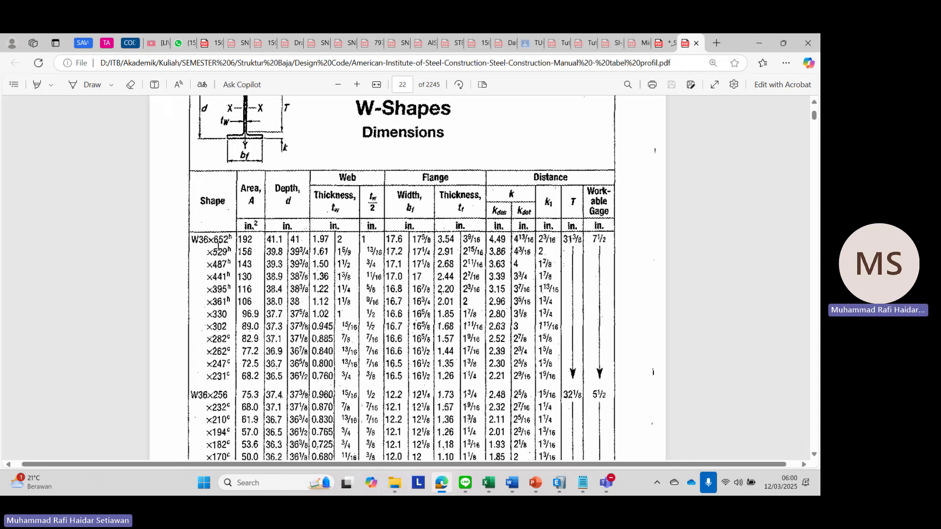
double_click(219, 242)
double_click(249, 276)
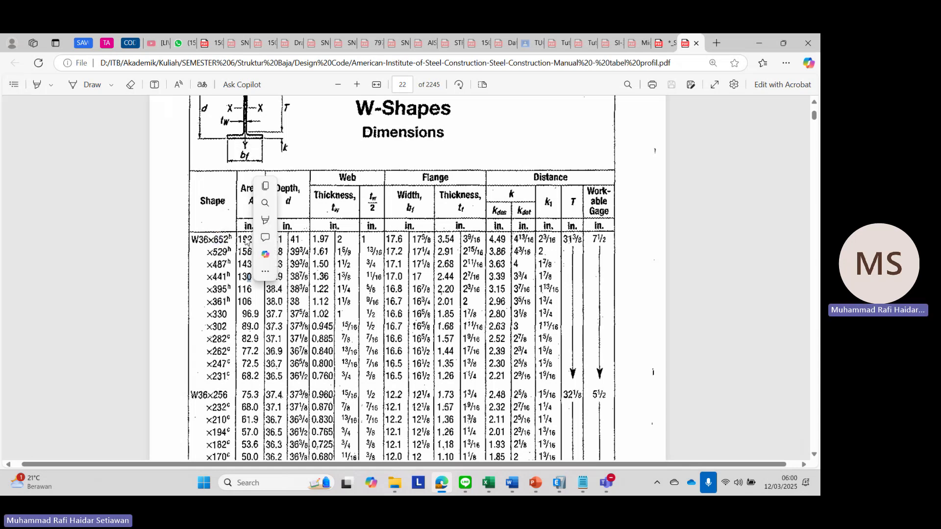
left_click_drag(239, 240, 251, 243)
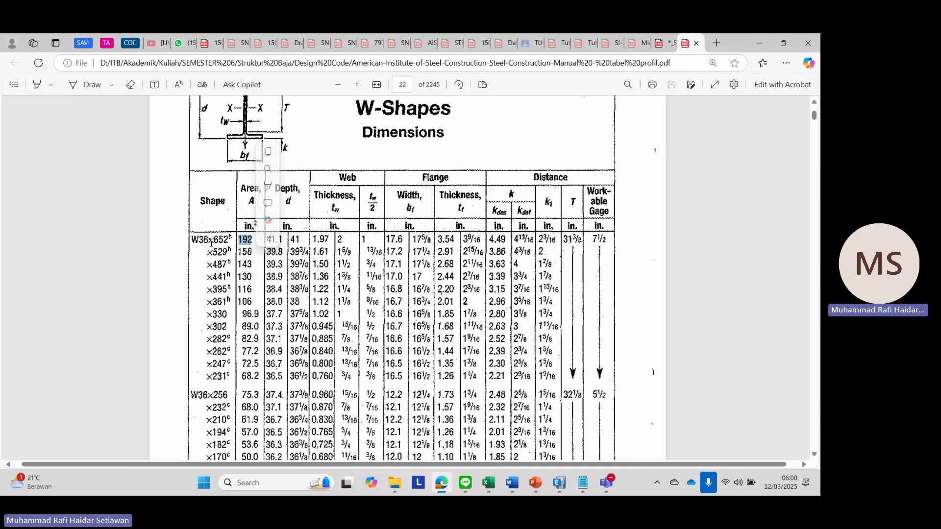
left_click_drag(192, 240, 252, 242)
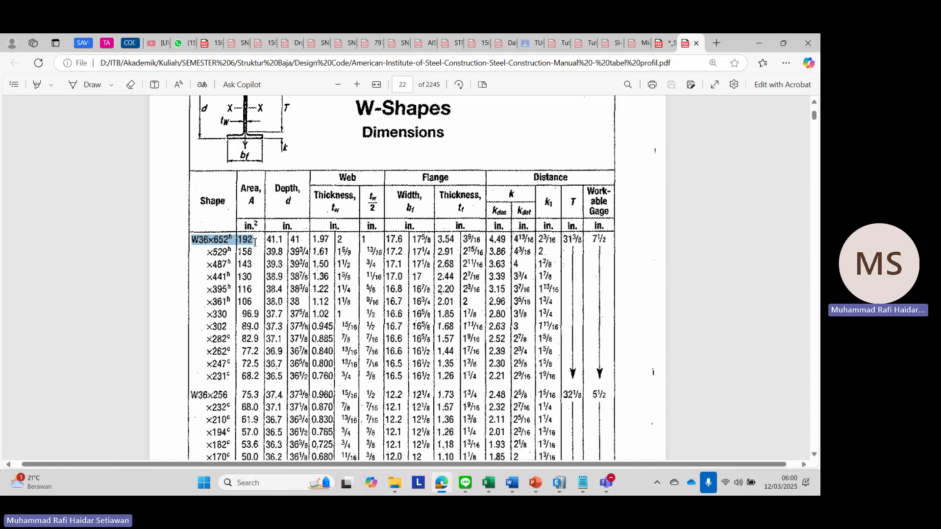
Step: Examine the W-Shapes tables from W30 through W12, selecting the W30X391 and W27X539 designations along the way
scroll(361, 270, "up", 10)
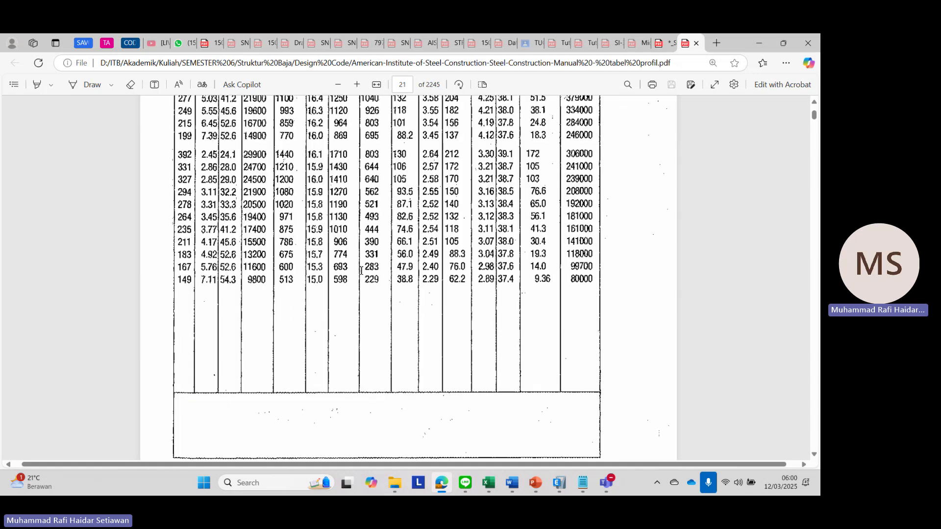
scroll(361, 270, "down", 15)
scroll(360, 273, "down", 10)
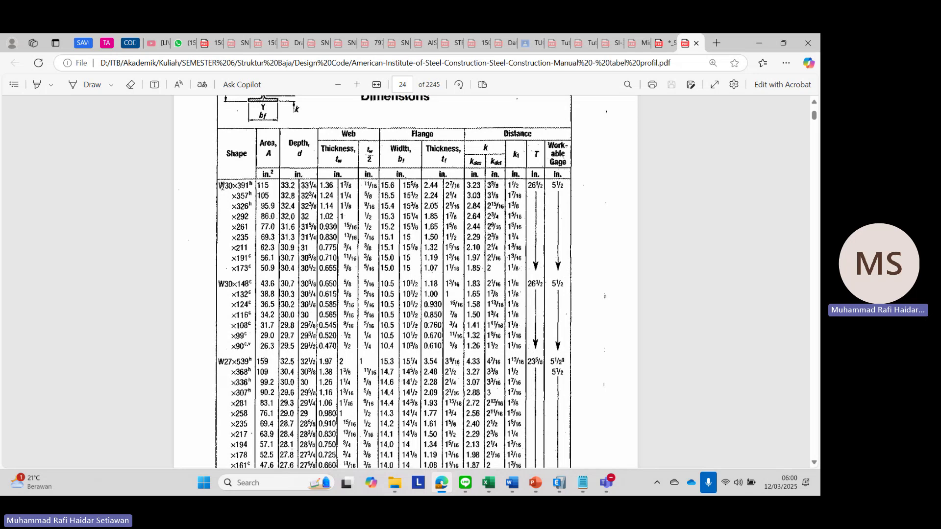
left_click_drag(222, 186, 249, 183)
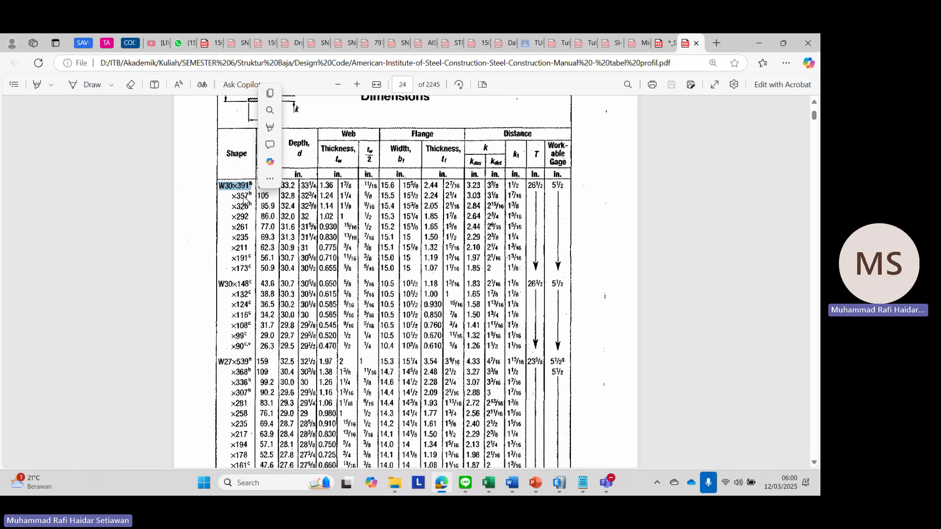
left_click(270, 237)
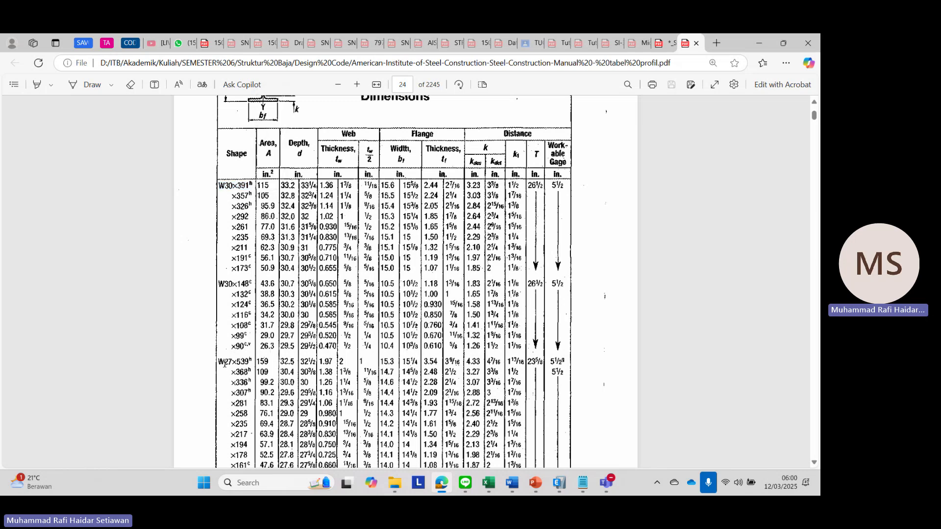
left_click_drag(224, 363, 270, 363)
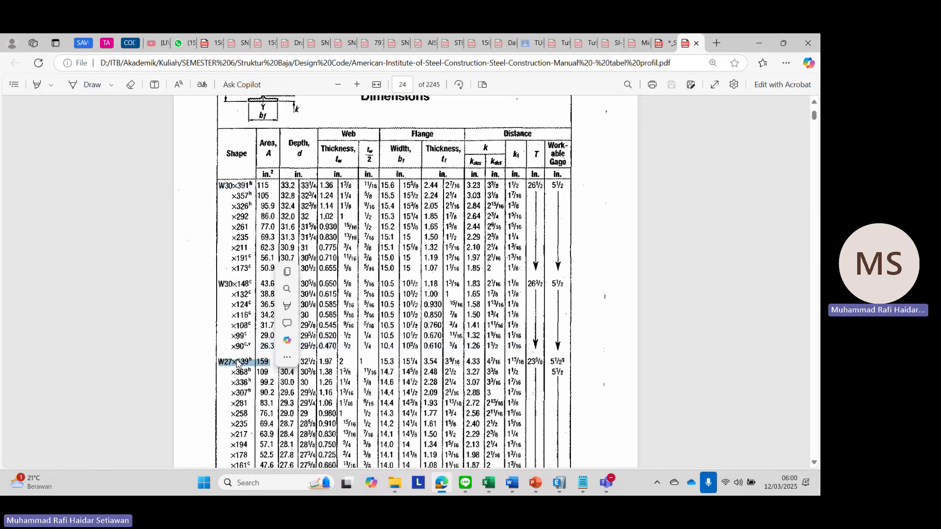
left_click(239, 364)
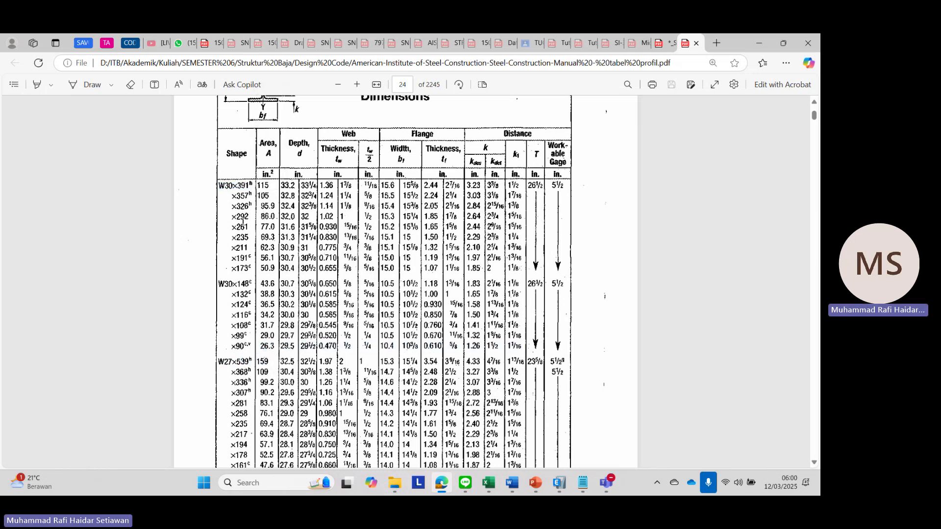
left_click(241, 363)
scroll(341, 363, "down", 15)
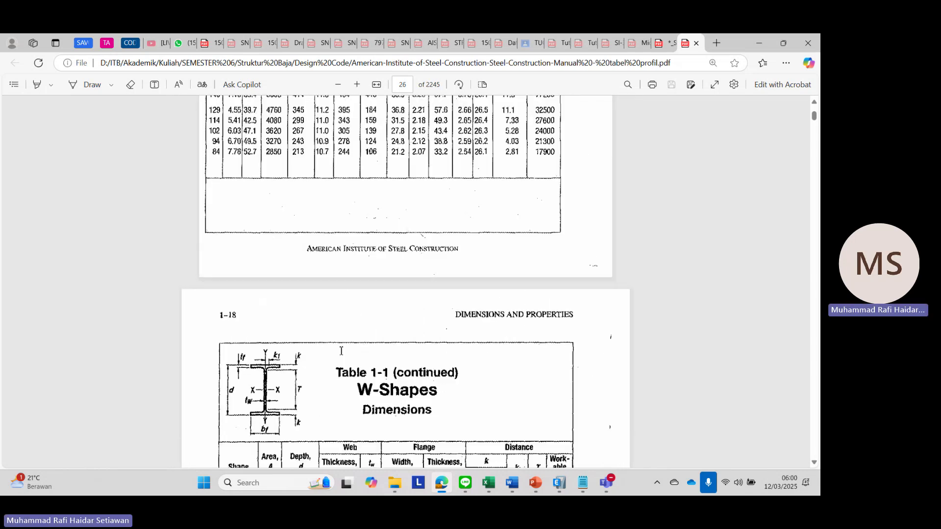
scroll(341, 351, "down", 20)
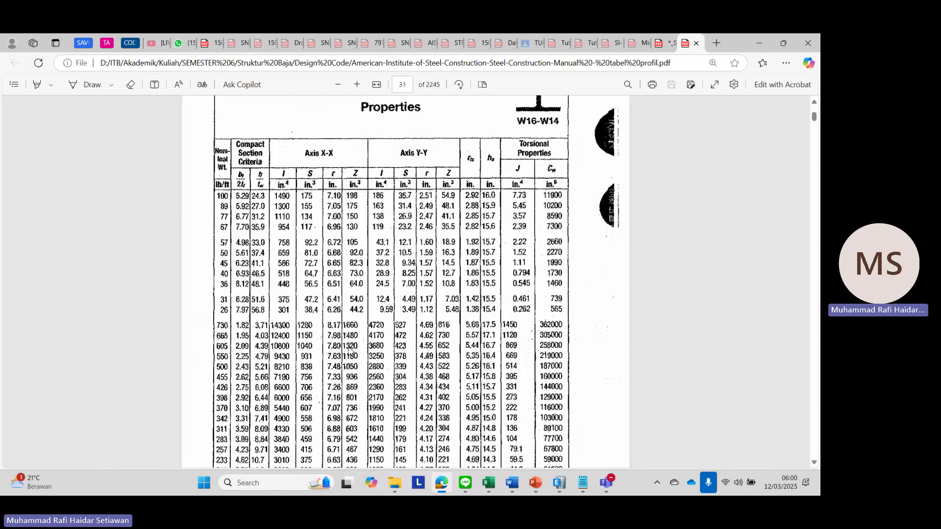
scroll(351, 351, "down", 12)
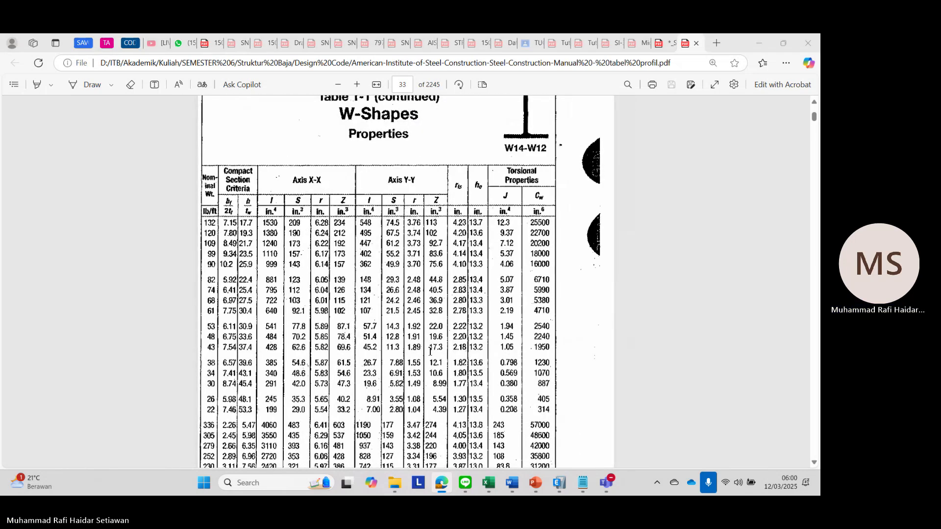
Step: Switch back to ETABS and filter the frame section properties by "balok"
key("alt+Tab")
key("Tab")
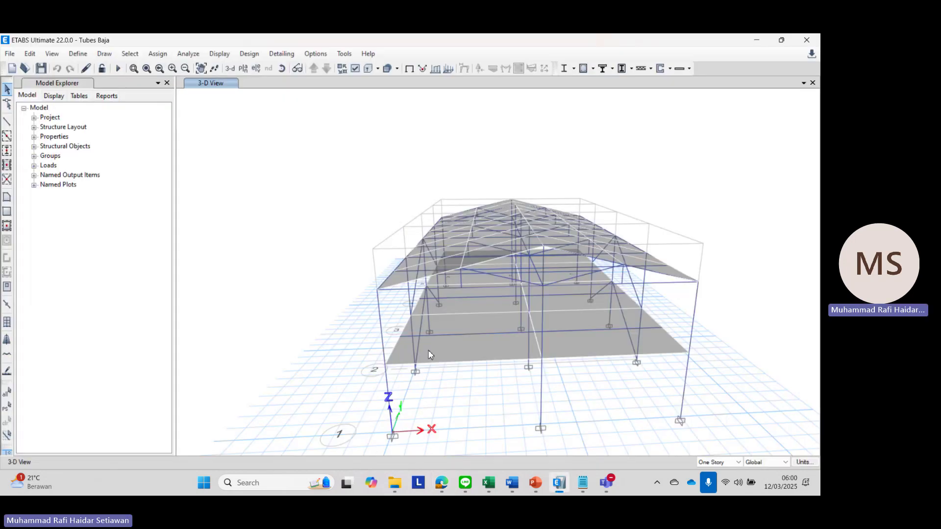
left_click(80, 54)
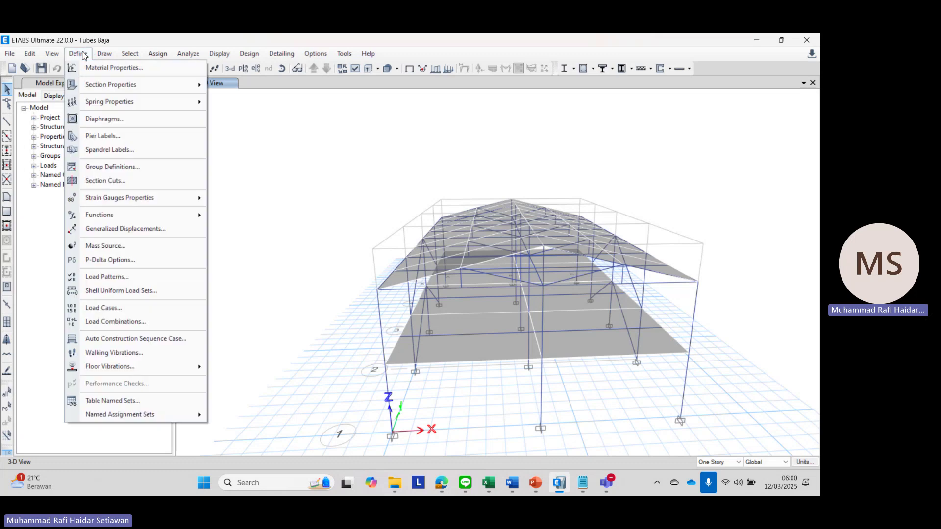
mouse_move(142, 85)
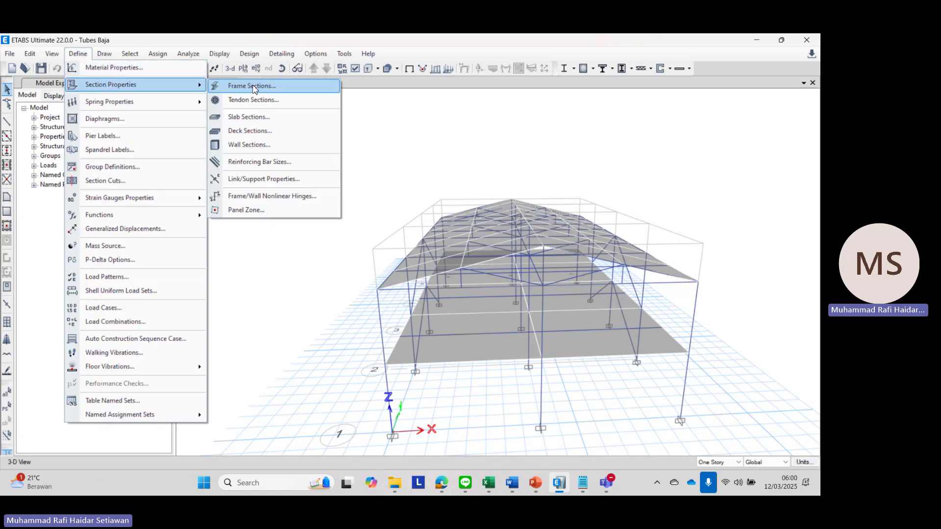
left_click(254, 88)
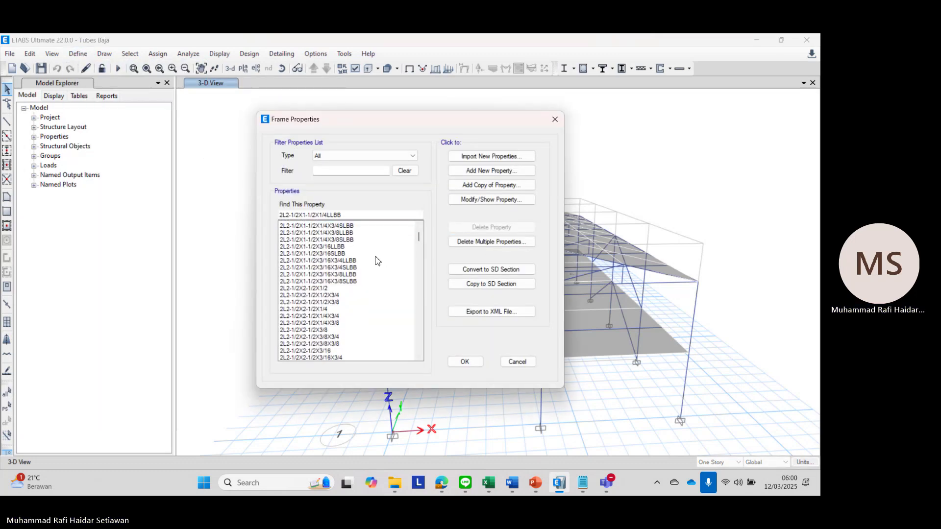
scroll(377, 260, "down", 5)
left_click(335, 171)
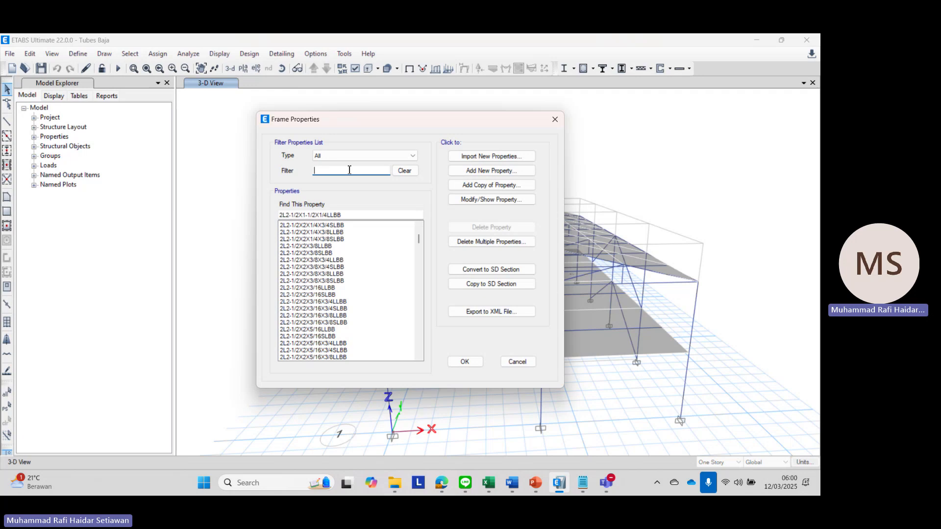
type("balok")
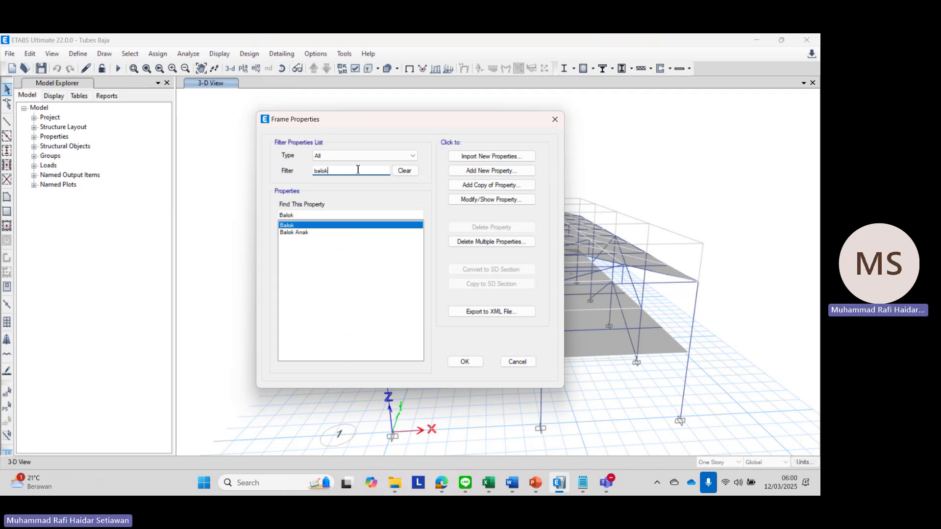
Step: Open the Balok section's property data and review the W-shapes in its auto select list
left_click(494, 201)
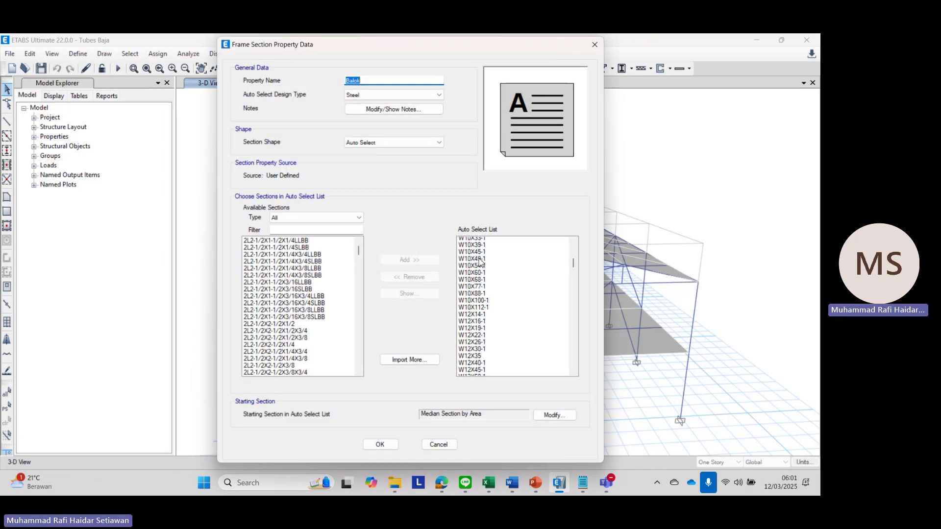
left_click(483, 275)
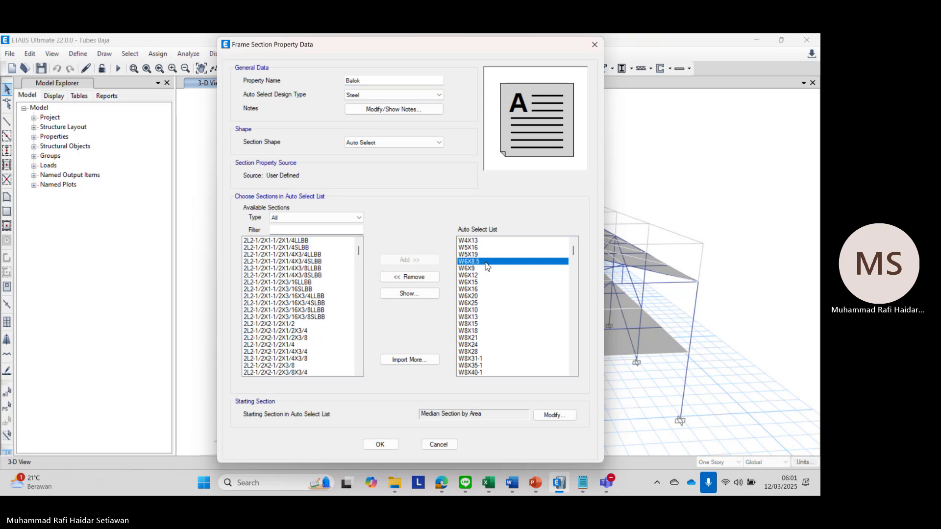
scroll(491, 299, "down", 20)
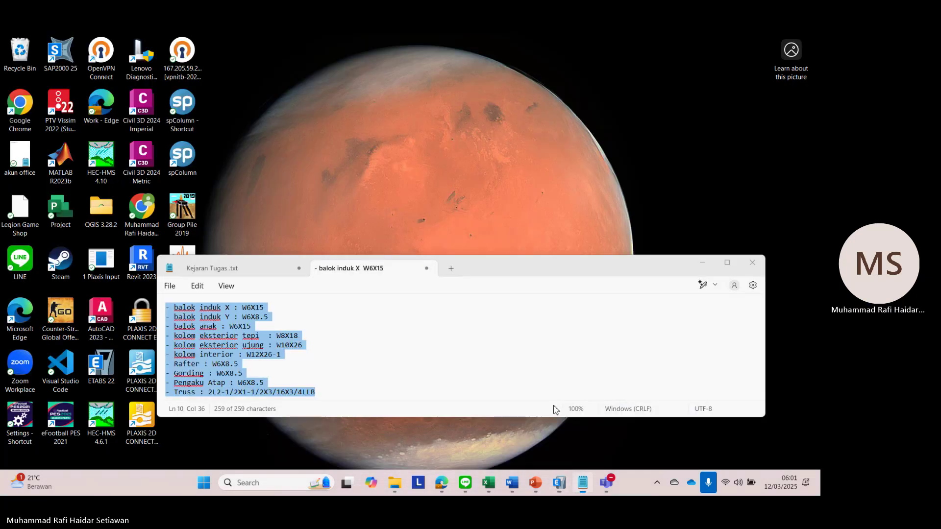
Step: Bring up the Notepad member list and highlight the balok induk X and Y section entries
left_click(556, 410)
left_click(270, 310)
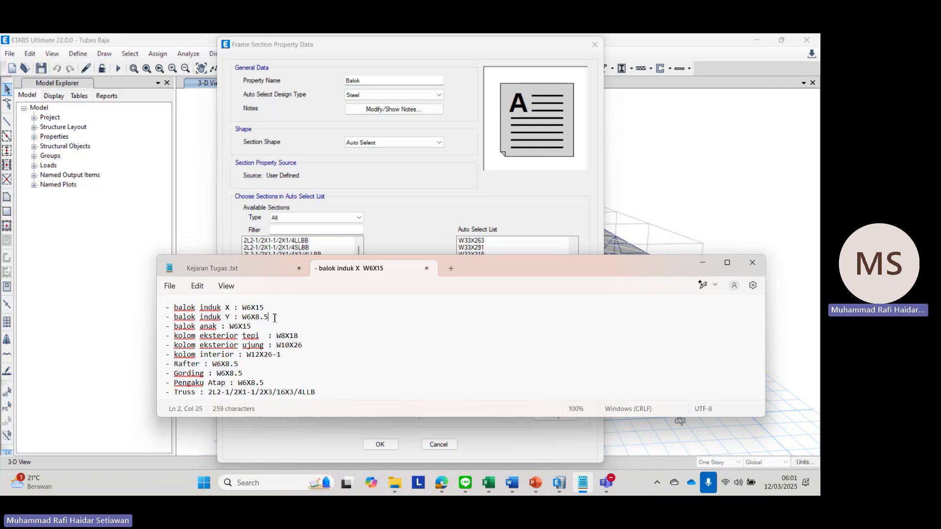
left_click(275, 318)
left_click_drag(276, 317, 168, 304)
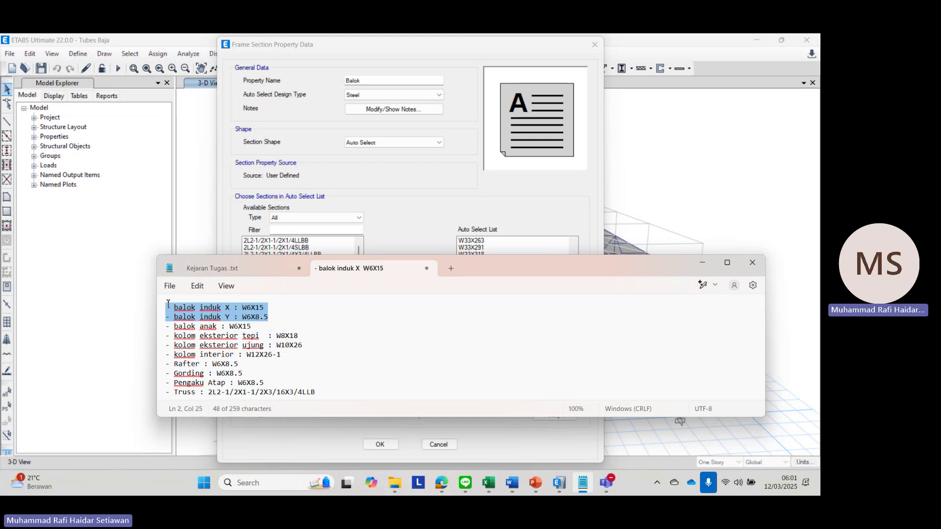
left_click(274, 307)
left_click_drag(196, 307, 276, 318)
left_click(286, 309)
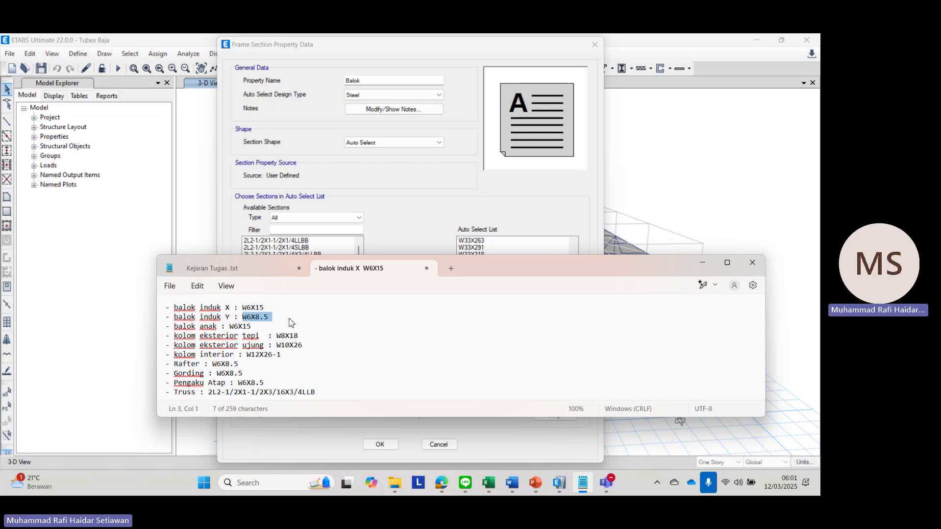
Step: Return to ETABS and remove every section from W8X28 up to the largest W-shape from the Balok auto select list
left_click(473, 223)
scroll(483, 291, "down", 10)
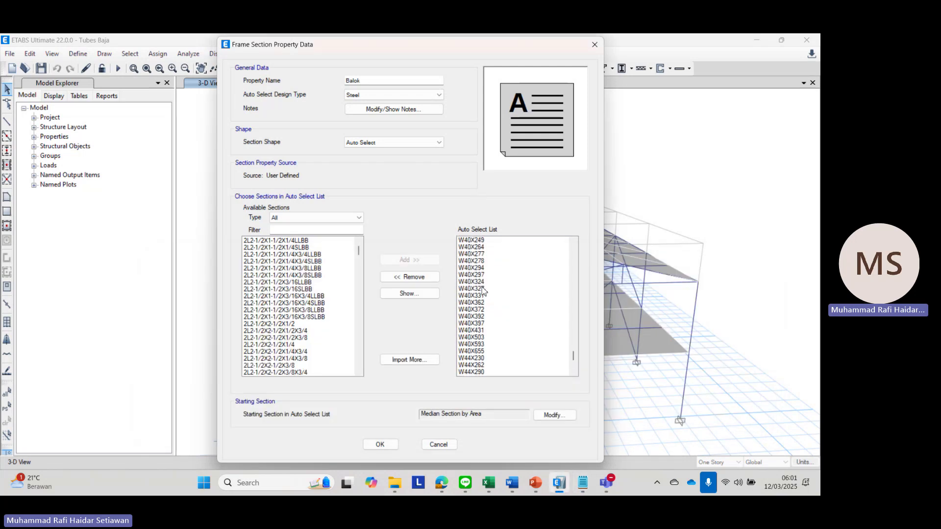
scroll(482, 291, "up", 20)
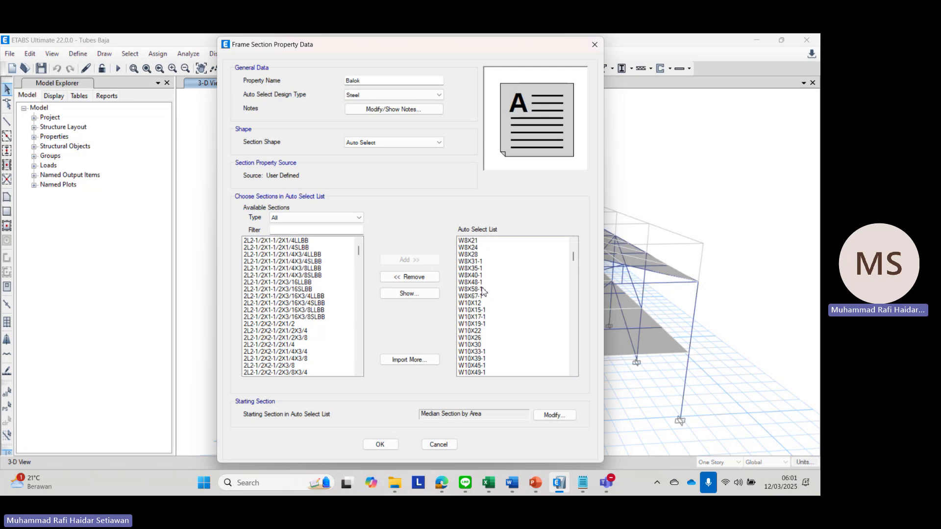
scroll(482, 290, "up", 5)
scroll(482, 290, "down", 20)
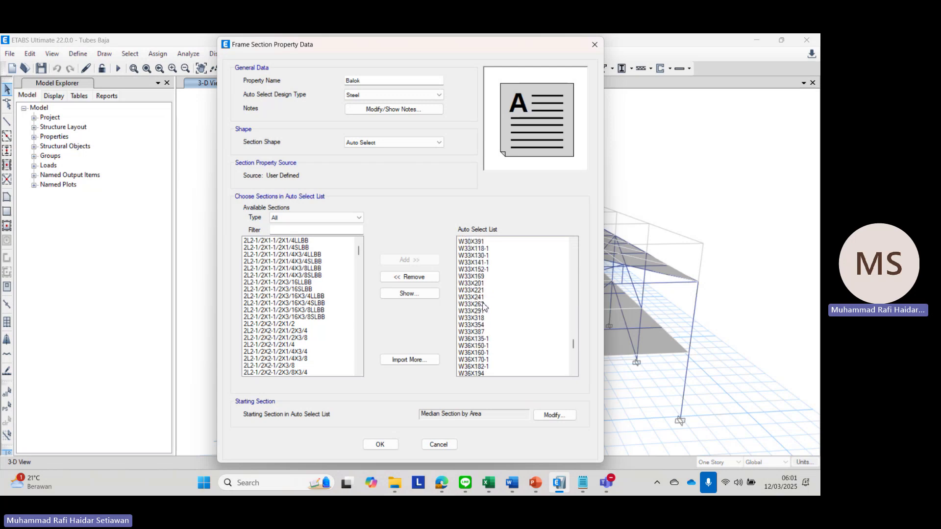
mouse_move(482, 373)
left_mouse_down()
mouse_move(477, 209)
mouse_move(479, 358)
left_mouse_up()
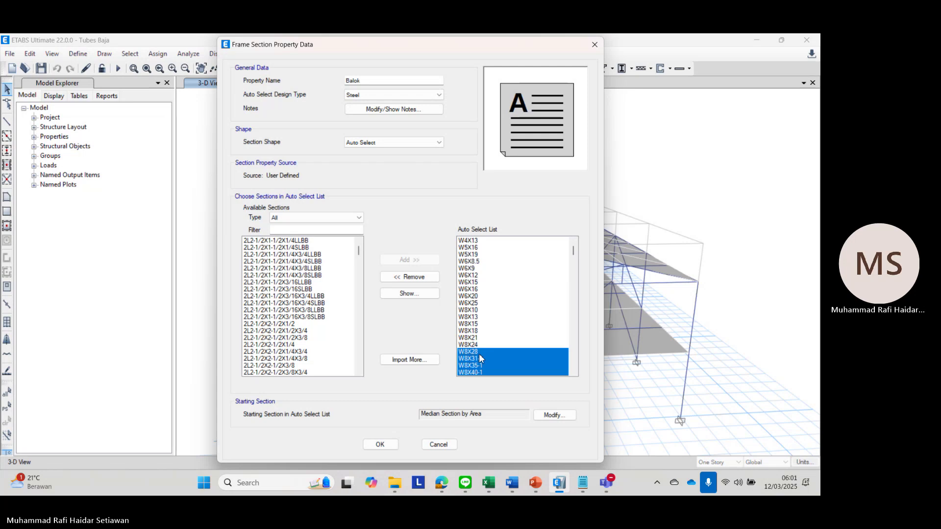
left_click(422, 278)
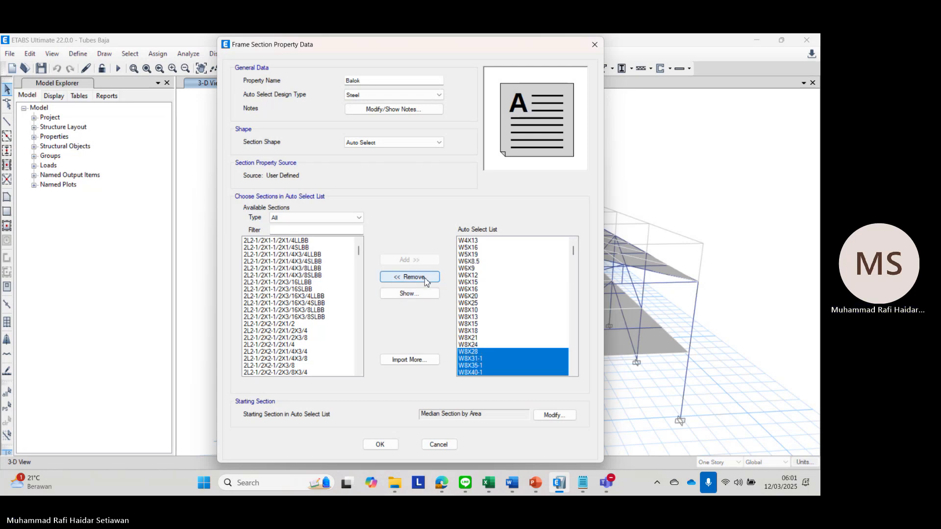
Step: Remove W4X13, W5X16 and W5X19 from the Balok auto select list
left_click(478, 270)
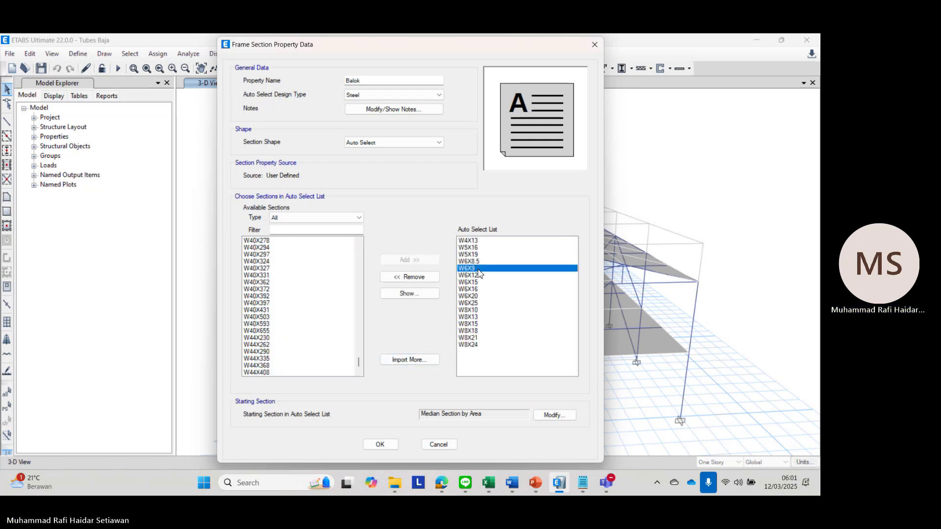
left_click(483, 303)
left_click(482, 344)
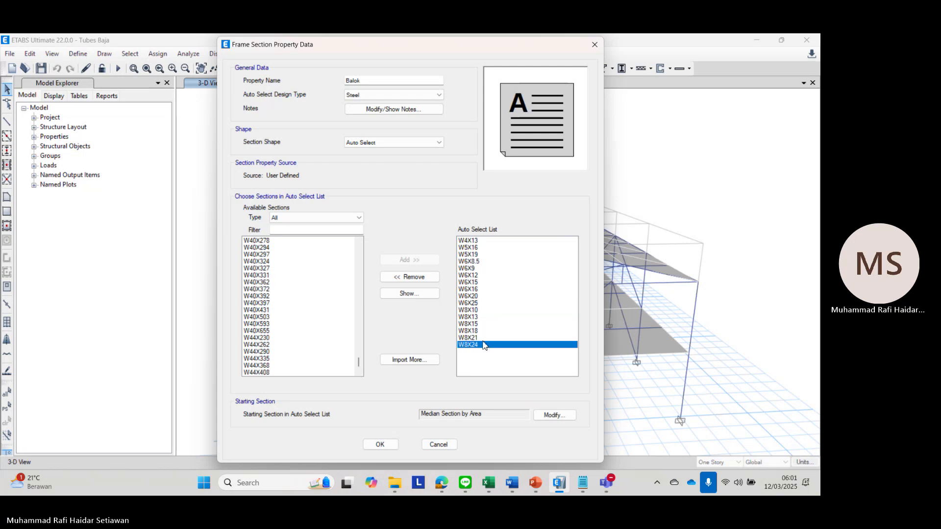
left_click_drag(484, 241, 483, 257)
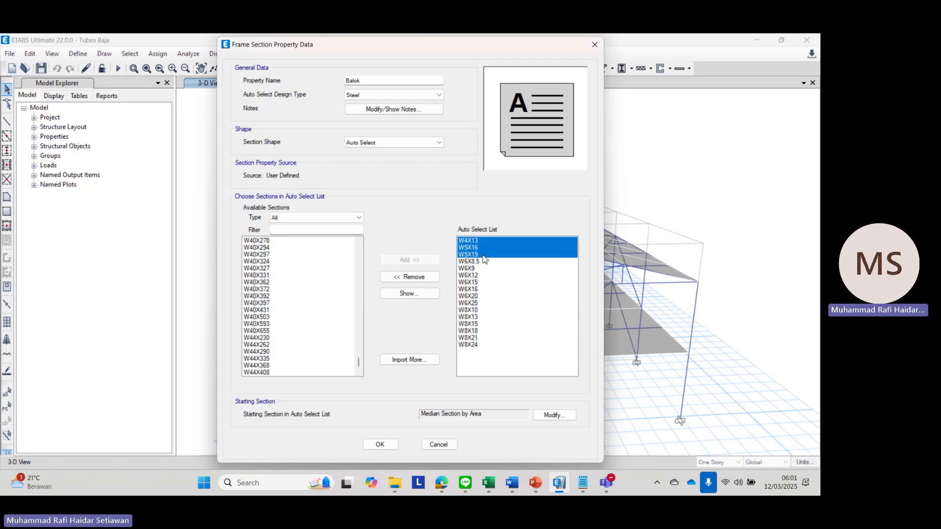
left_click(424, 280)
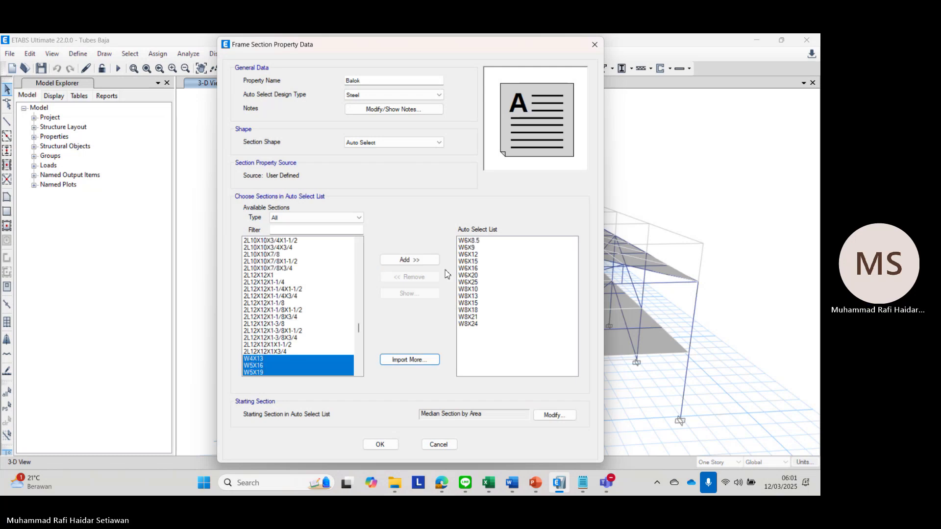
Step: Compare the remaining W6 and W8 sections in the auto select list with the designed beam sections in Notepad
left_click_drag(482, 243, 483, 327)
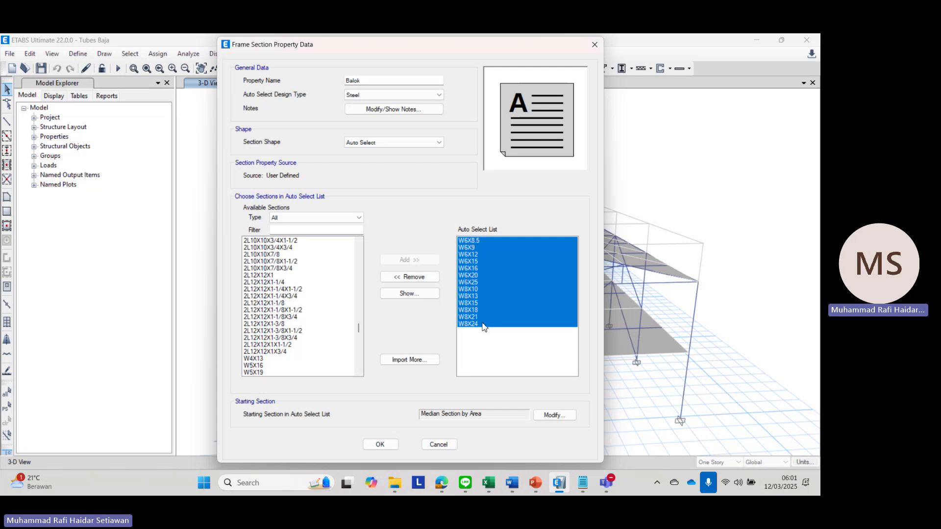
mouse_move(582, 484)
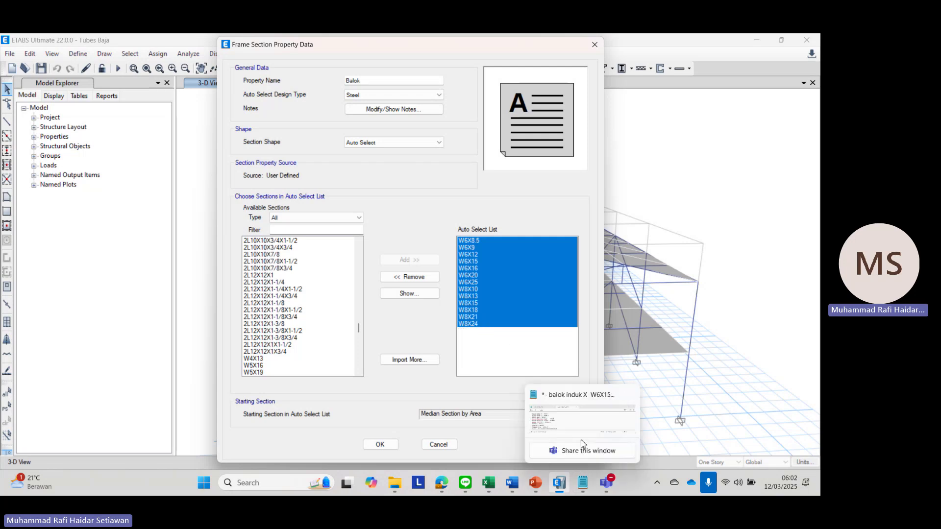
mouse_move(581, 437)
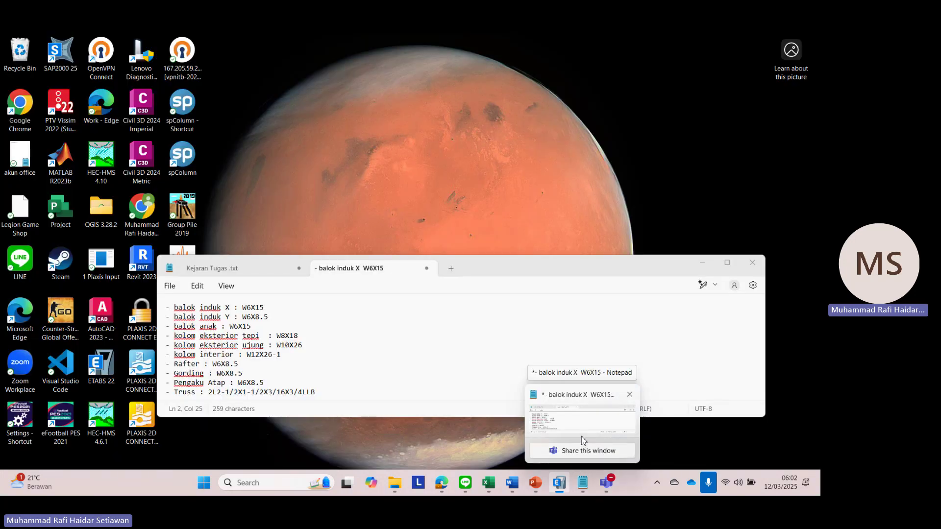
left_click(476, 296)
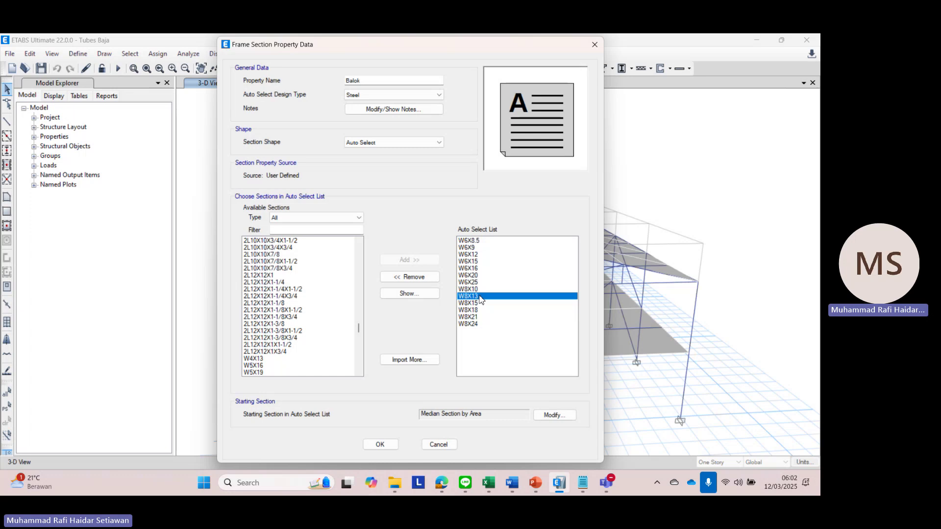
left_click(482, 290)
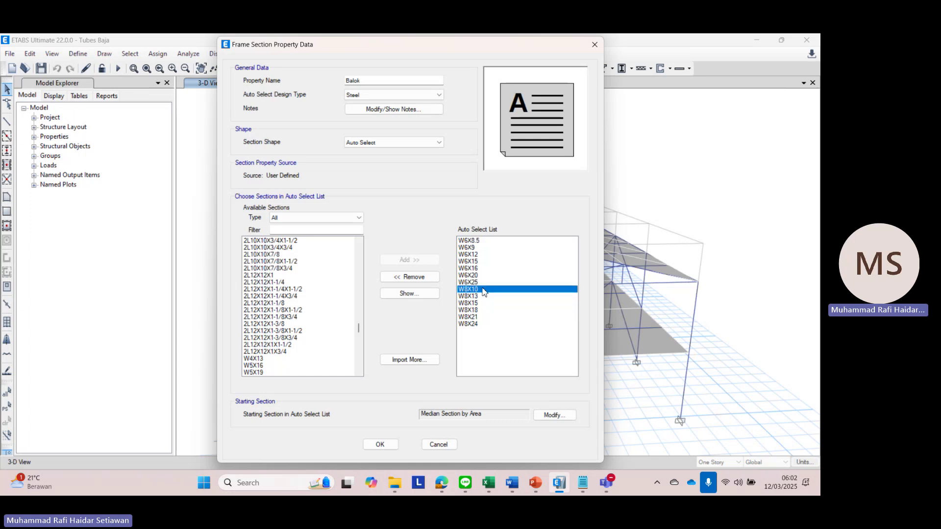
left_click(483, 262)
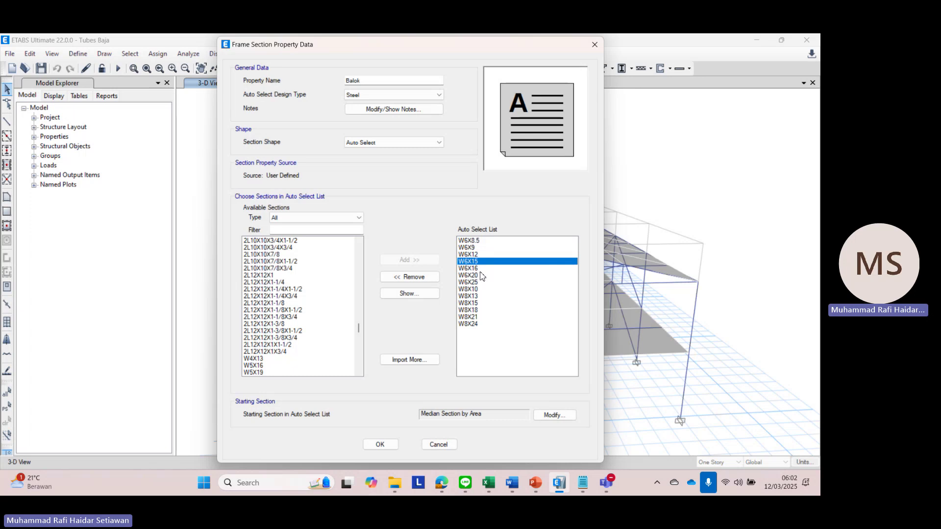
left_click(480, 275)
left_click(480, 276)
left_click(481, 263)
left_click(480, 275)
left_click(480, 268)
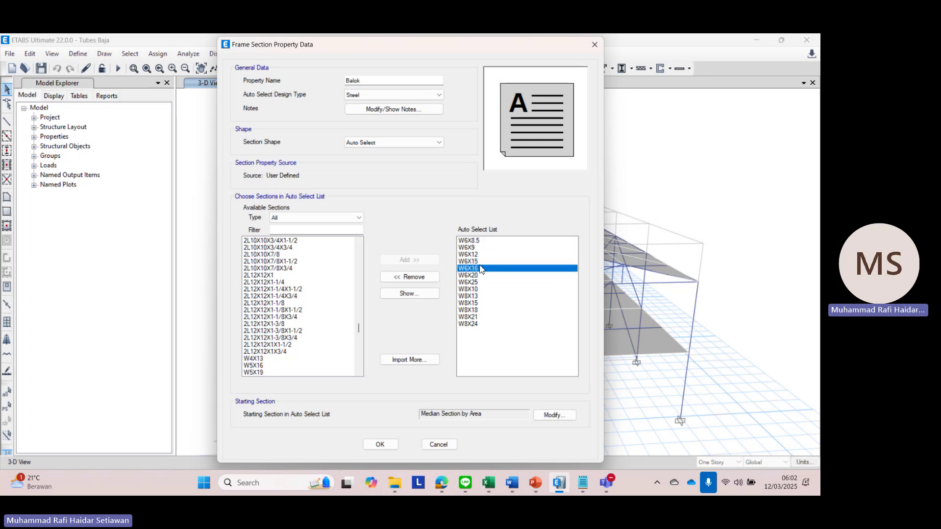
Step: Remove the W8 sections, W8X10 through W8X24, from the Balok auto select list
left_click_drag(483, 324, 475, 289)
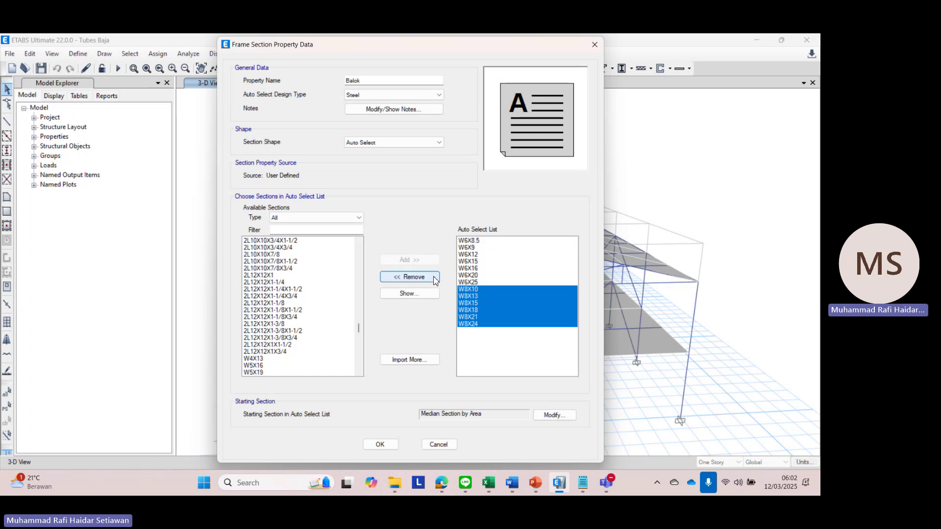
mouse_move(582, 482)
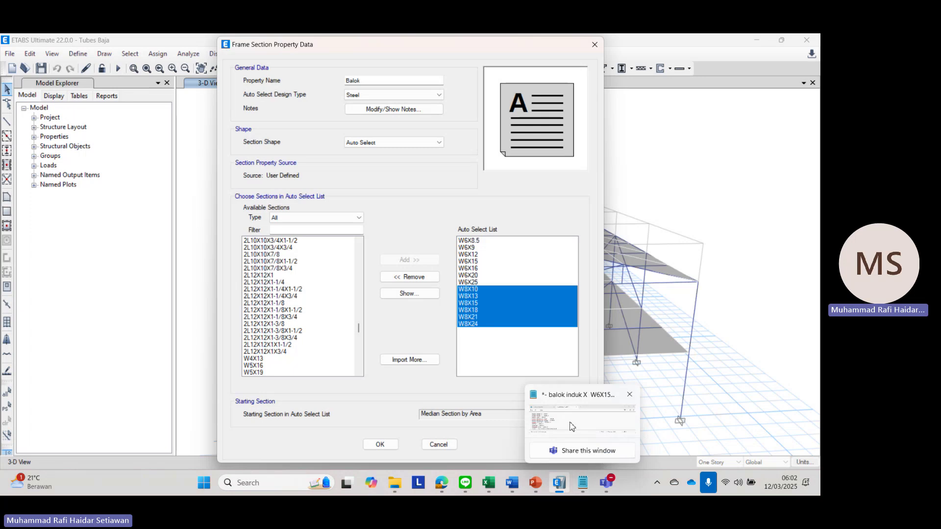
mouse_move(572, 427)
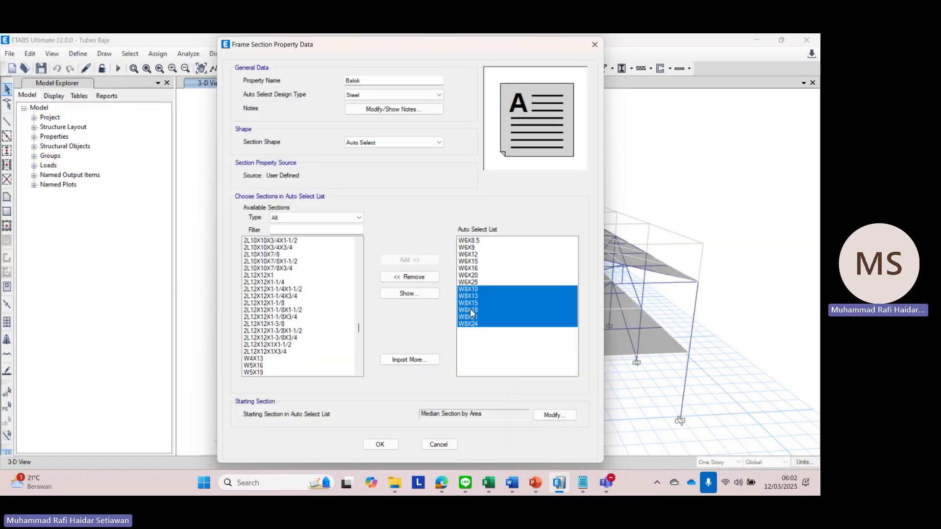
left_click(426, 277)
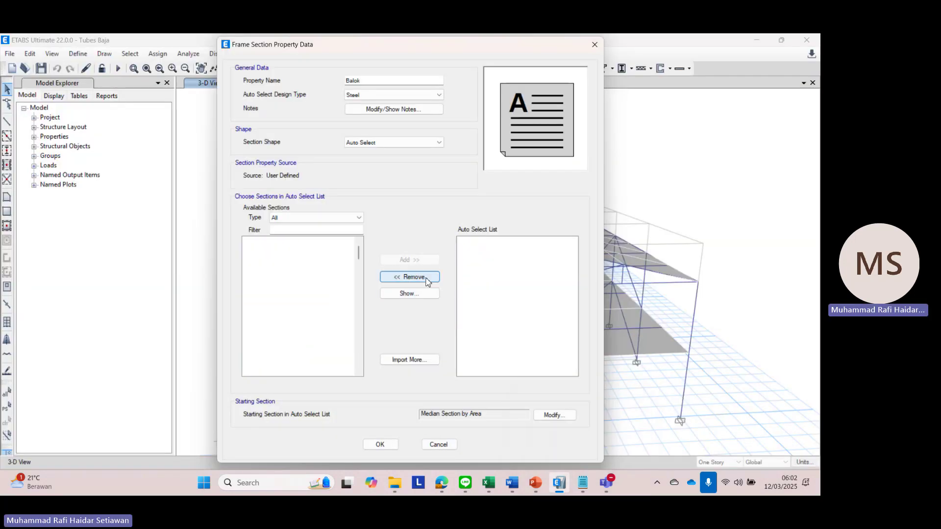
Step: Review the W6 candidates in the auto select list, checking them against the Notepad beam sections
left_click(476, 269)
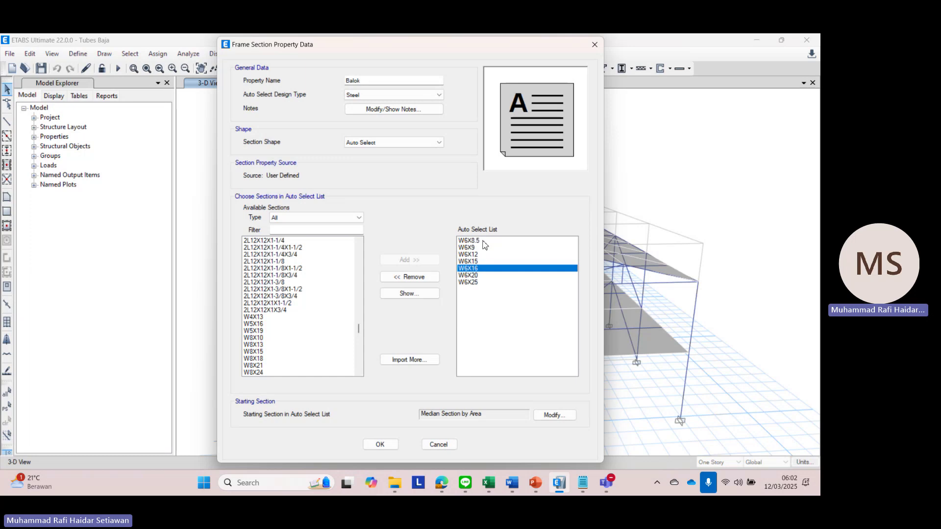
left_click_drag(482, 243, 484, 249)
left_click(471, 262)
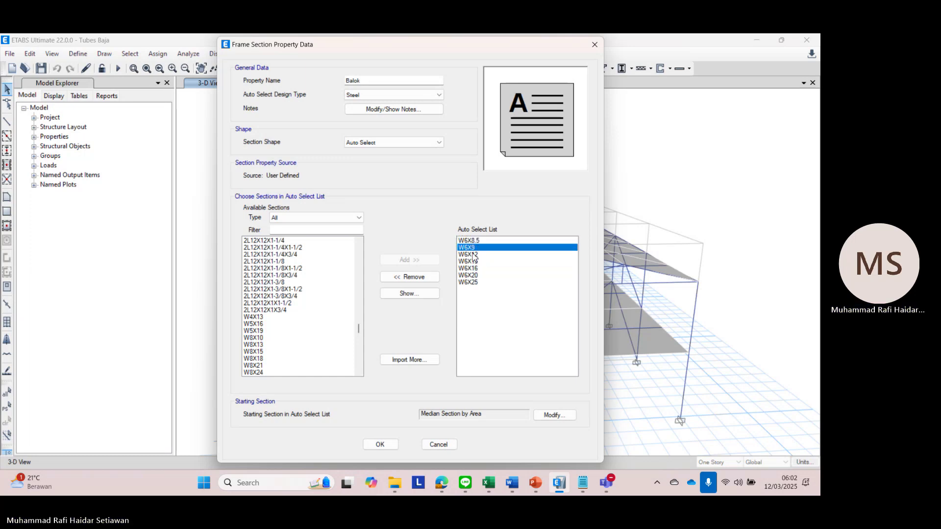
left_click(476, 283)
left_click(483, 276)
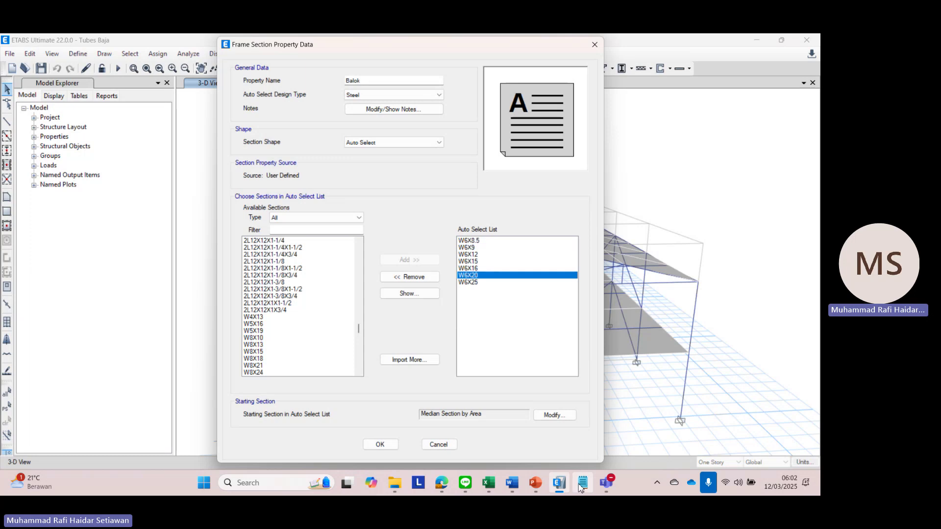
mouse_move(582, 482)
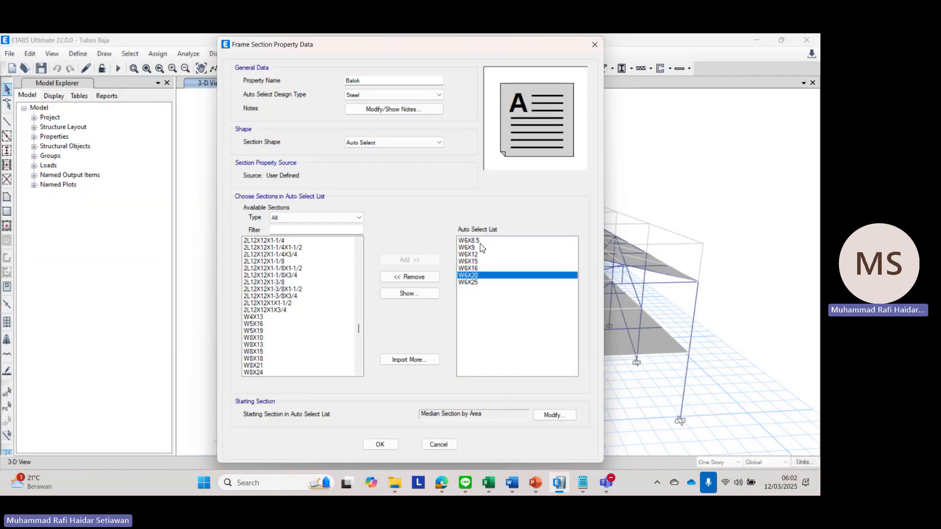
left_click(480, 247)
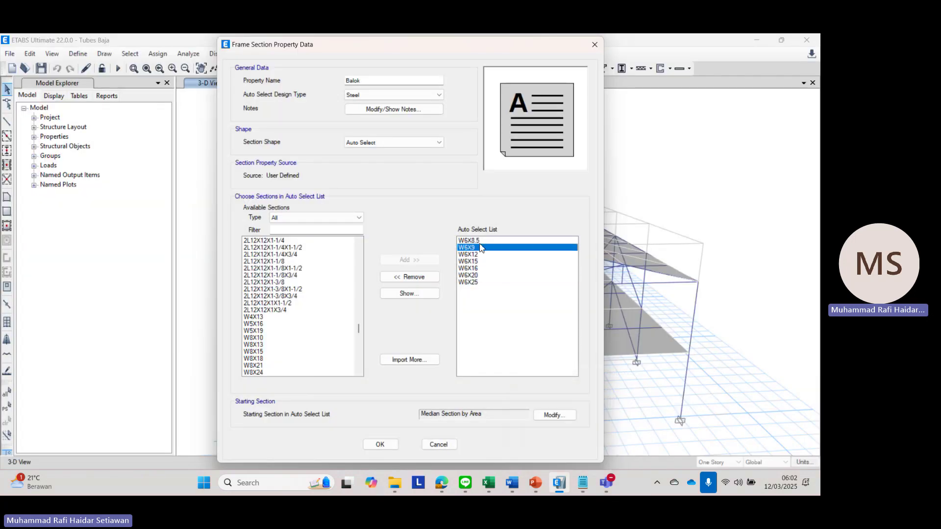
mouse_move(582, 483)
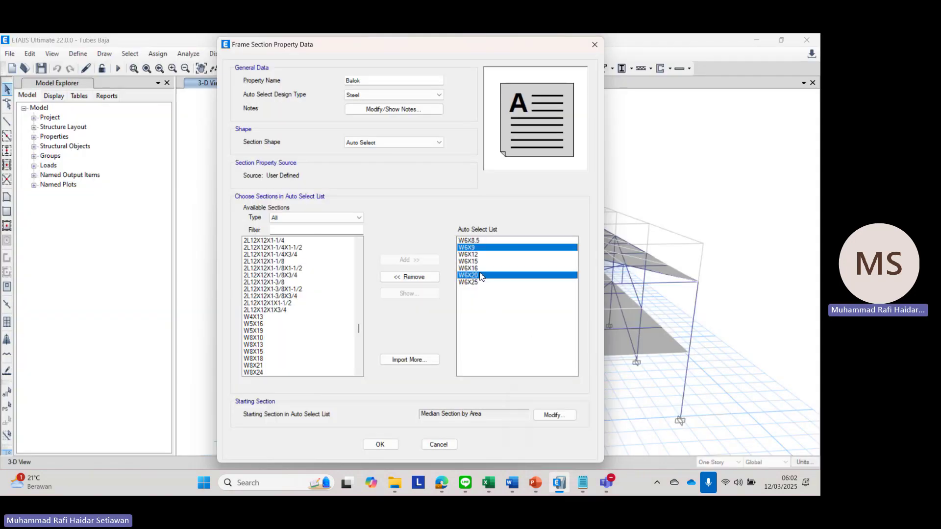
Step: Remove W6X12, W6X15 and W6X25 from the Balok auto select list
left_click(479, 241)
left_click_drag(480, 254, 480, 267)
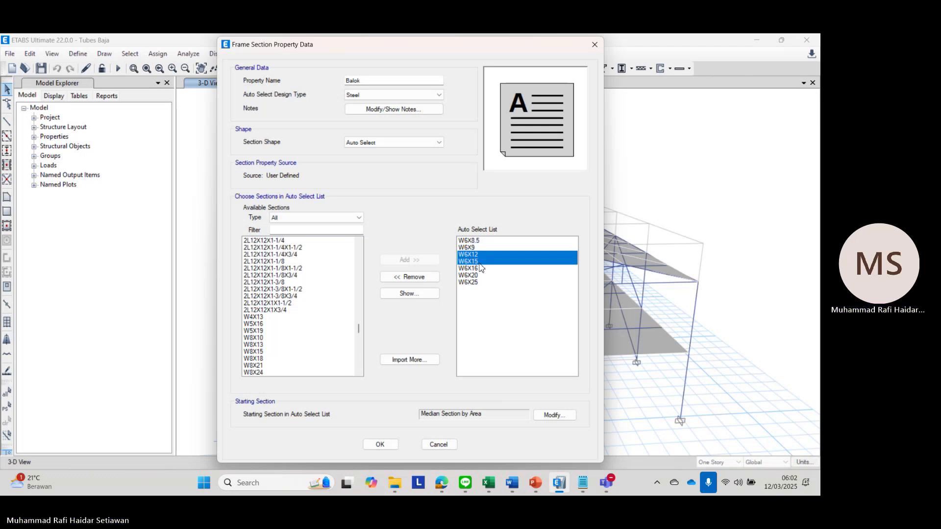
left_click(421, 277)
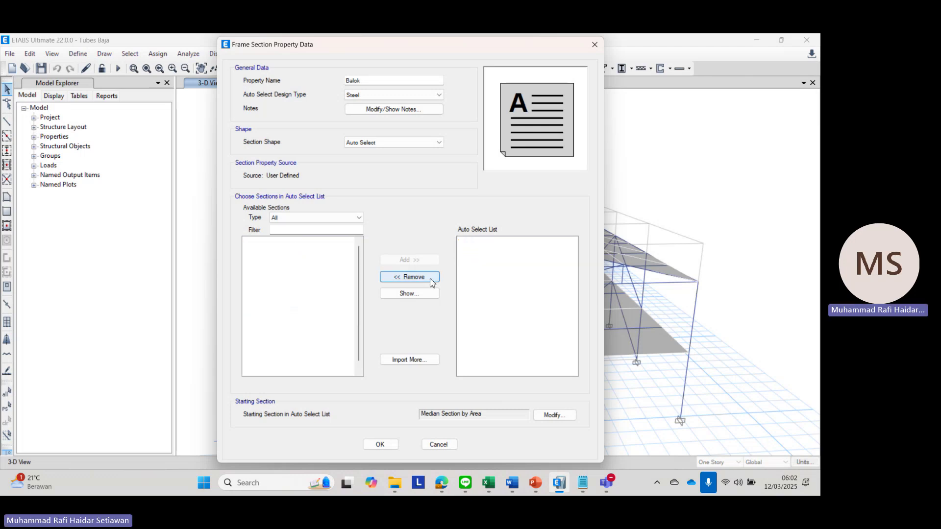
left_click(481, 269)
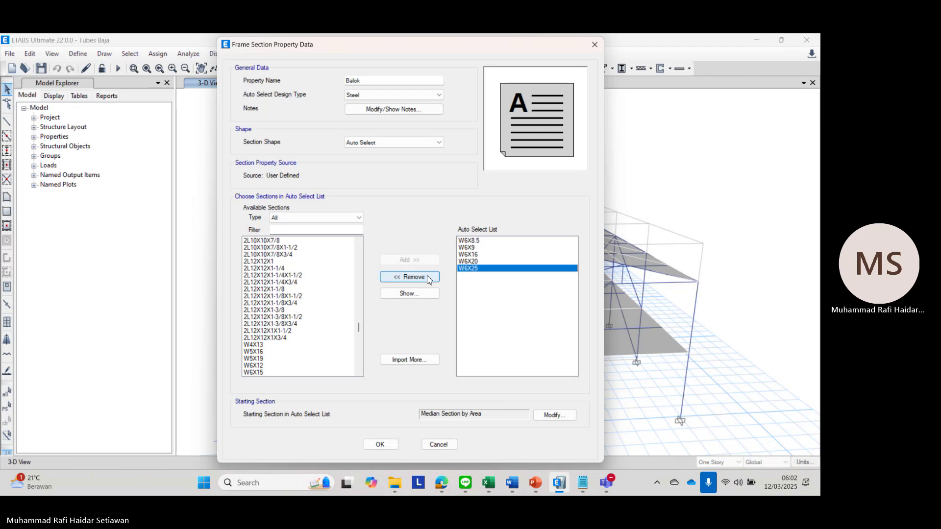
left_click(421, 276)
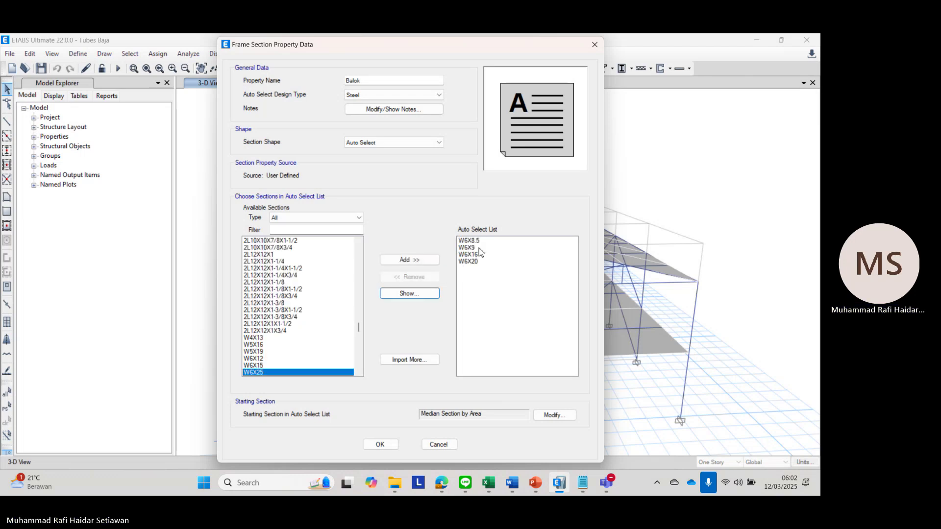
Step: Remove W6X8.5 and W6X16 together from the Balok auto select list
left_click(482, 241)
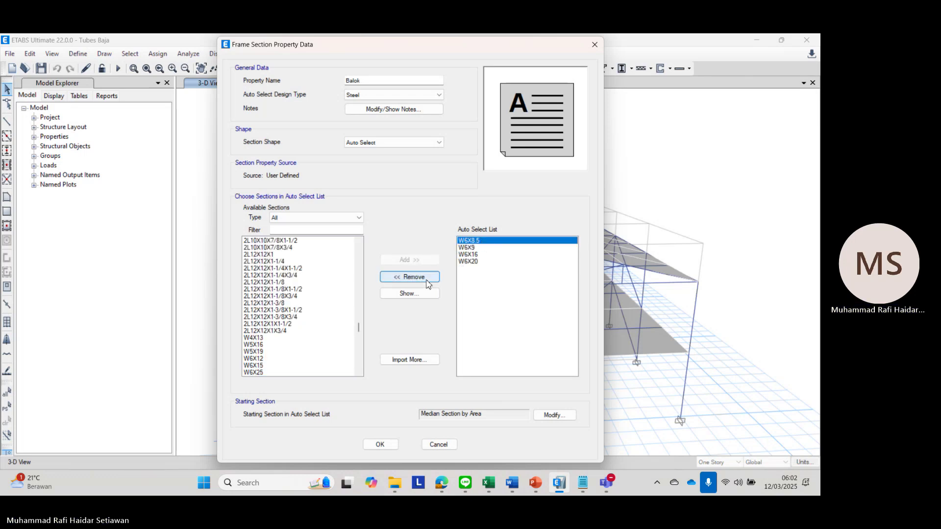
left_click(480, 254, "ctrl")
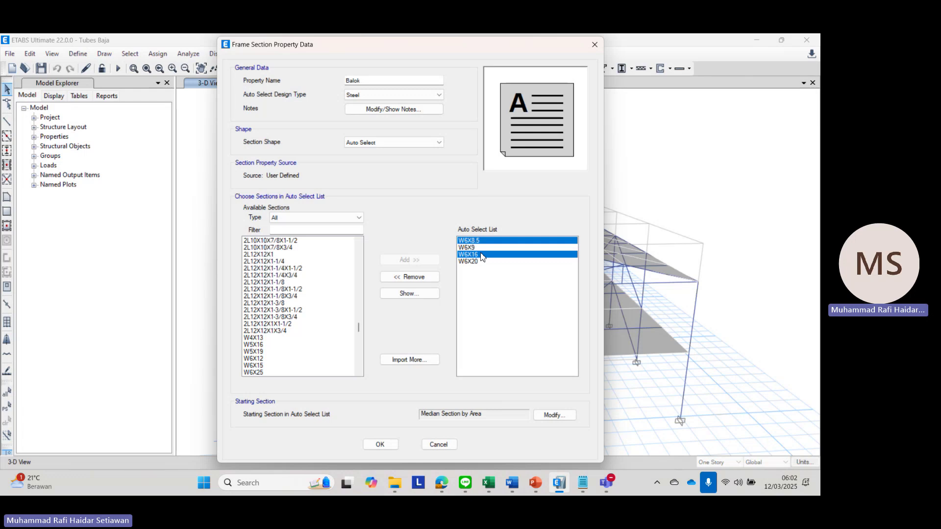
left_click(432, 277)
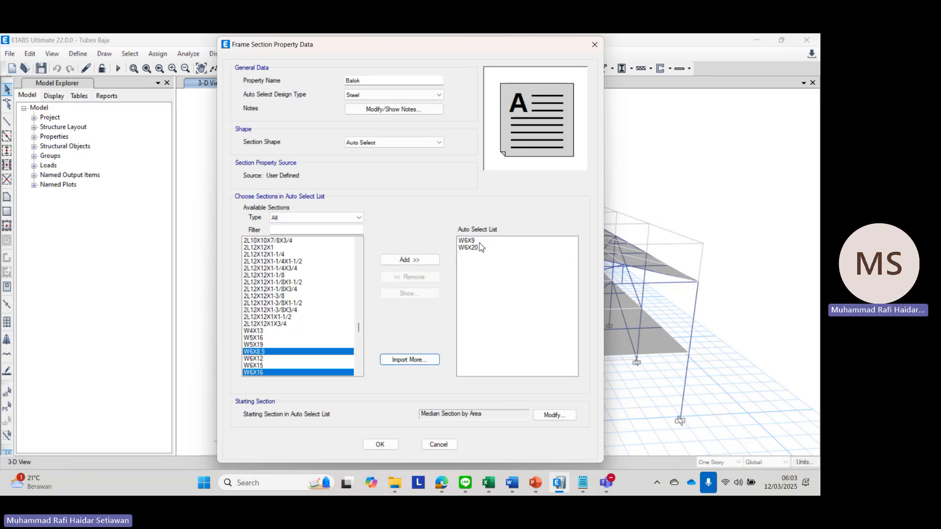
Step: Check the beam sections in Notepad and add W6X16 back to the Balok auto select list
left_click(480, 248)
left_click(582, 483)
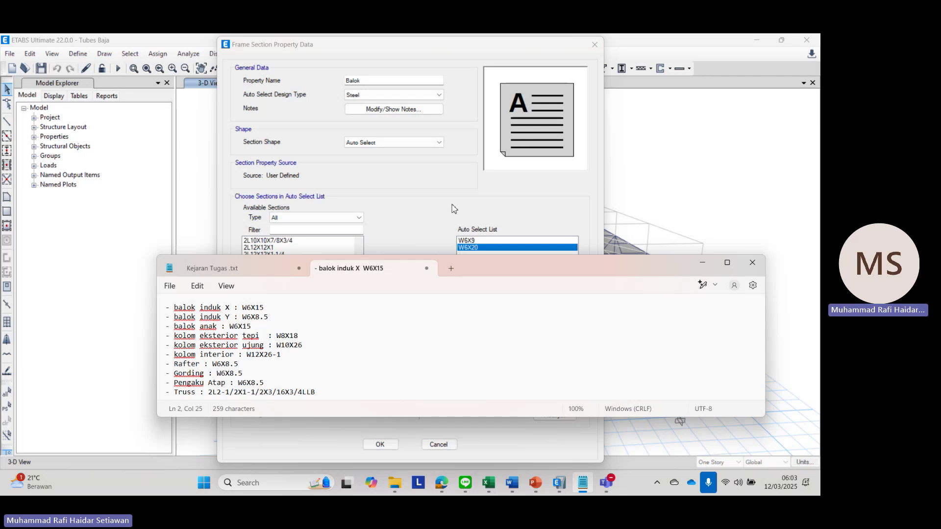
left_click(469, 209)
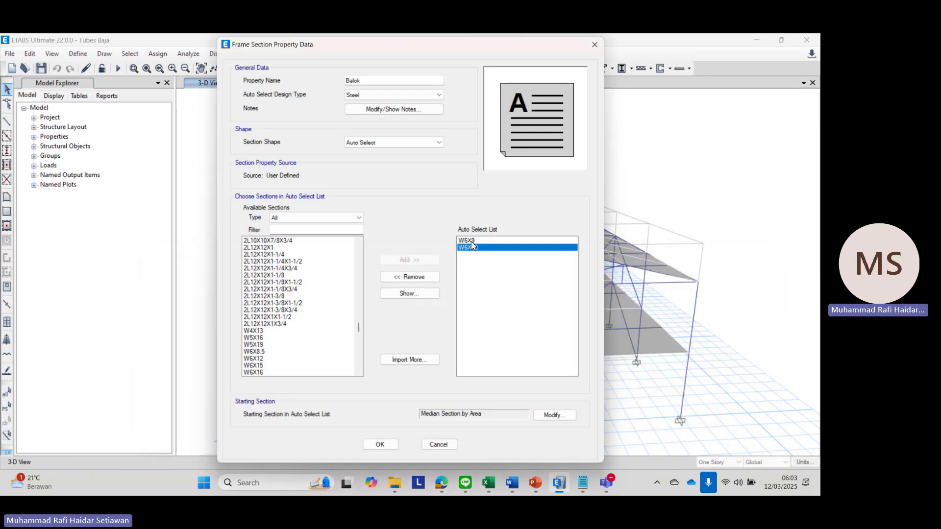
left_click(261, 373)
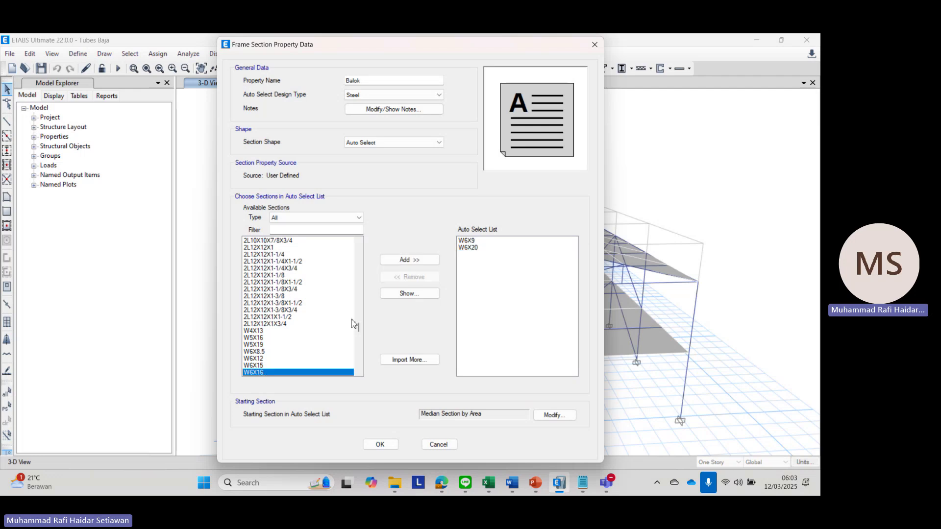
left_click(410, 260)
left_click(471, 255)
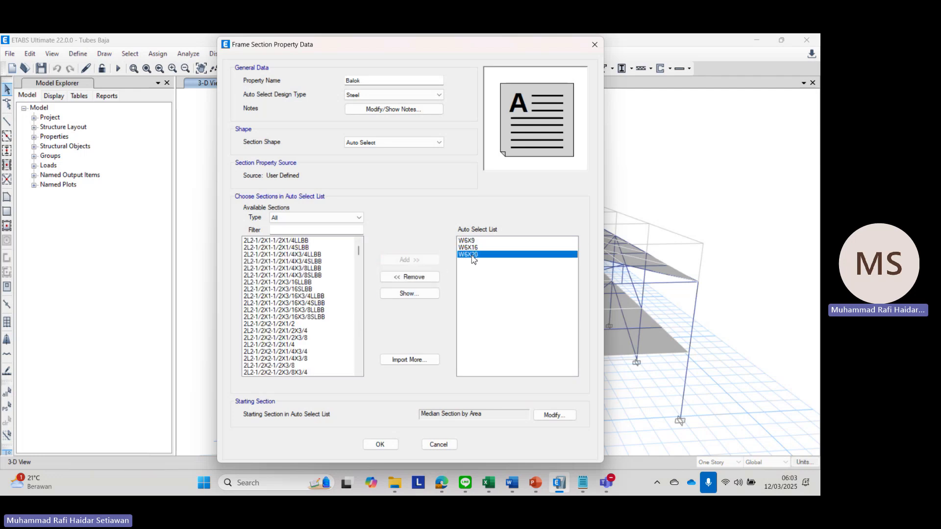
Step: Remove W6X20 from the Balok section's auto select list and save the section
left_click(420, 277)
left_click(479, 249)
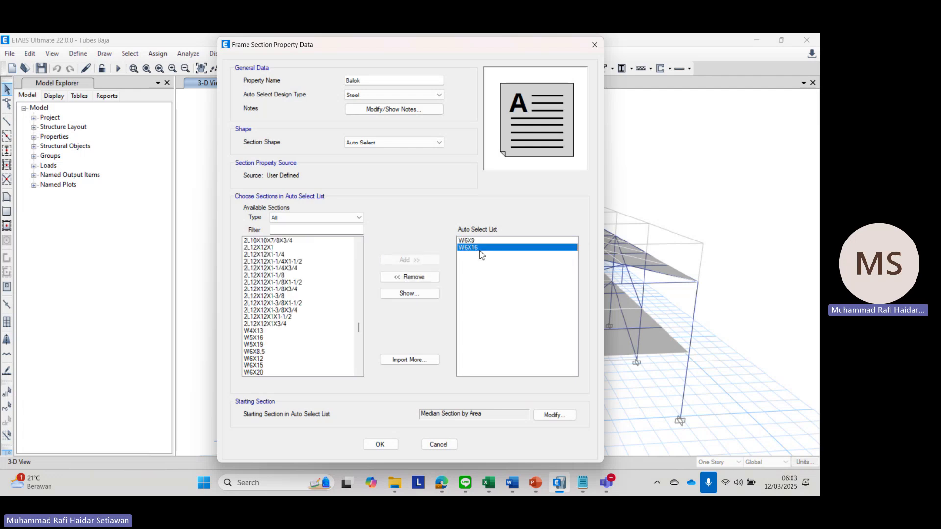
left_click(380, 443)
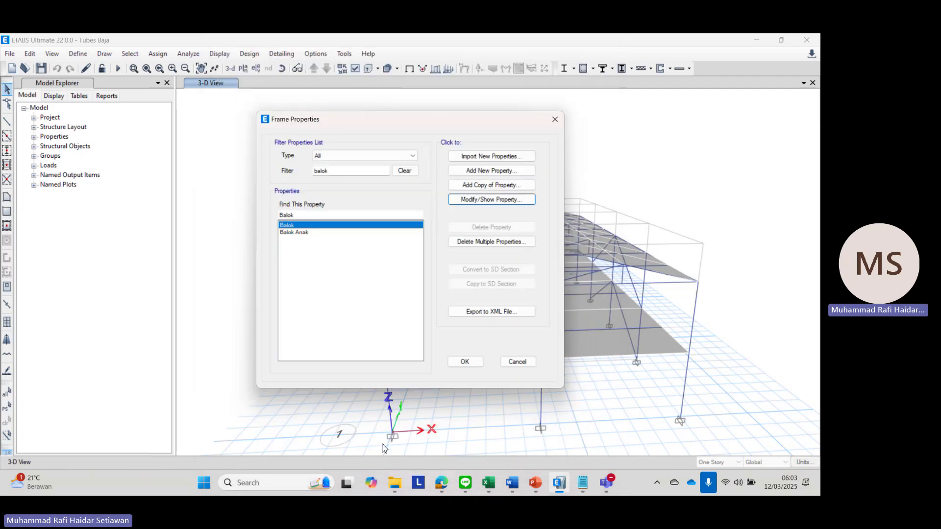
Step: Open the Balok Anak section for editing and look up the balok anak profile in the Notepad notes
left_click(317, 230)
left_click(312, 233)
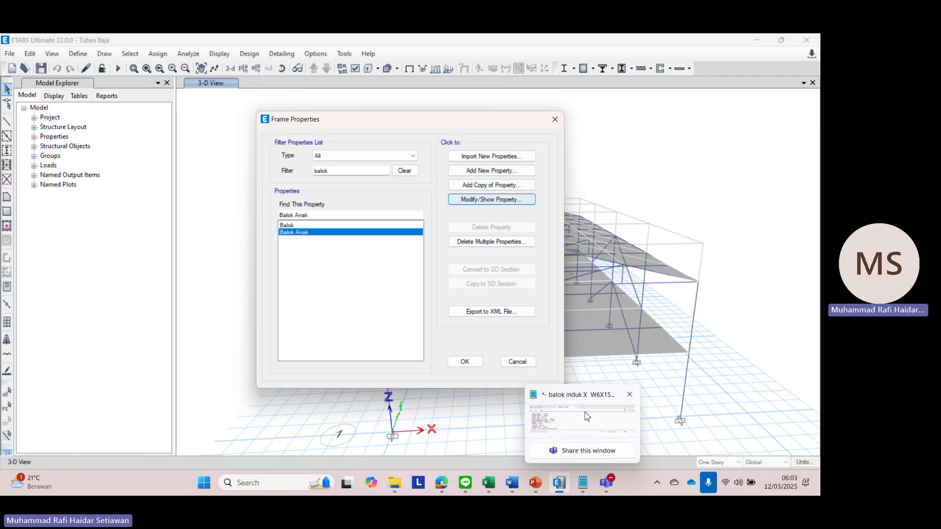
left_click(583, 483)
left_click_drag(260, 329, 236, 329)
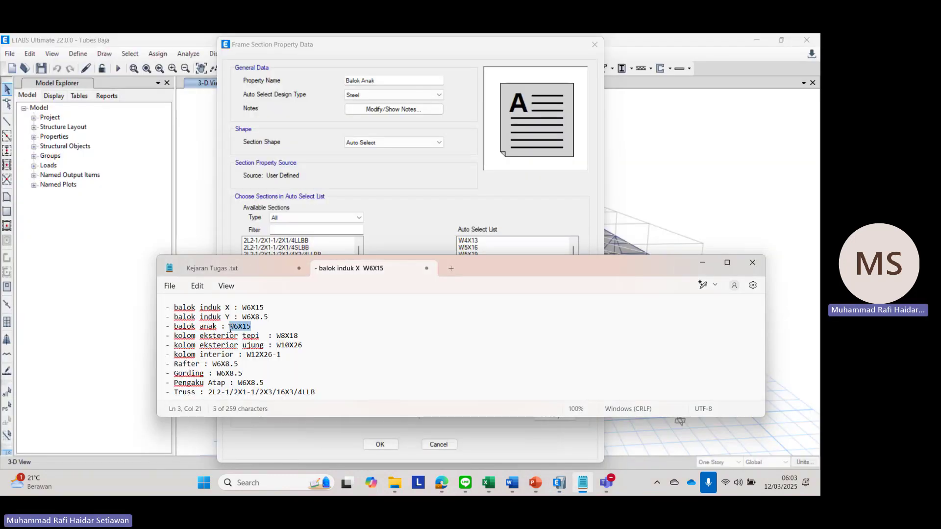
left_click(414, 206)
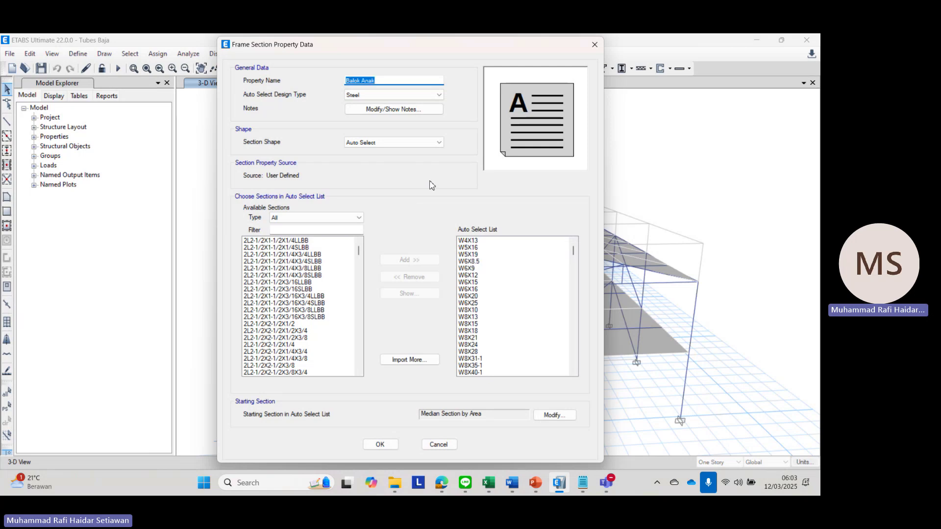
Step: Remove every section except W6X12 from the Balok Anak auto select list and save the frame properties
left_click(482, 275)
left_click_drag(480, 243, 487, 462)
left_click(411, 276)
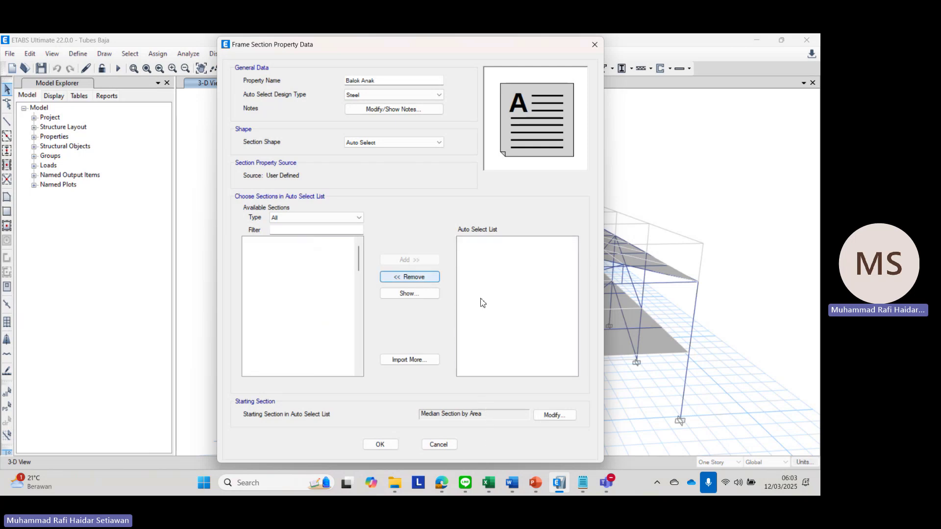
left_click(484, 243)
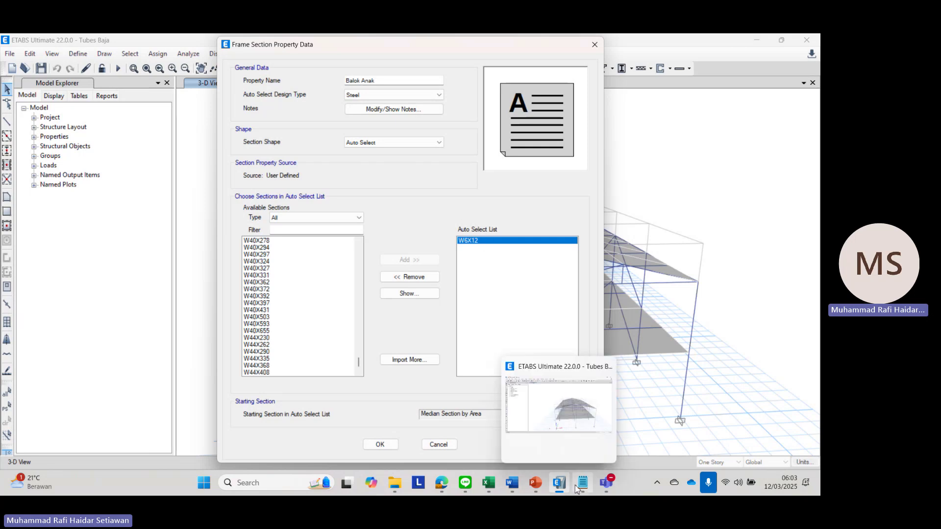
mouse_move(583, 482)
mouse_move(581, 422)
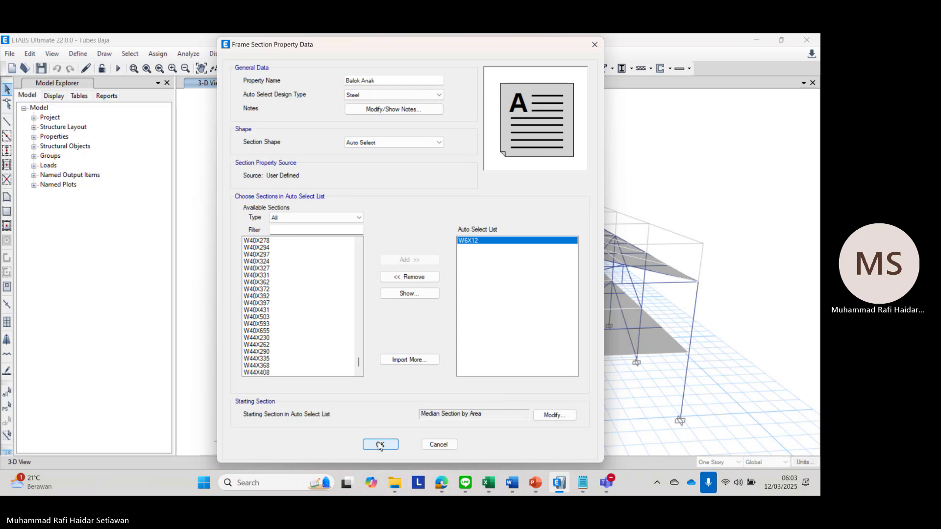
left_click(379, 445)
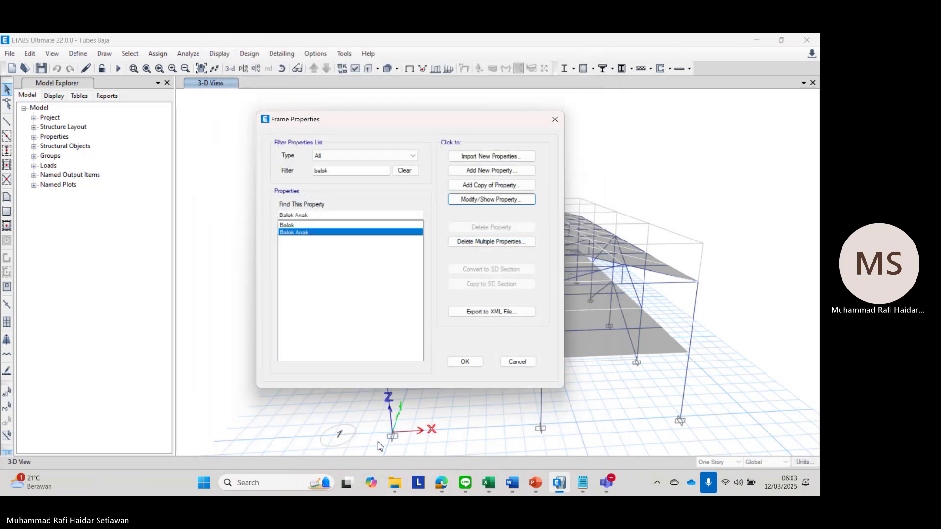
left_click(464, 362)
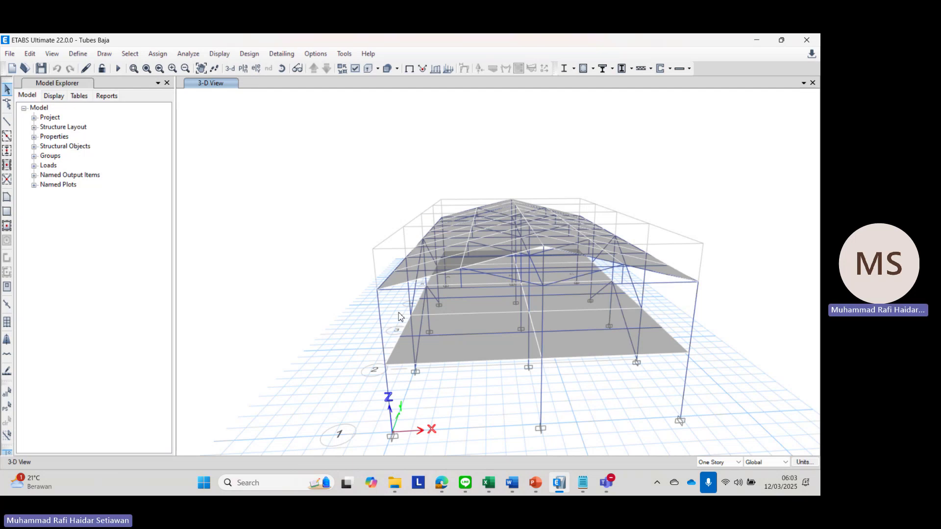
Step: Open the Kolom frame section definition and check the exterior and interior column profiles in the Notepad notes, leaving the definition unchanged
left_click(79, 54)
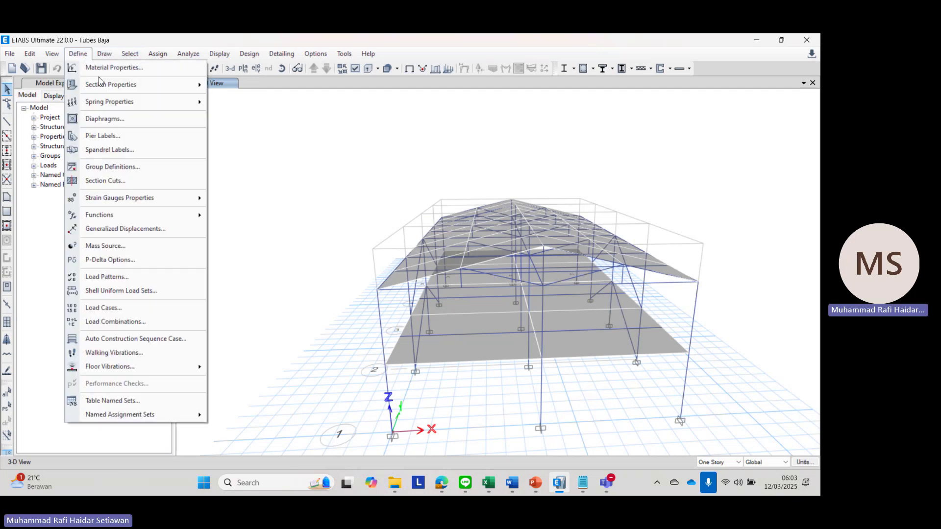
mouse_move(187, 84)
left_click(248, 87)
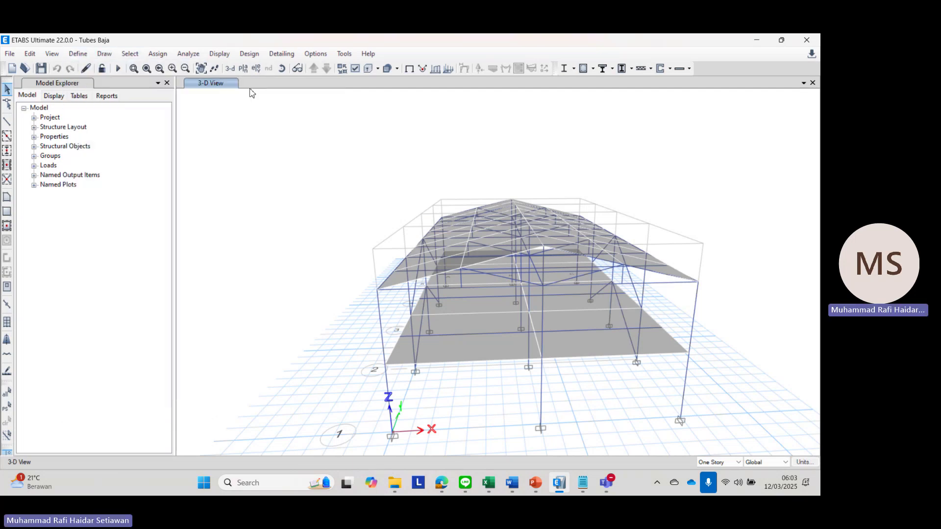
left_click(336, 169)
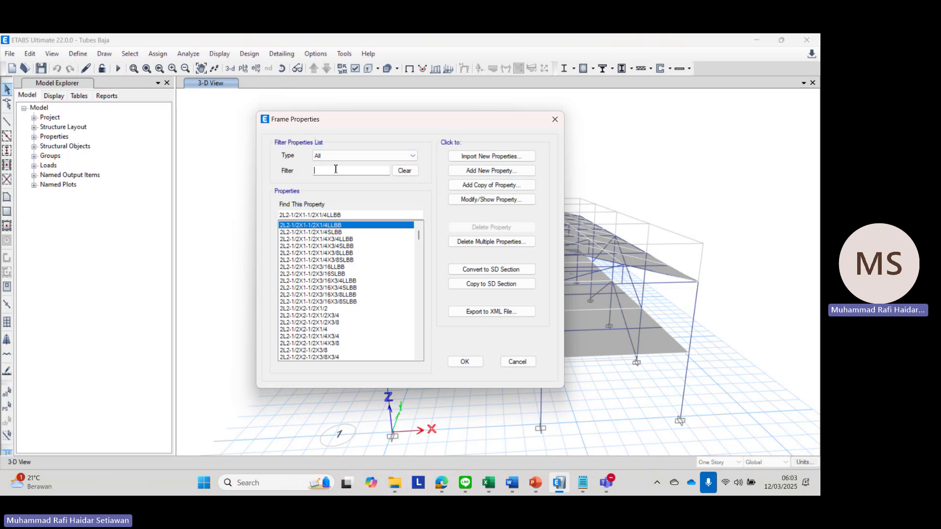
type("k")
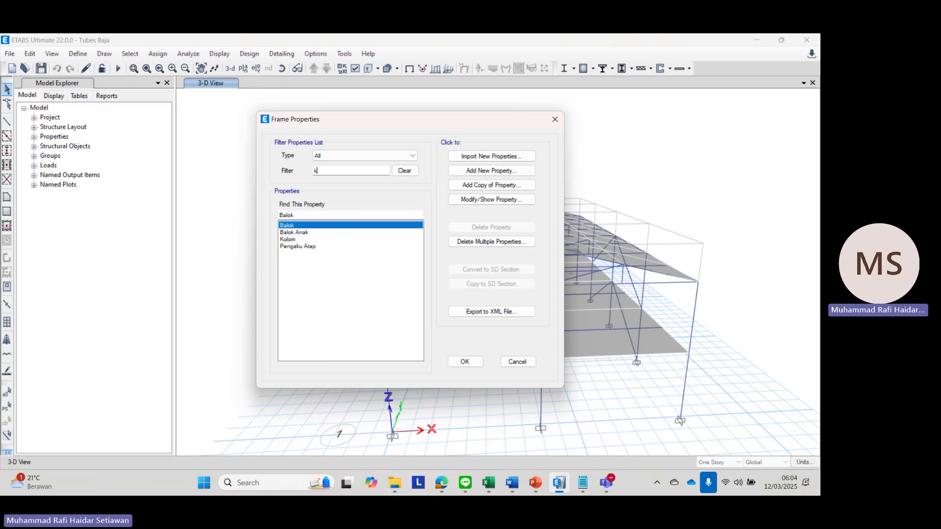
type("ol")
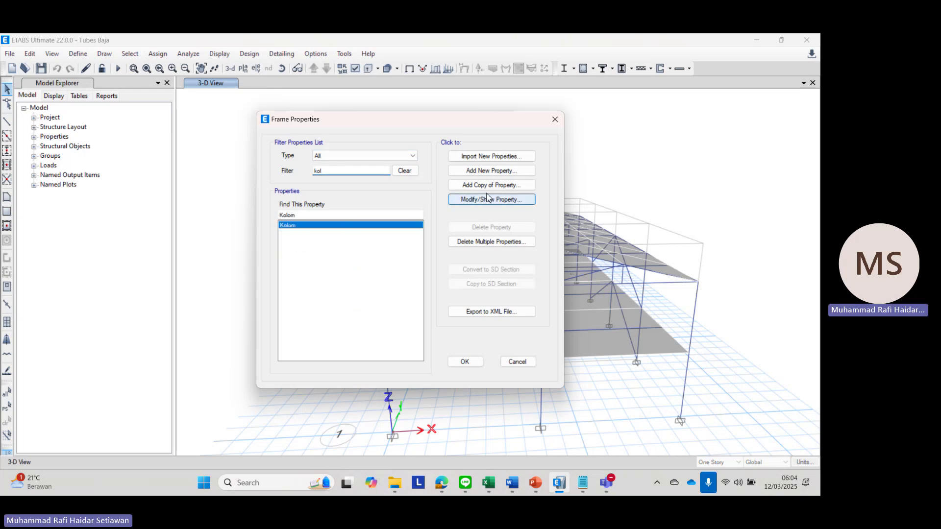
left_click(582, 483)
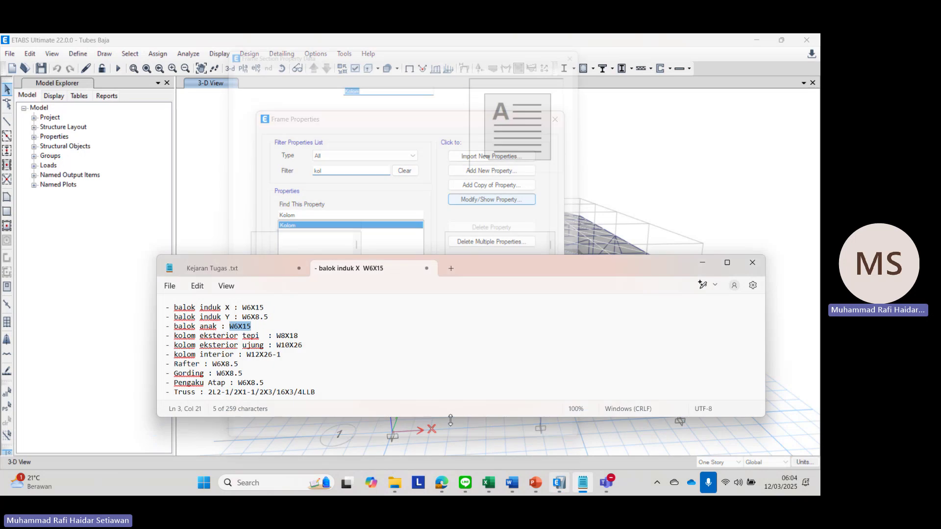
left_click(295, 336)
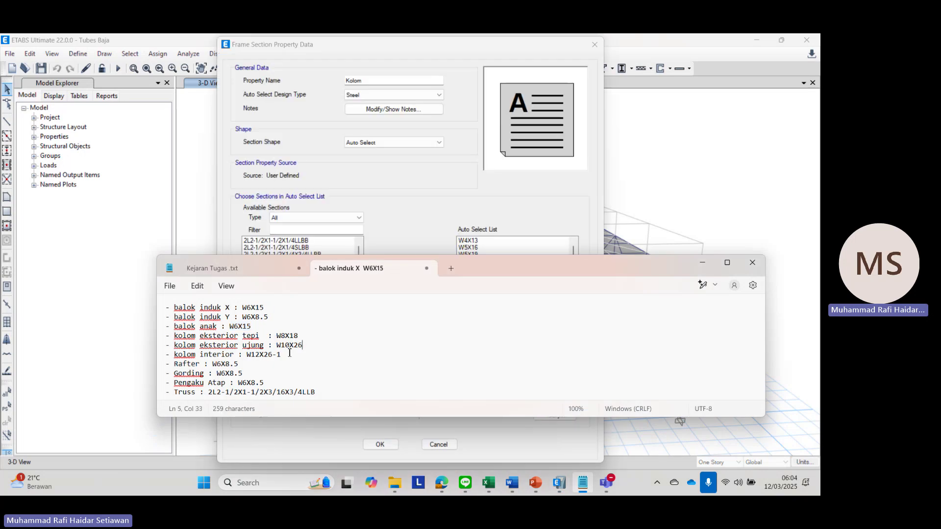
left_click(755, 263)
left_click(594, 45)
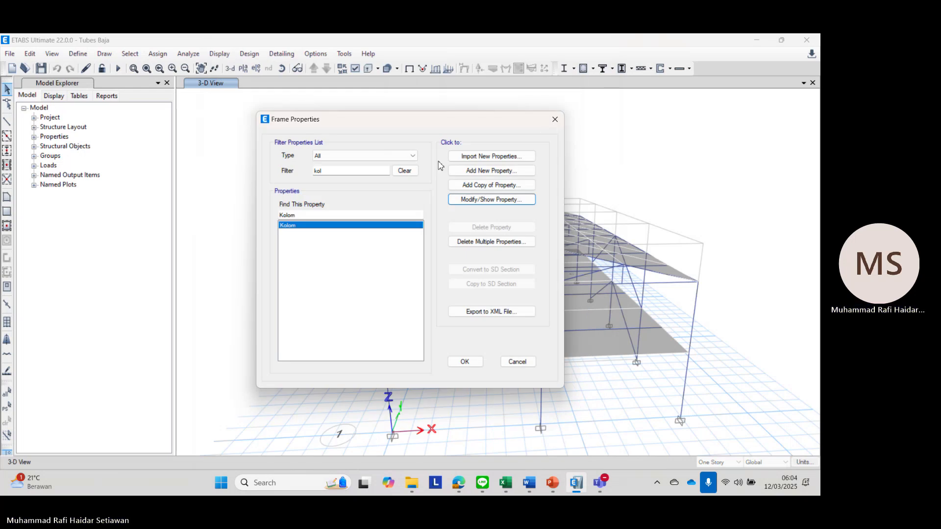
left_click(556, 119)
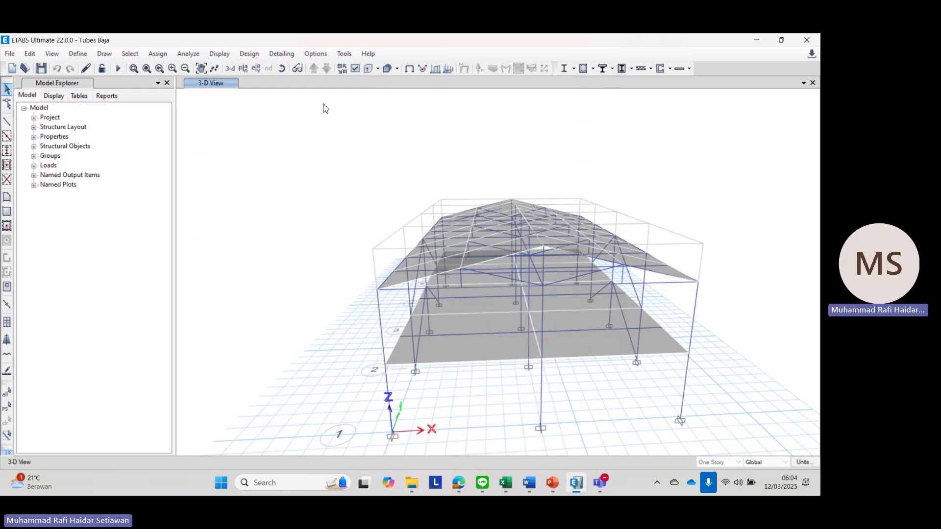
Step: Select all frames using the Kolom section and show only those columns in the 3-D view
left_click(130, 54)
mouse_move(150, 75)
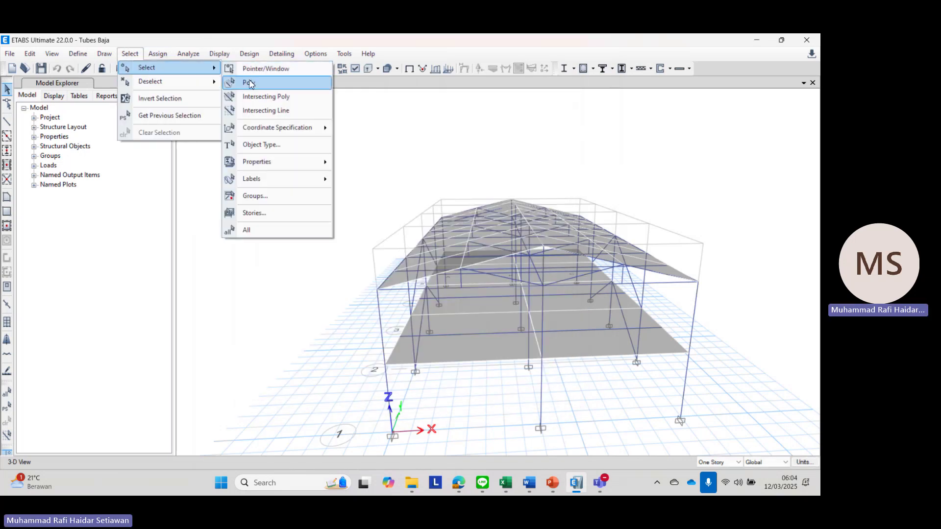
mouse_move(264, 169)
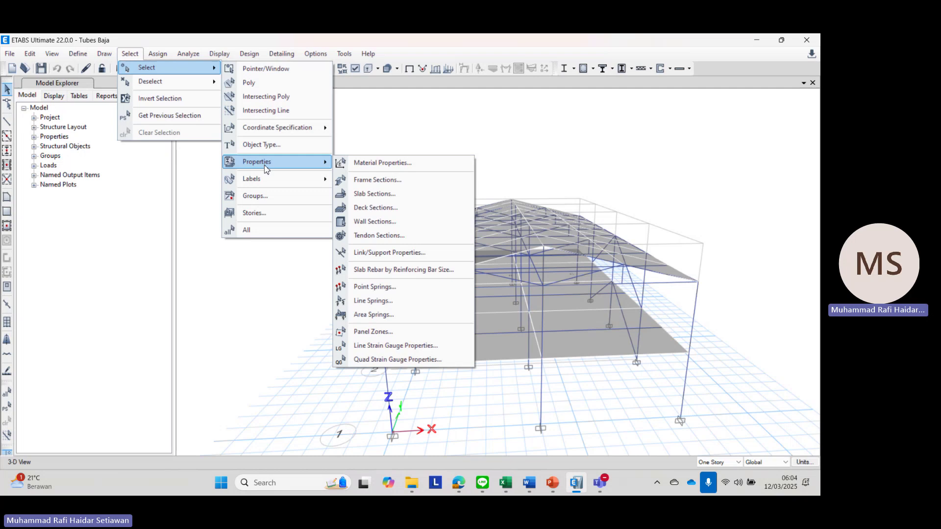
left_click(378, 181)
type("kol")
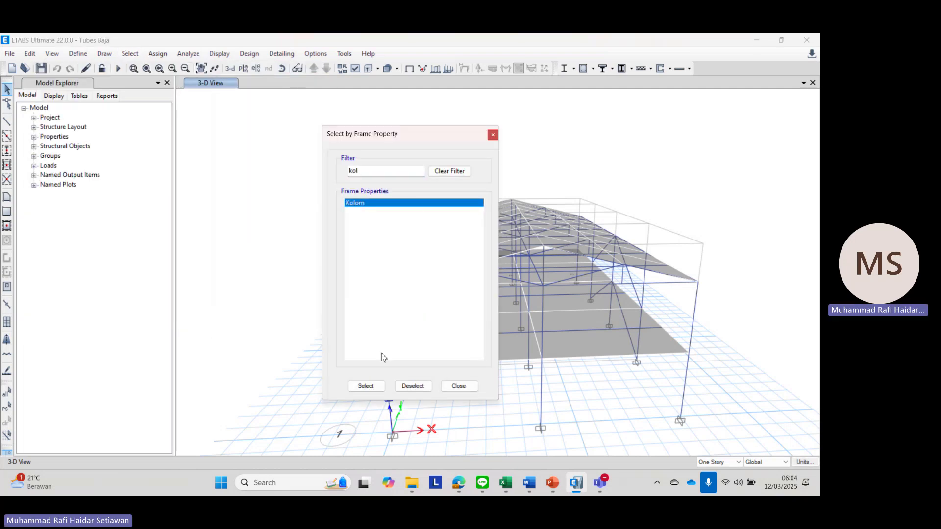
left_click(366, 386)
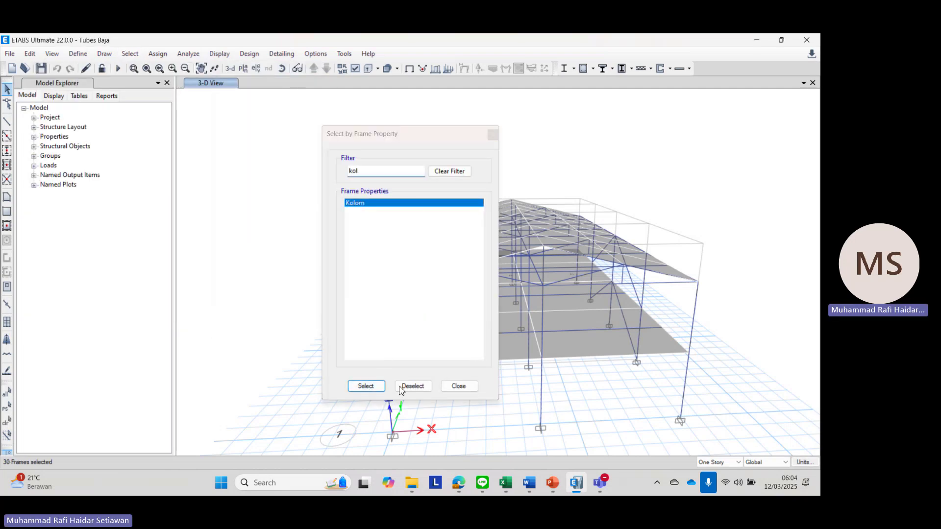
left_click(459, 386)
right_click(647, 172)
left_click(694, 230)
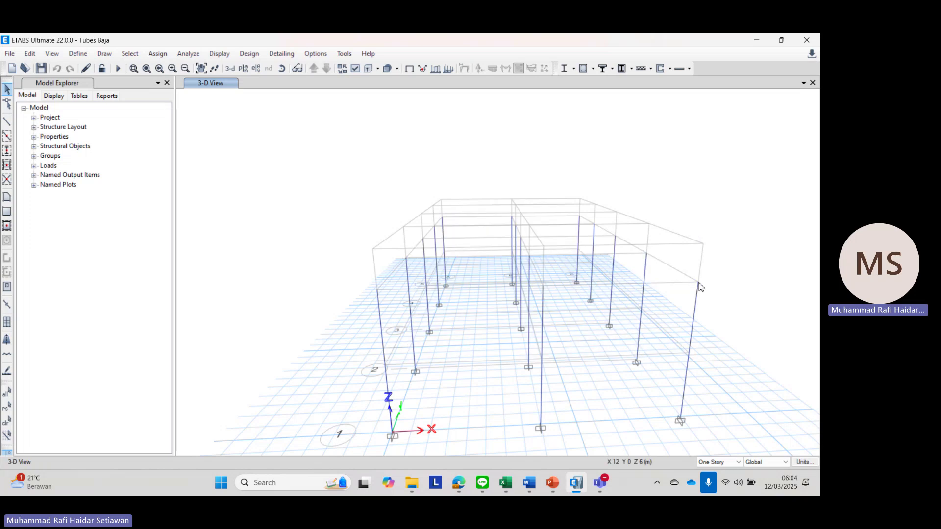
Step: Select the two corner columns on grid line 1 over their full height
middle_click_drag(708, 293, 748, 366, "shift")
left_click_drag(748, 365, 696, 277)
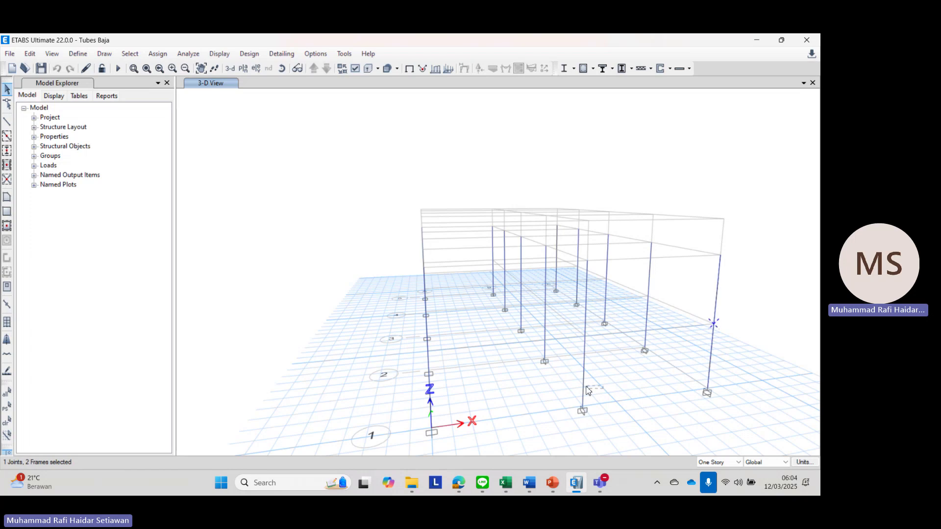
middle_click_drag(618, 390, 563, 376)
left_click_drag(543, 376, 521, 359)
middle_click_drag(521, 359, 657, 364, "shift")
left_click(655, 364)
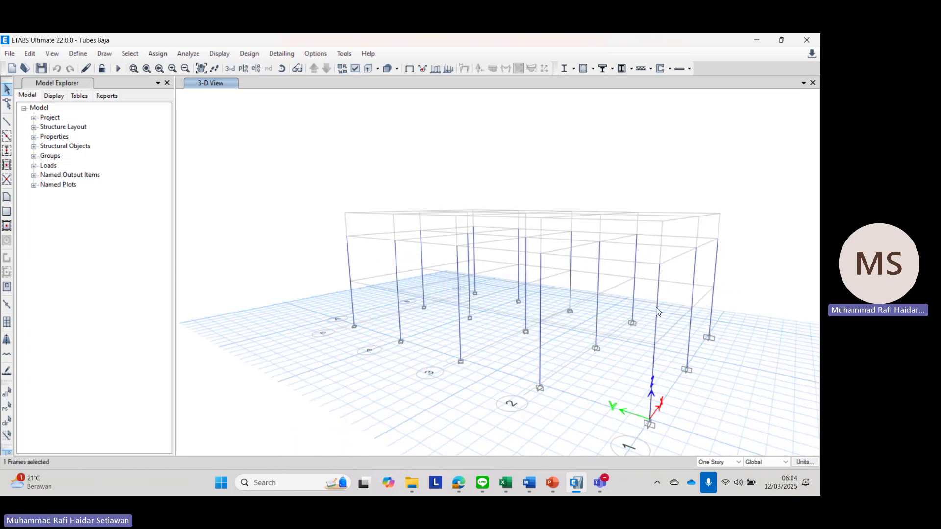
middle_click_drag(664, 307, 716, 344, "shift")
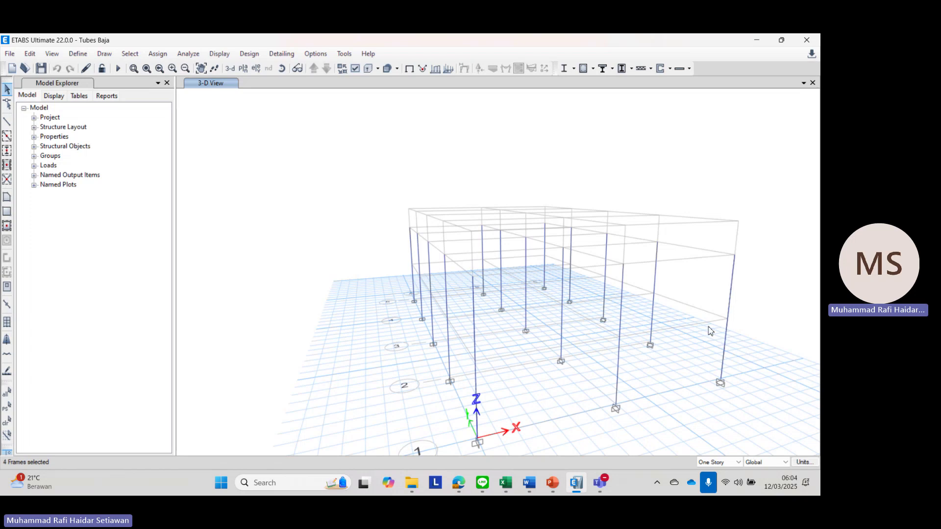
Step: Add the two corner columns at the end opposite grid line 1 to the selection
middle_click_drag(609, 329, 289, 323, "shift")
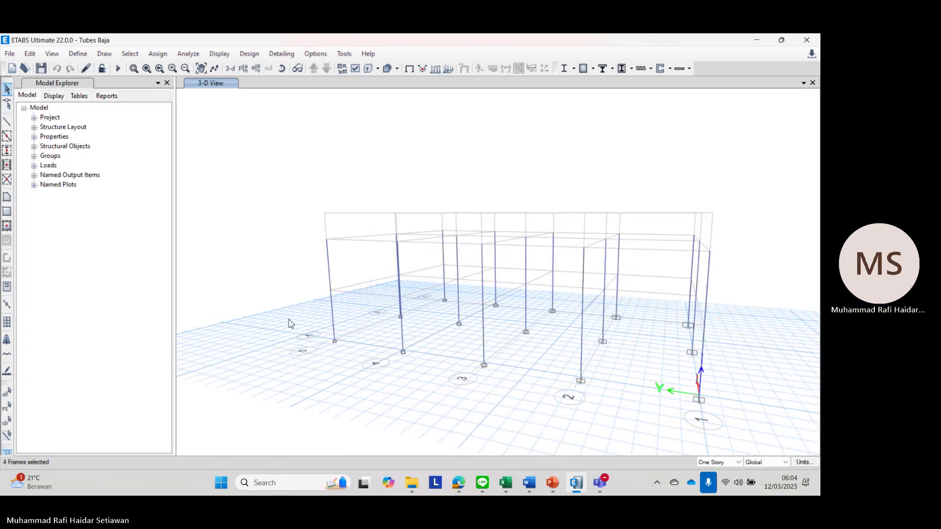
left_click_drag(344, 325, 304, 256)
mouse_move(289, 301)
middle_mouse_down("shift")
mouse_move(368, 323)
mouse_move(353, 361)
middle_mouse_up("shift")
left_click_drag(346, 374, 300, 300)
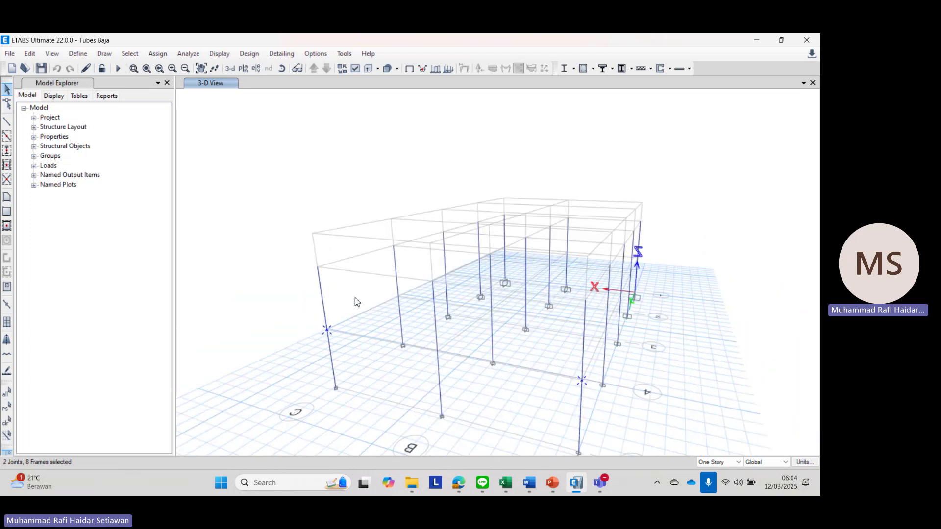
scroll(324, 318, "down", 3)
scroll(359, 318, "up", 3)
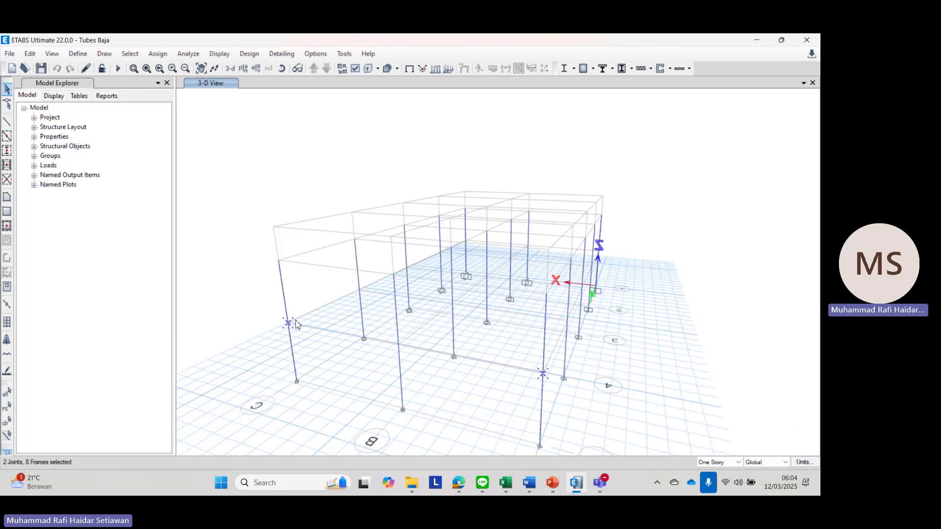
Step: Open the frame section property assignment for the selected corner columns and browse the section list down to the W10 shapes
left_click(158, 53)
mouse_move(174, 82)
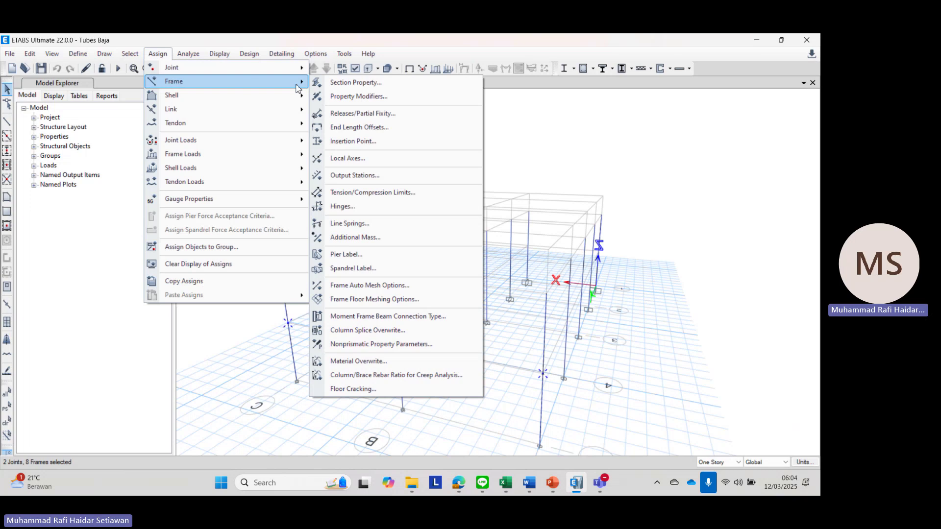
left_click(376, 85)
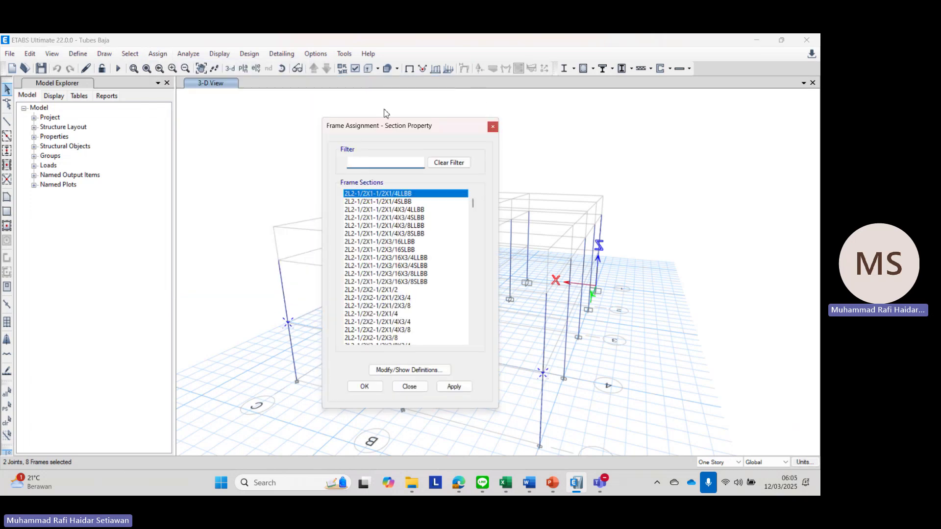
scroll(420, 261, "down", 15)
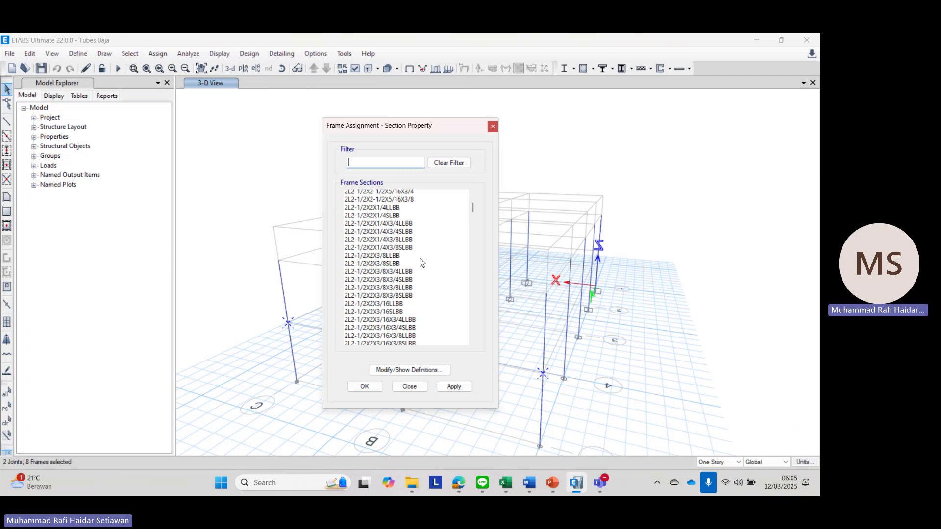
scroll(420, 260, "down", 20)
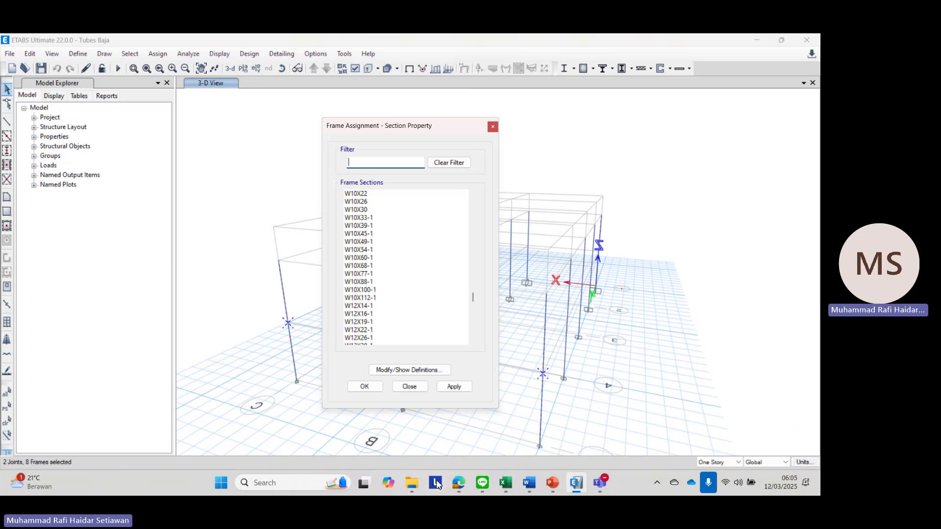
Step: Open the Notepad notes, check the exterior column profiles listed there, and return to the ETABS section assignment
left_click(259, 484)
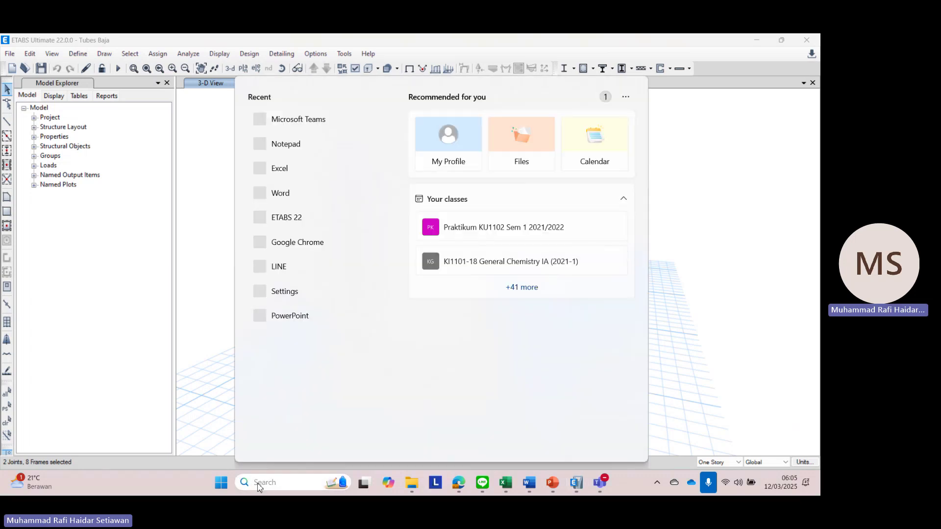
type("not")
key("Return")
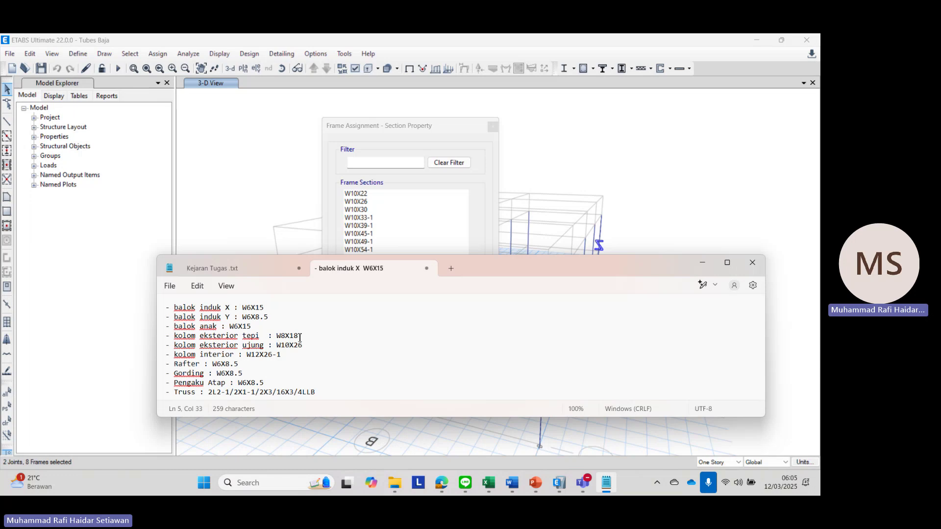
left_click_drag(299, 337, 277, 337)
left_click(390, 143)
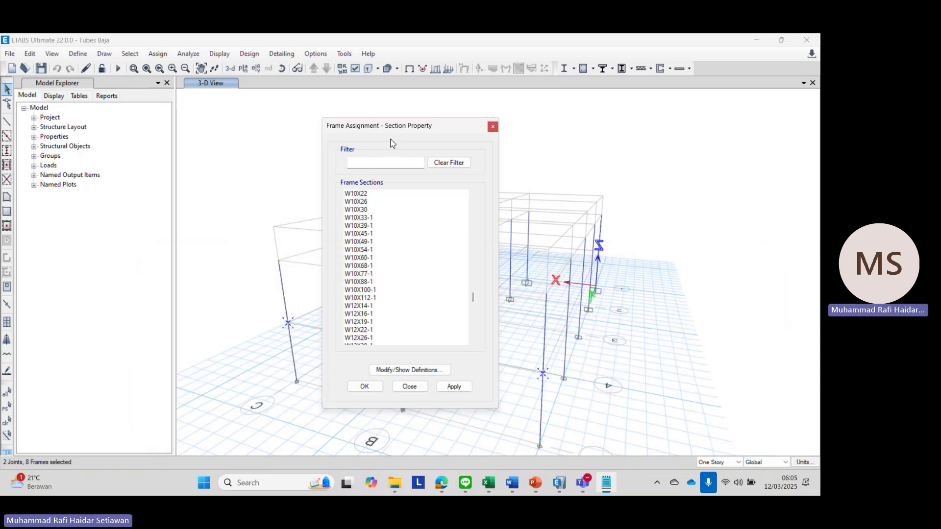
Step: Filter the frame sections by W8X, assign W8X21 to the selected corner columns, and close the assignment
type("W8X")
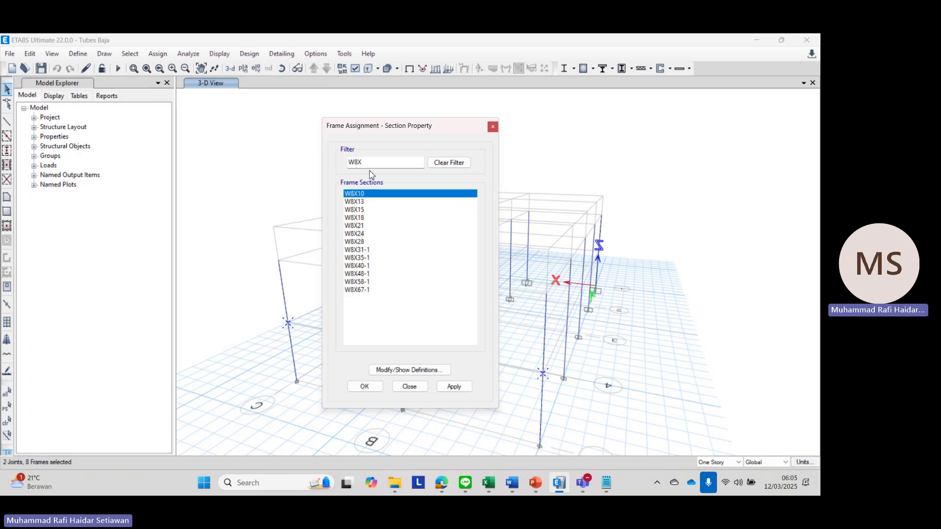
left_click(365, 216)
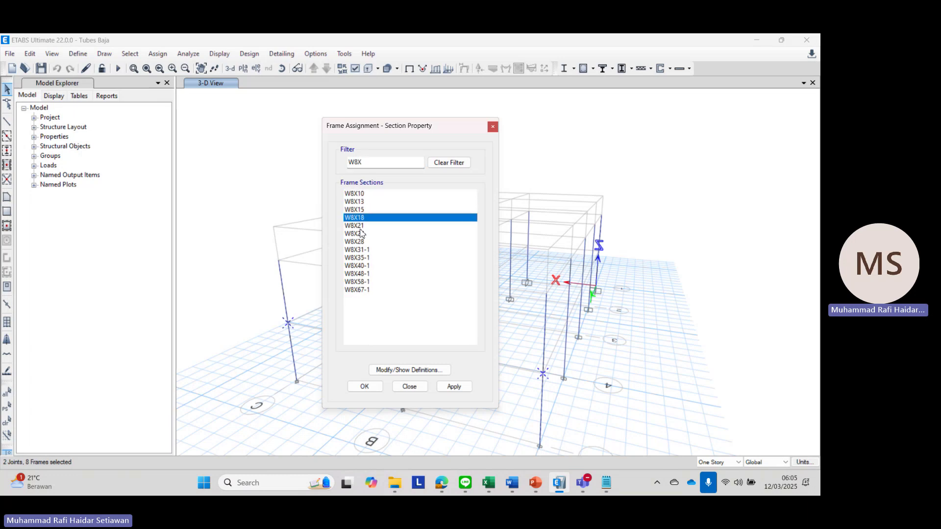
left_click(363, 227)
left_click(363, 220)
left_click(365, 226)
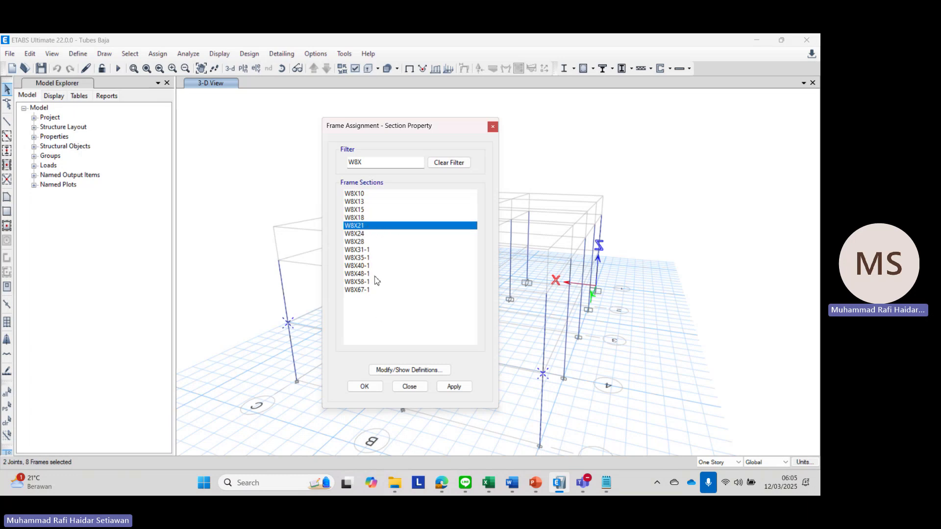
left_click(454, 387)
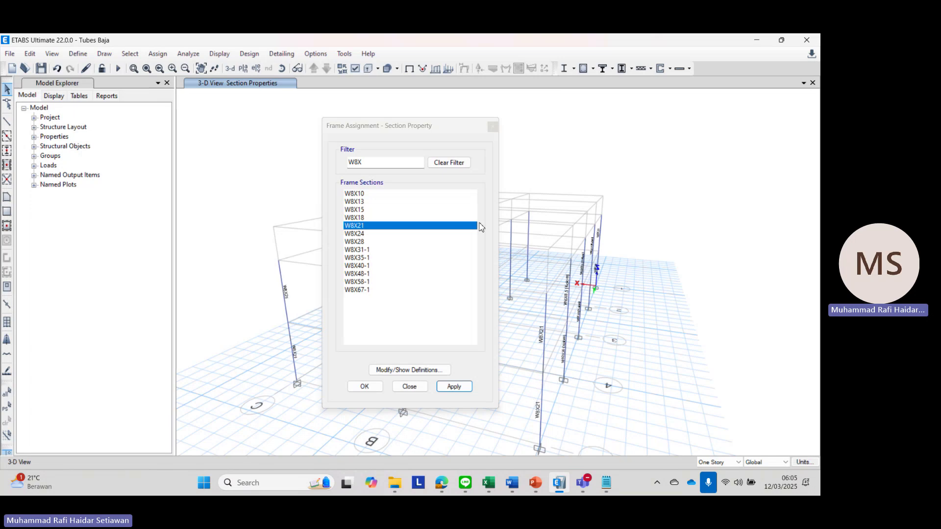
left_click(428, 132)
left_click_drag(429, 133, 579, 156)
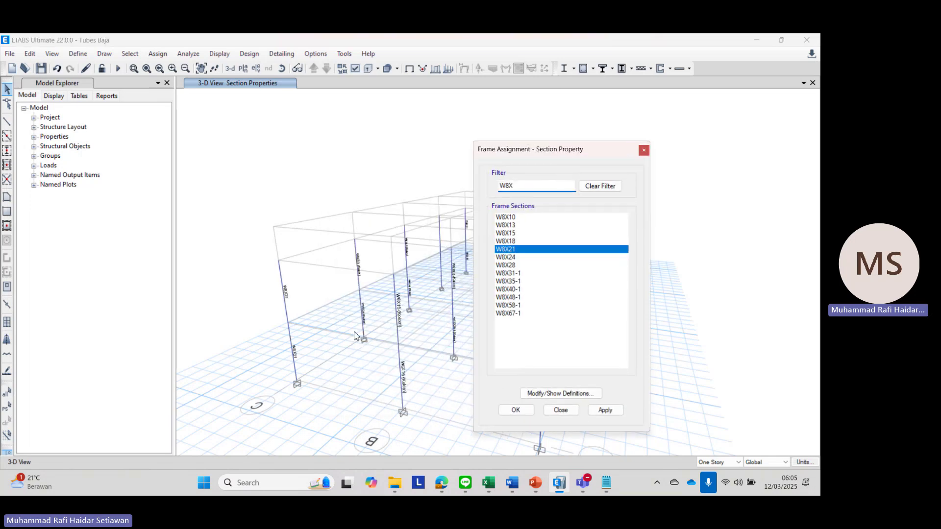
middle_click_drag(411, 372, 429, 307, "shift")
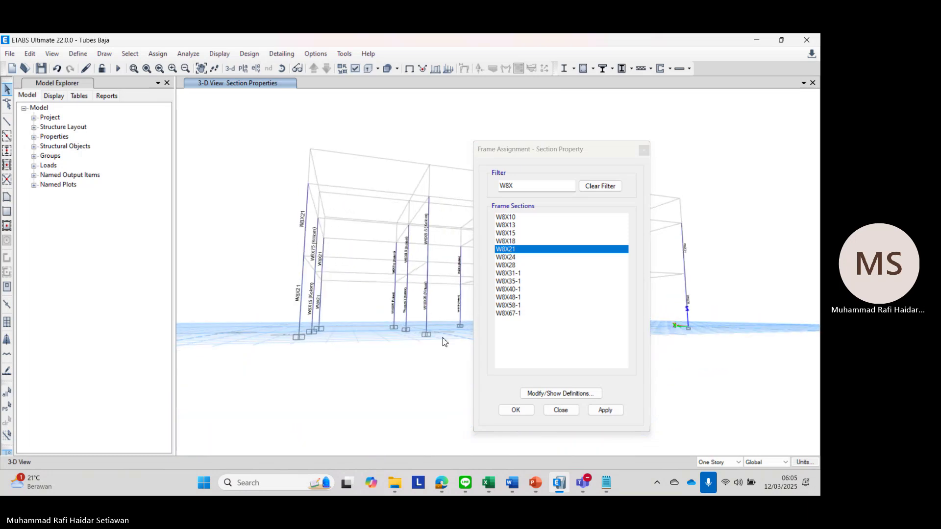
left_click(515, 409)
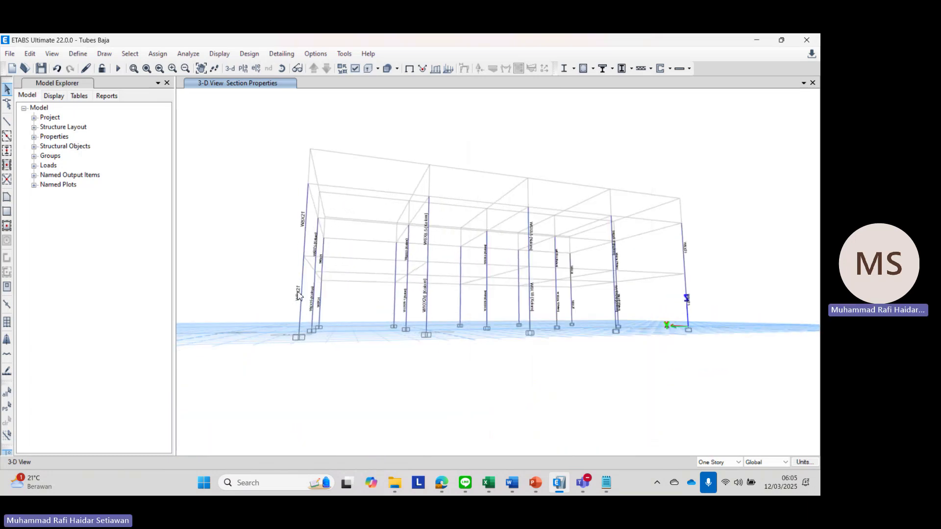
Step: Inspect the section property in the information of the Story1 corner column C5 and leave it unchanged
right_click(298, 294)
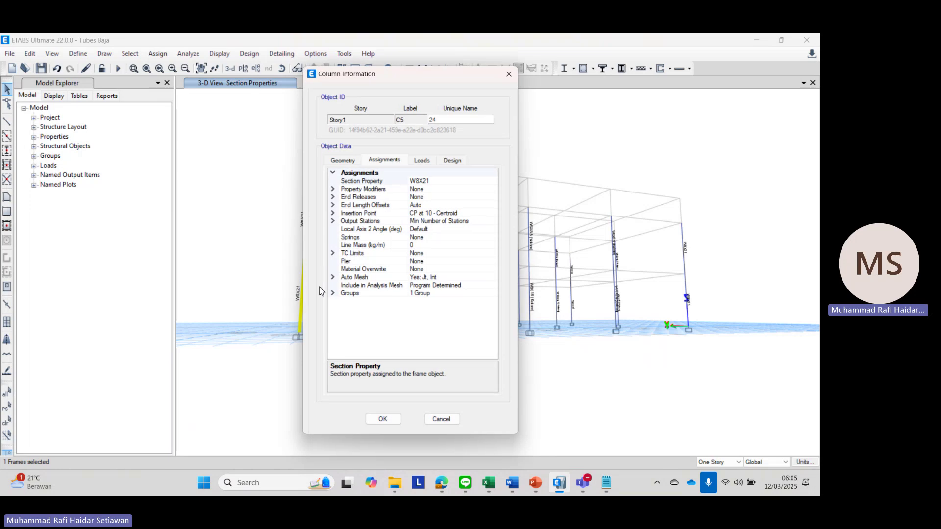
left_click(432, 181)
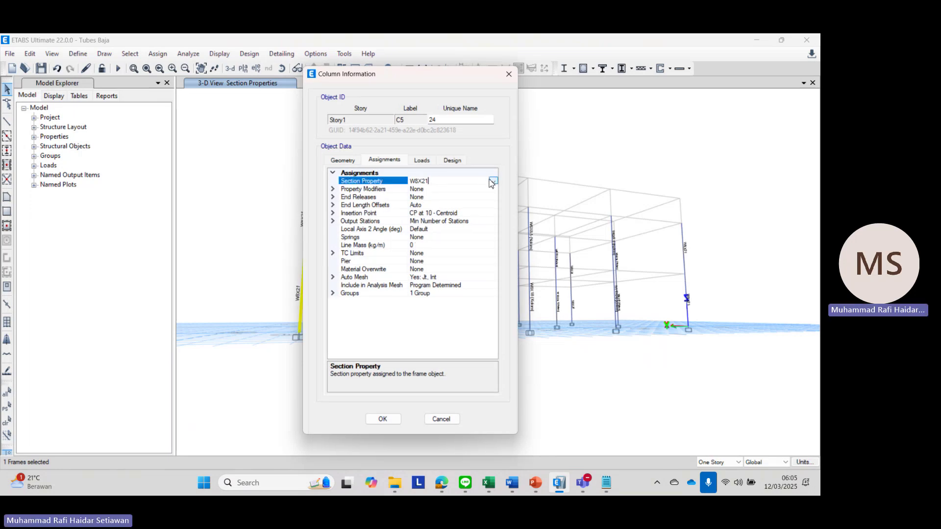
left_click(493, 181)
left_click(493, 180)
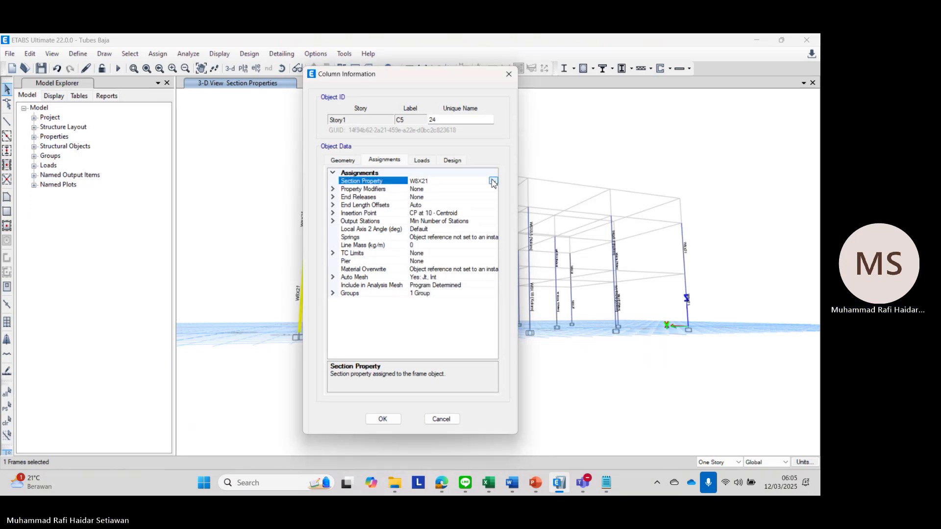
left_click(508, 74)
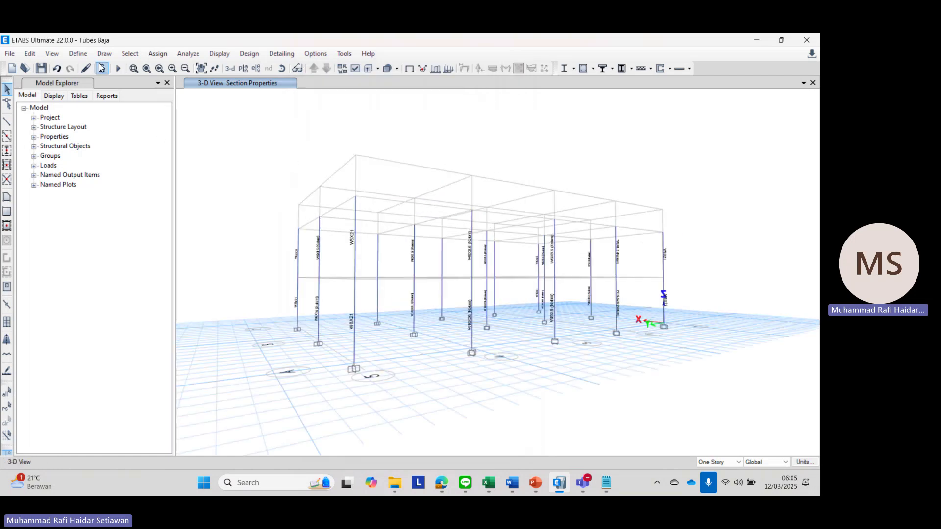
left_click(78, 53)
mouse_move(100, 86)
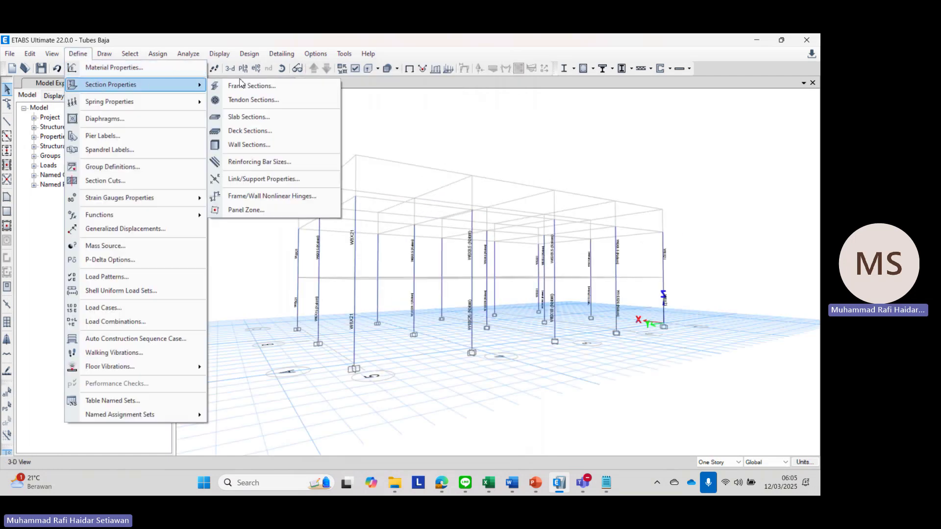
left_click(248, 86)
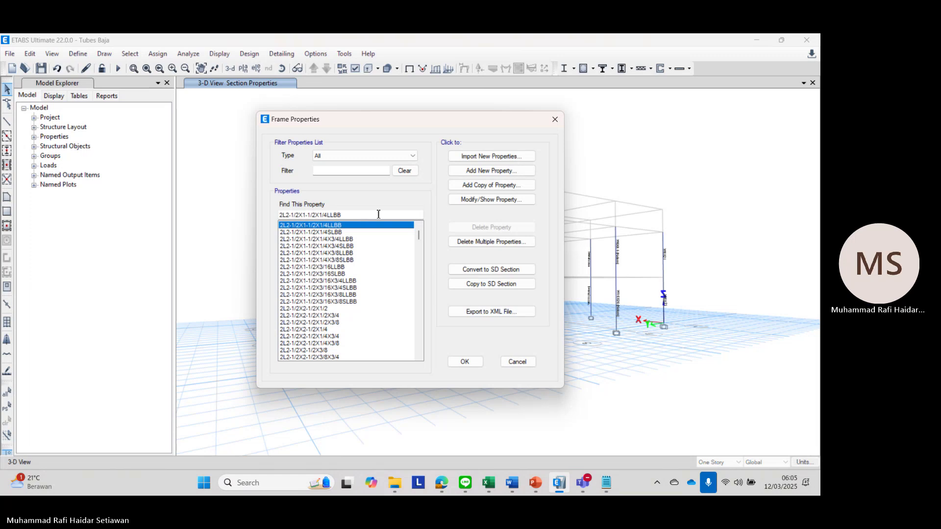
left_click(488, 171)
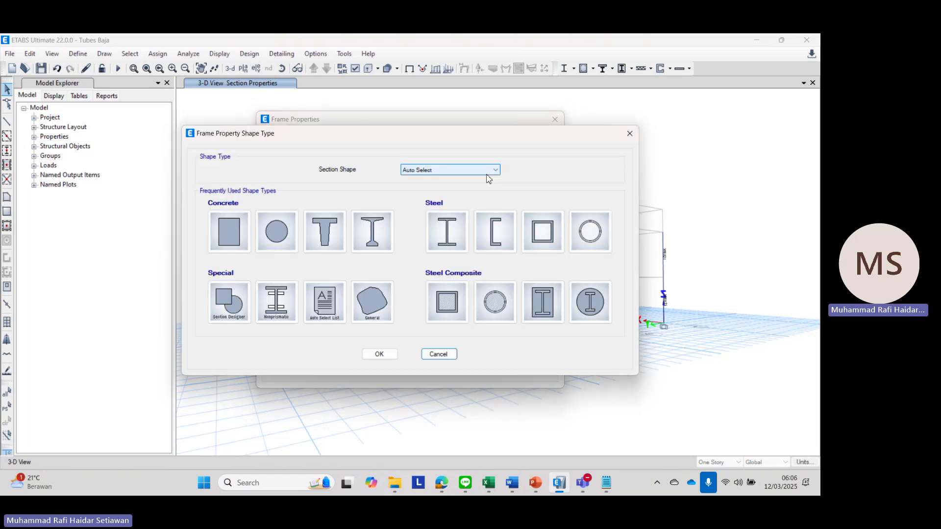
left_click(455, 237)
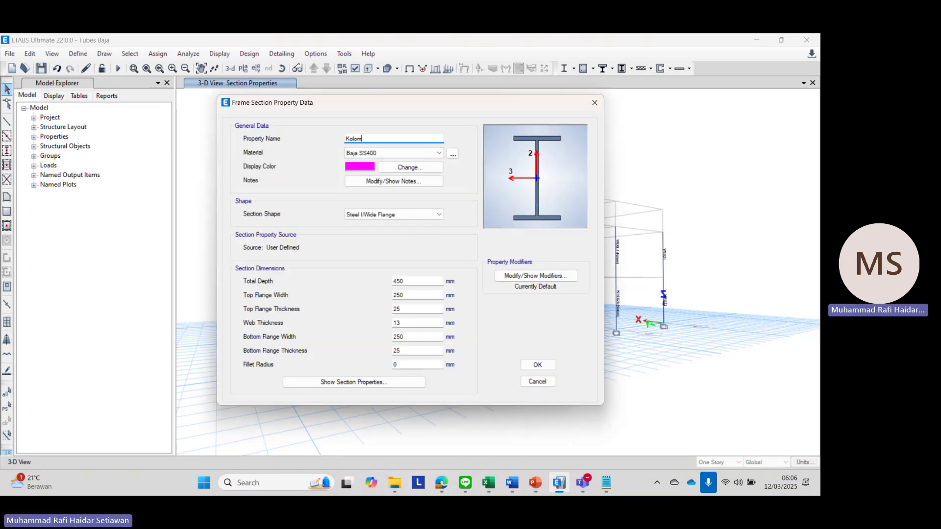
type("E")
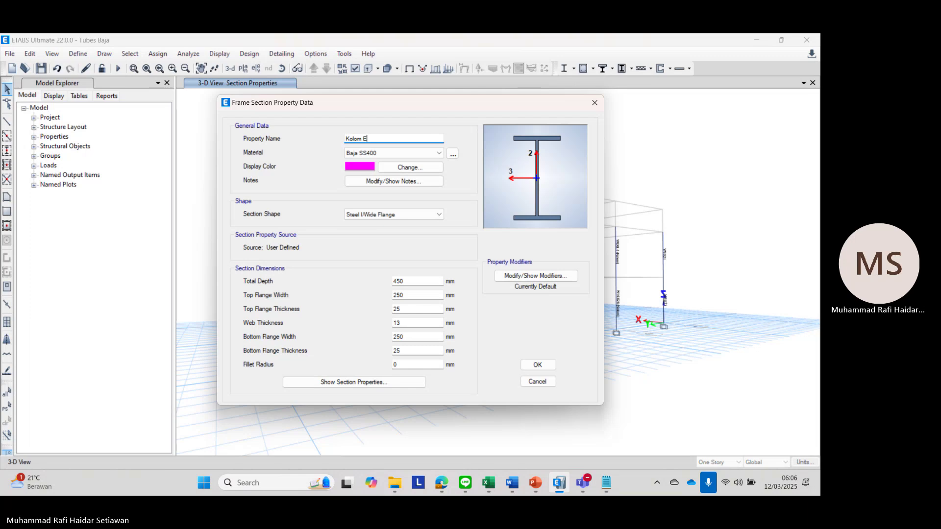
type("ksterior Tepi")
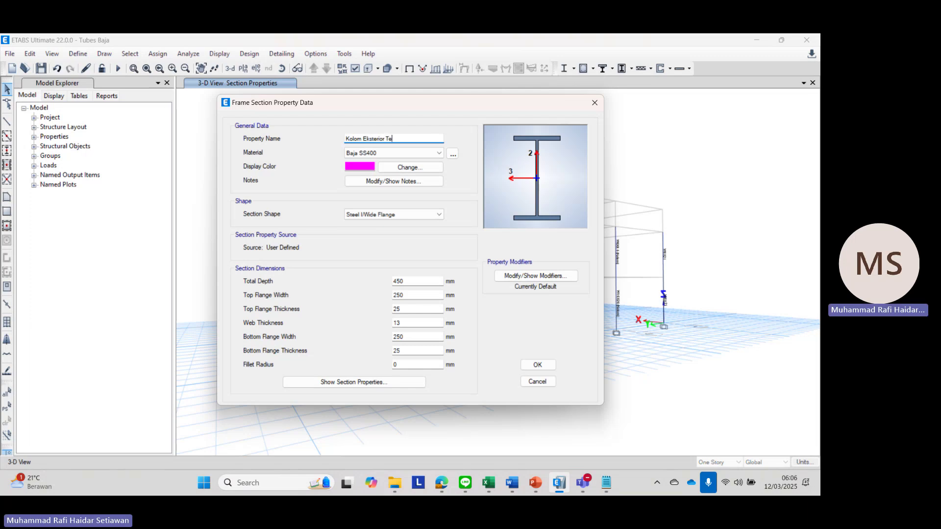
left_click(409, 282)
left_click_drag(409, 281, 372, 285)
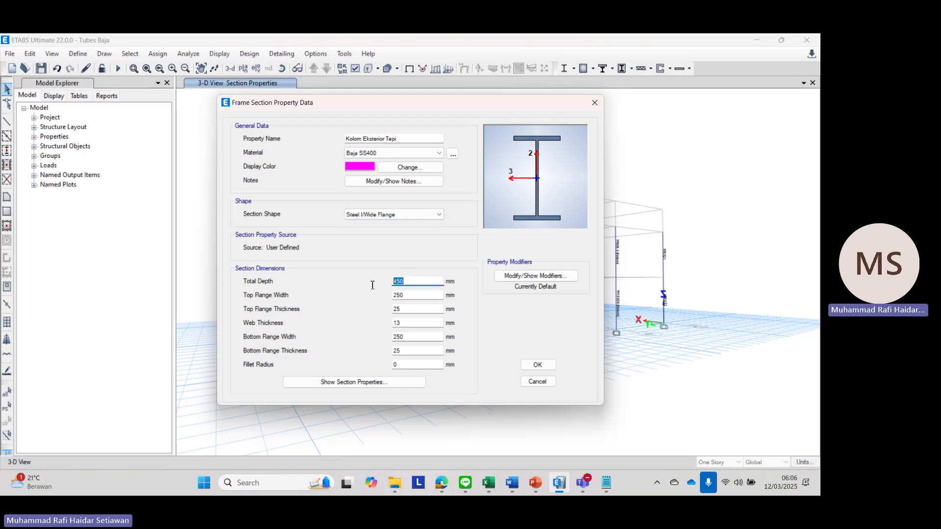
double_click(395, 299)
key("Tab")
double_click(395, 337)
left_click(529, 383)
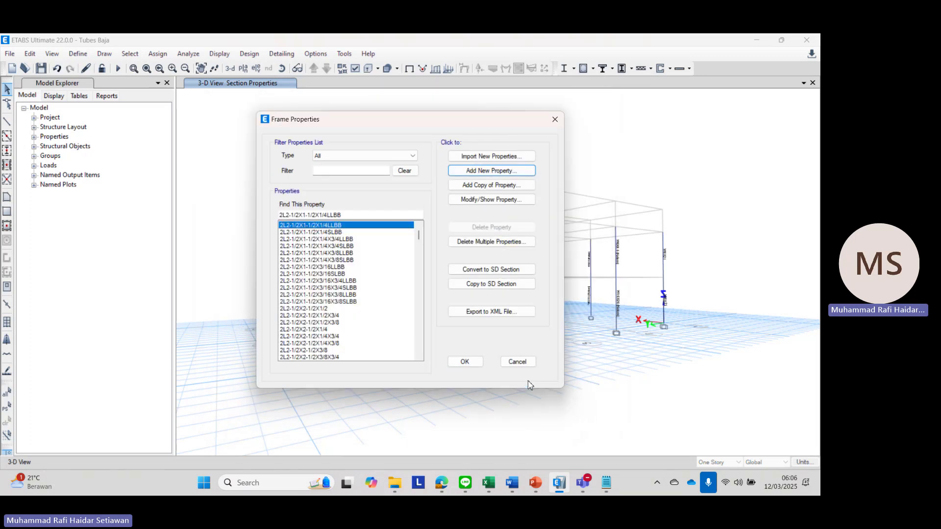
left_click(525, 365)
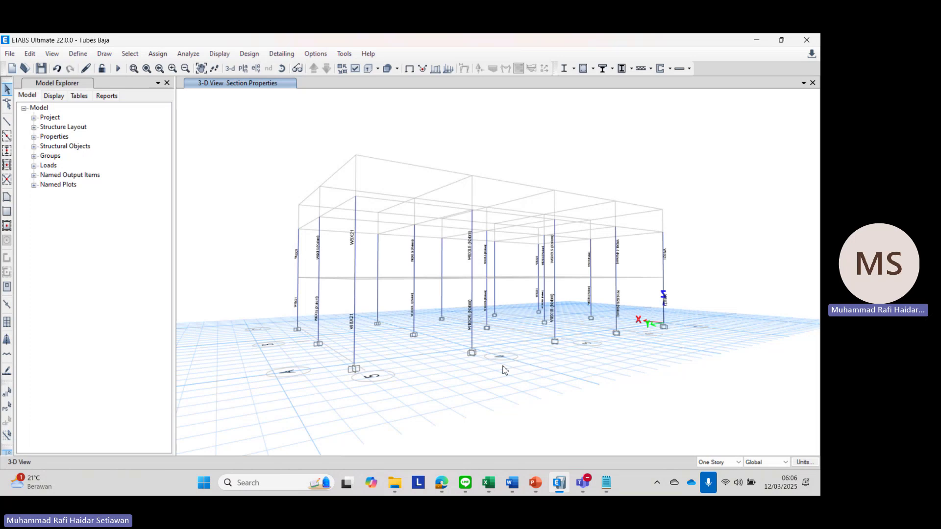
Step: Select the exterior edge columns at grid intersections B-5 and A-4 over their full height
right_click_drag(454, 360, 457, 360)
left_click(320, 380)
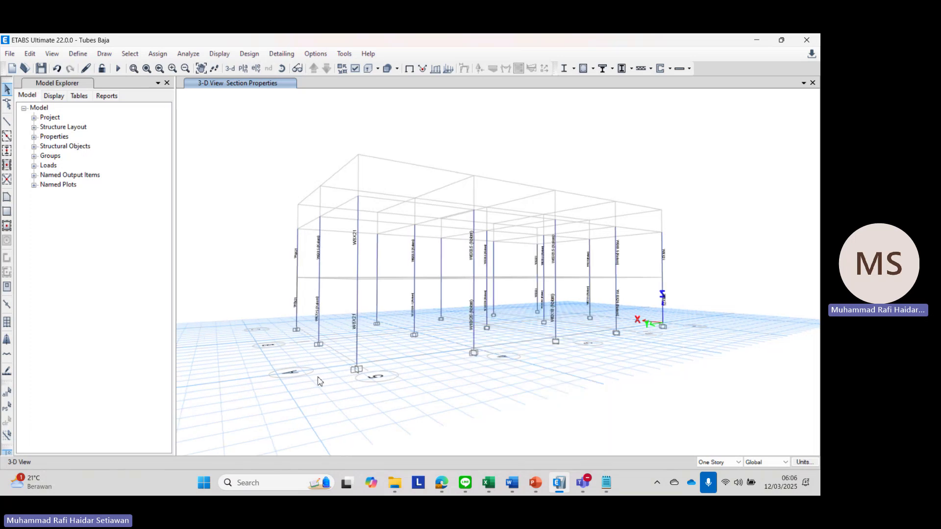
middle_click_drag(315, 381, 343, 329, "shift")
left_click(332, 314)
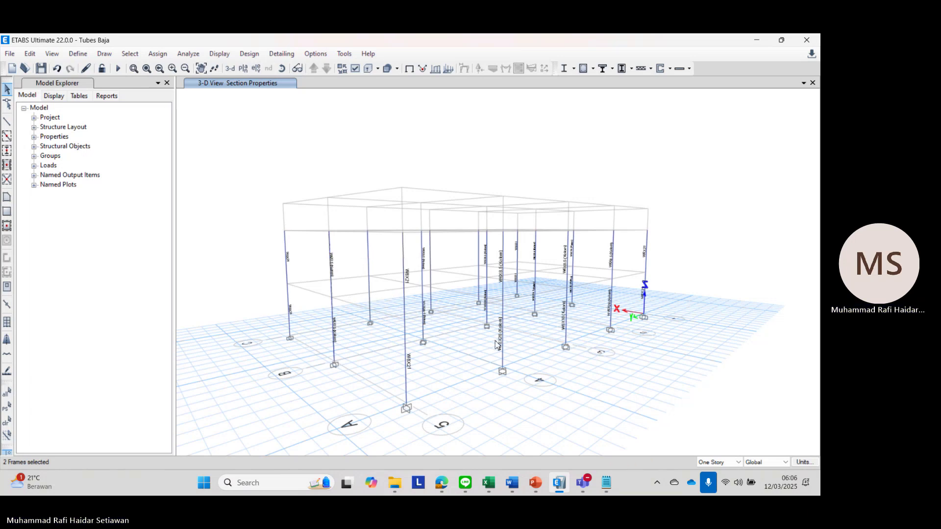
middle_click_drag(498, 341, 449, 329, "shift")
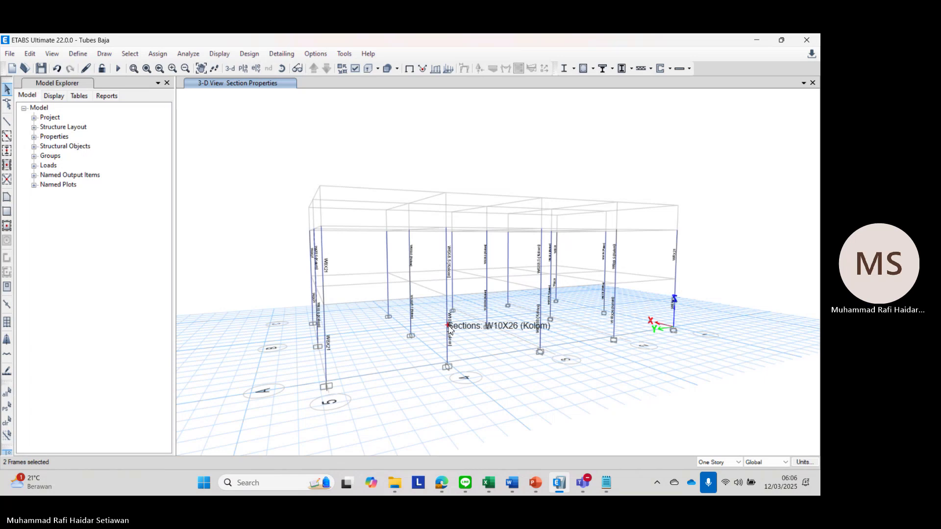
middle_click_drag(443, 257, 451, 336, "shift")
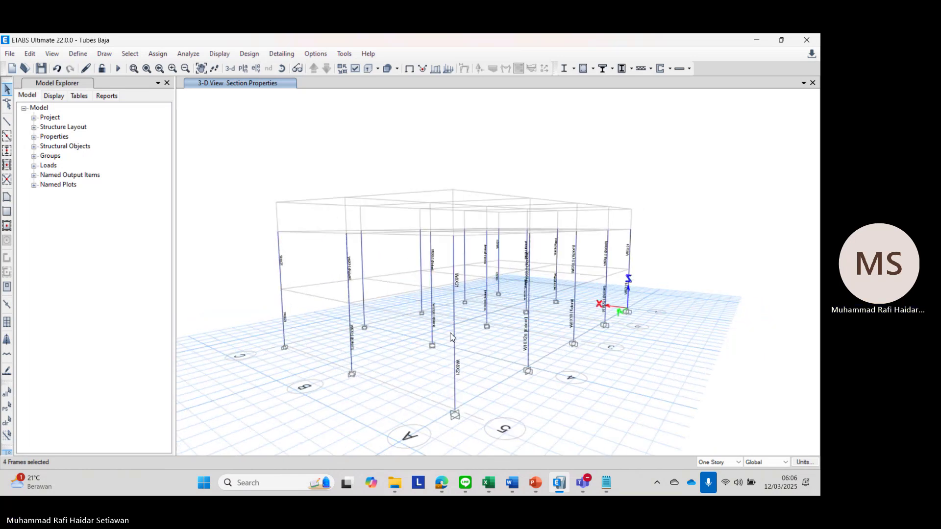
Step: Add the edge columns at grid intersections A-3 and A-2 to the selection over their full height
middle_click_drag(570, 353, 560, 325, "shift")
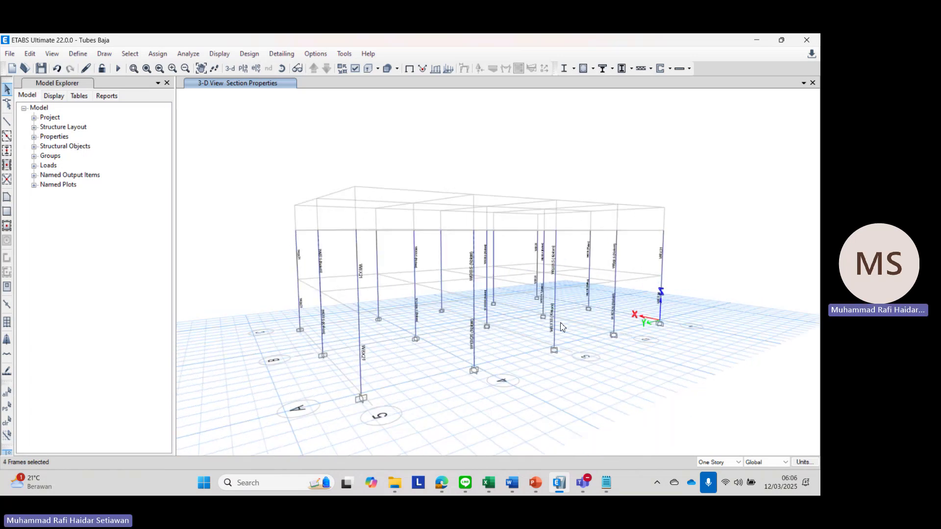
left_click(554, 267)
middle_click_drag(604, 286, 546, 298, "shift")
left_click(592, 325)
left_click(591, 325)
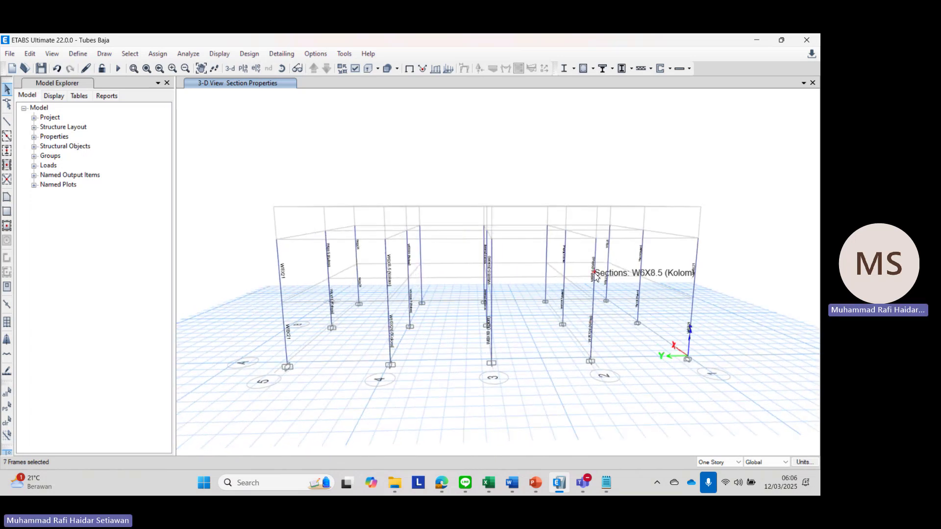
left_click(594, 276)
Step: Add both stories of the middle edge column at grid intersection B-1 to the selection
middle_click_drag(627, 335, 525, 351, "shift")
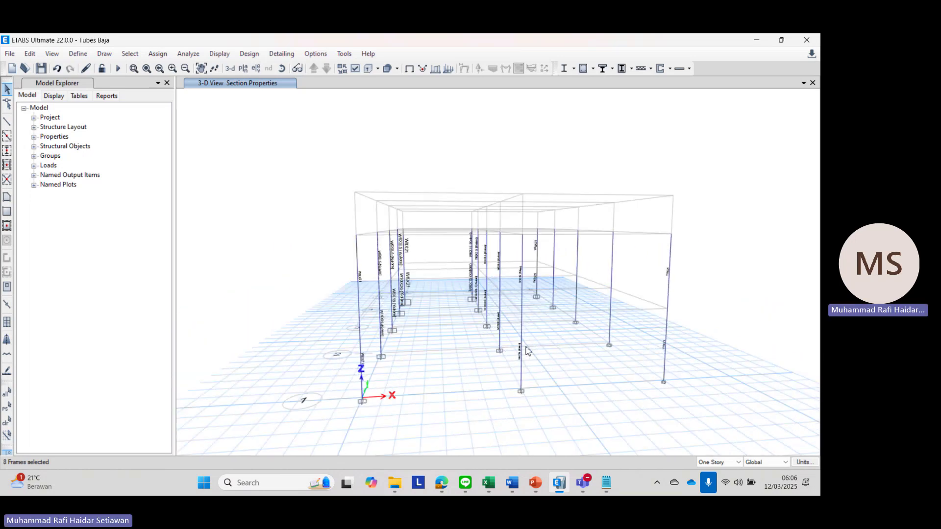
left_click(523, 349)
left_click(523, 276)
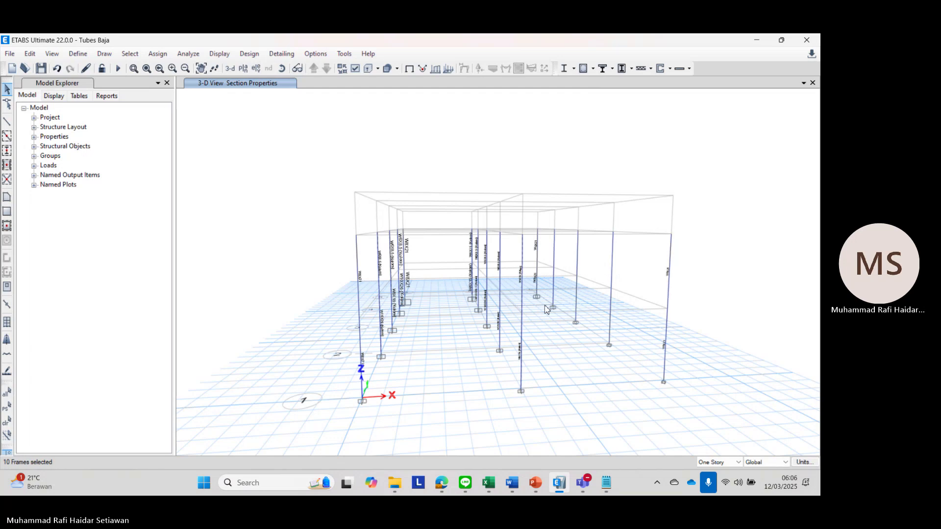
Step: Add the edge columns at grid intersections C-2, C-3 and C-4 to the selection over their full height
middle_click_drag(524, 275, 574, 318, "shift")
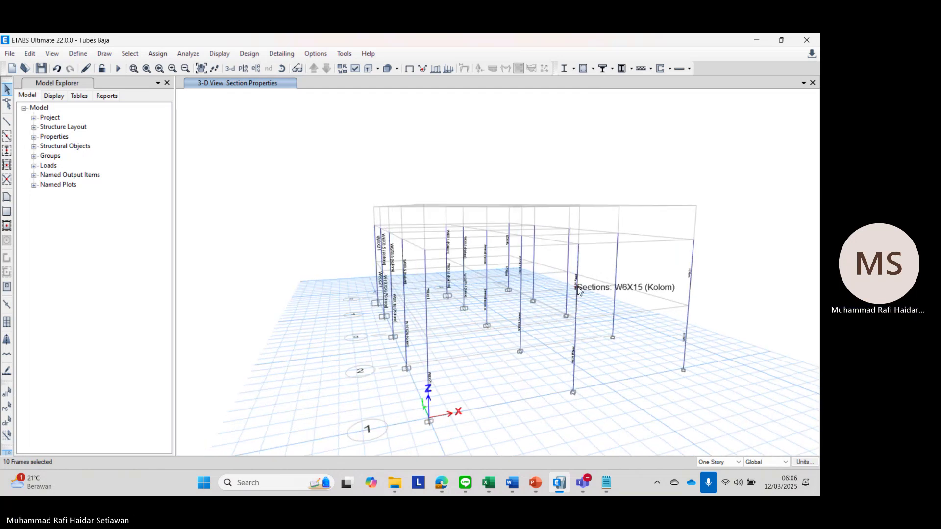
middle_click_drag(641, 342, 482, 340, "shift")
left_click(478, 334)
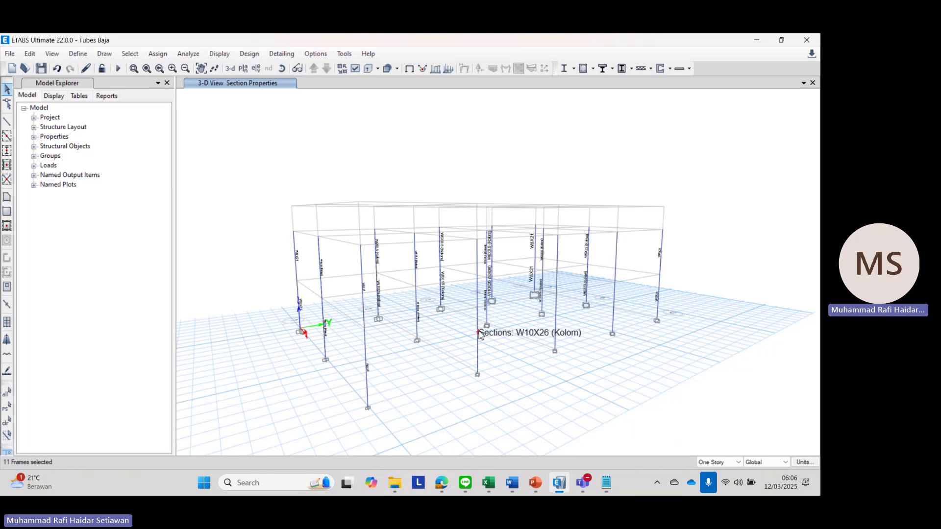
left_click(477, 271)
middle_click_drag(534, 311, 544, 315, "shift")
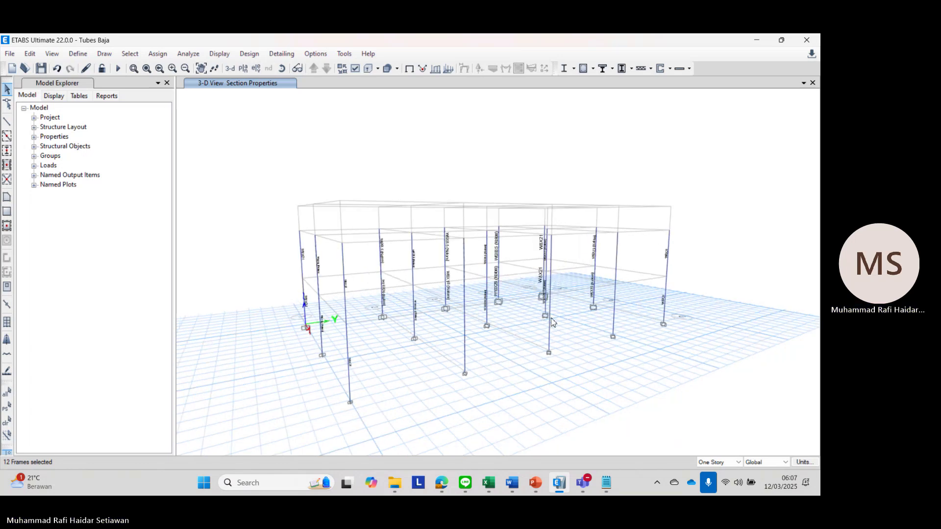
left_click(549, 321)
left_click(552, 261)
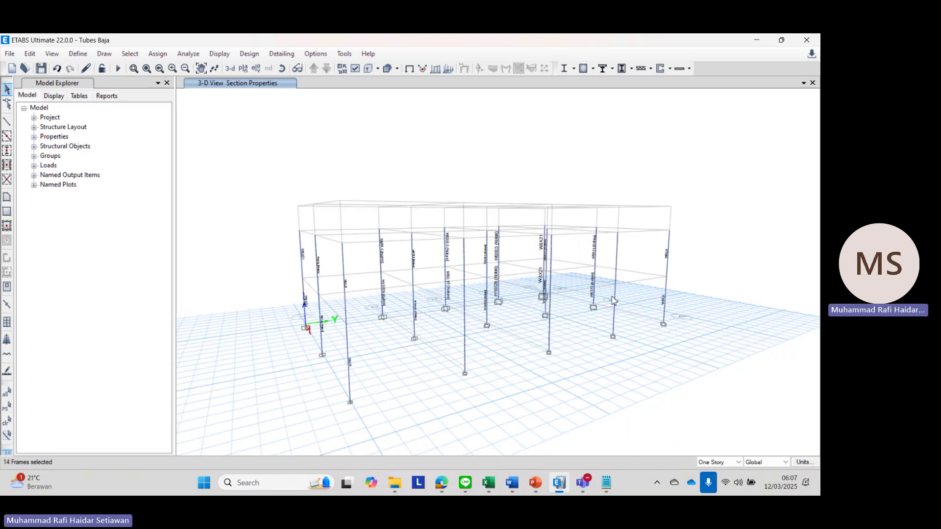
left_click(614, 299)
left_click(617, 260)
middle_click_drag(617, 262, 582, 338, "shift")
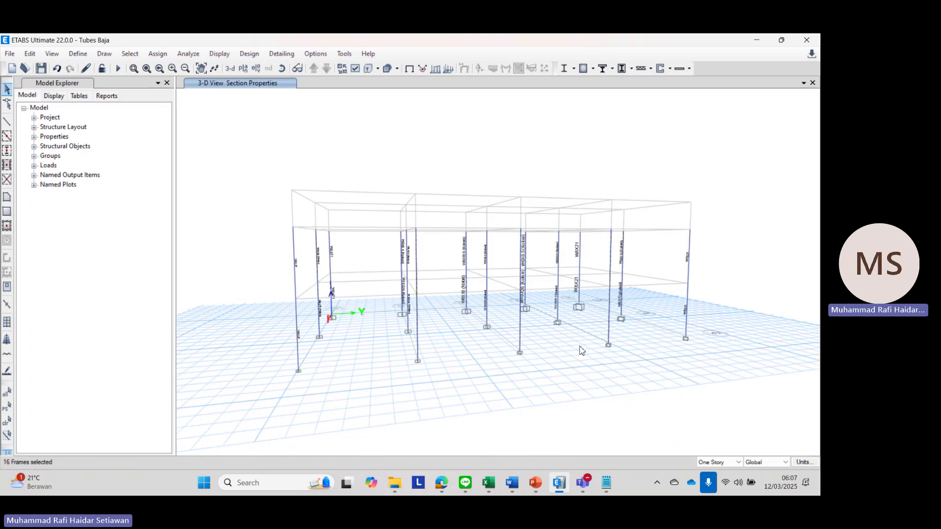
middle_click_drag(515, 337, 412, 357, "shift")
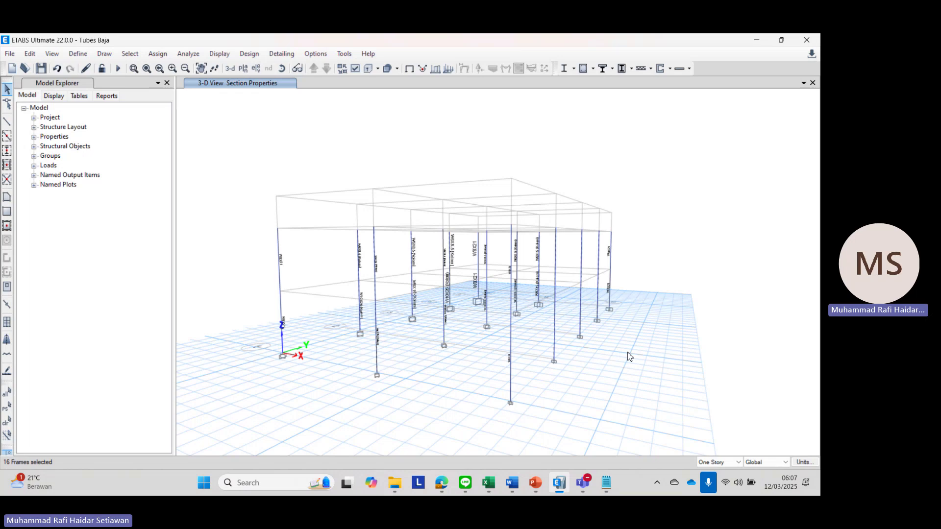
middle_click_drag(629, 356, 490, 428, "shift")
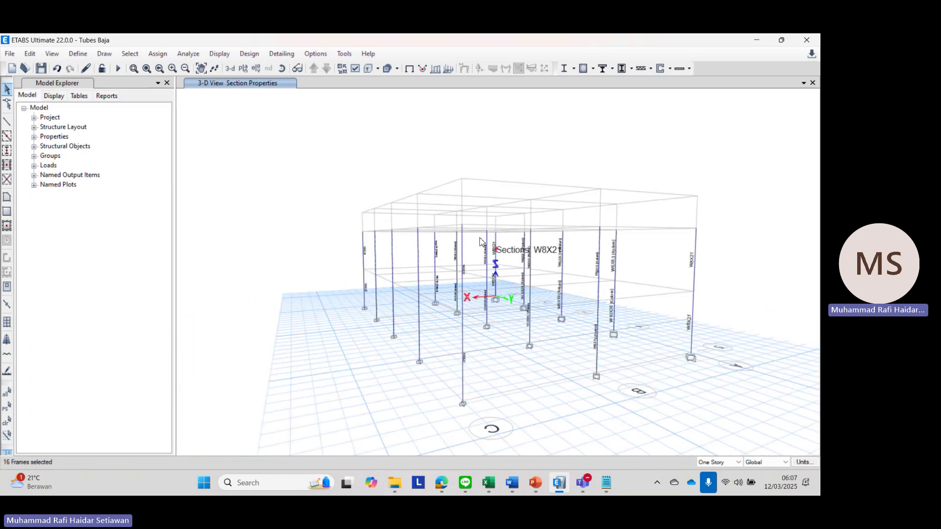
Step: Start a frame section property assignment and check the exterior edge column profile (kolom eksterior tepi) in the Notepad list
left_click(158, 54)
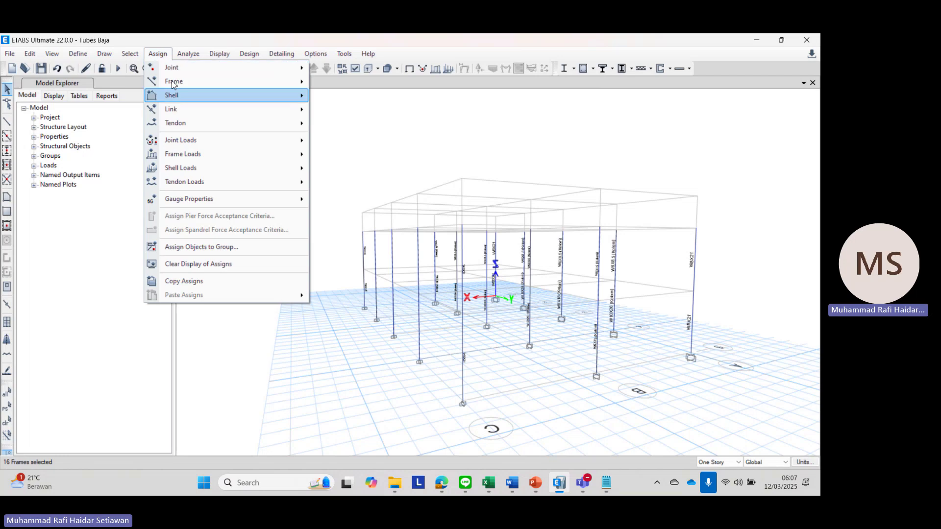
mouse_move(274, 81)
left_click(341, 82)
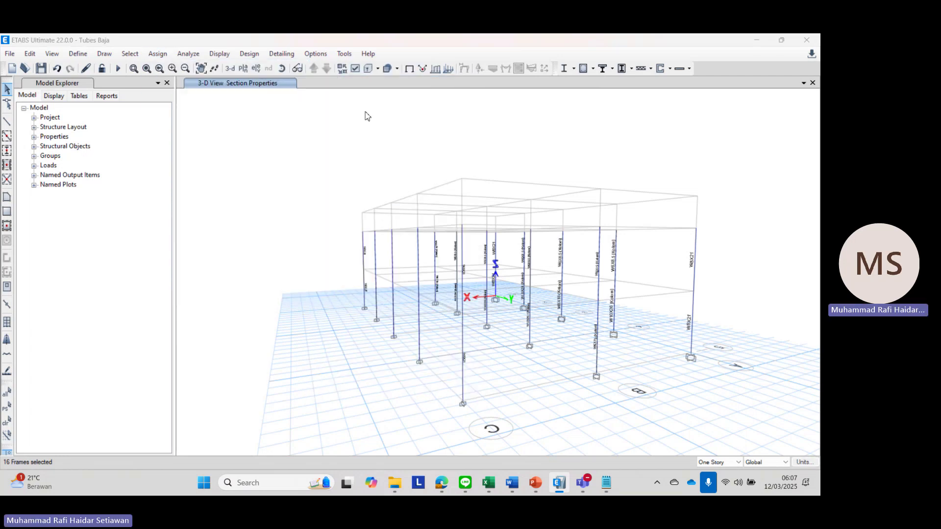
left_click(607, 483)
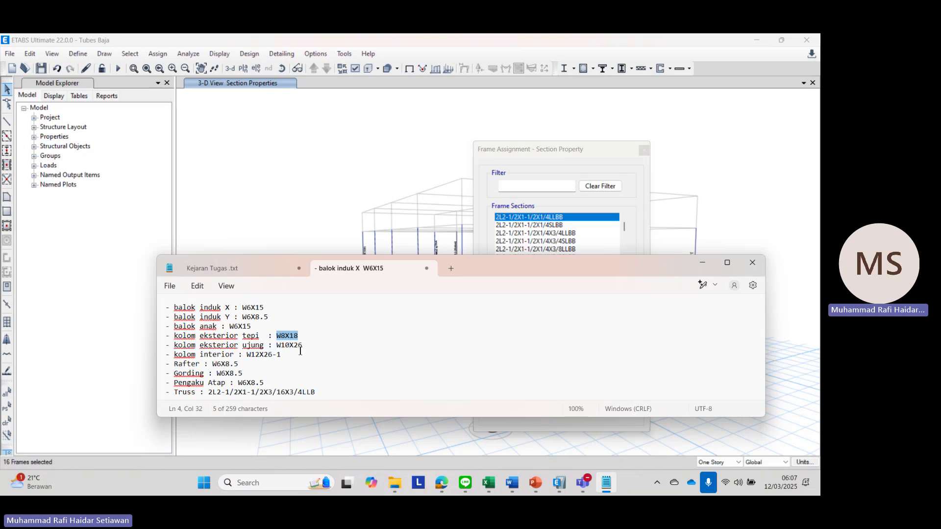
left_click(308, 351)
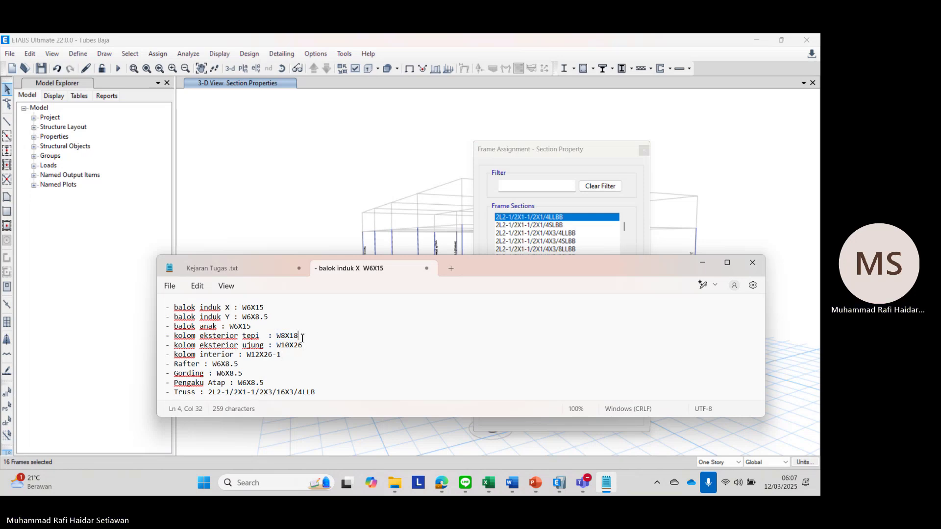
left_click_drag(302, 338, 277, 336)
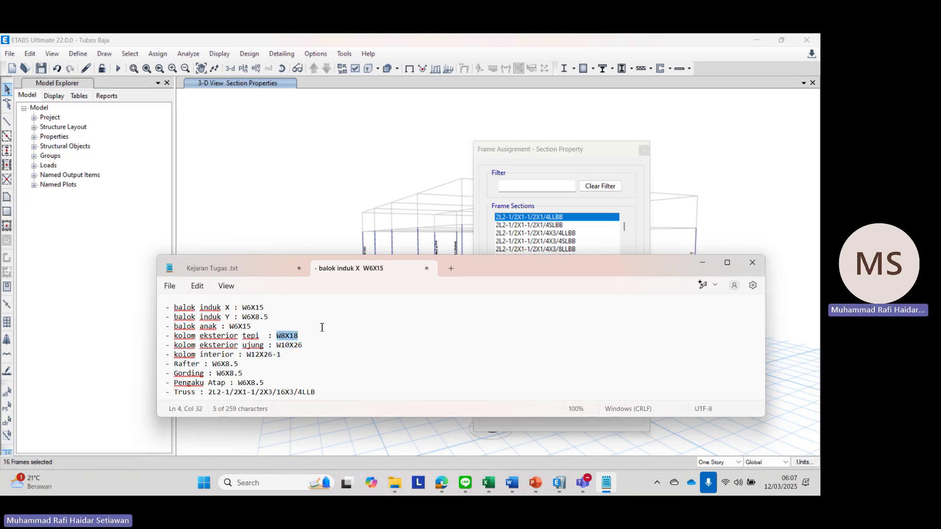
left_click(702, 264)
Step: Filter the frame sections by W8X and apply section W8X21 to the selected edge columns
left_click(530, 186)
type("W")
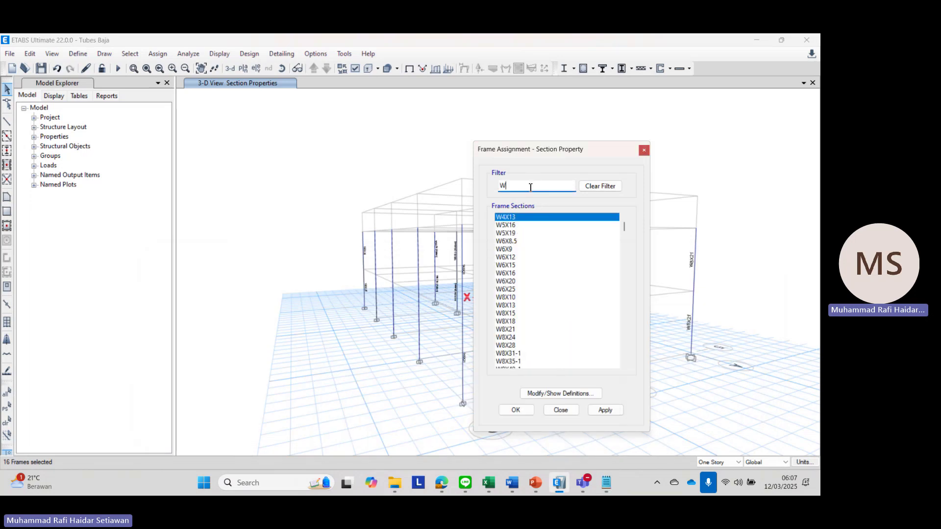
type("8X")
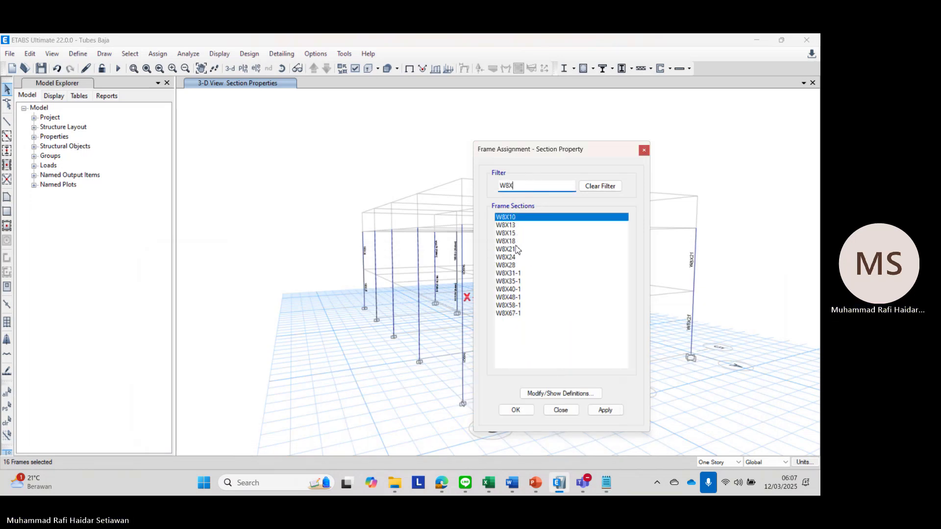
left_click(515, 244)
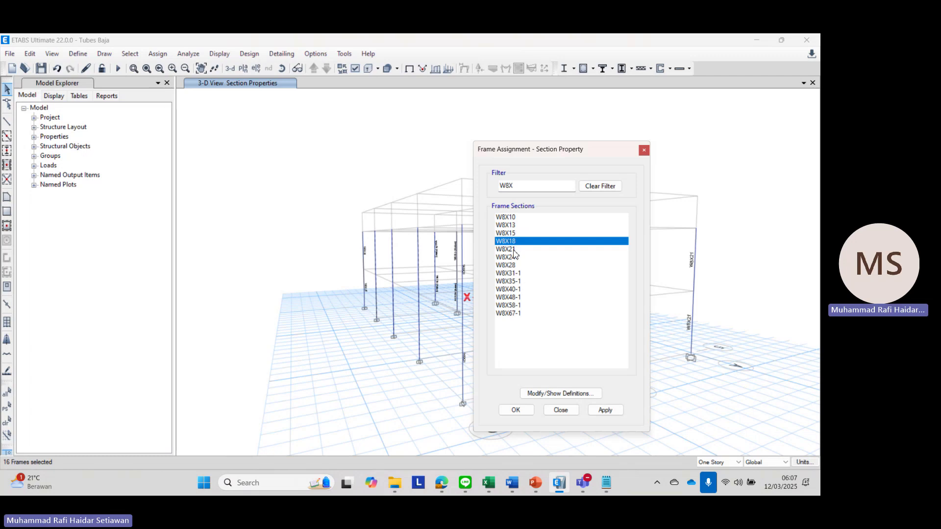
left_click(513, 249)
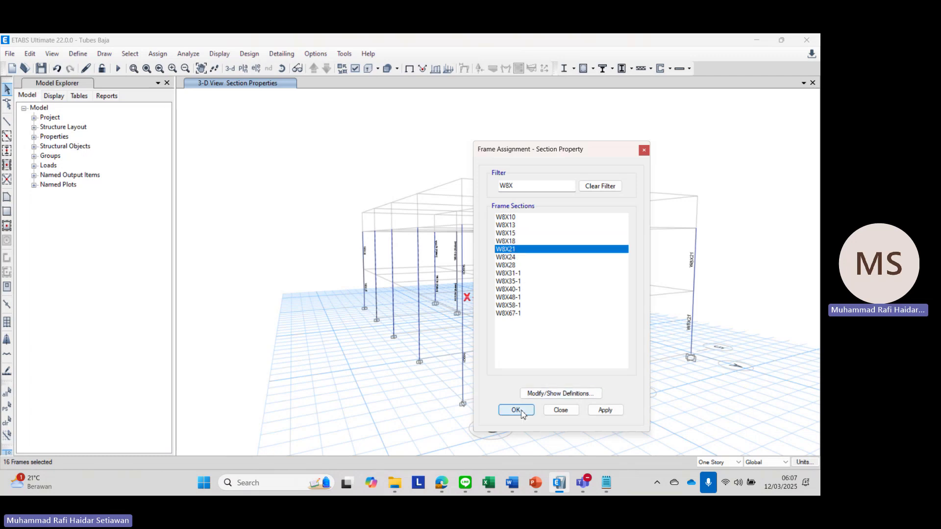
left_click(605, 410)
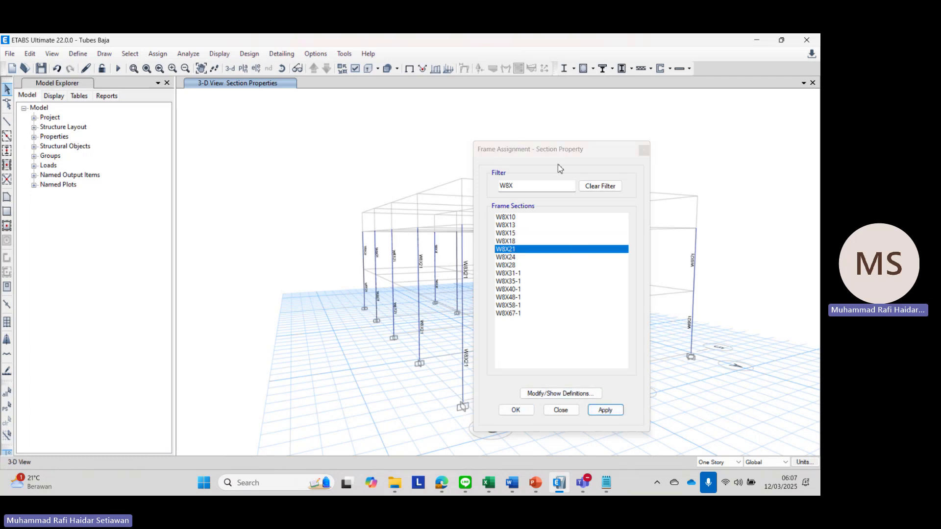
Step: Select the corner columns at grid intersections C-1 and A-1 over both stories, keeping the section assignment dialog open
left_click_drag(562, 151, 634, 159)
middle_click_drag(433, 256, 358, 278, "shift")
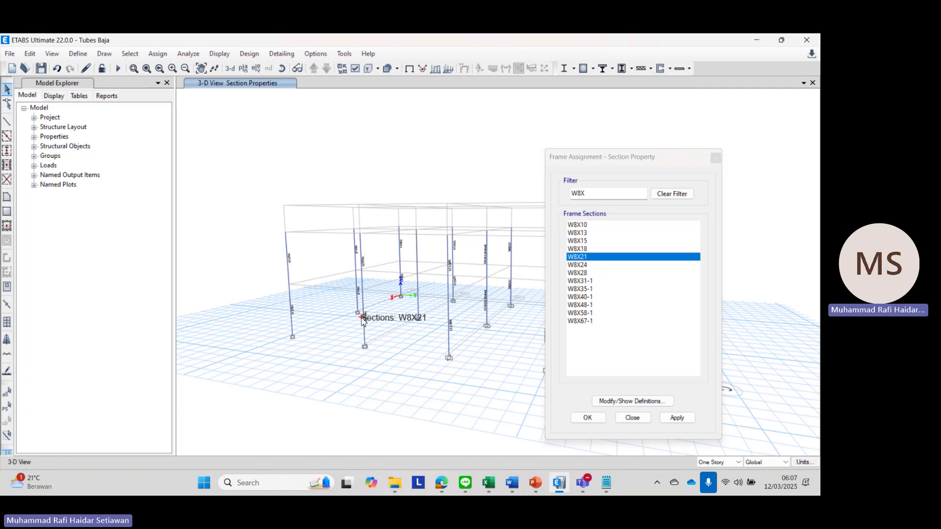
middle_click_drag(367, 315, 387, 365, "shift")
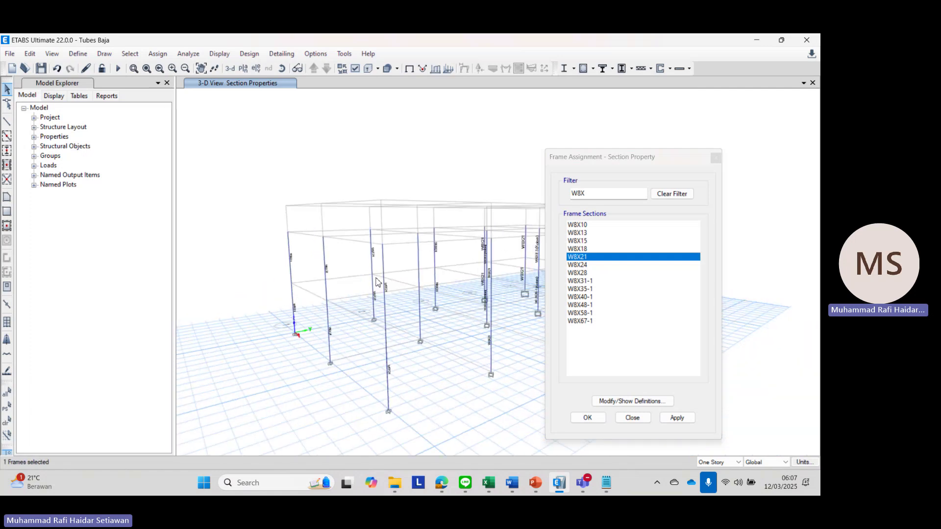
left_click(381, 258)
middle_click_drag(351, 278, 294, 294, "shift")
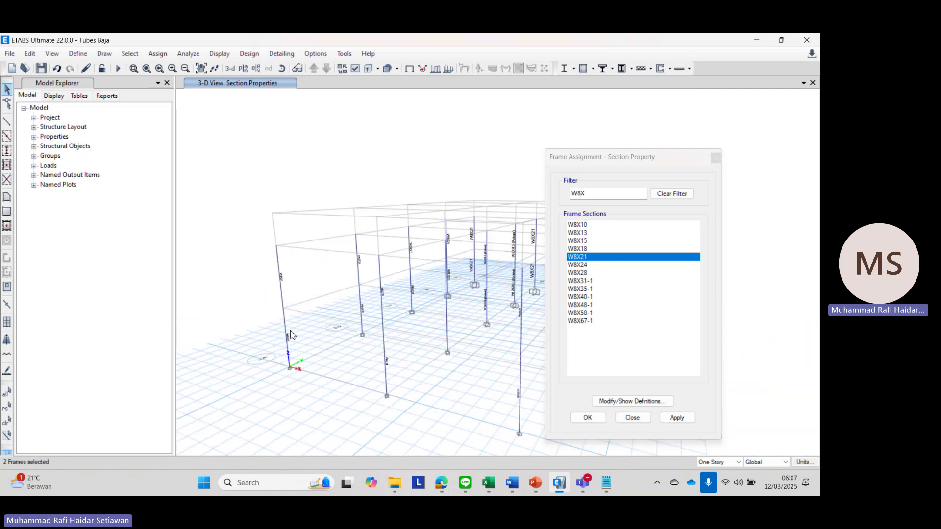
left_click(278, 275)
left_click(278, 275)
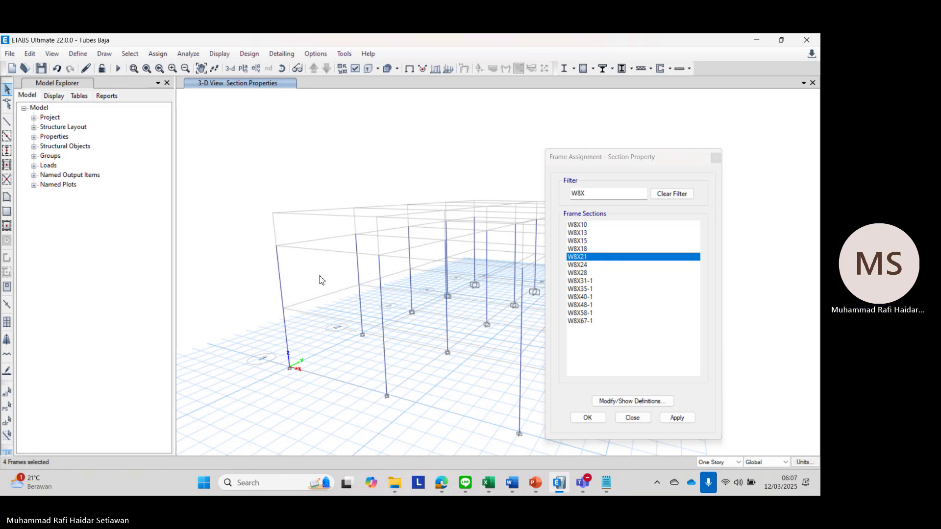
Step: Add the corner columns at grid intersections A-5 and C-5 to the selection over both stories
middle_click_drag(322, 279, 280, 292, "shift")
left_click(306, 298)
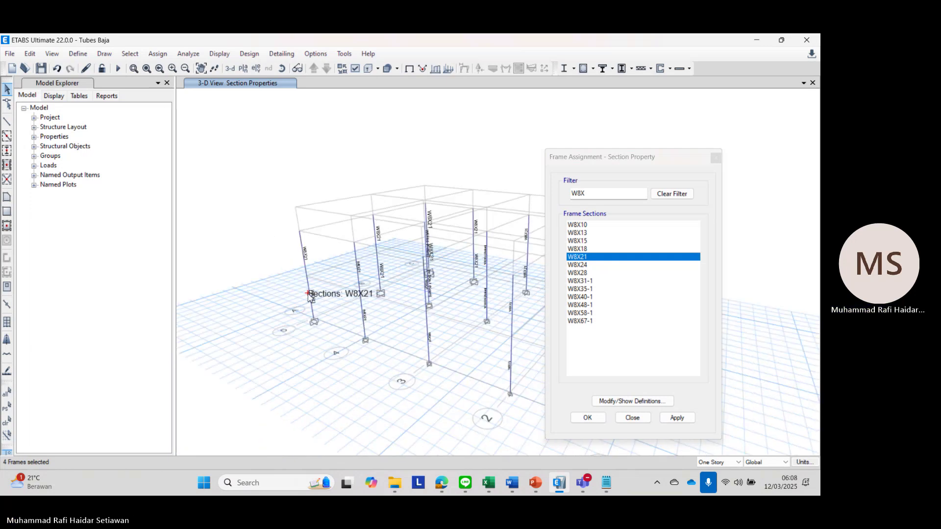
left_click(302, 252)
middle_click_drag(302, 253, 266, 294, "shift")
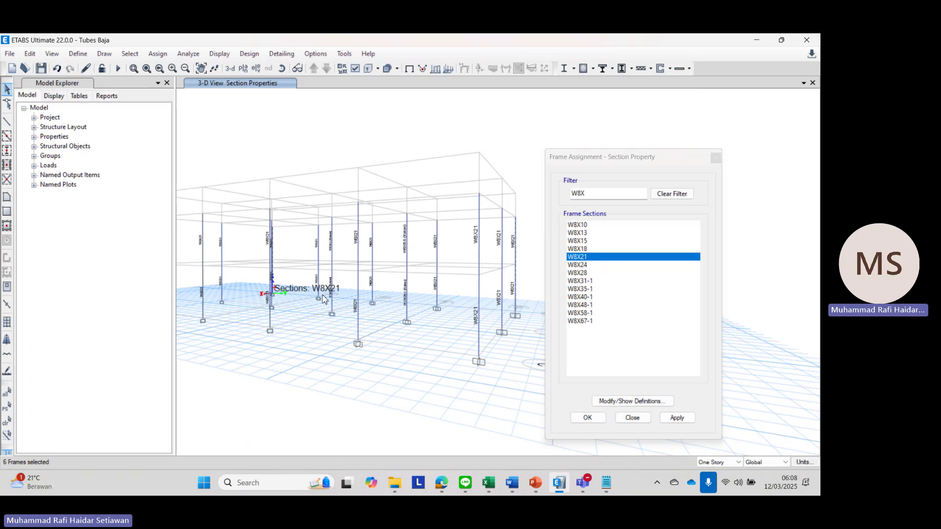
left_click(479, 298)
left_click(456, 269)
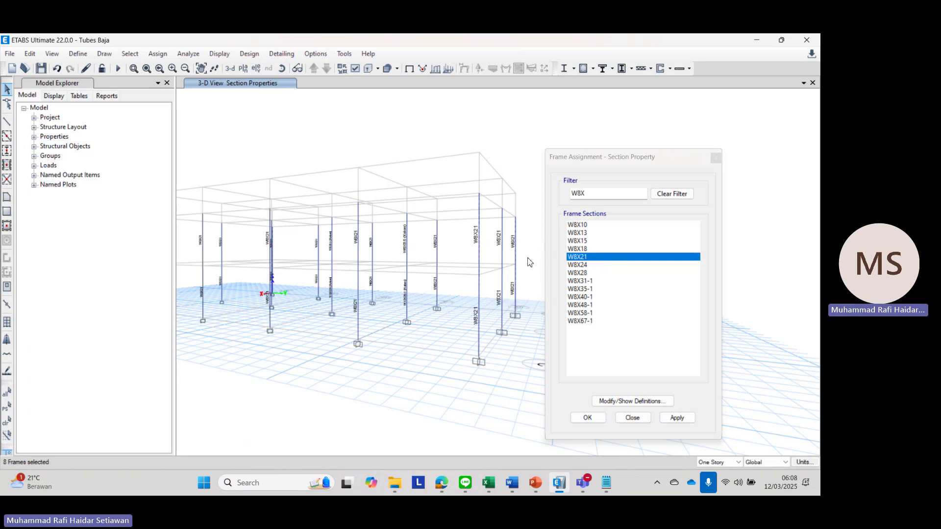
Step: Check the corner column profile in the Notepad list, filter the sections by W10X and apply W10X30 to the selected corner columns
left_click(606, 482)
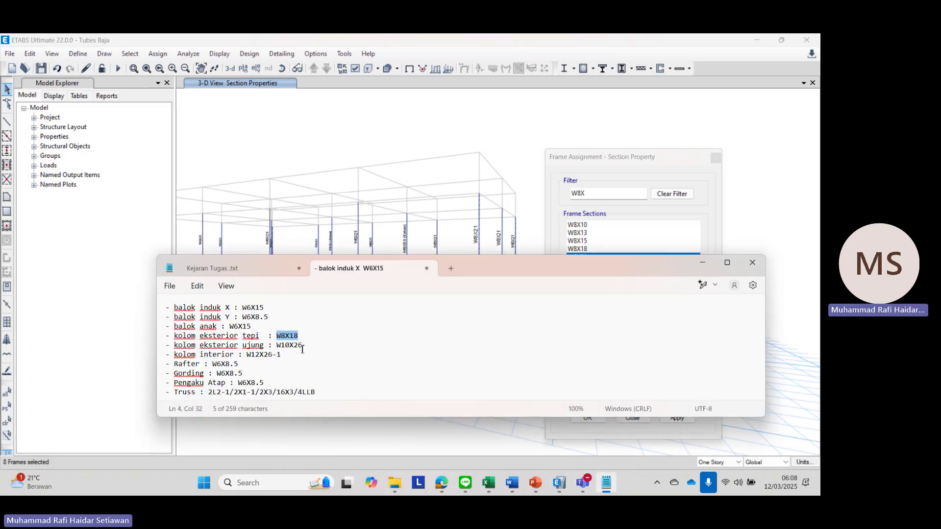
left_click(587, 194)
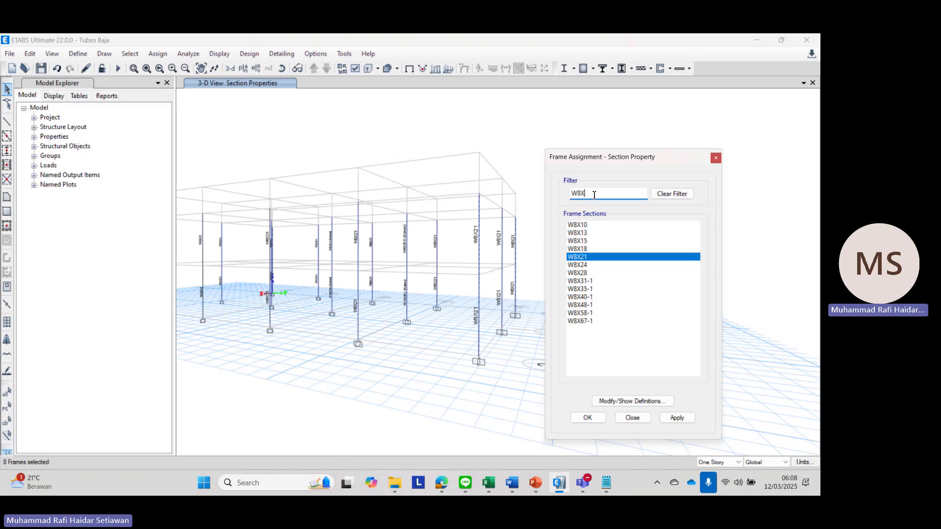
key("BackSpace")
key("BackSpace")
type("10")
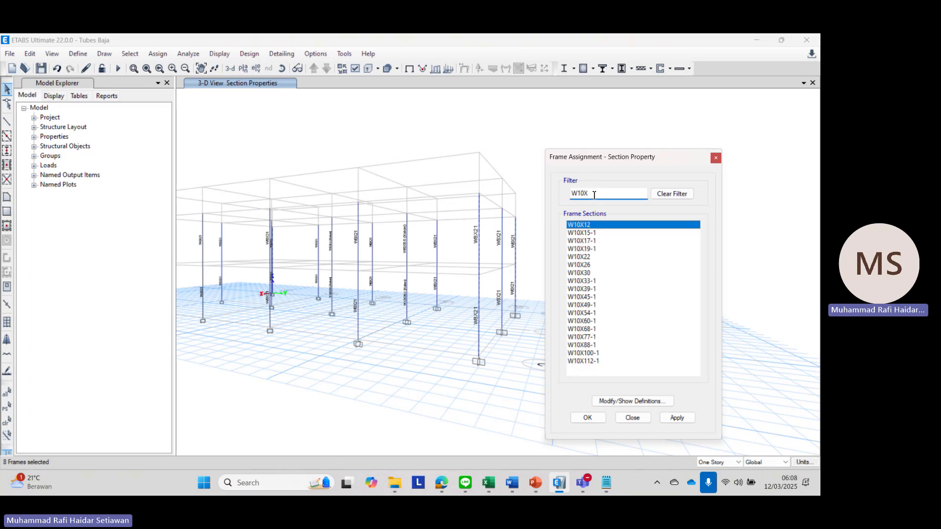
left_click(592, 272)
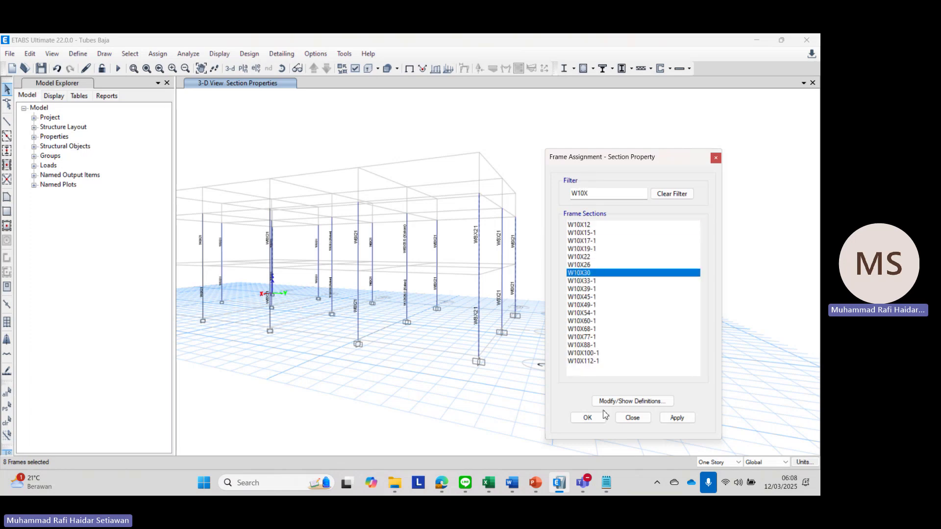
left_click(680, 419)
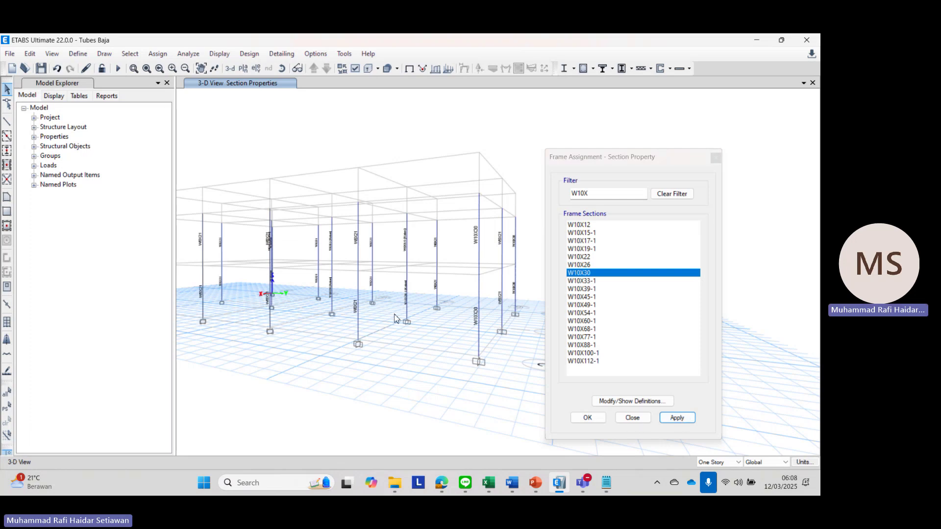
Step: Select the three interior columns on grid line B, at intersections B-4, B-3 and B-2, over both stories
middle_click_drag(396, 319, 311, 316, "shift")
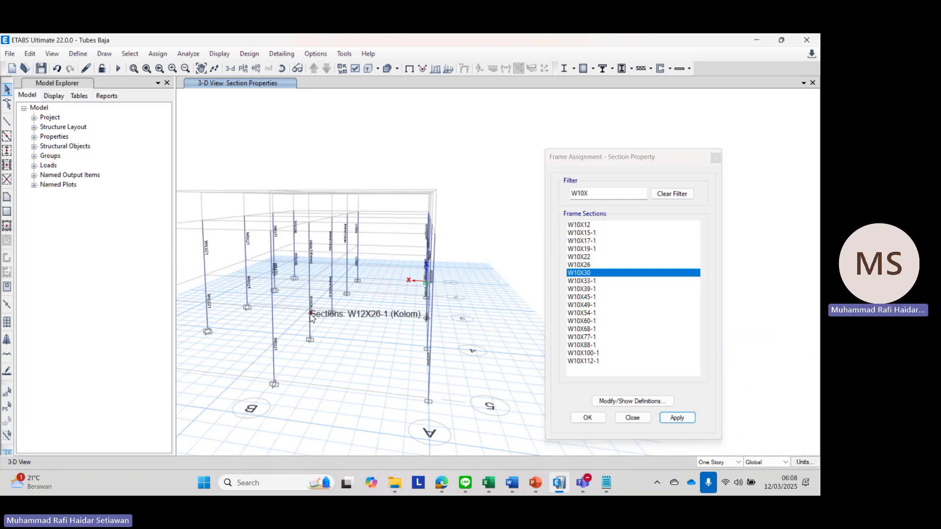
scroll(310, 316, "up", 2)
scroll(303, 284, "up", 2)
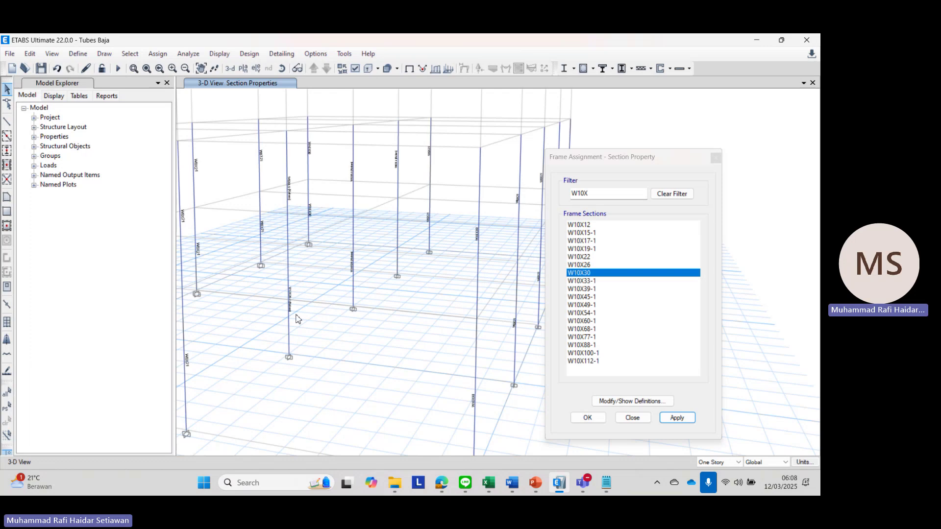
left_click_drag(275, 168, 275, 169)
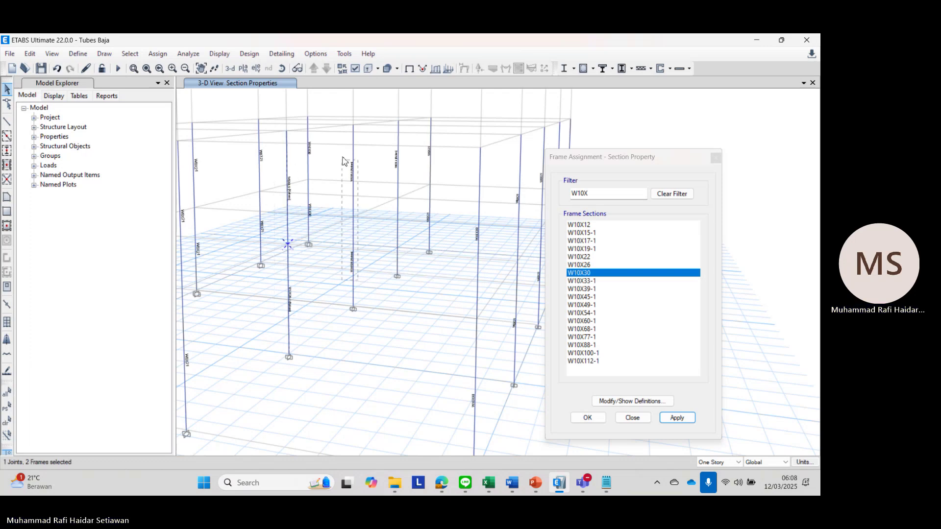
left_click_drag(343, 161, 384, 158)
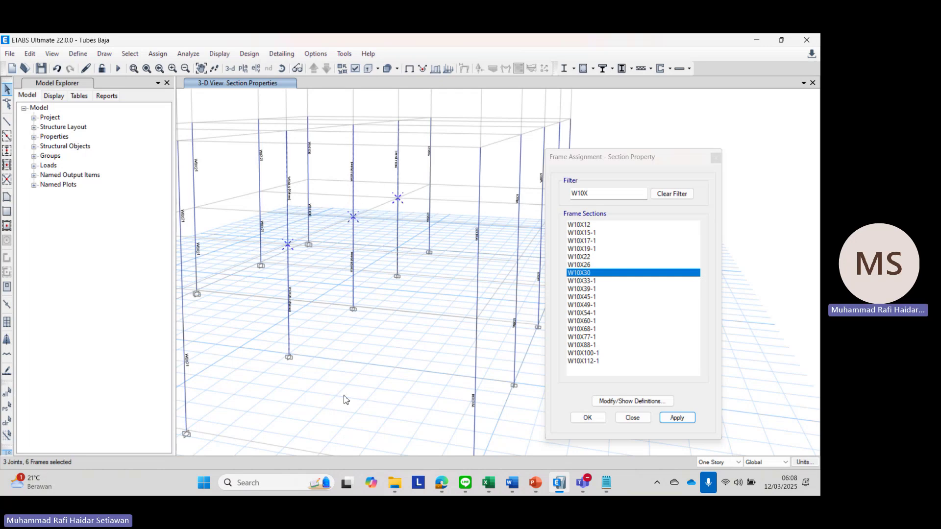
middle_click_drag(363, 394, 341, 378, "shift")
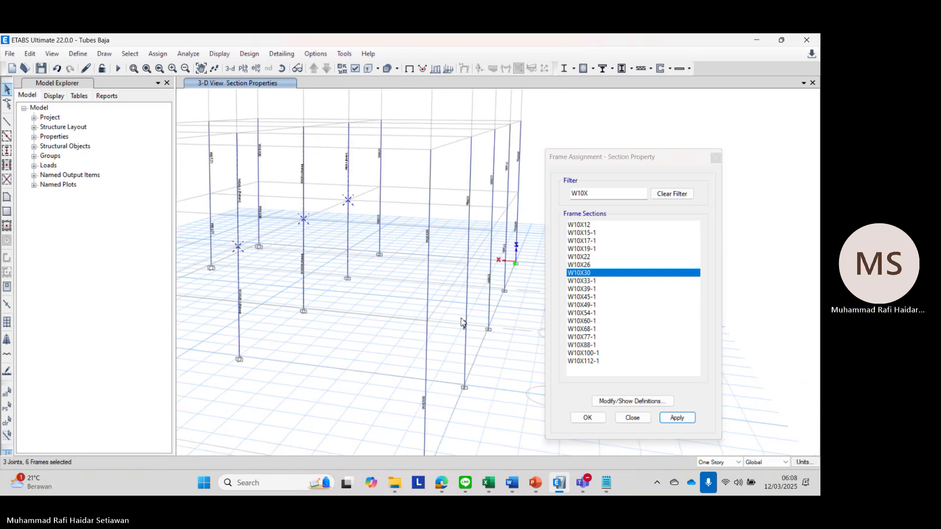
scroll(399, 247, "down", 3)
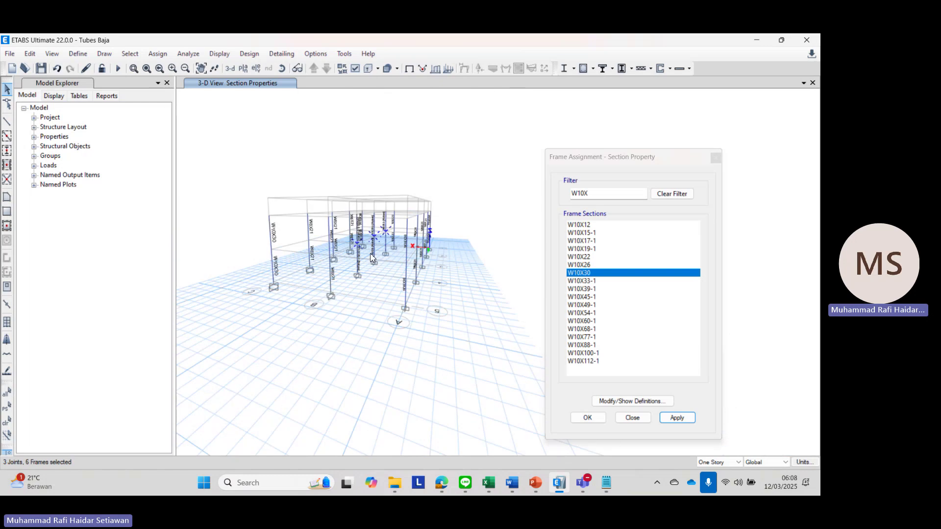
Step: Check the interior column profile in the Notepad list, filter the sections by W12X2 and apply W12X26-1 to the selected columns
middle_click_drag(371, 259, 392, 274, "shift")
left_click(606, 482)
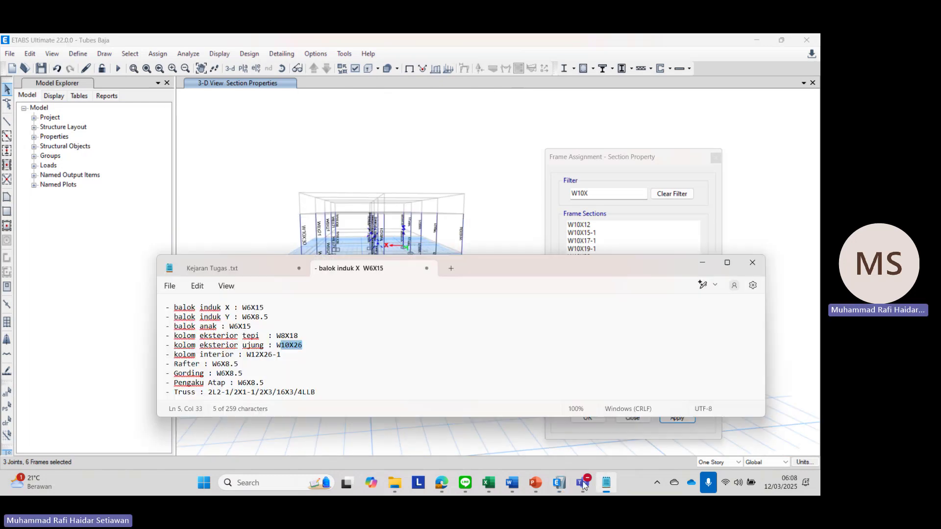
left_click_drag(286, 360, 247, 353)
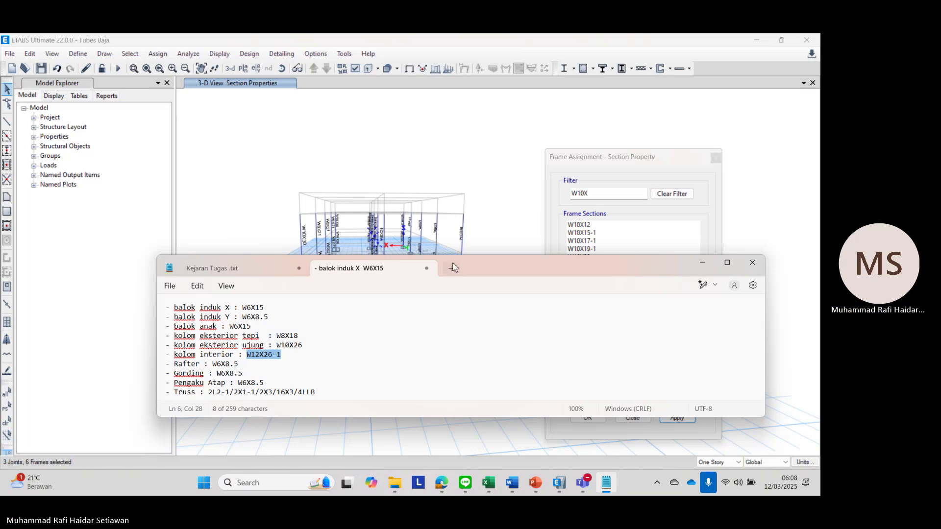
left_click(595, 191)
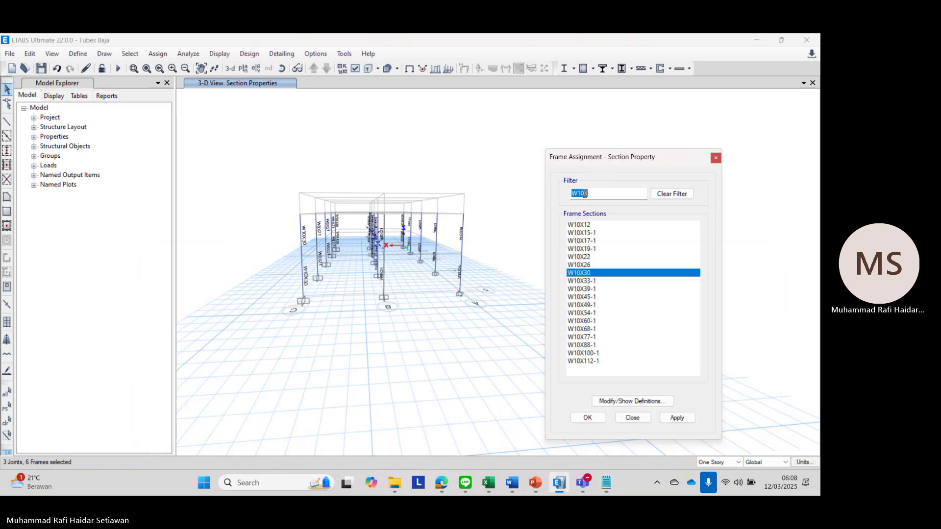
type("W12")
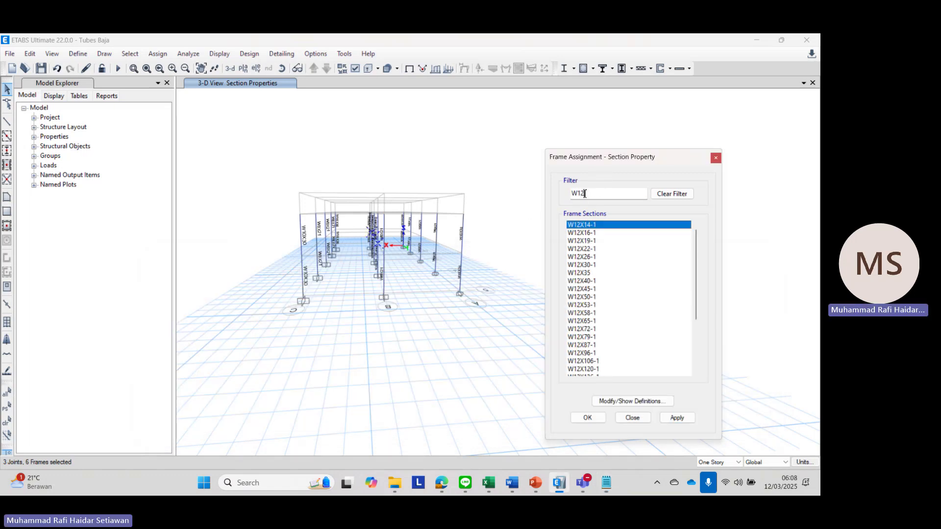
type("X2")
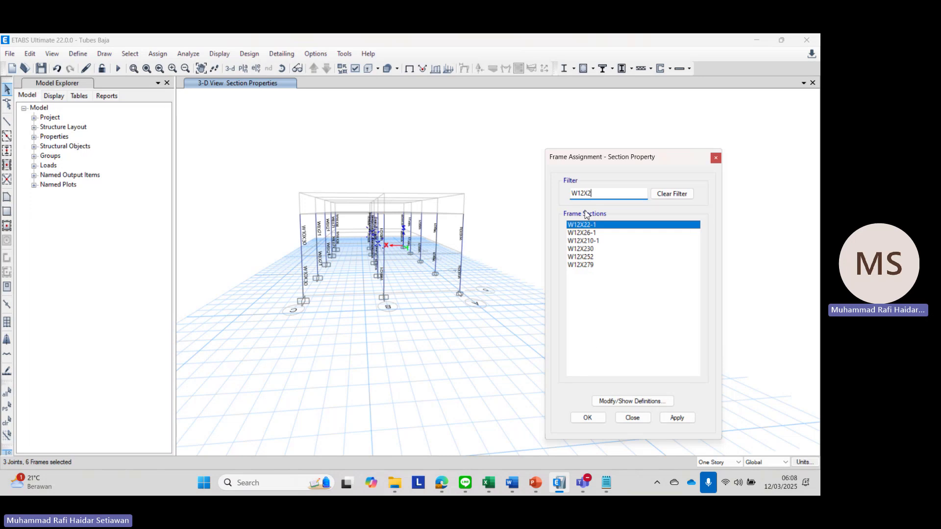
left_click(603, 233)
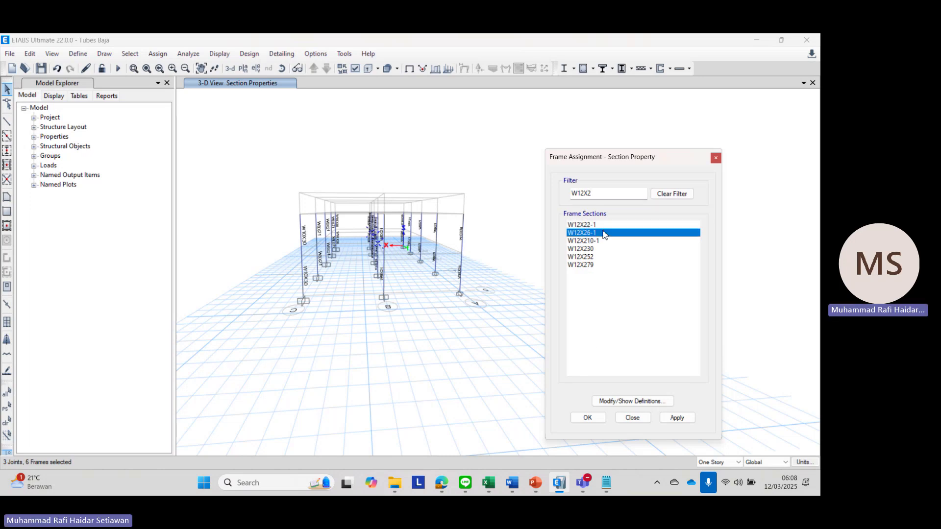
left_click(676, 418)
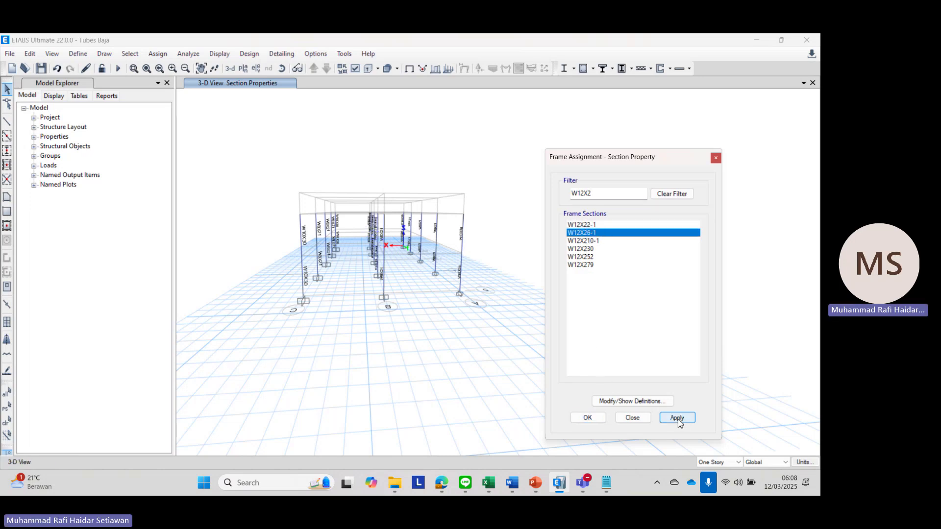
left_click(631, 418)
Step: Inspect the columns' assigned sections and restore the display of all objects in the 3-D view
middle_click_drag(527, 334, 405, 286, "shift")
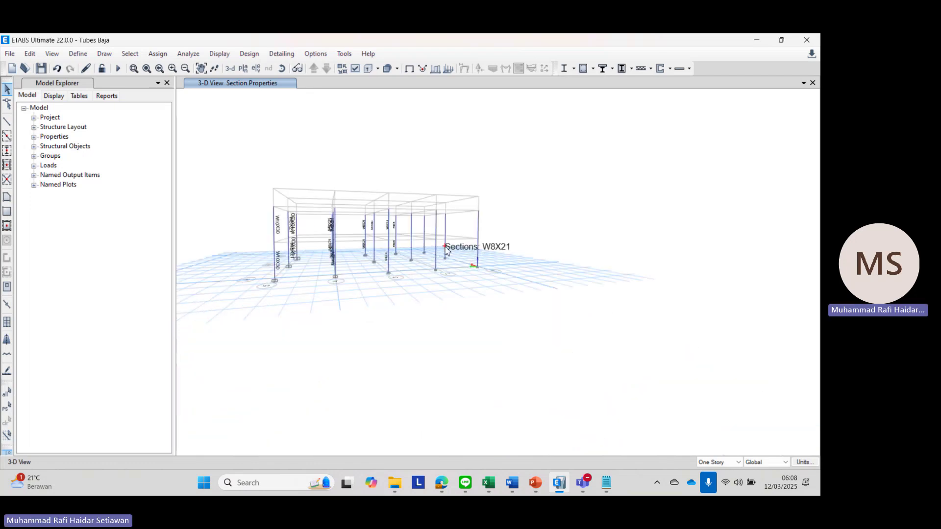
scroll(387, 254, "up", 3)
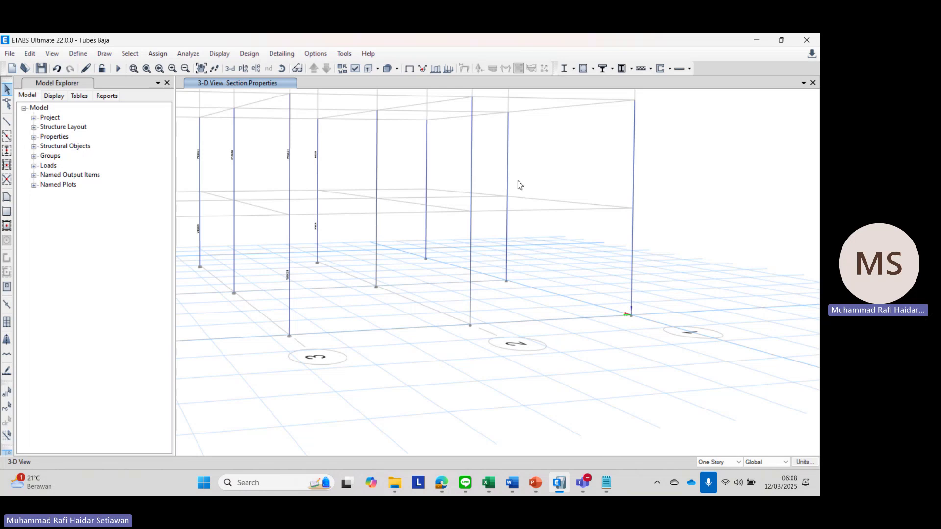
scroll(560, 186, "down", 4)
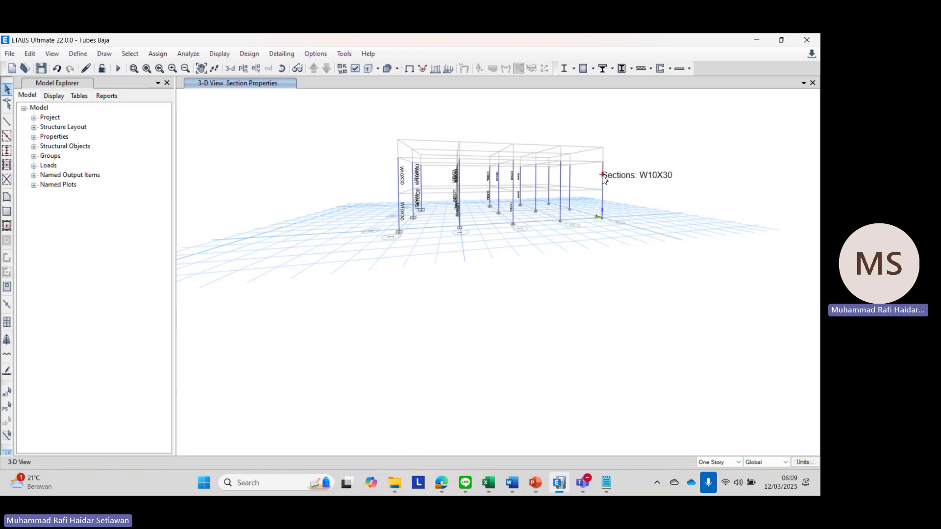
middle_click_drag(603, 180, 480, 250, "shift")
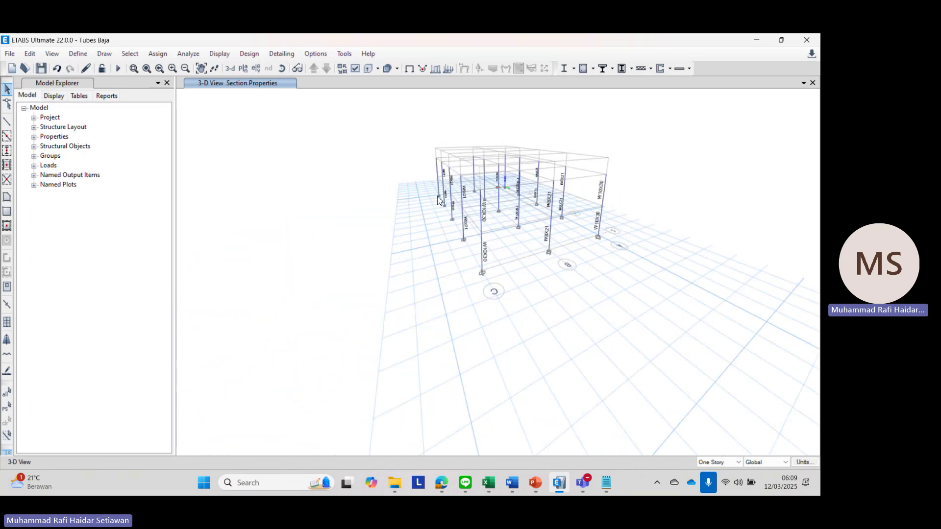
right_click(363, 140)
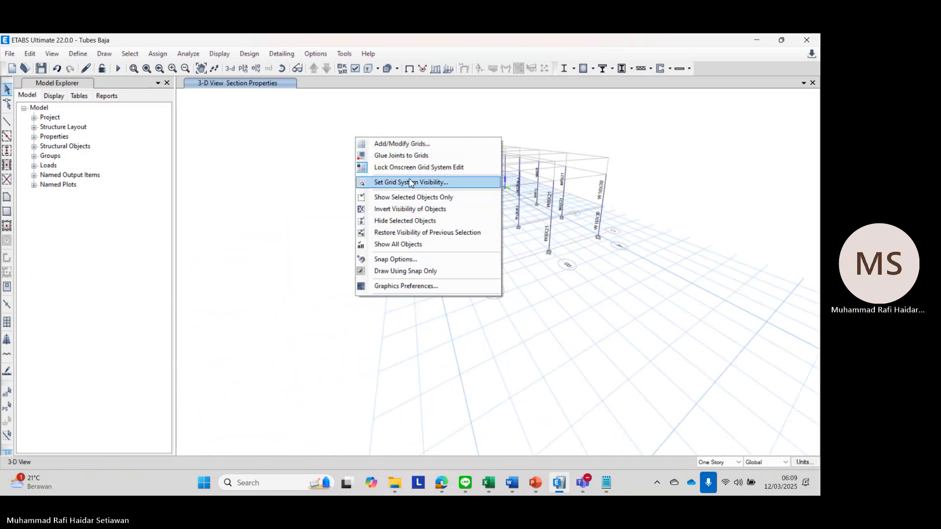
left_click(416, 244)
middle_click_drag(563, 289, 519, 235, "shift")
scroll(529, 257, "up", 3)
scroll(520, 235, "up", 2)
mouse_move(525, 195)
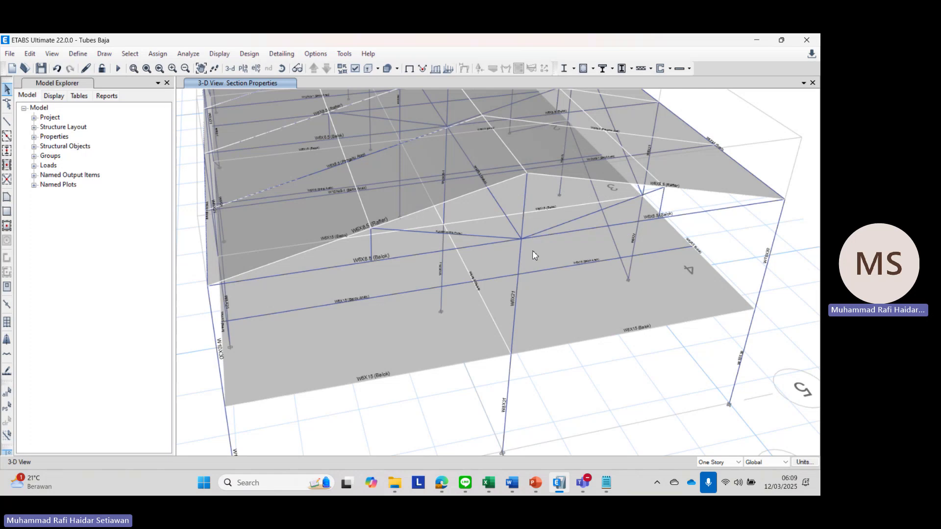
scroll(534, 254, "down", 4)
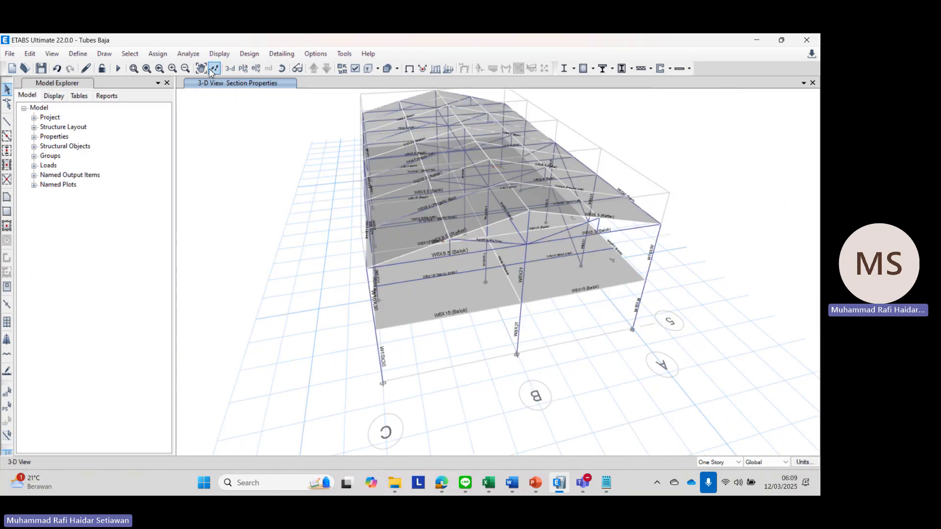
Step: Select all objects on Story3 and show only the selected objects in the 3-D view
left_click(141, 56)
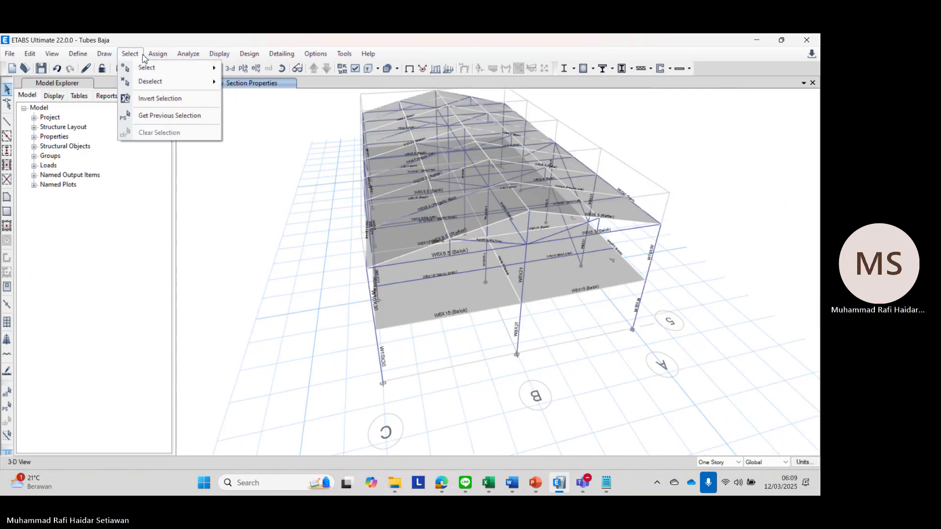
mouse_move(164, 72)
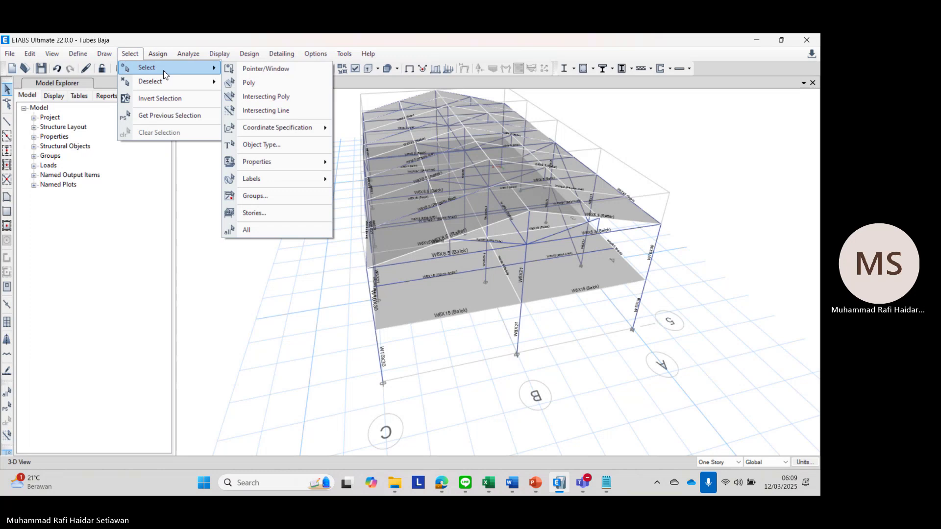
left_click(216, 55)
mouse_move(132, 54)
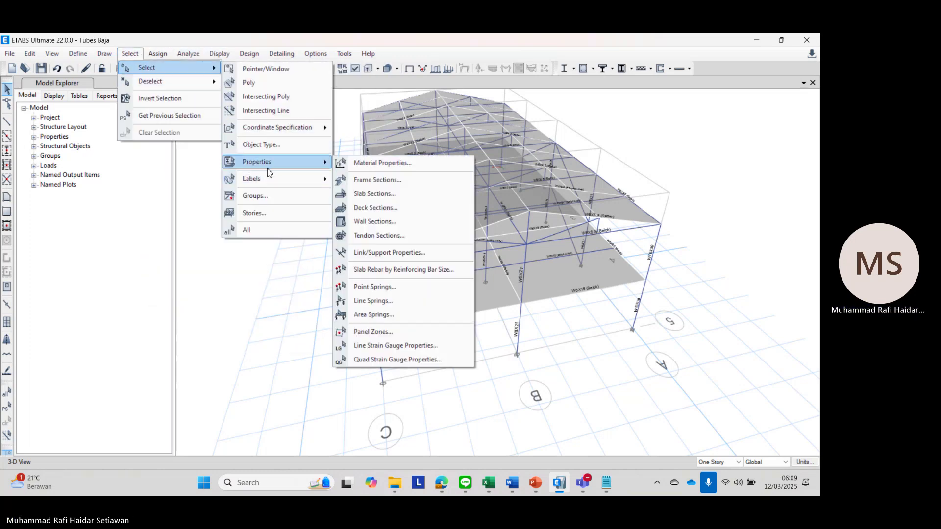
left_click(268, 213)
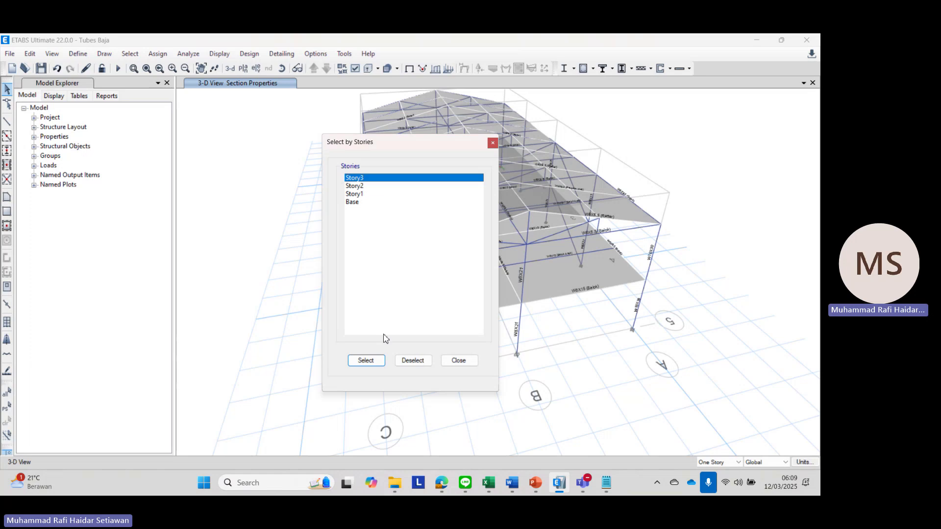
left_click(366, 360)
left_click(458, 360)
right_click(242, 194)
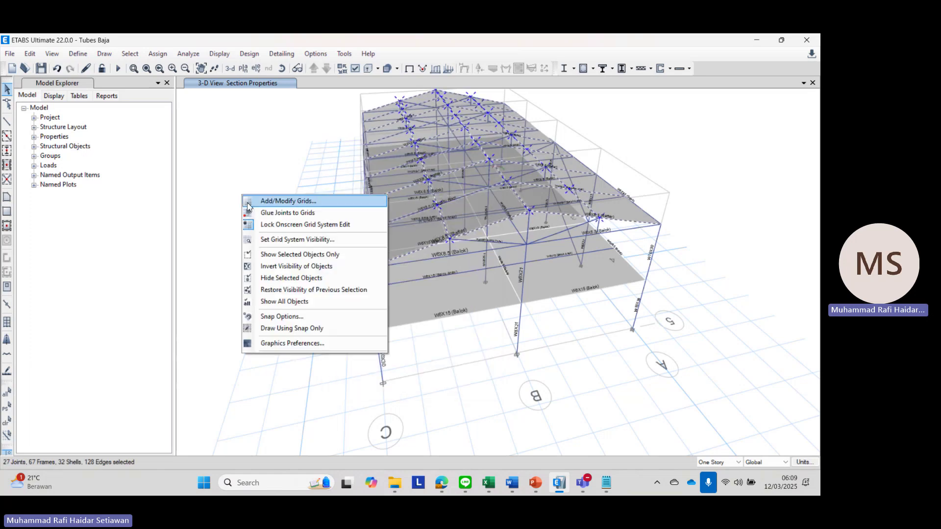
left_click(295, 252)
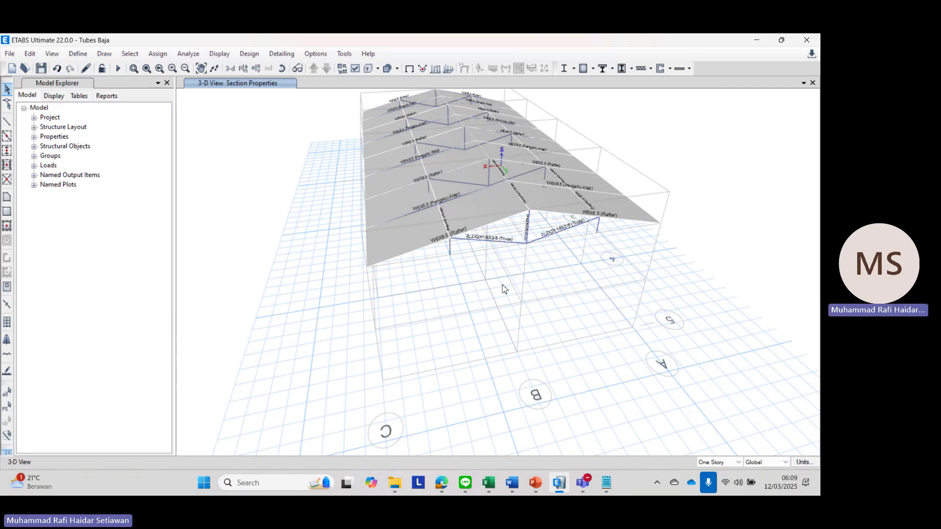
Step: Examine the section labels on the roof's rafters, bracing and truss members up close
middle_click_drag(500, 280, 417, 198, "shift")
scroll(422, 207, "up", 5)
scroll(422, 207, "down", 3)
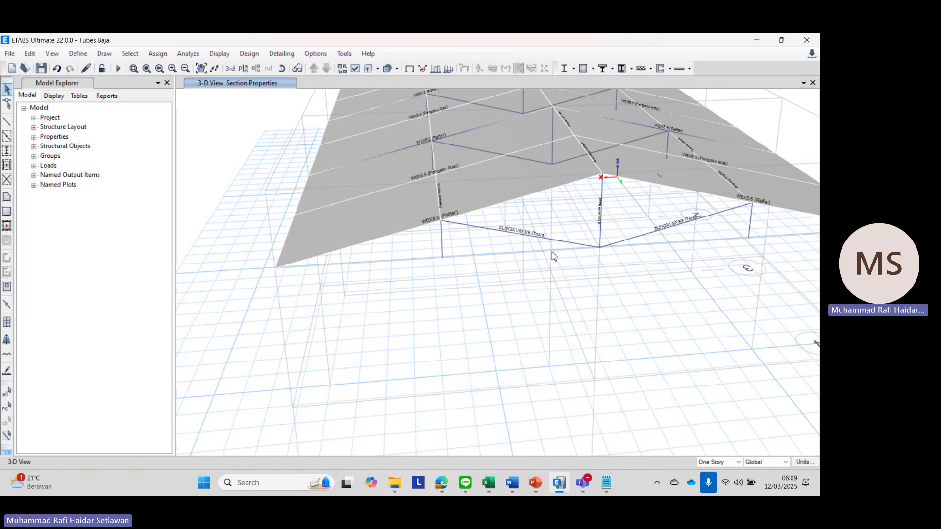
middle_click_drag(446, 252, 453, 277)
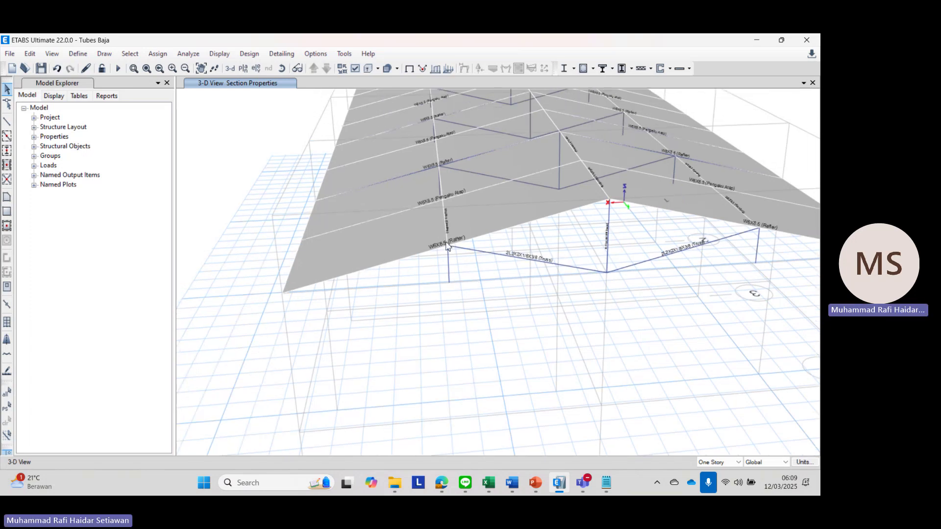
scroll(432, 204, "up", 2)
scroll(432, 203, "down", 4)
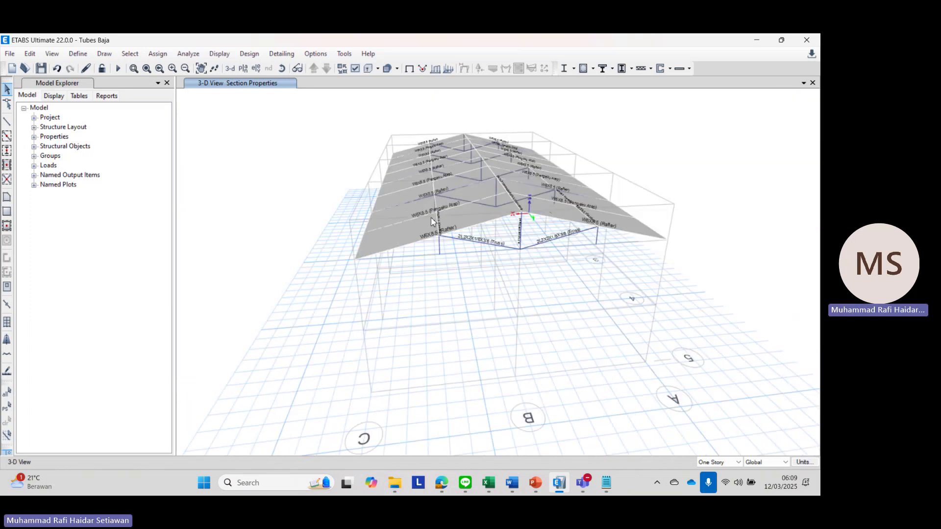
scroll(432, 199, "up", 4)
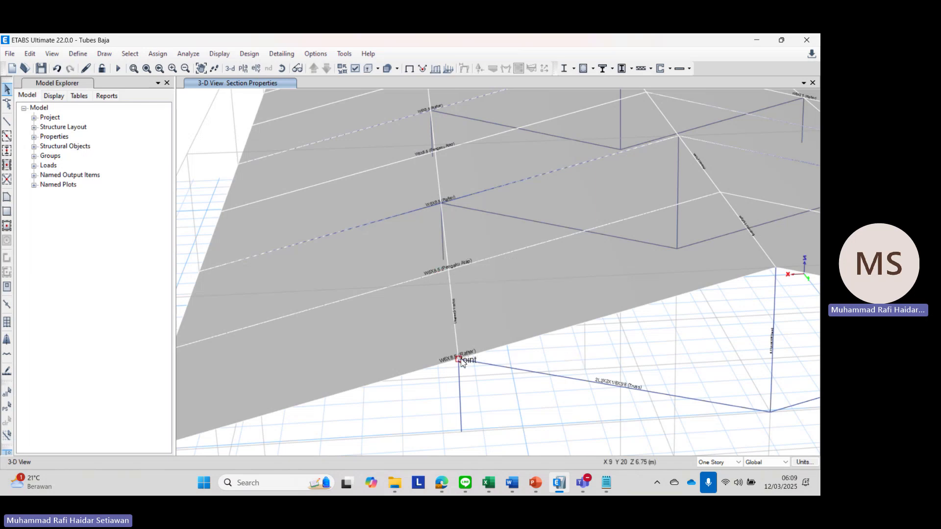
Step: Filter the frame section properties by Raf and open the Rafter property for modification
left_click(79, 54)
mouse_move(94, 88)
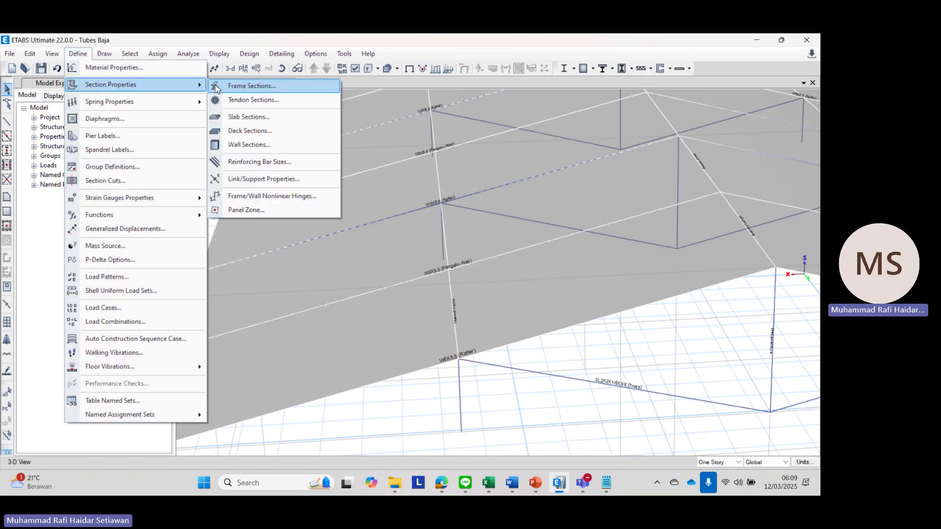
left_click(231, 85)
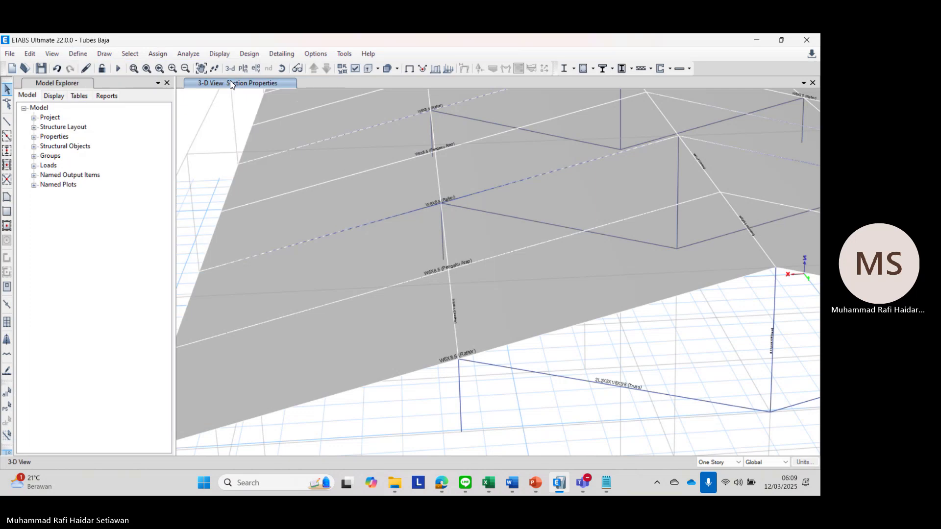
left_click(334, 170)
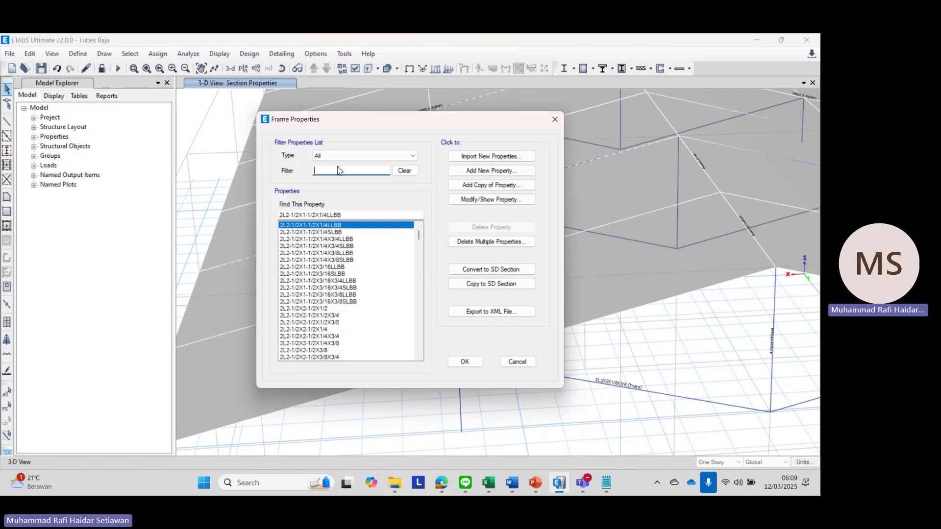
type("Raf")
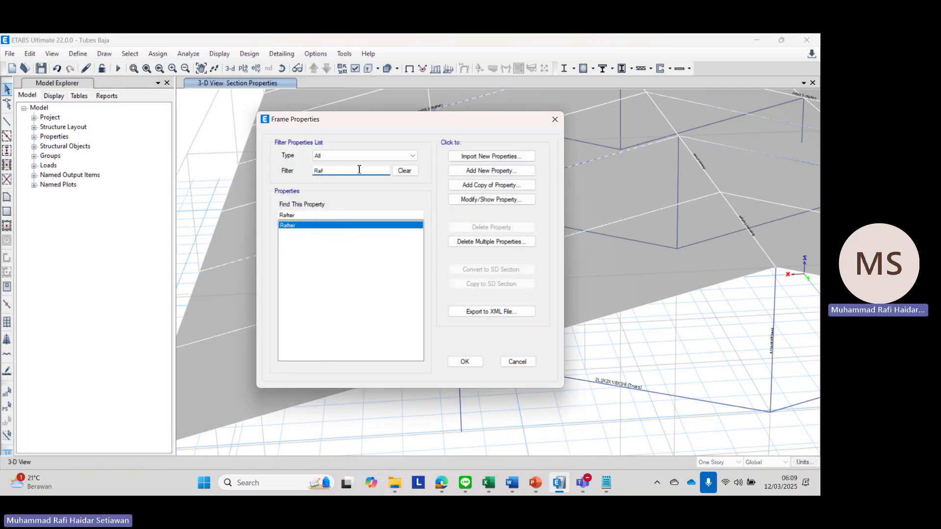
left_click(507, 200)
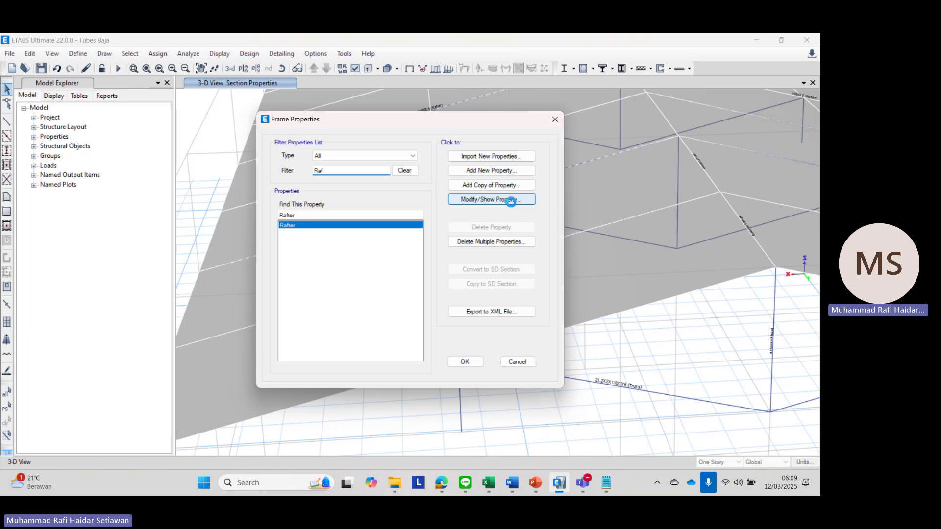
Step: Check the rafter profile in the Notepad list and remove all sections except W6X8.5 from the Rafter auto select list
left_click(606, 483)
left_click(256, 378)
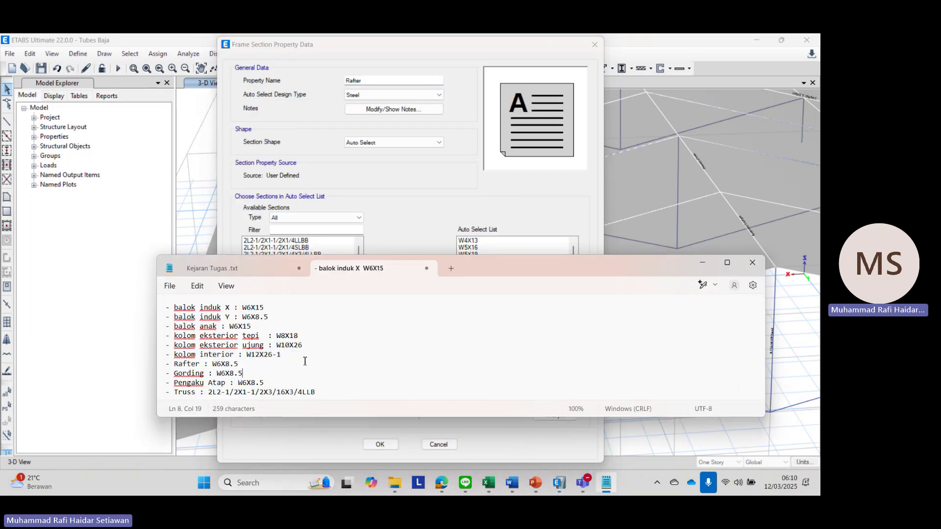
left_click(702, 263)
left_click(483, 241)
left_click_drag(483, 240, 484, 451)
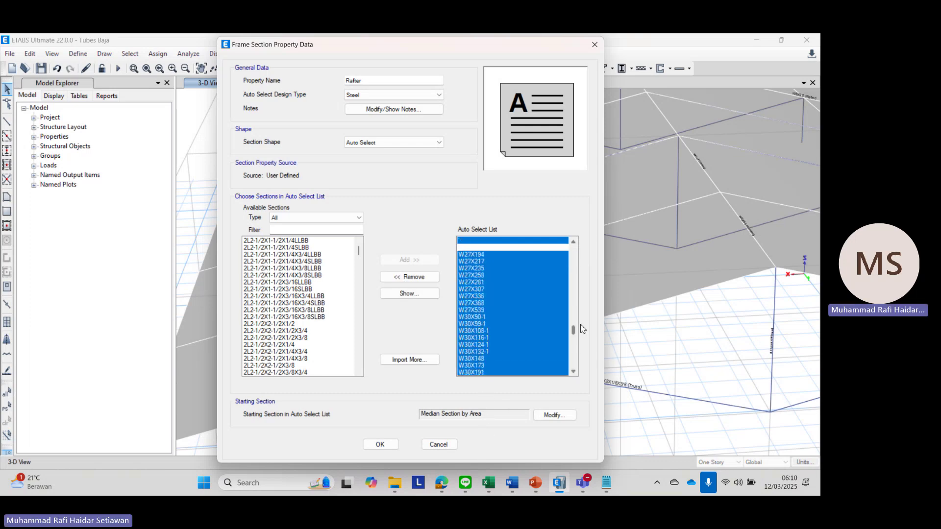
left_click_drag(573, 363, 580, 232)
left_click(435, 284)
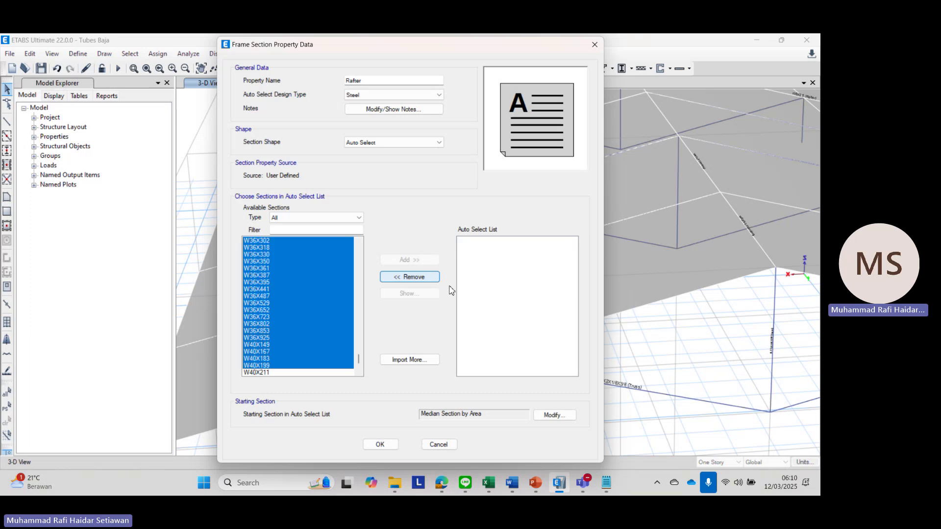
left_click(490, 245)
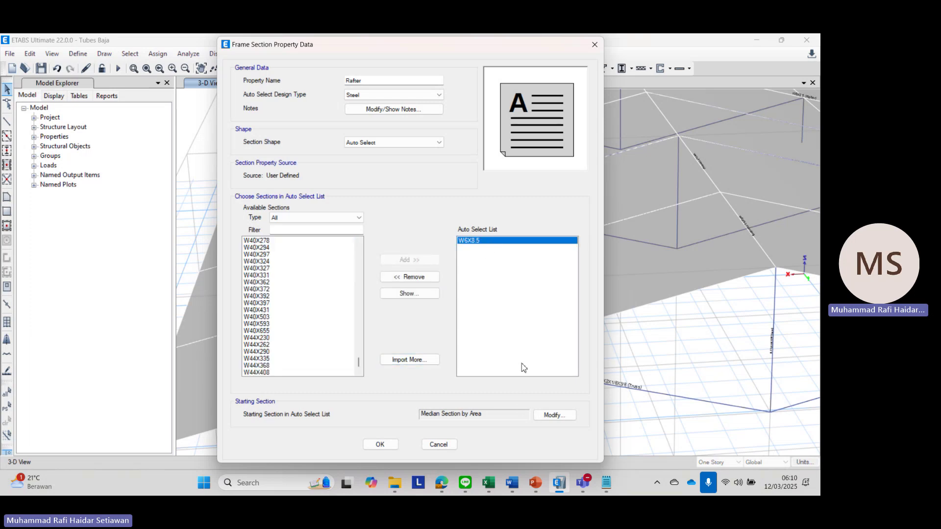
left_click(380, 444)
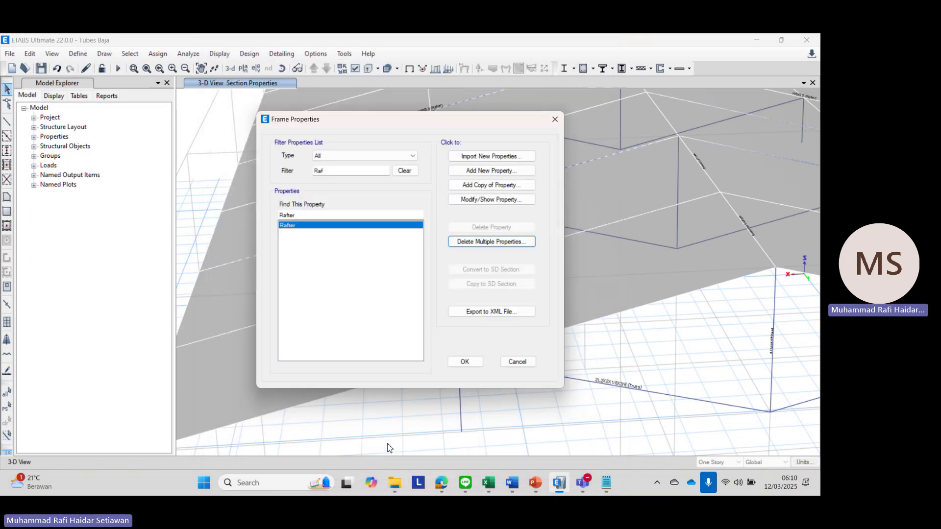
Step: Filter the frame section properties by Penga and open the Pengaku Atap property for modification
double_click(336, 171)
type("Penga")
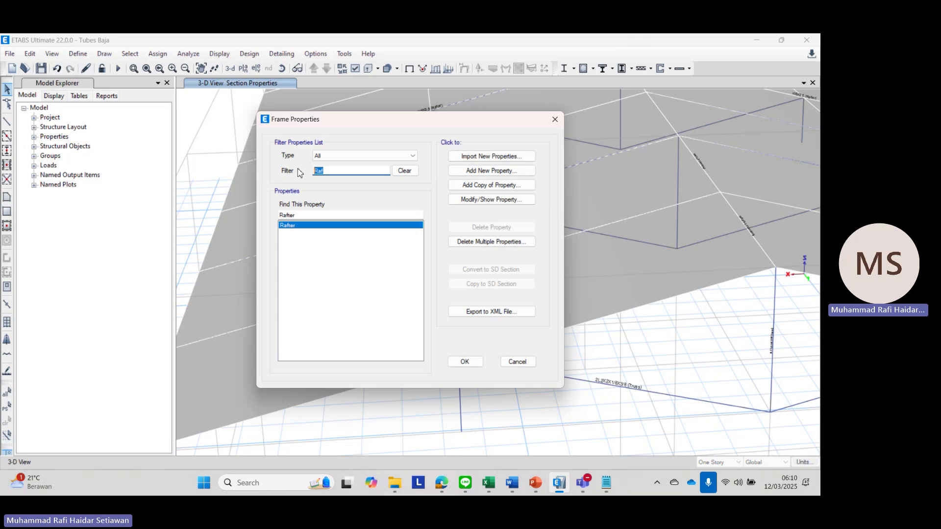
left_click(503, 199)
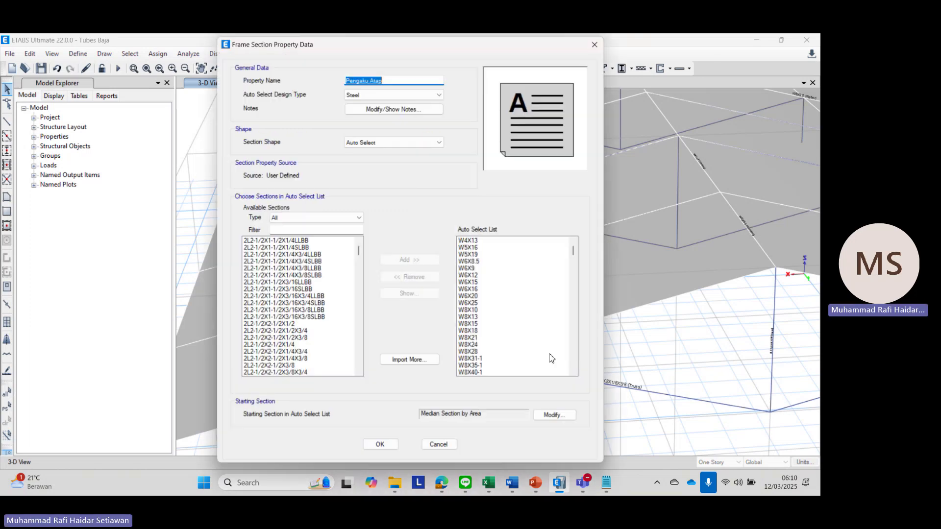
Step: Remove all sections except W6X8.5 from the Pengaku Atap auto select list and accept the frame property changes
left_click_drag(476, 241, 480, 448)
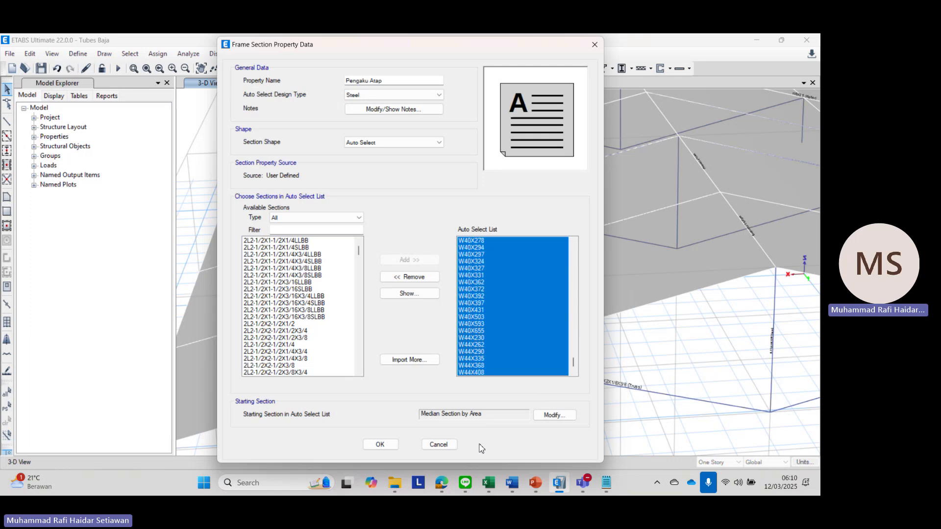
left_click_drag(572, 371, 573, 247)
left_click(489, 262, "ctrl")
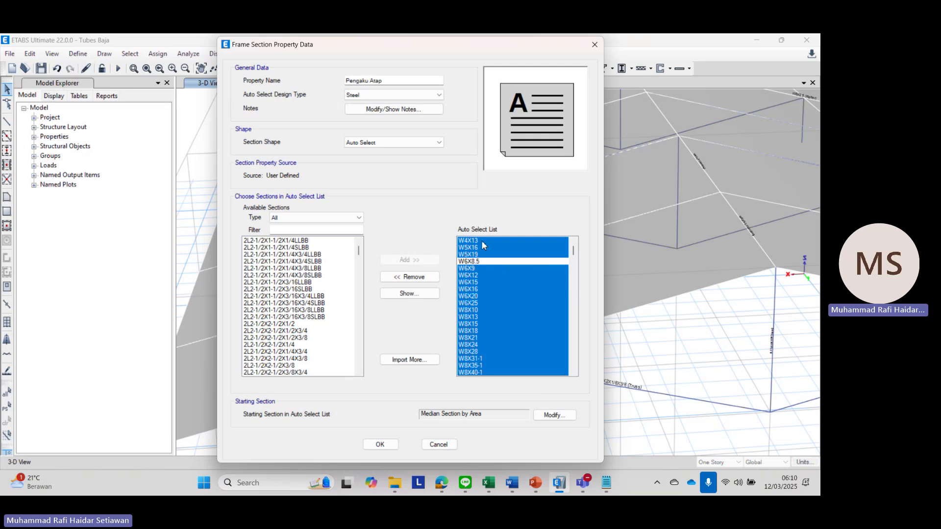
left_click(427, 279)
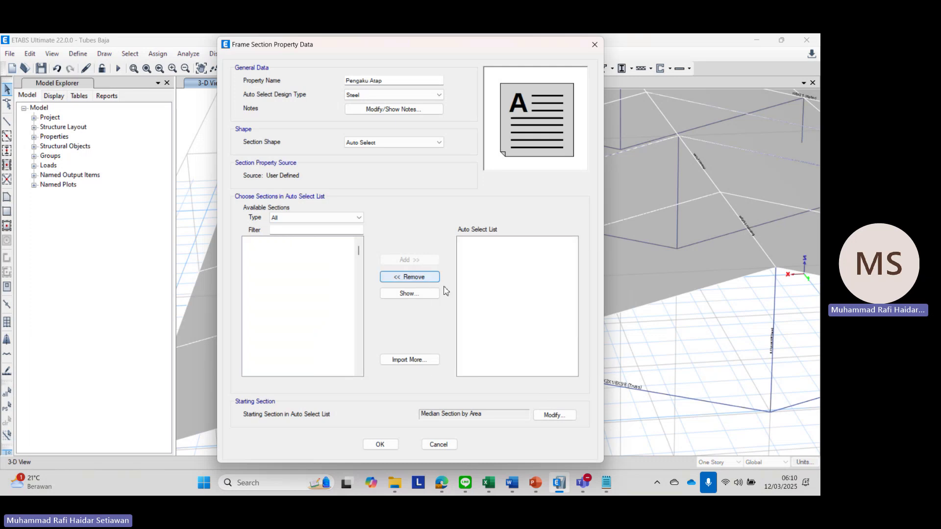
left_click(383, 445)
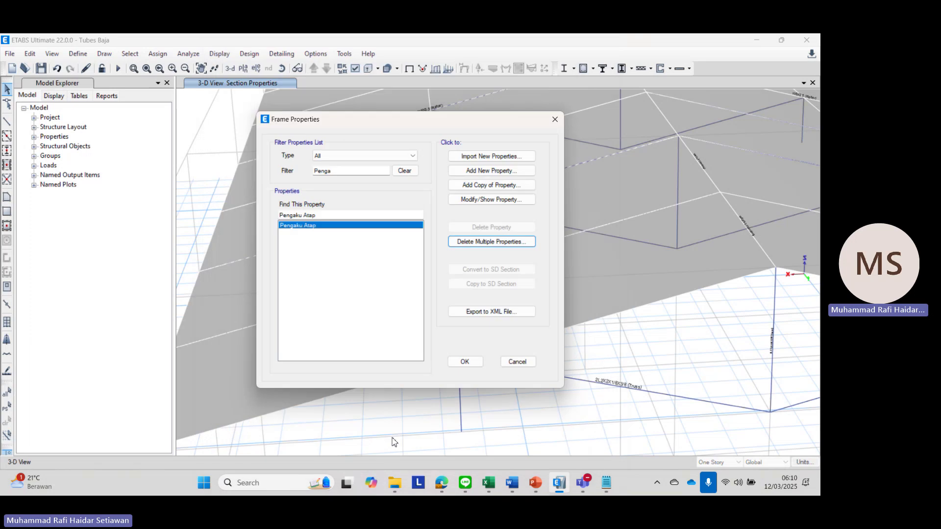
left_click(463, 362)
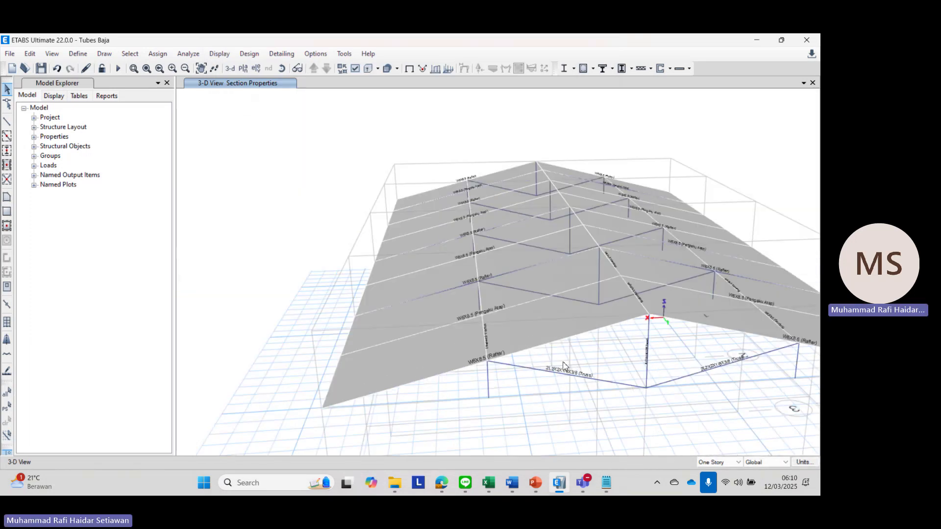
Step: Check the roof's section labels, then filter the frame section properties by gord and open the Gording property for modification
scroll(533, 361, "up", 3)
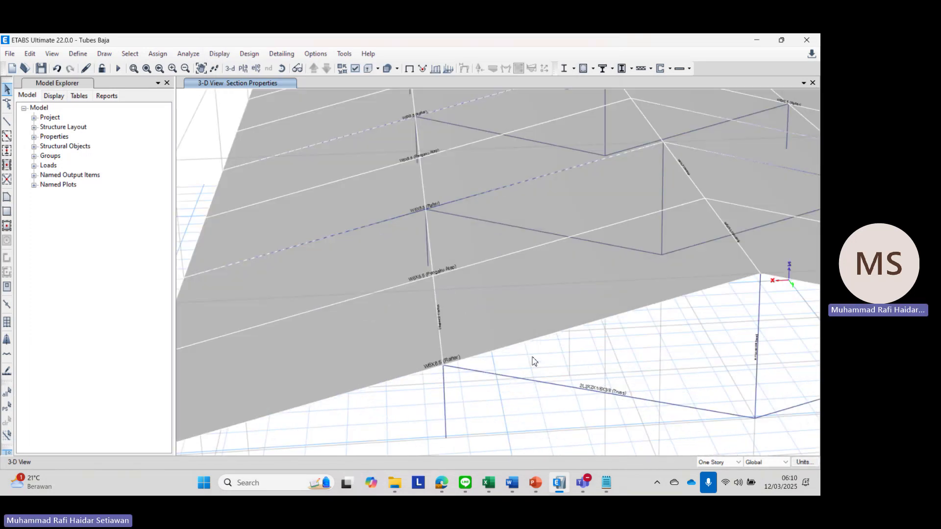
mouse_move(438, 321)
scroll(439, 320, "down", 3)
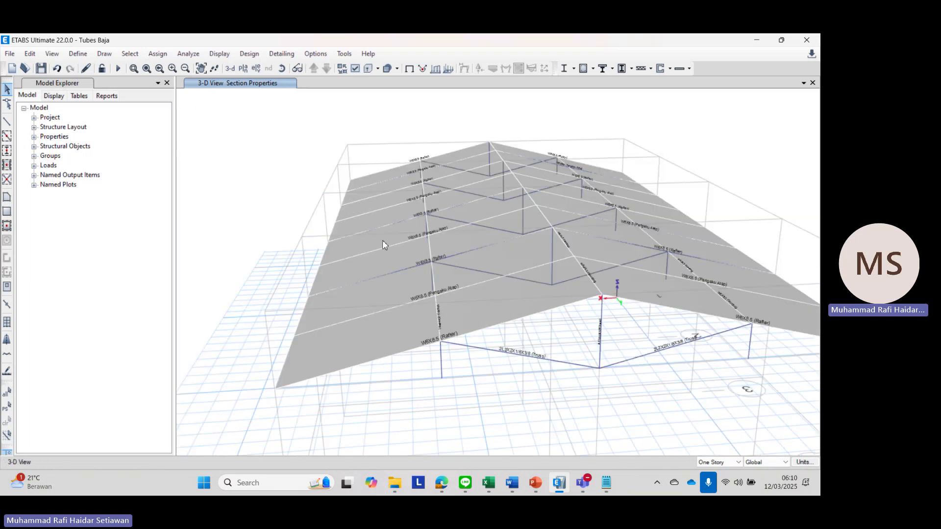
left_click(78, 54)
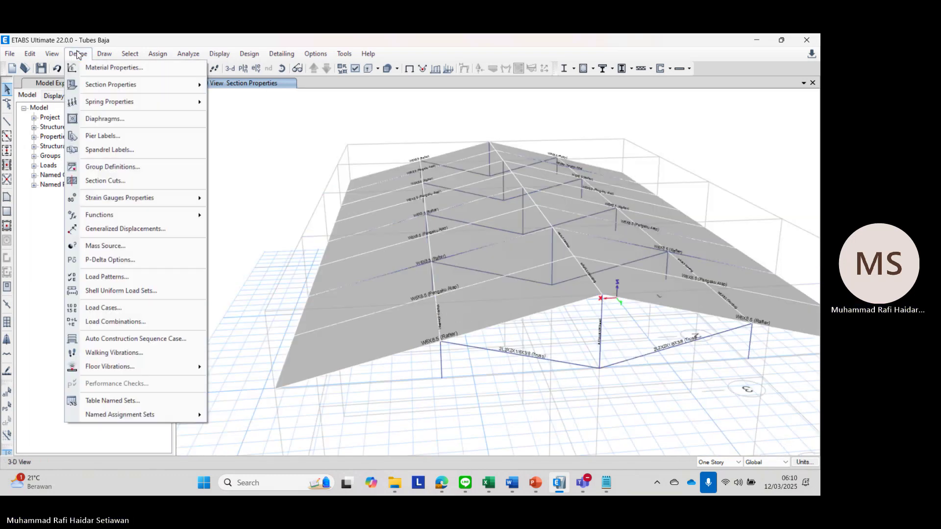
mouse_move(194, 83)
left_click(252, 85)
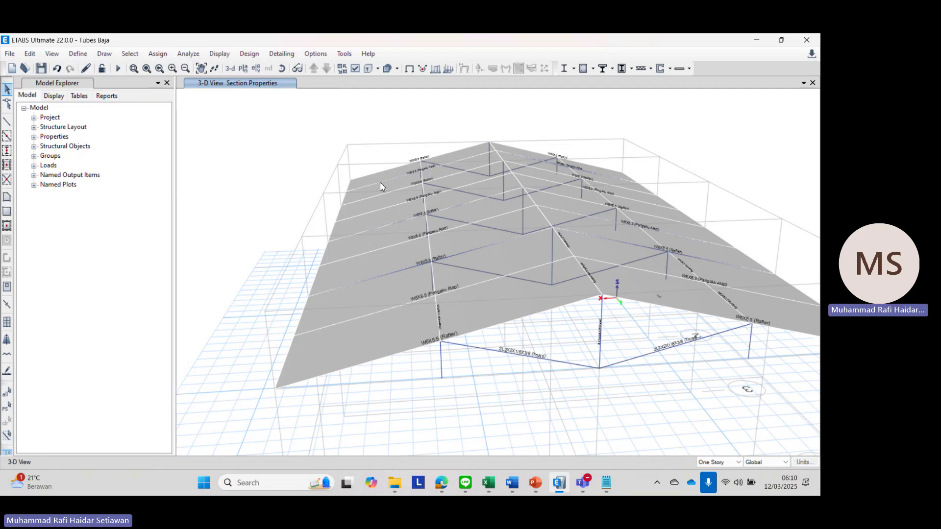
left_click(336, 171)
type("gord")
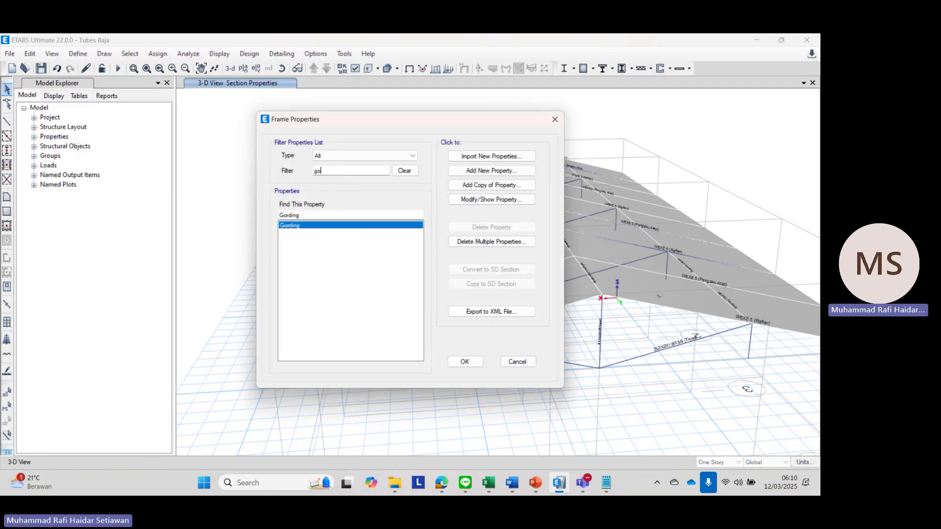
left_click(488, 200)
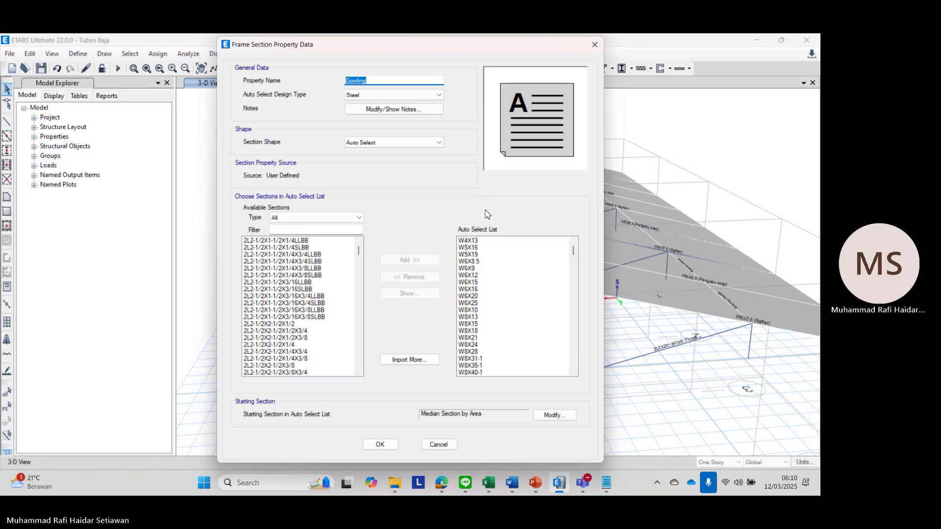
Step: Remove all sections except W6X9 from the Gording auto select list and accept the frame property changes
left_click_drag(483, 242, 489, 364)
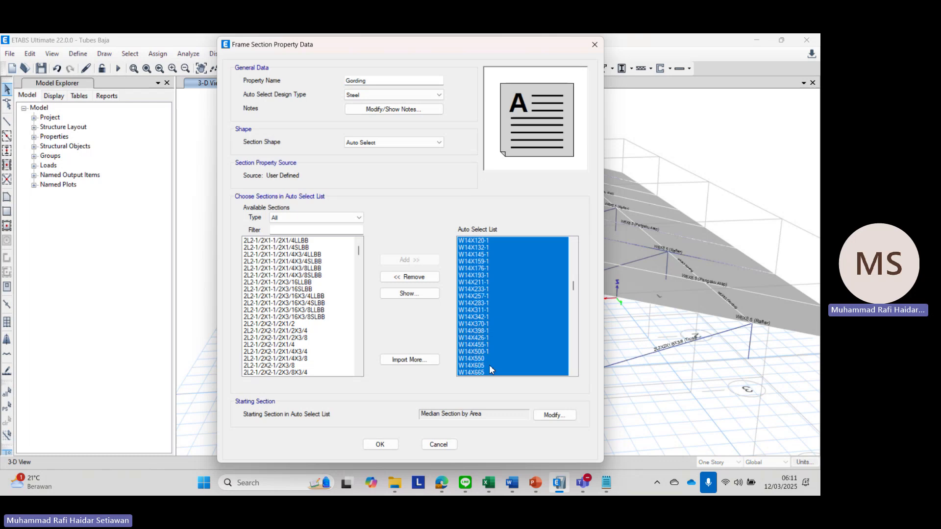
left_click(410, 277)
left_click_drag(473, 242, 459, 376)
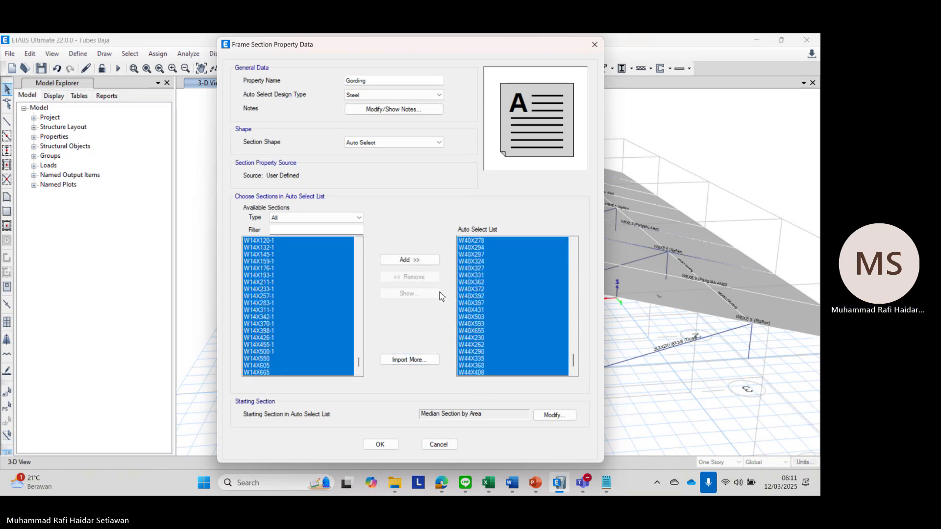
left_click(504, 298)
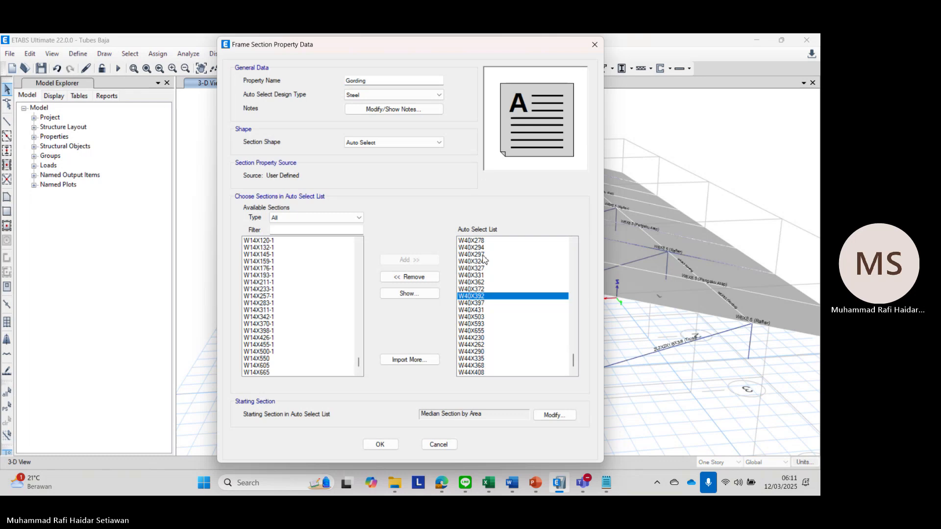
scroll(483, 259, "up", 20)
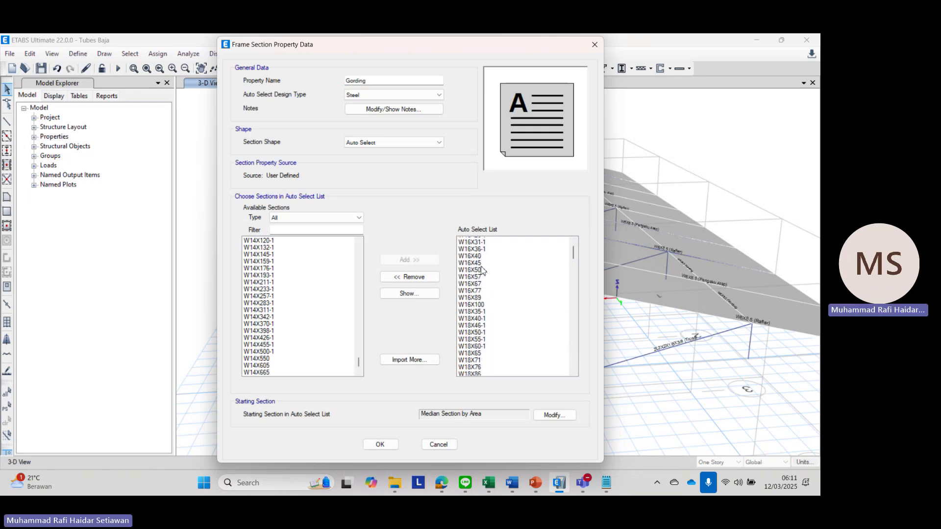
scroll(483, 264, "up", 5)
left_click_drag(484, 249, 469, 377)
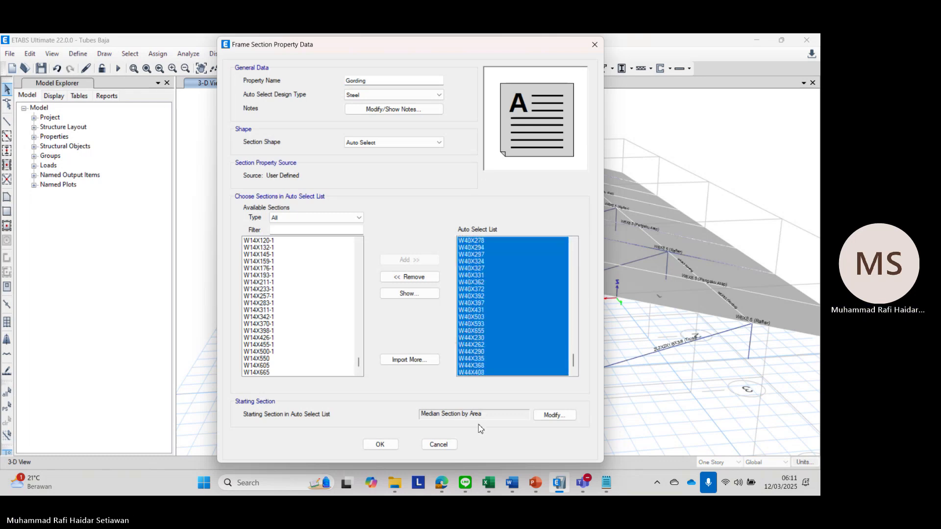
left_click(424, 278)
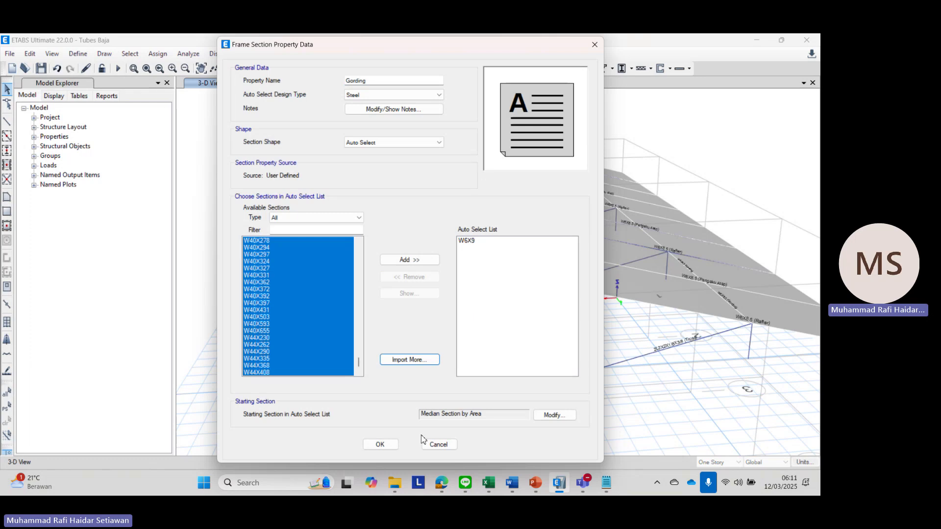
left_click(380, 444)
left_click(461, 364)
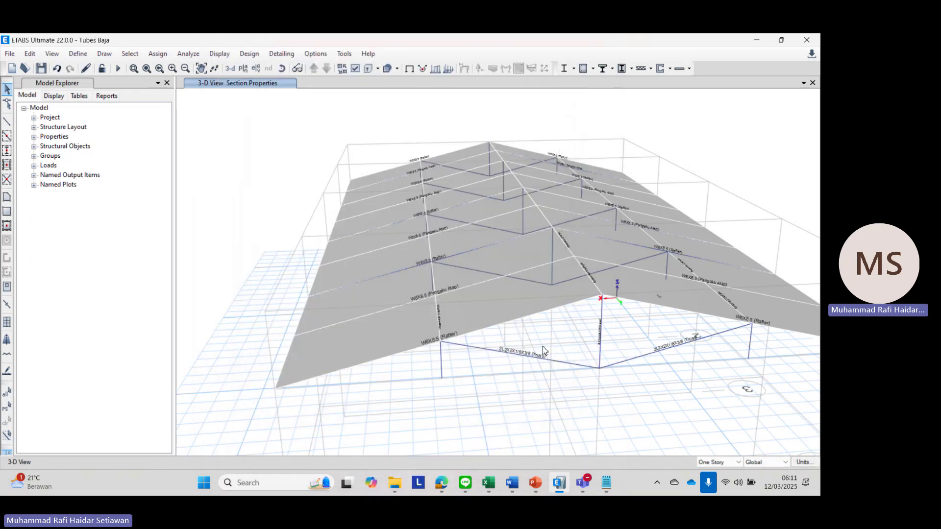
Step: Inspect the roof truss section label and look up the Table 1-15 Double Angles page in the AISC manual PDF in Edge
middle_click_drag(557, 331, 541, 310, "shift")
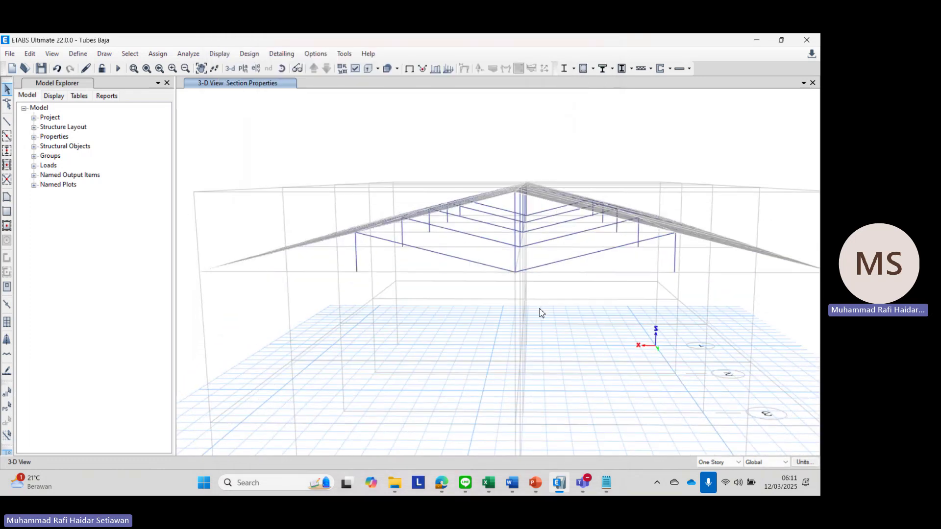
middle_click_drag(594, 254, 627, 309, "shift")
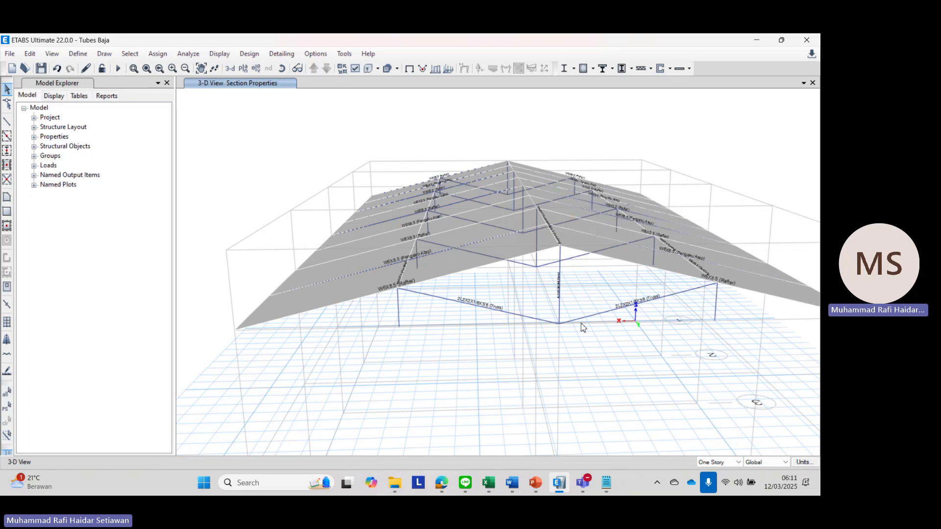
scroll(619, 308, "up", 4)
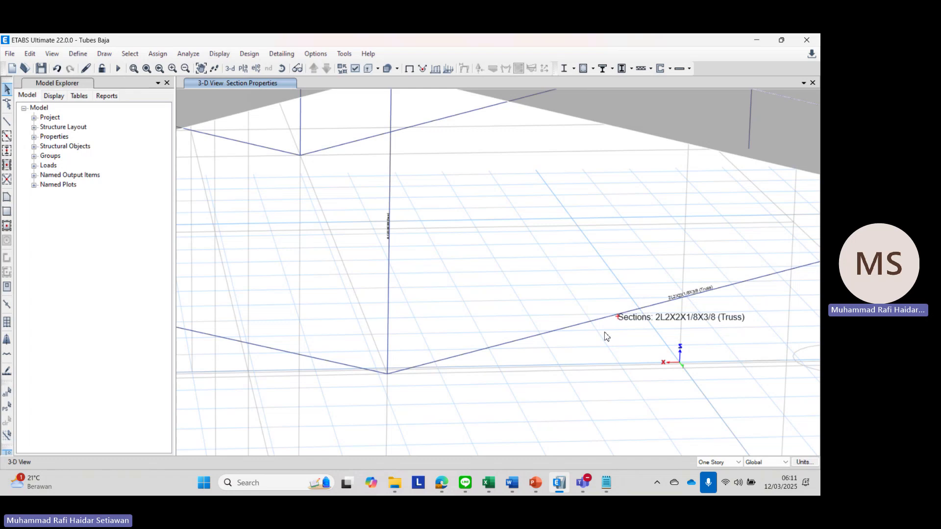
left_click(444, 483)
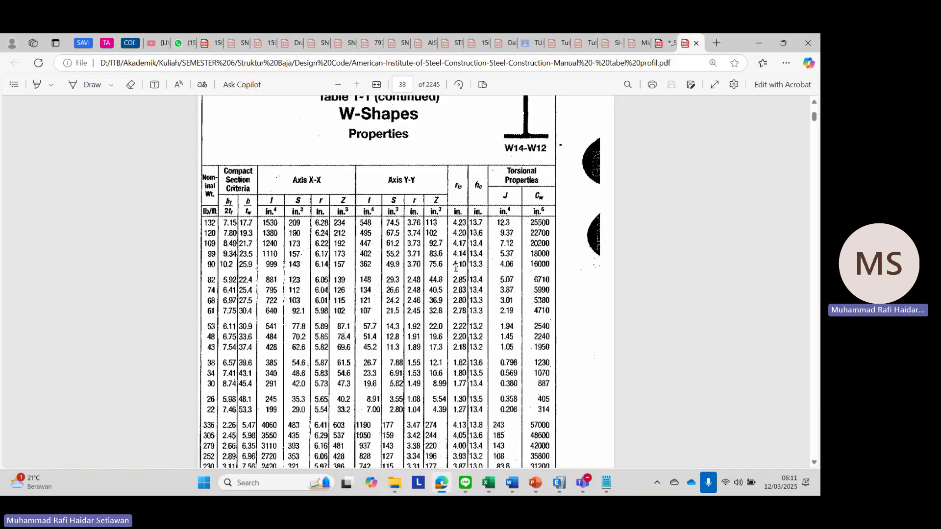
key("Right")
key("Right")
key("Right")
key("Right")
key("Right")
key("Right")
key("Right")
key("Right")
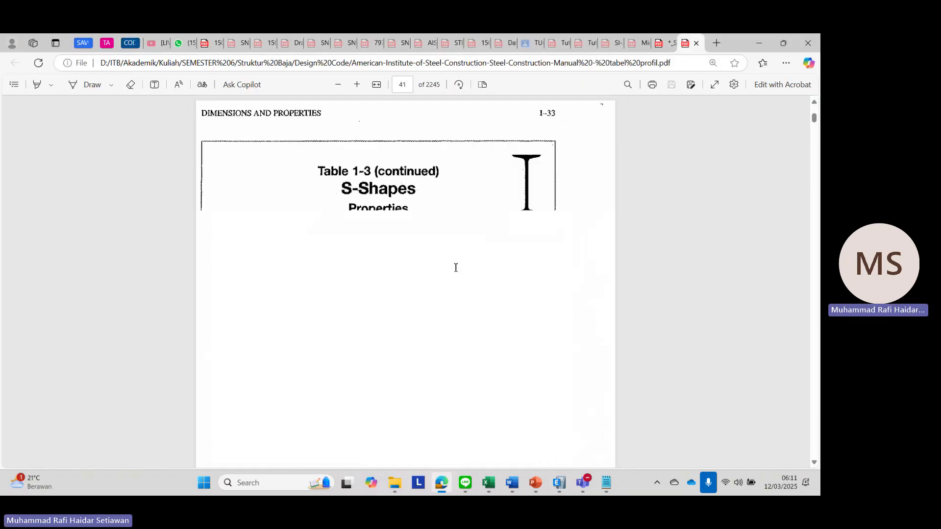
key("Right")
key("Right")
key("Right")
key("Right")
key("Right")
key("Right")
key("Right")
key("Right")
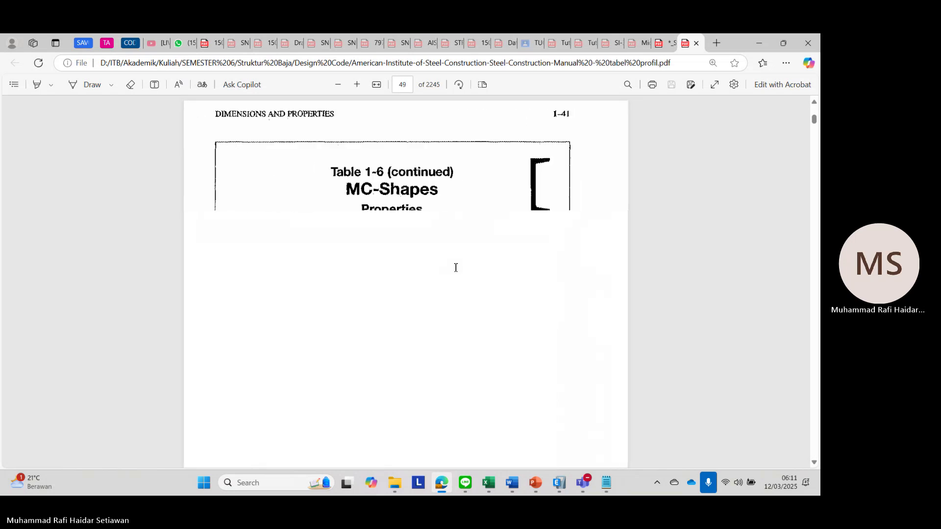
key("Right")
key("Right")
key("Right")
key("Right")
key("Right")
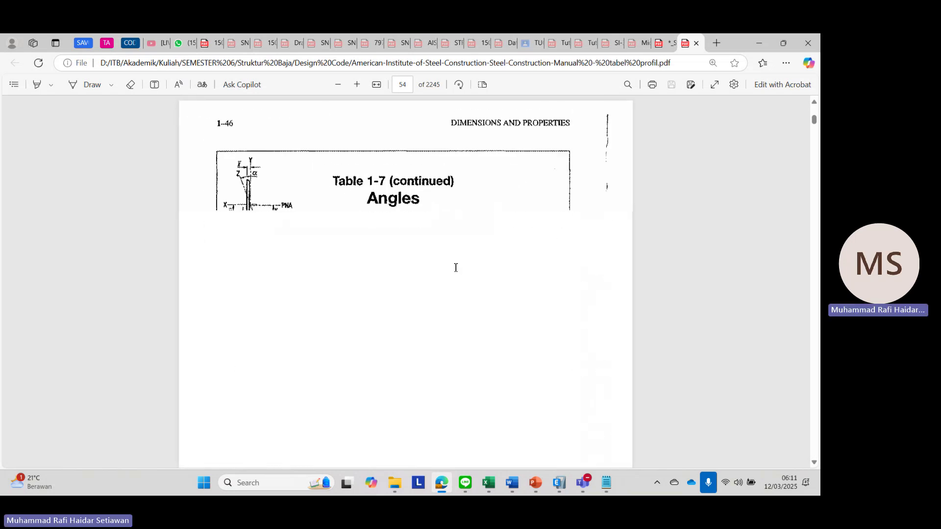
key("Right")
key("Right")
key("Right")
key("Right")
key("Right")
key("Right")
key("Right")
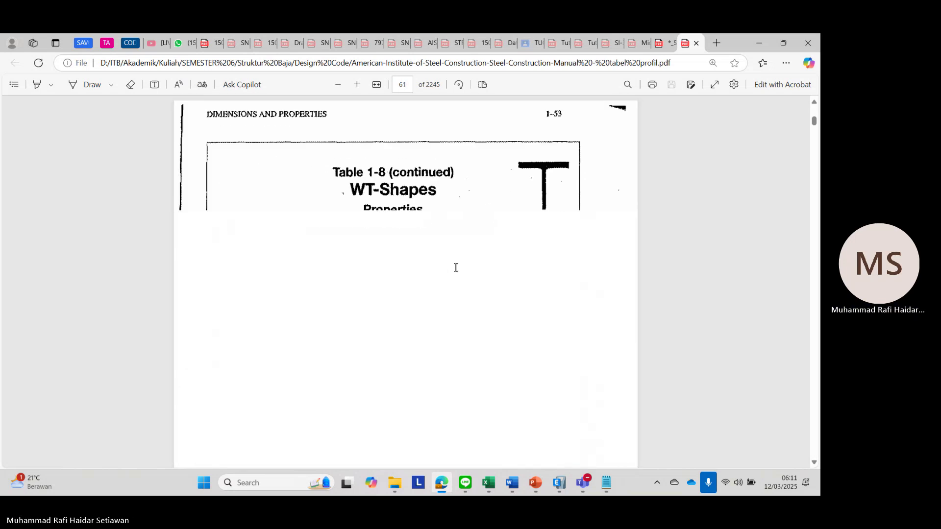
key("Right")
key("Right")
key("Right")
key("Right")
key("Right")
key("Right")
key("Right")
key("Right")
key("Right")
key("Right")
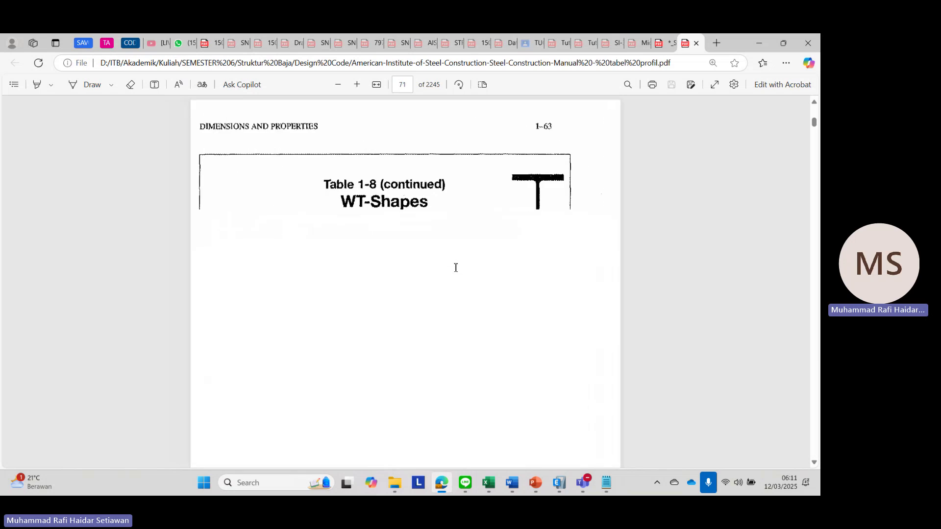
key("Right")
key("Right")
key("Right")
key("Right")
key("Right")
key("Right")
key("Right")
key("Right")
key("Right")
key("Right")
key("Right")
key("Right")
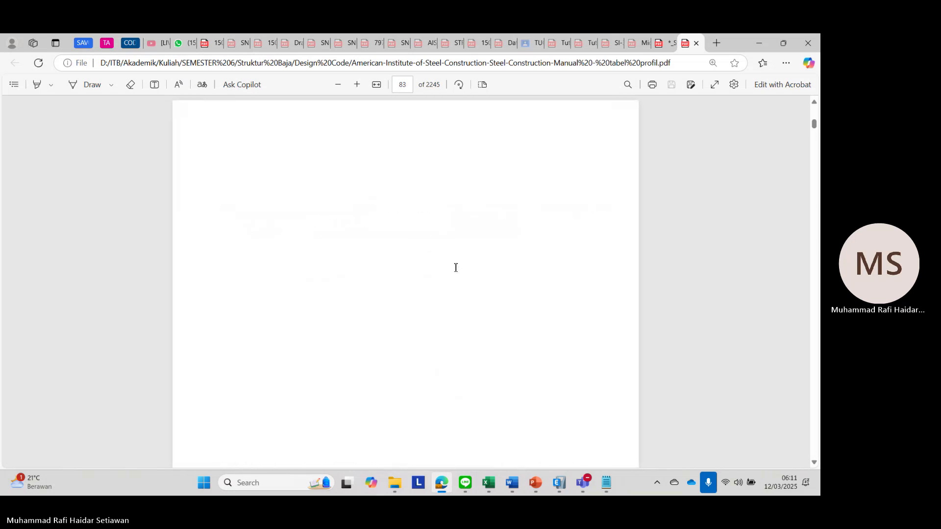
key("Right")
key("Right")
key("Right")
key("Right")
key("Right")
key("Right")
key("Right")
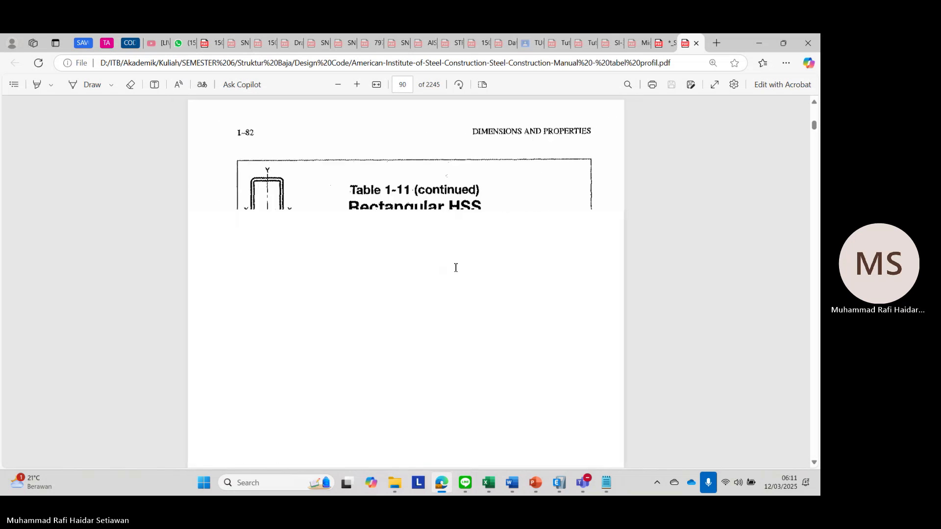
key("Right")
key("Right")
key("Right")
key("Right")
key("Right")
key("Right")
key("Right")
key("Right")
key("Right")
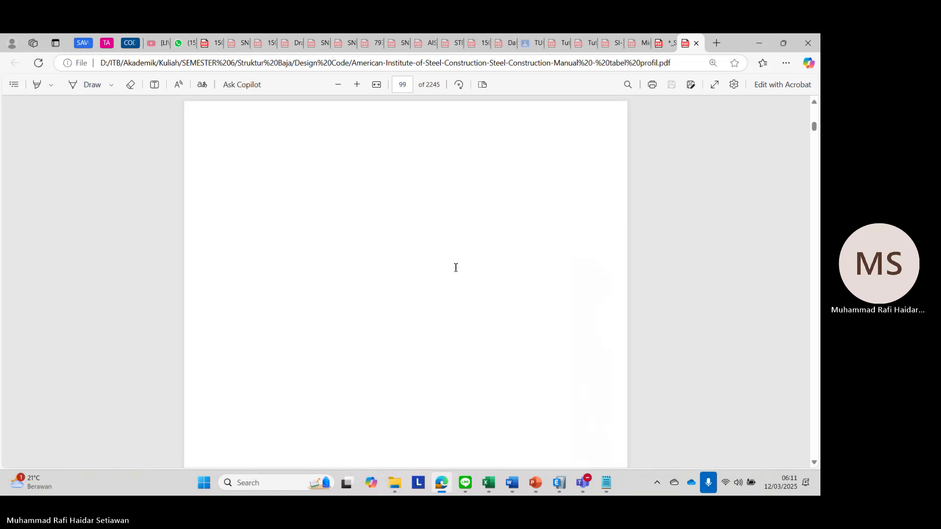
key("Right")
key("Right")
key("Right")
key("Right")
key("Right")
key("Right")
key("Right")
key("Right")
key("Right")
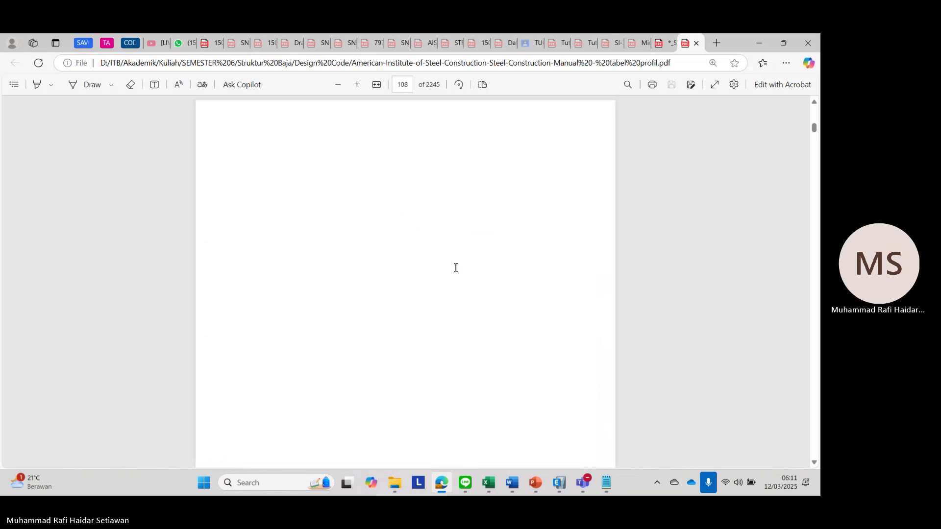
key("Right")
key("Right")
key("Right")
key("Left")
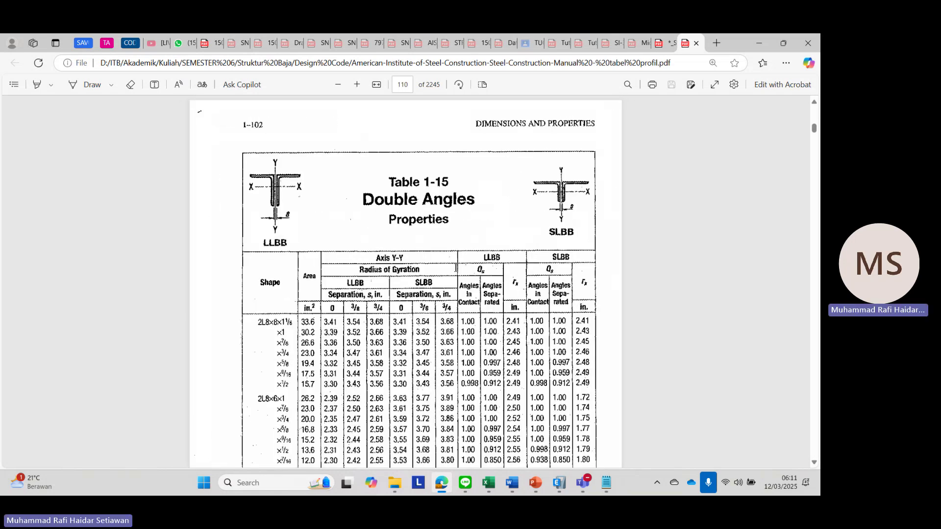
key("Right")
key("Left")
key("alt+Tab")
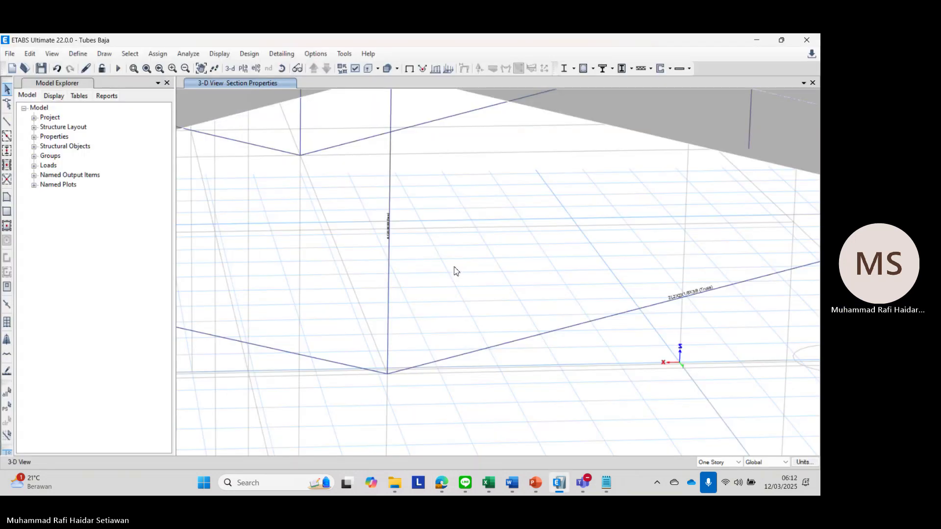
Step: Compare the roof truss section label in ETABS with the double-angle shapes in the AISC manual's Table 1-15 in Edge
mouse_move(676, 304)
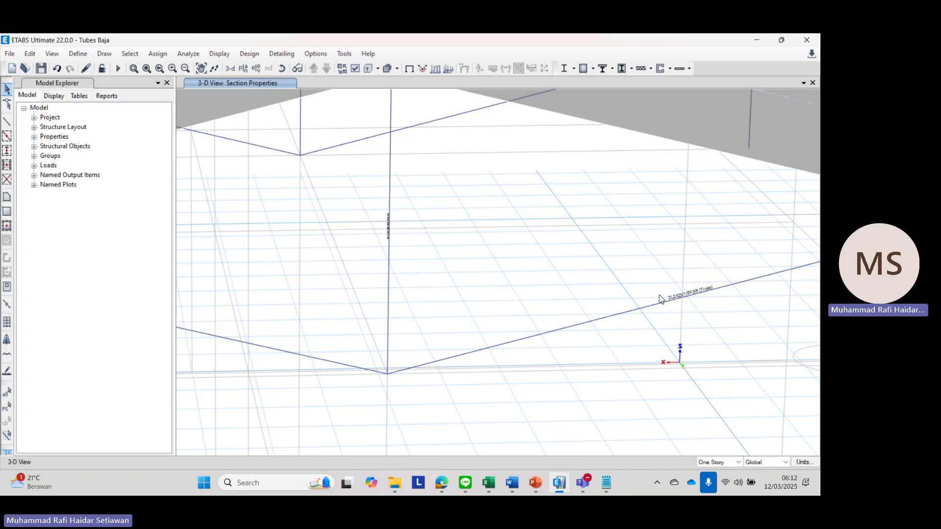
key("alt+Tab")
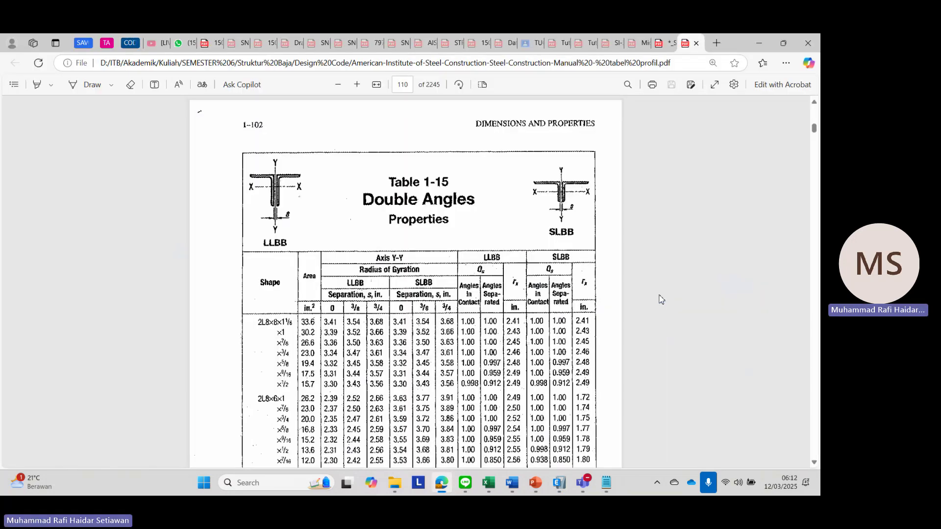
scroll(637, 304, "down", 20)
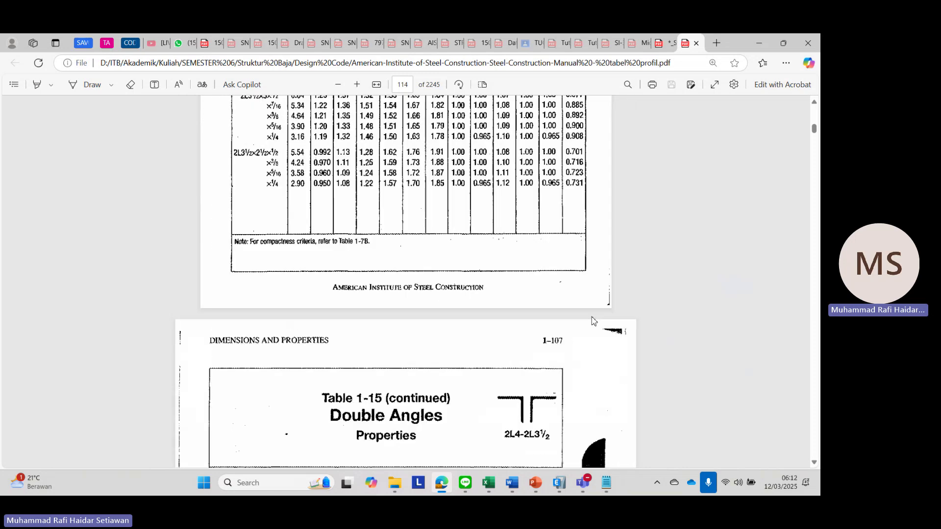
scroll(592, 321, "down", 10)
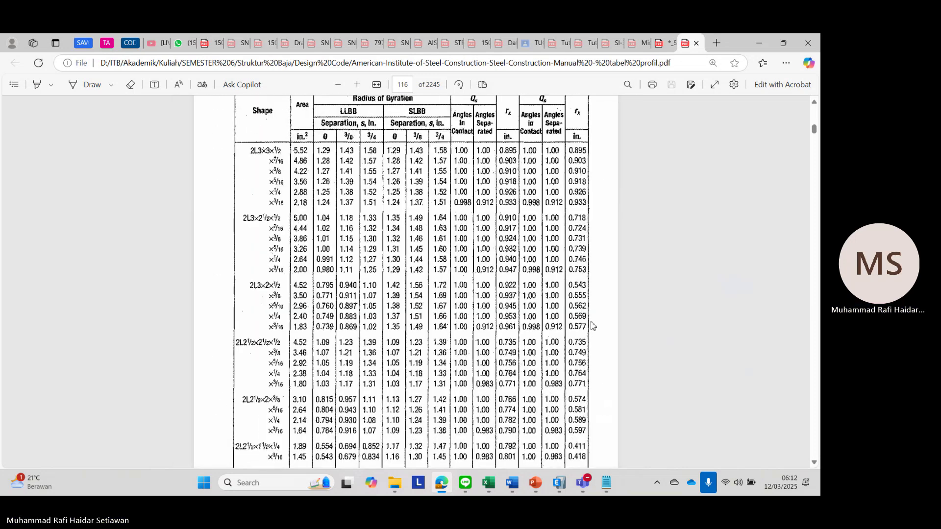
scroll(592, 325, "down", 5)
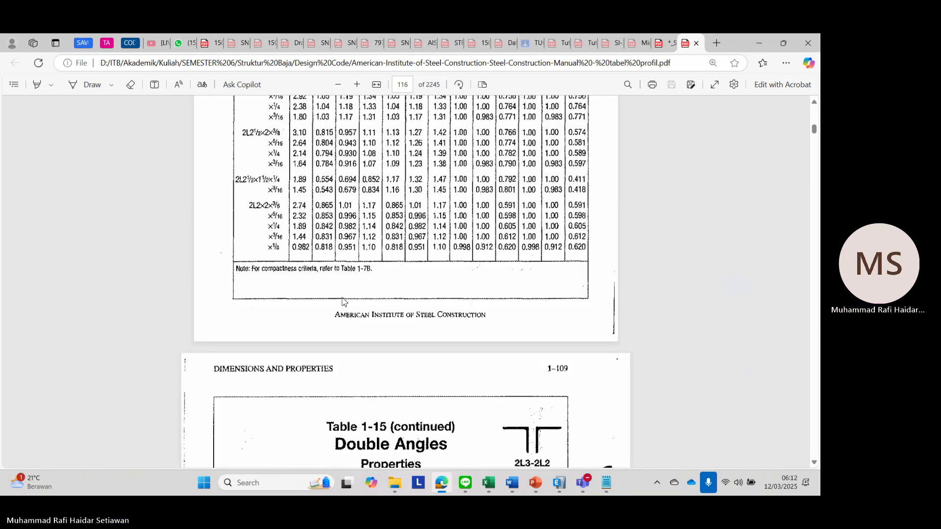
scroll(345, 301, "up", 5)
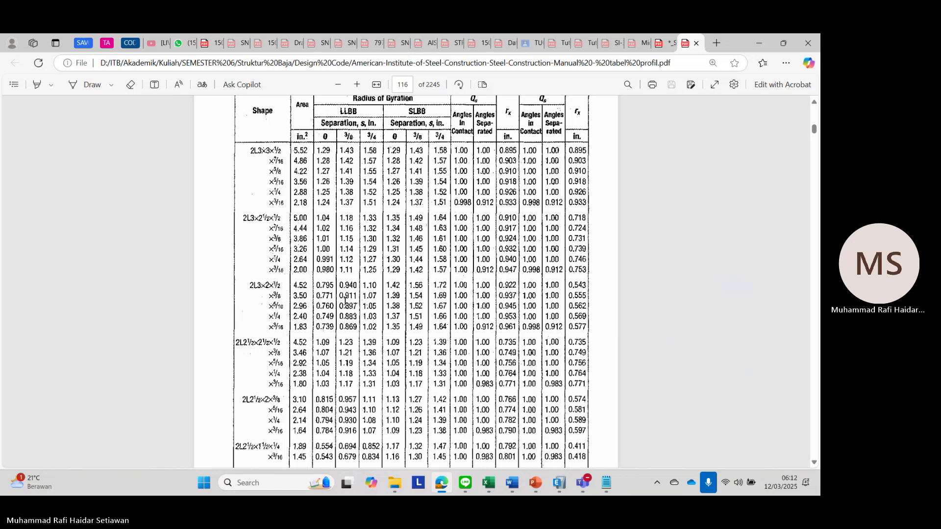
key("alt+Tab")
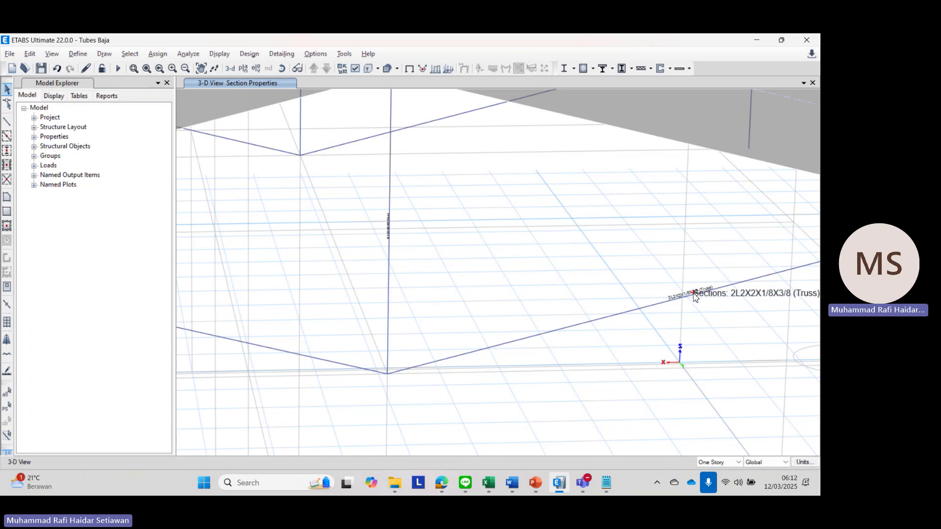
Step: Examine the 2L2 to 2L8 shape sizes and back-to-back separations across the Table 1-15 Double Angles pages in the Edge PDF
key("alt+Tab")
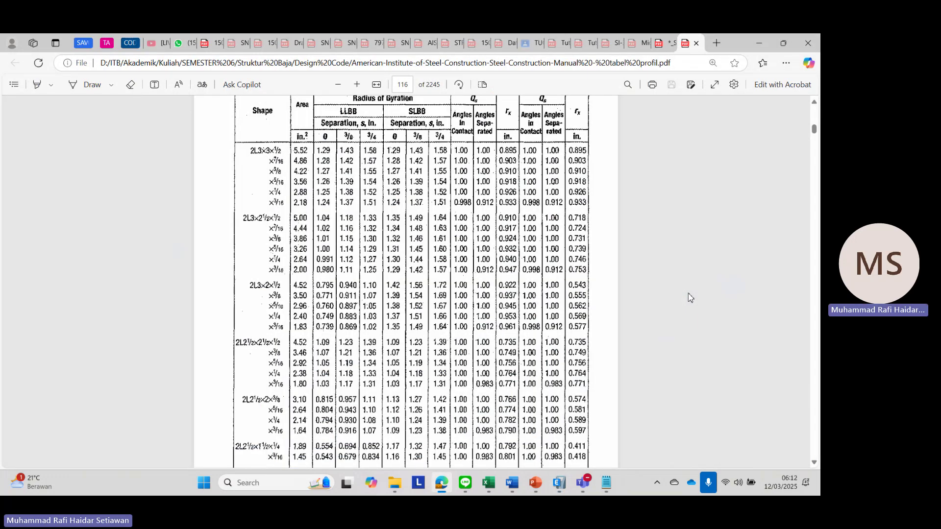
scroll(427, 336, "down", 15)
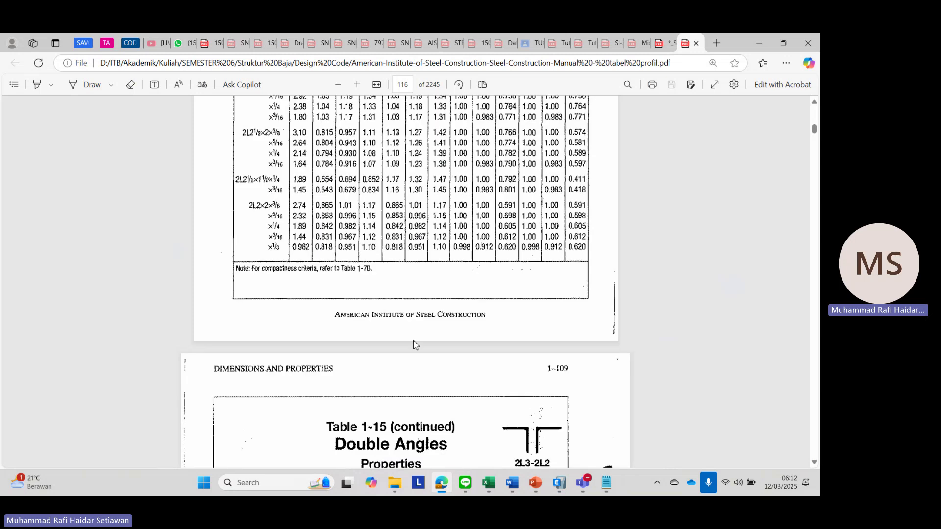
scroll(341, 344, "down", 5)
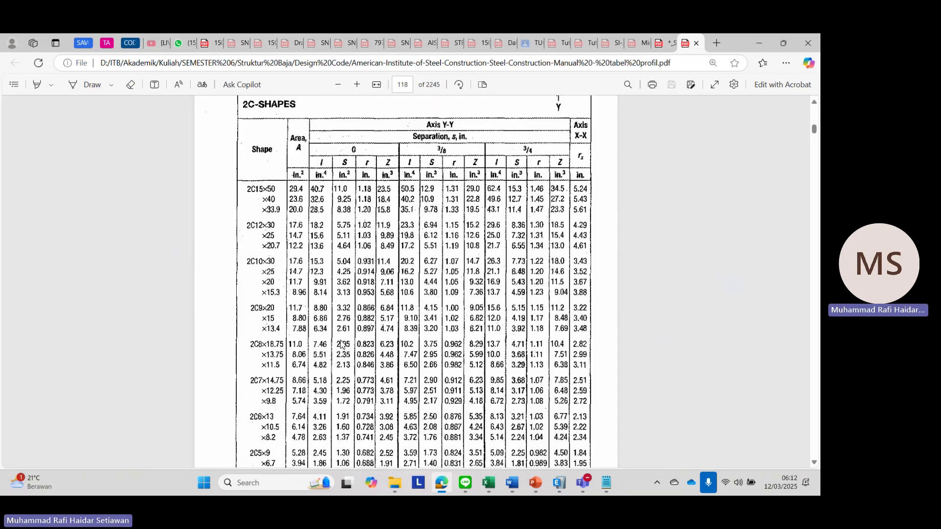
scroll(309, 346, "up", 10)
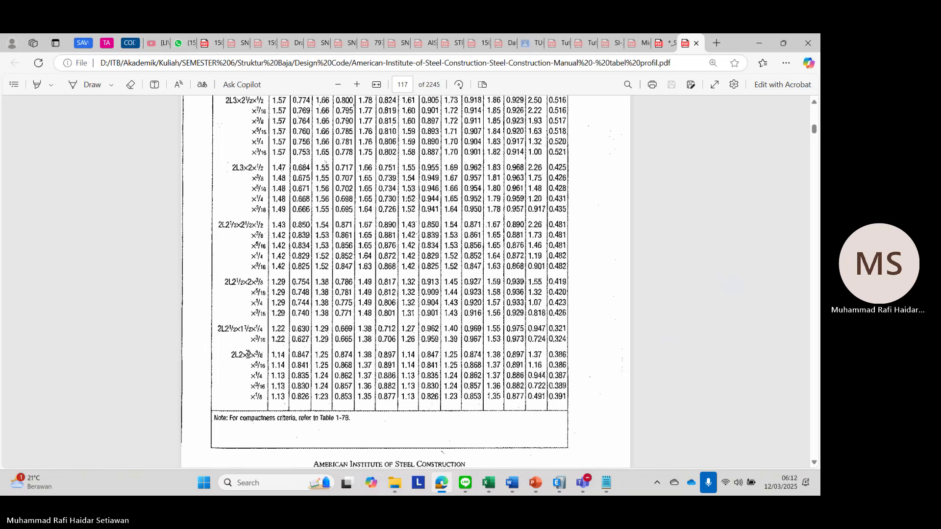
scroll(244, 233, "up", 5)
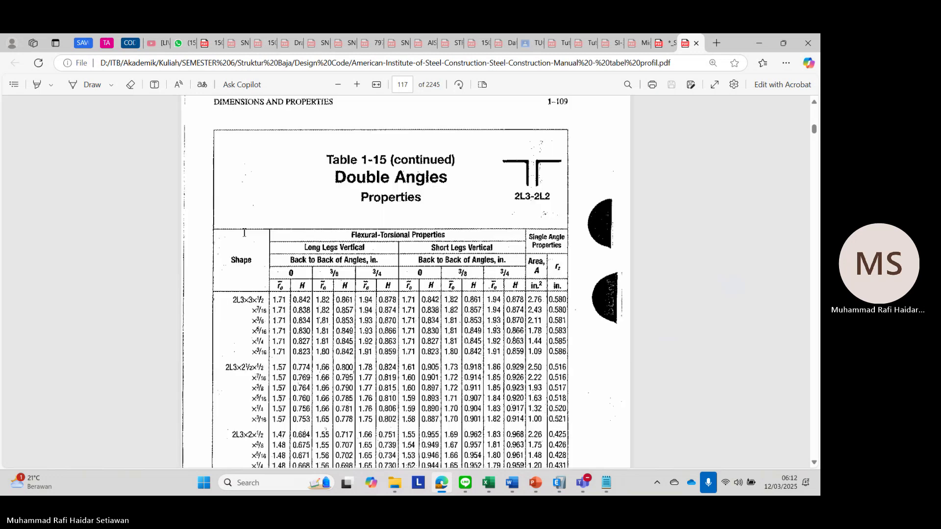
scroll(273, 323, "up", 5)
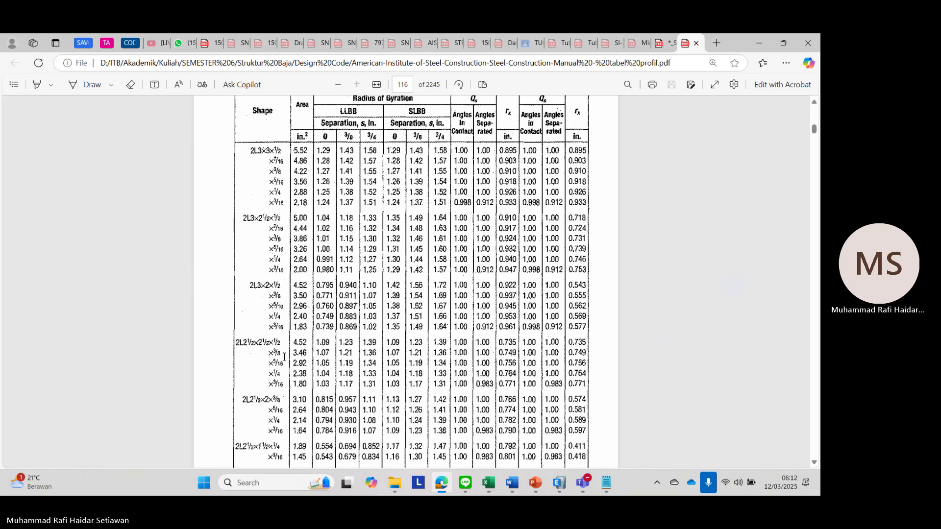
scroll(284, 357, "down", 5)
scroll(284, 356, "down", 5)
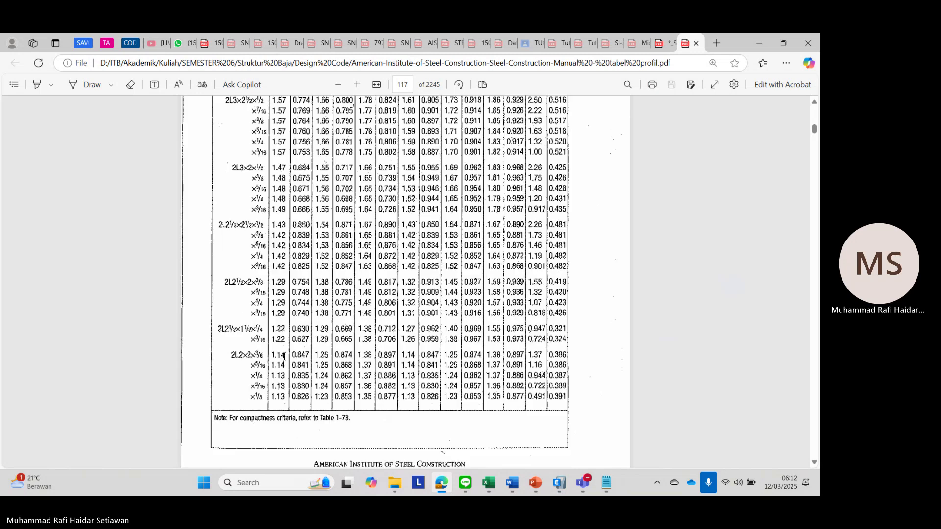
scroll(284, 357, "up", 5)
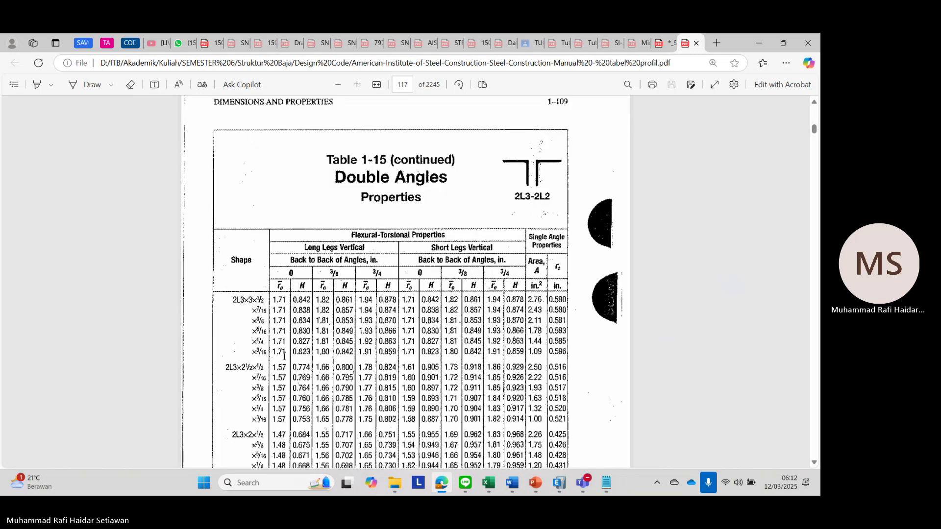
scroll(284, 356, "up", 20)
scroll(285, 356, "up", 20)
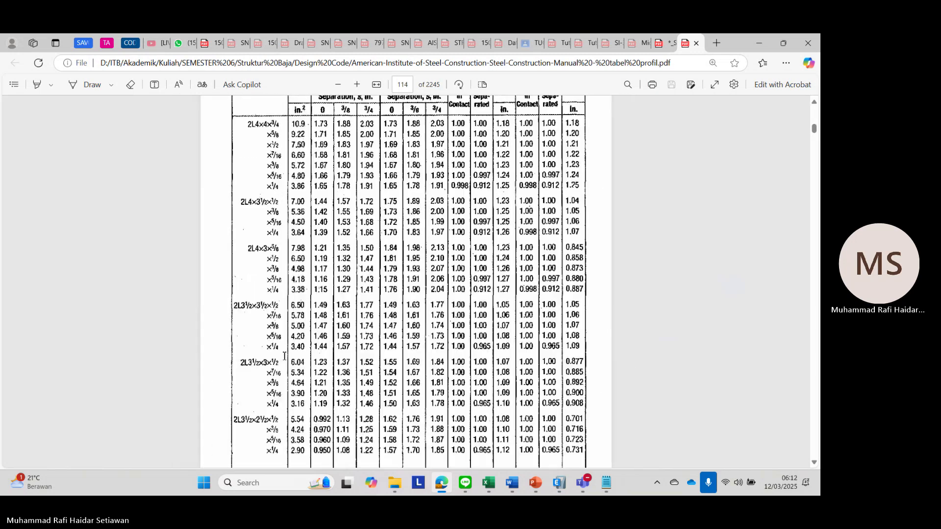
scroll(284, 357, "up", 15)
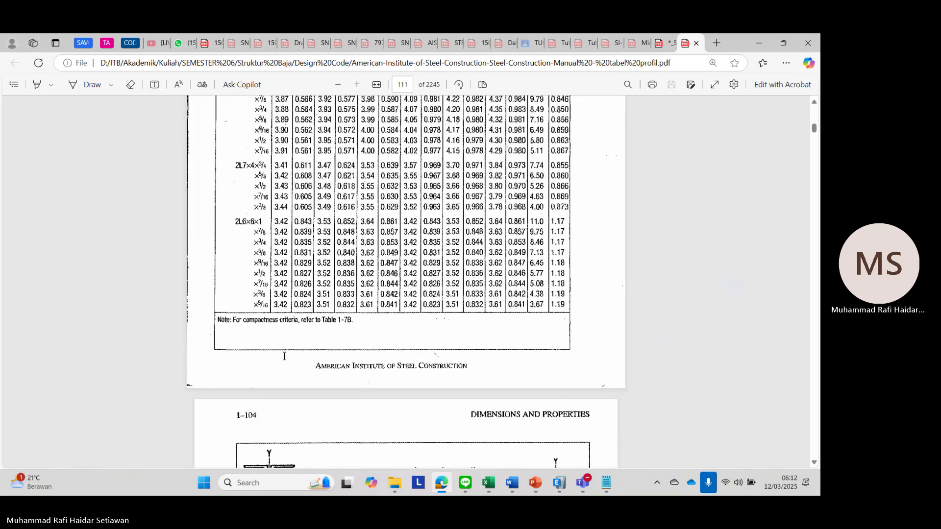
scroll(284, 357, "down", 20)
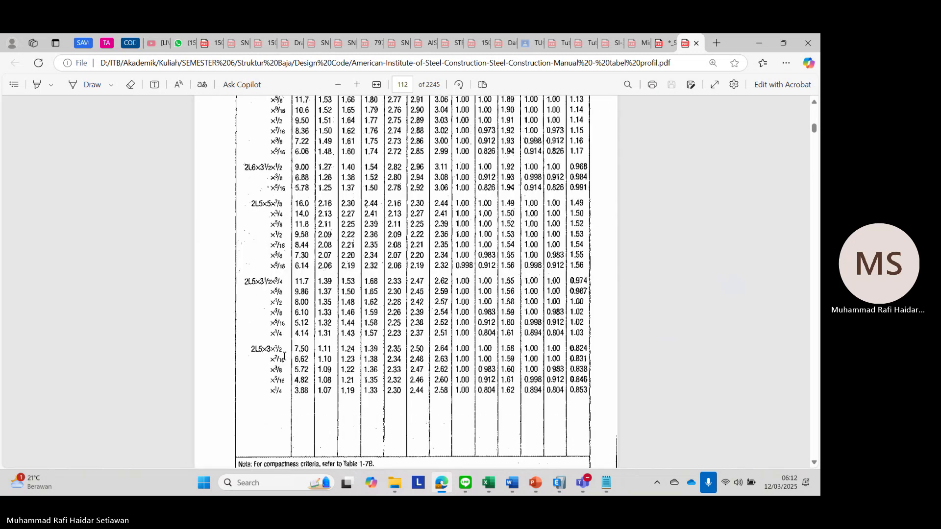
scroll(284, 356, "up", 10)
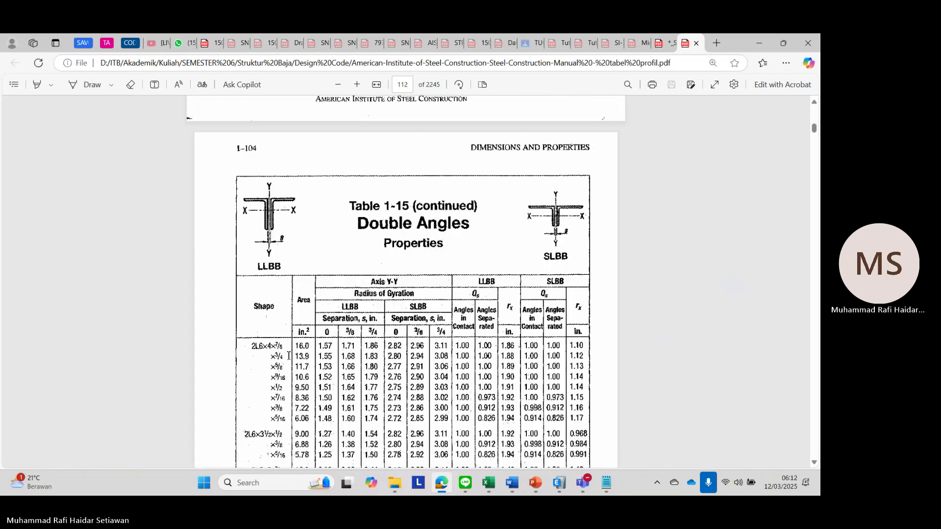
scroll(289, 356, "up", 10)
scroll(332, 353, "down", 5)
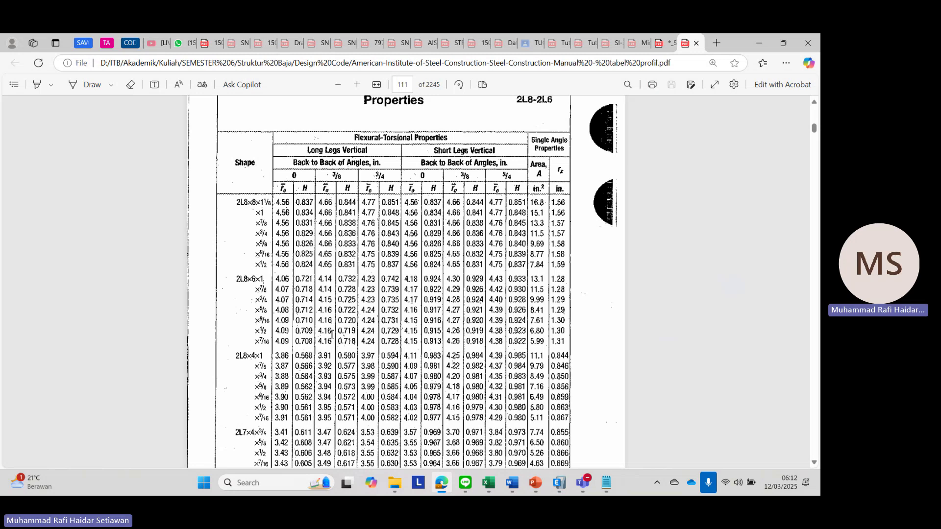
Step: Check the truss members' section labels in ETABS, then filter the frame section properties by trus and open the Truss property for modification
key("alt+Tab")
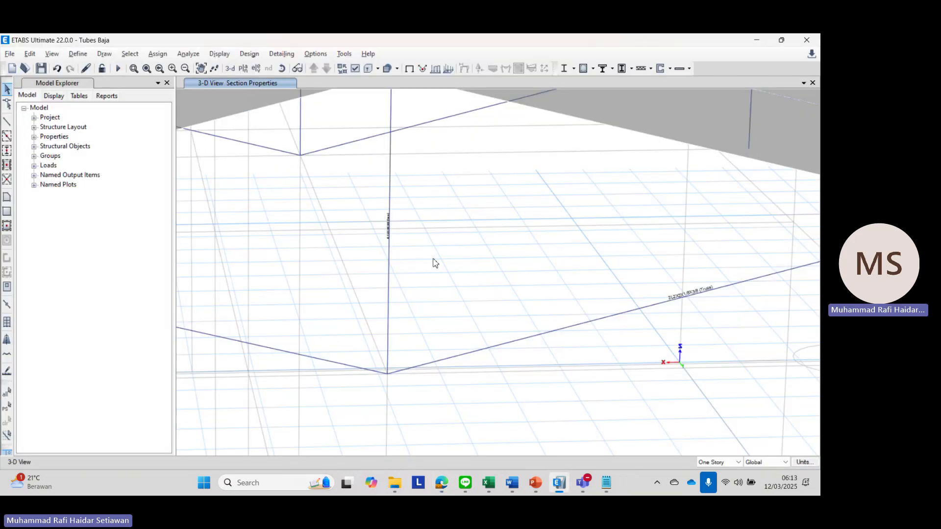
middle_click_drag(469, 247, 472, 269)
mouse_move(469, 201)
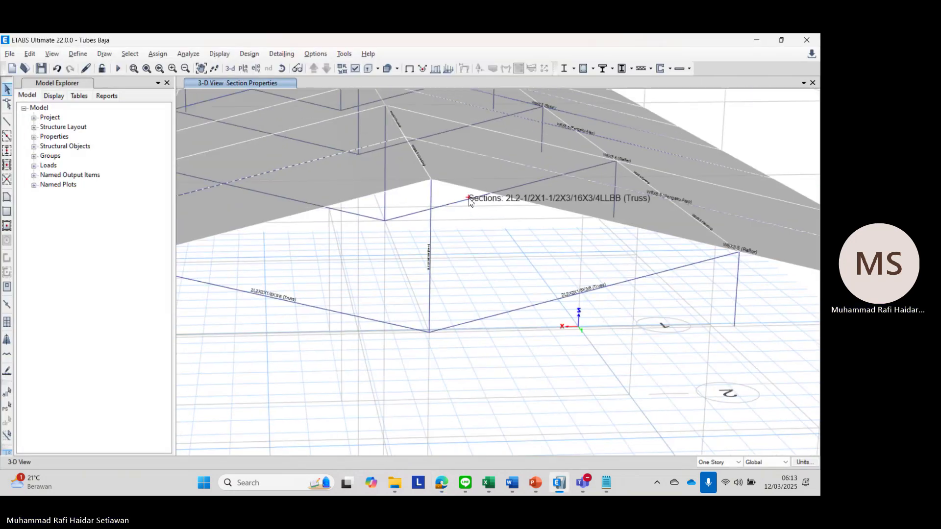
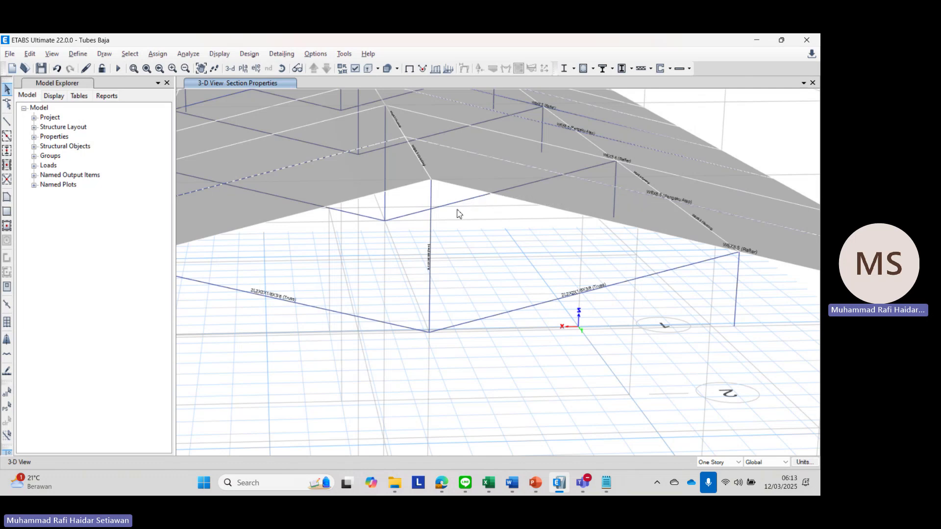
scroll(457, 220, "down", 3)
left_click(77, 53)
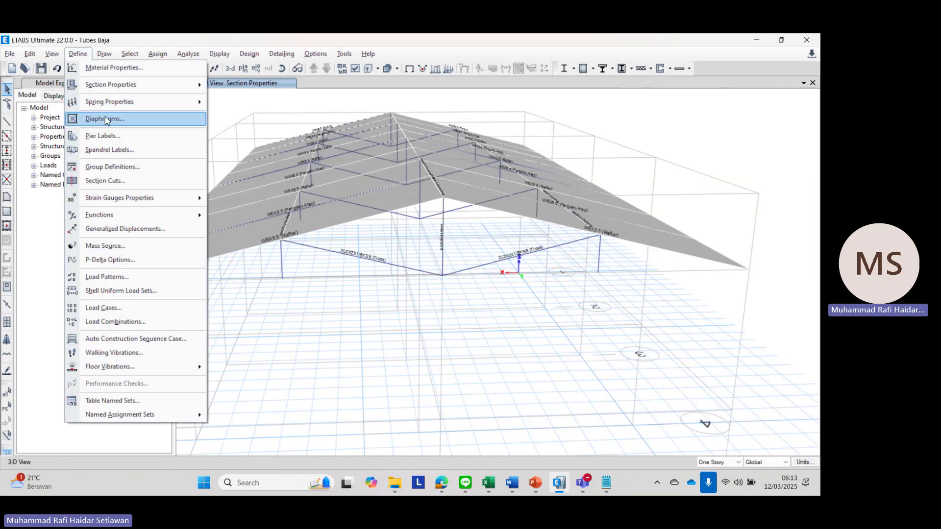
mouse_move(120, 88)
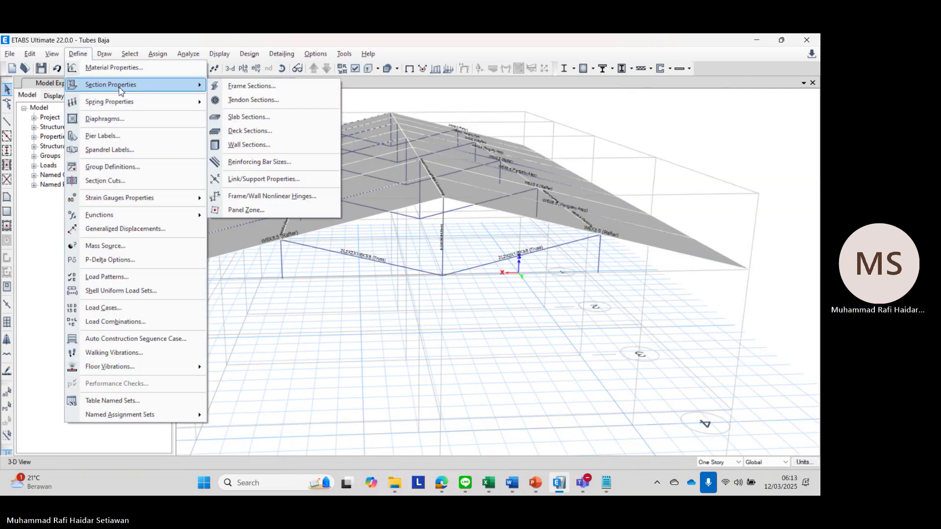
left_click(253, 86)
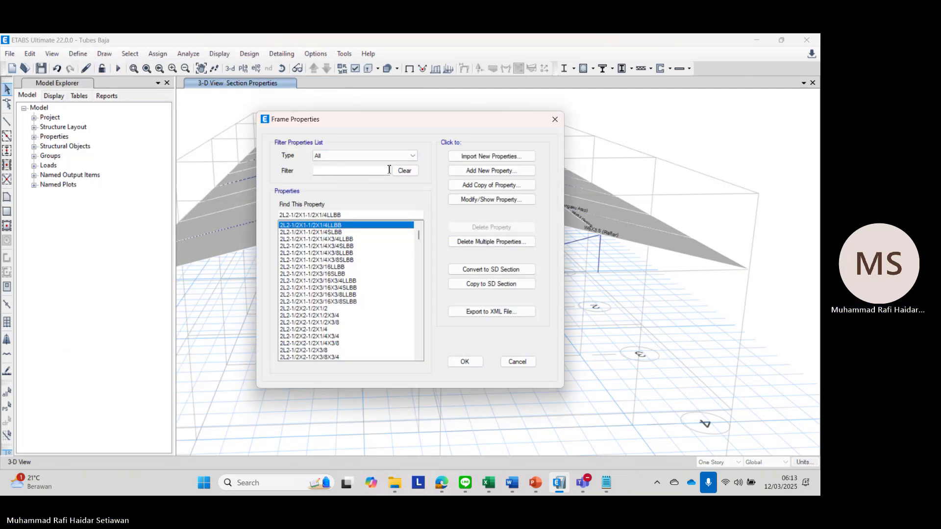
left_click(359, 169)
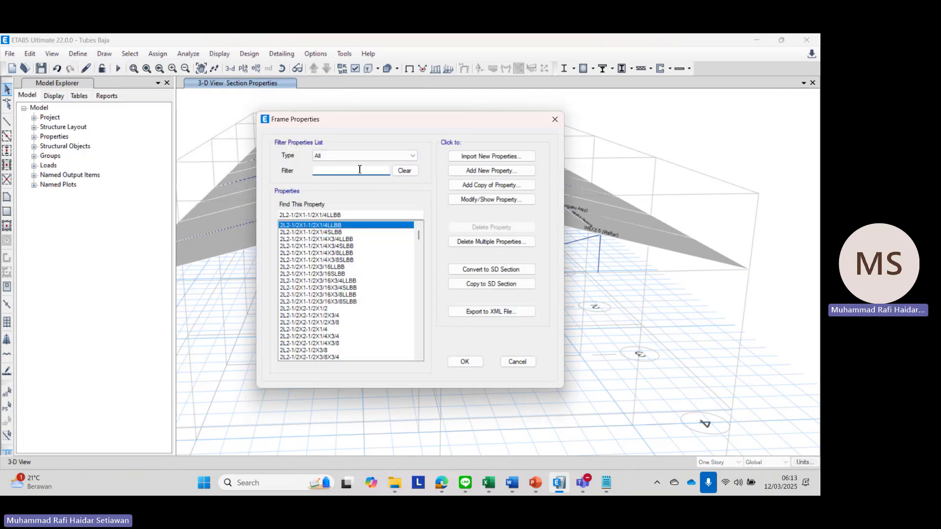
type("trus")
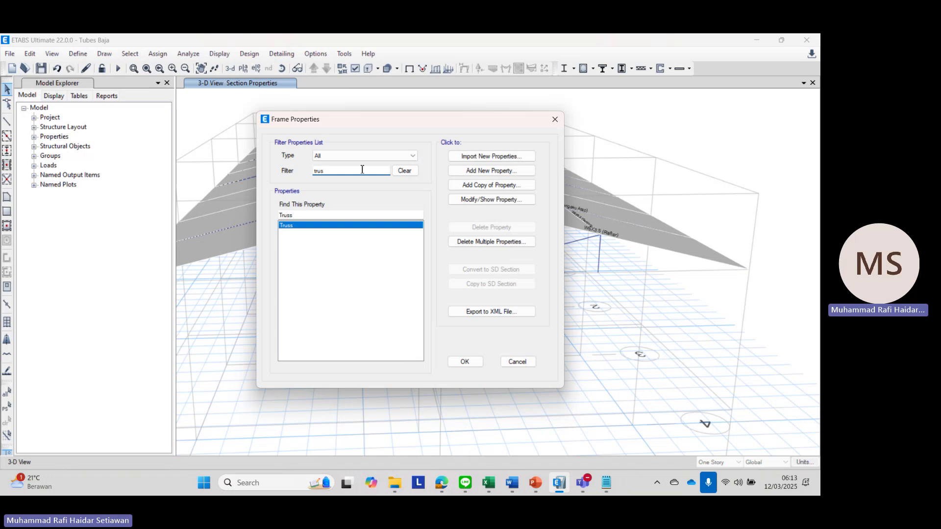
left_click(493, 199)
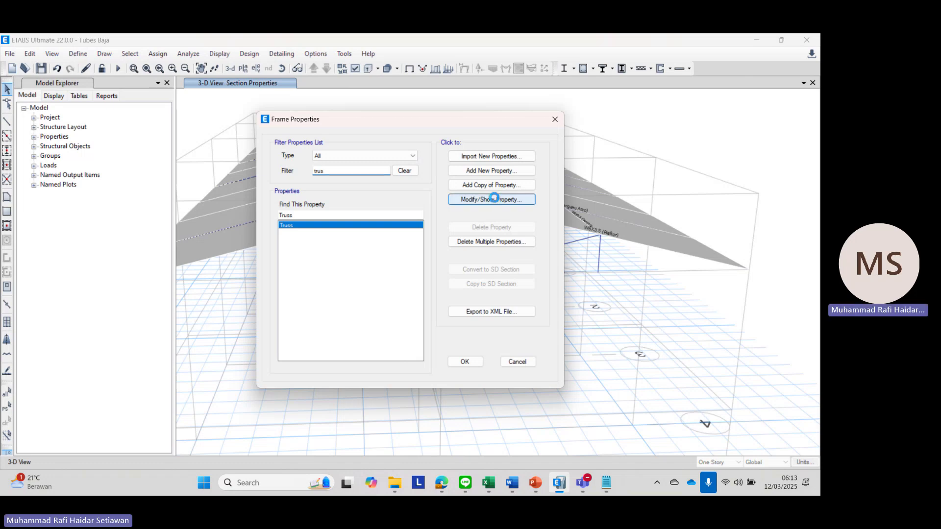
Step: Compare the Truss auto select list with the truss section recorded in the Notepad notes
scroll(526, 277, "down", 15)
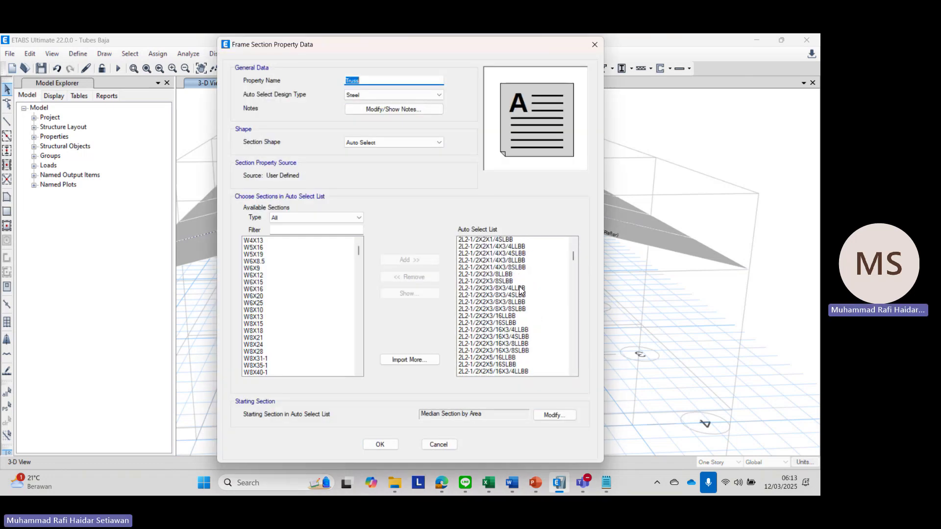
scroll(525, 309, "down", 5)
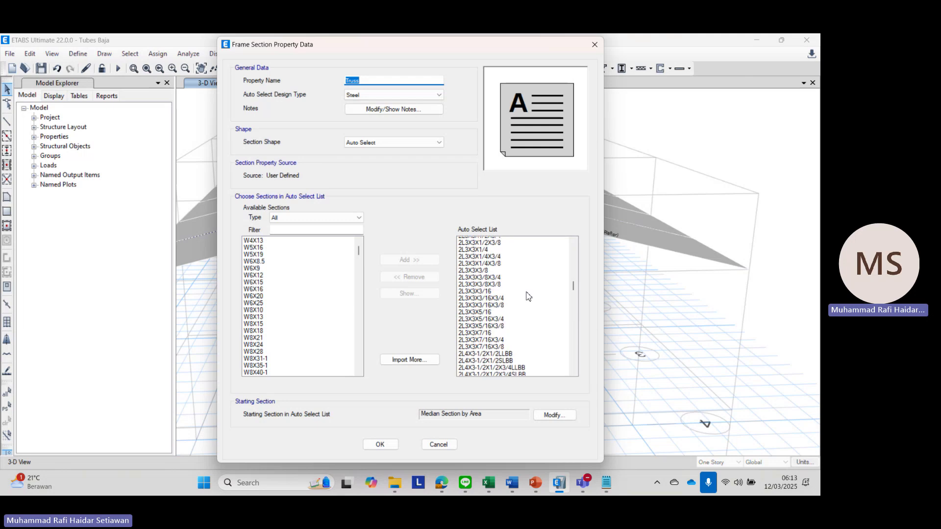
scroll(520, 313, "down", 5)
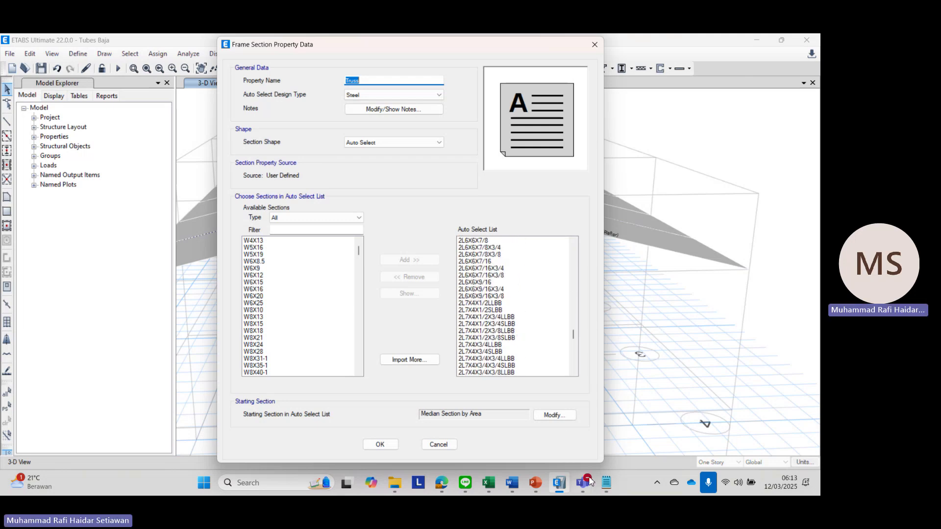
mouse_move(606, 483)
left_click(598, 420)
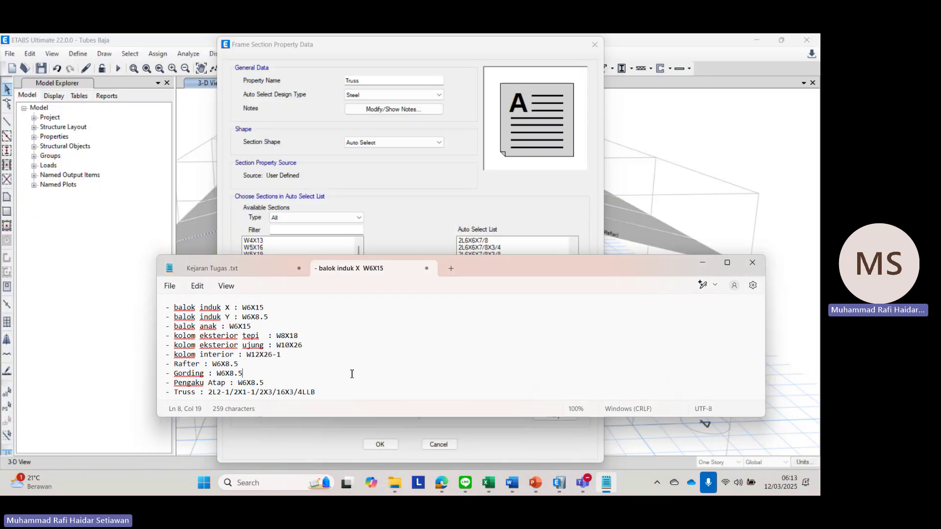
left_click_drag(320, 391, 214, 393)
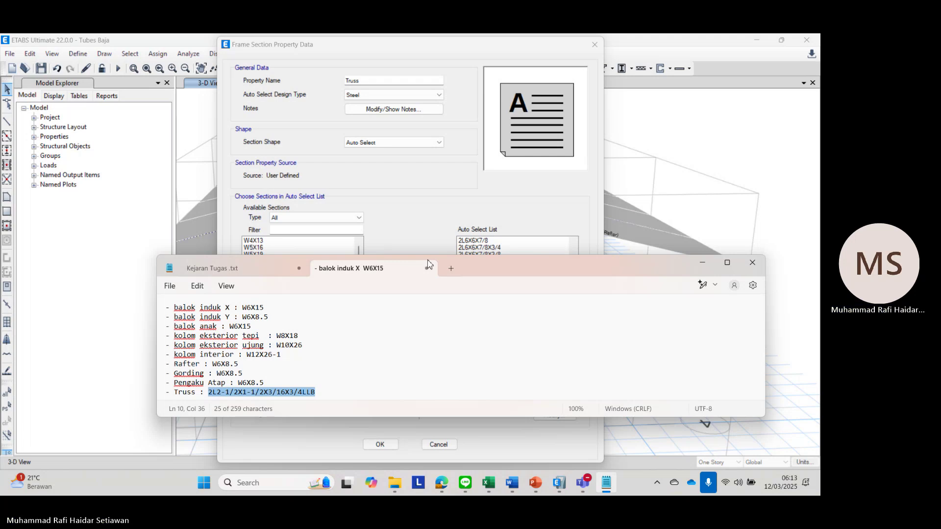
left_click(488, 214)
scroll(534, 294, "up", 10)
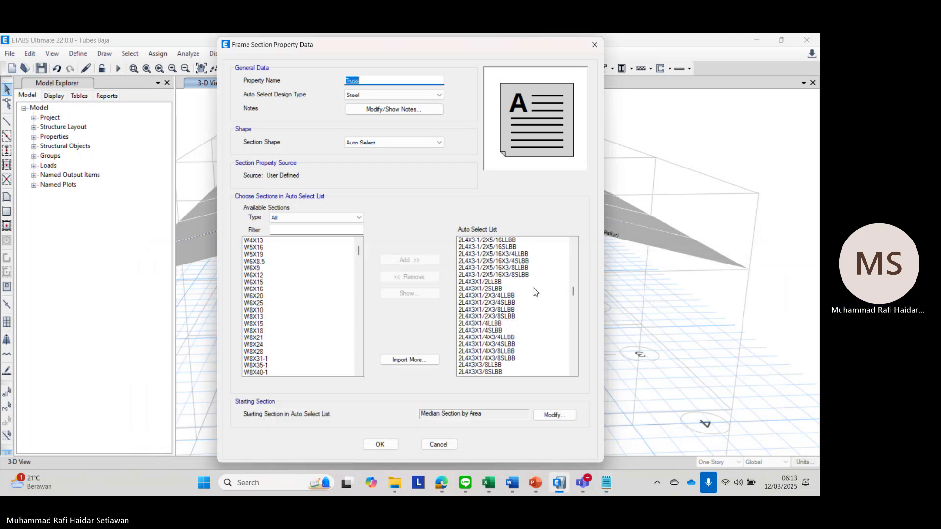
scroll(534, 294, "up", 10)
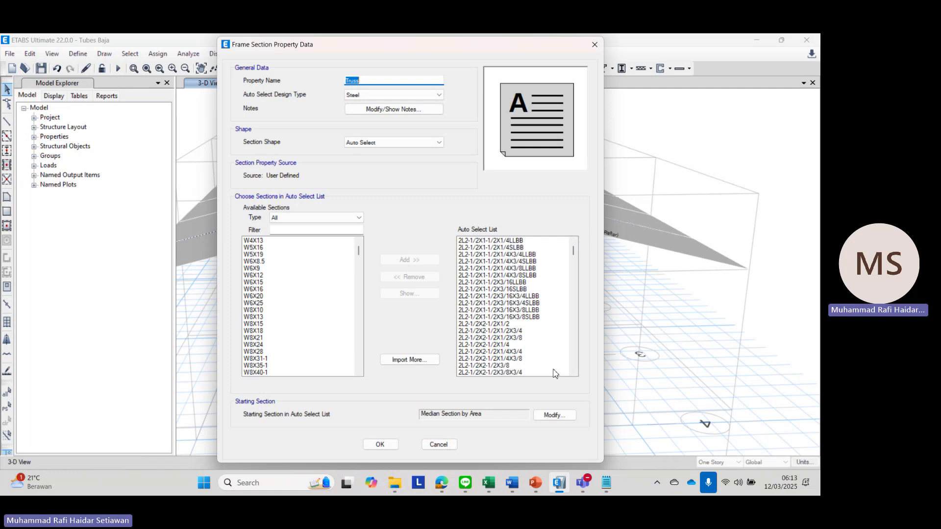
mouse_move(606, 482)
mouse_move(595, 430)
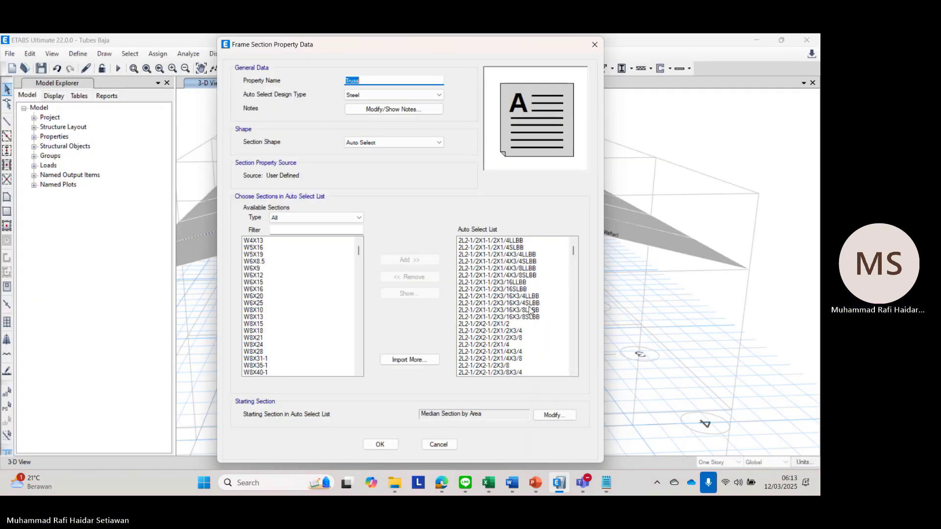
Step: Remove all sections listed after 2L2-1/2X2-1/2X1/2 from the Truss auto select list
left_click(529, 304)
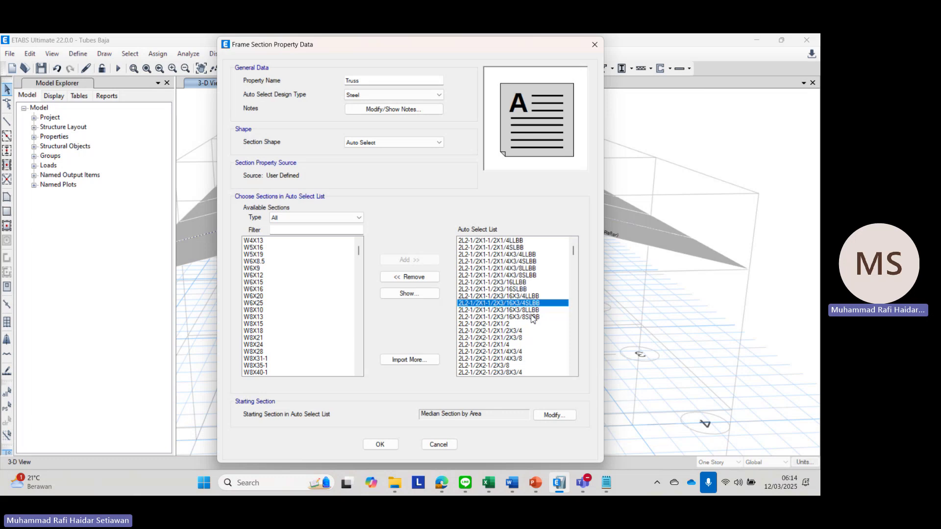
left_click(509, 317)
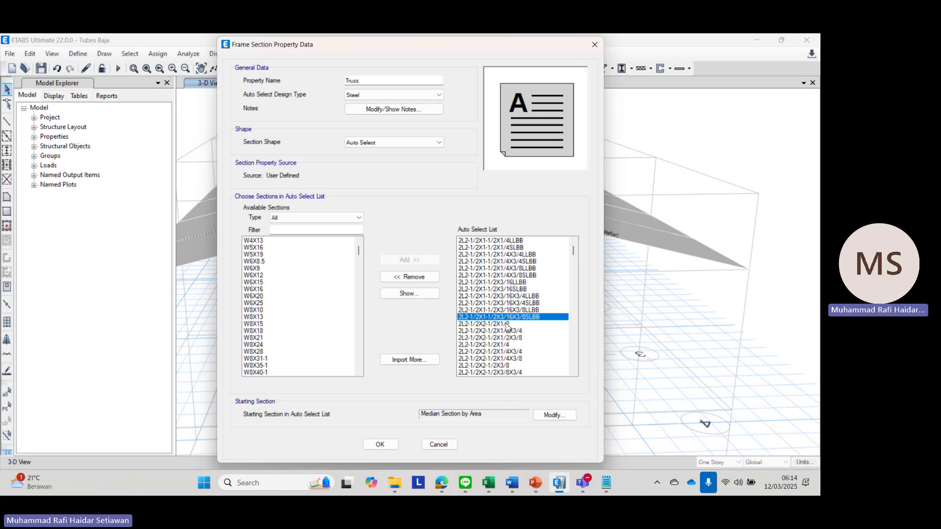
left_click(505, 324)
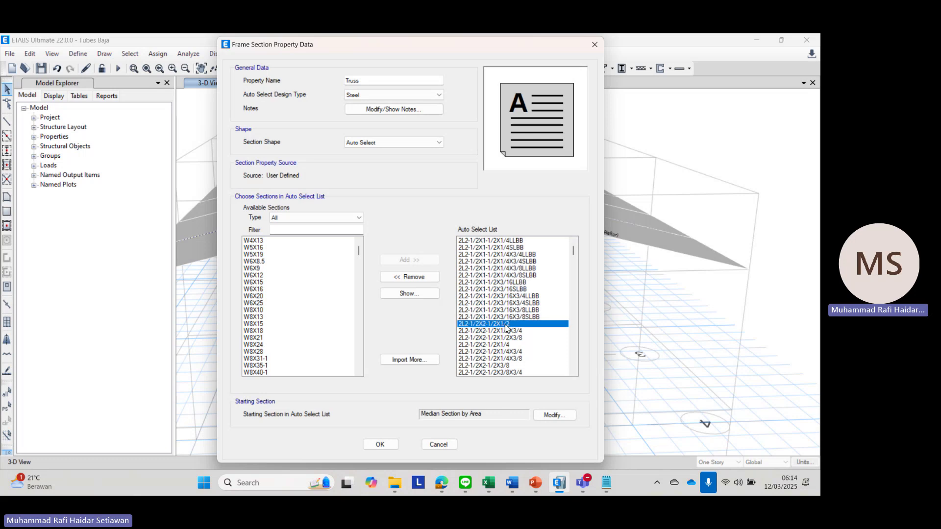
left_click(528, 310, "ctrl")
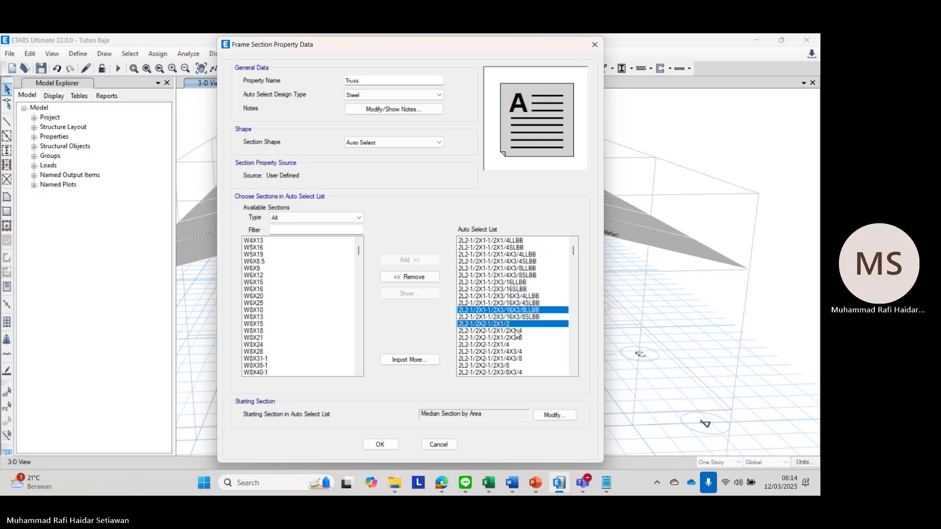
left_click_drag(515, 336, 512, 407)
left_click(417, 277)
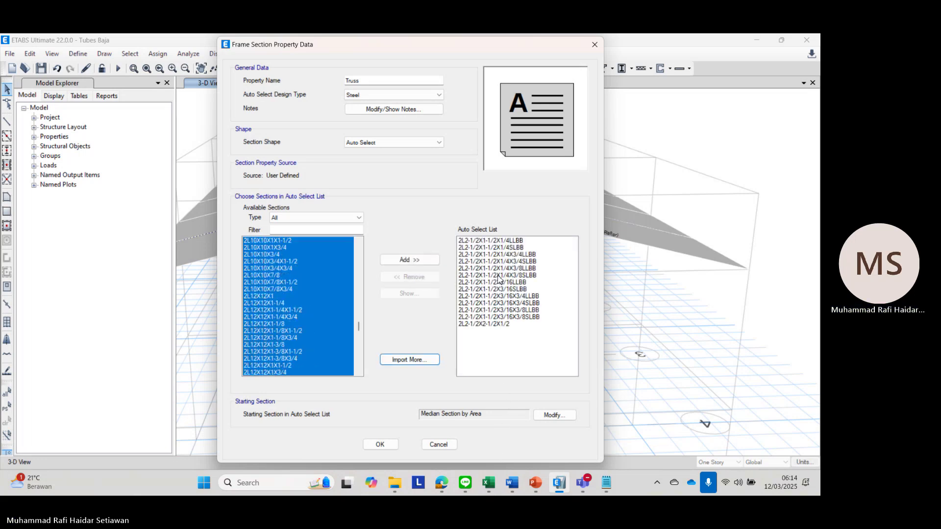
Step: Remove the sections from 2L2-1/2X1-1/2X1/4LLBB through 2L2-1/2X1-1/2X3/16X3/4LLBB from the Truss auto select list
left_click(506, 323)
left_click(520, 309)
left_click_drag(514, 242, 485, 290)
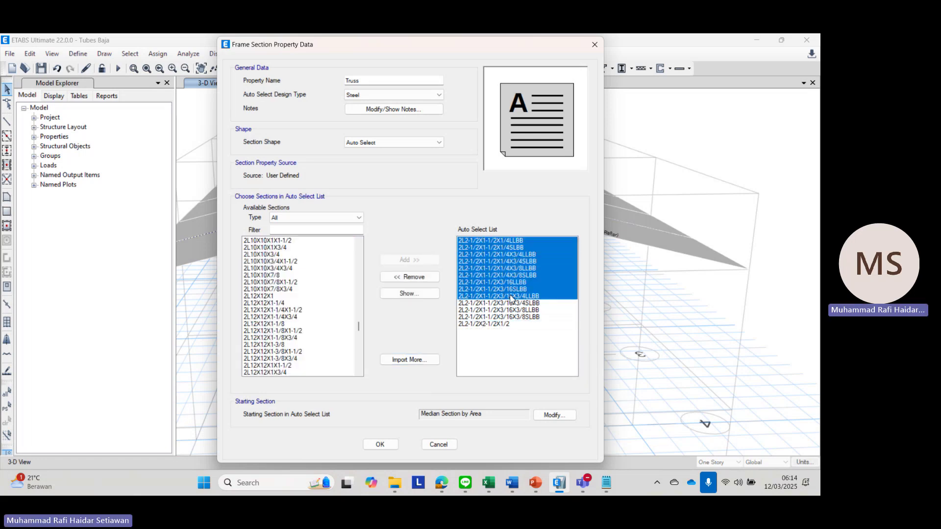
left_click(426, 278)
Step: Remove 2L2-1/2X1-1/2X3/16X3/4SLBB from the Truss auto select list and accept the frame property changes
left_click(504, 240)
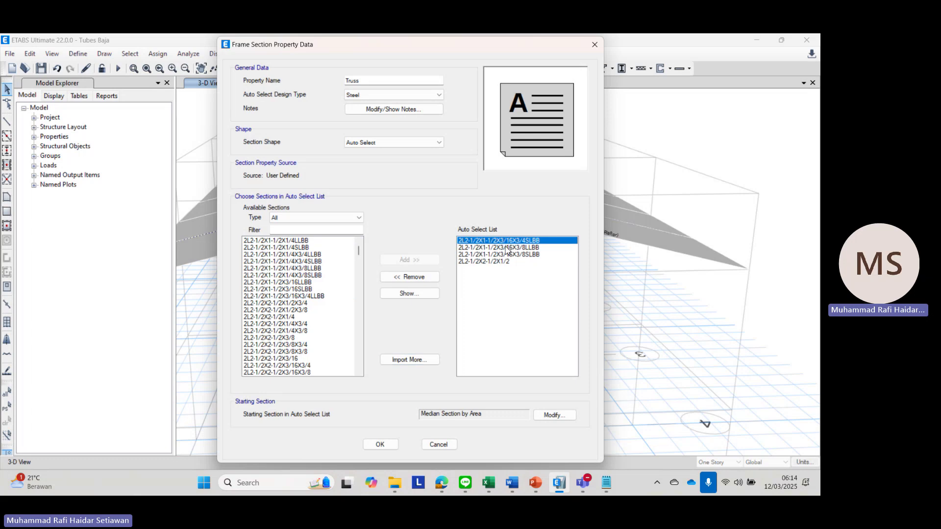
left_click(506, 247)
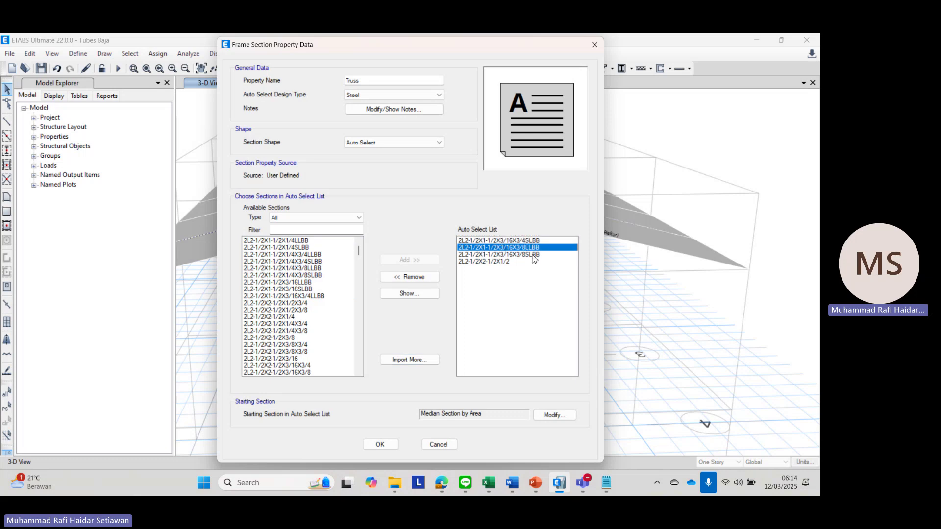
left_click(533, 255)
left_click(533, 249)
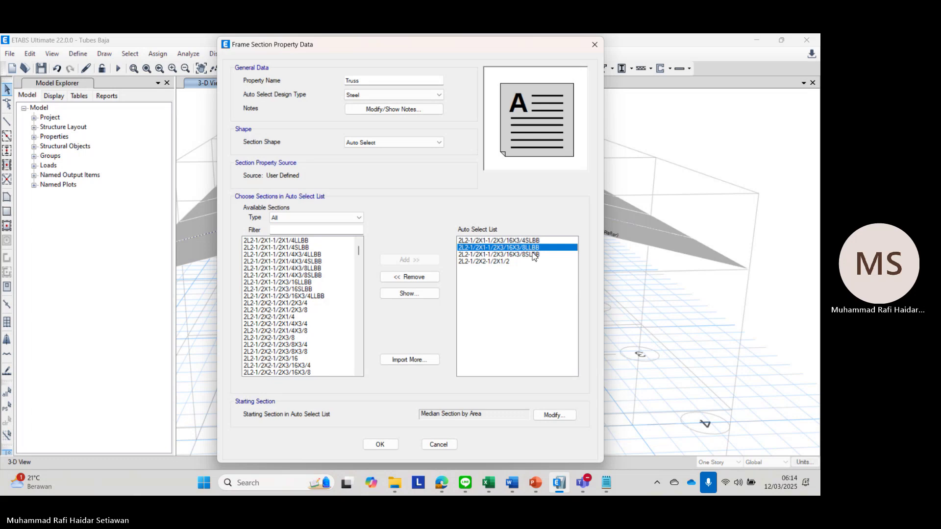
left_click(533, 255)
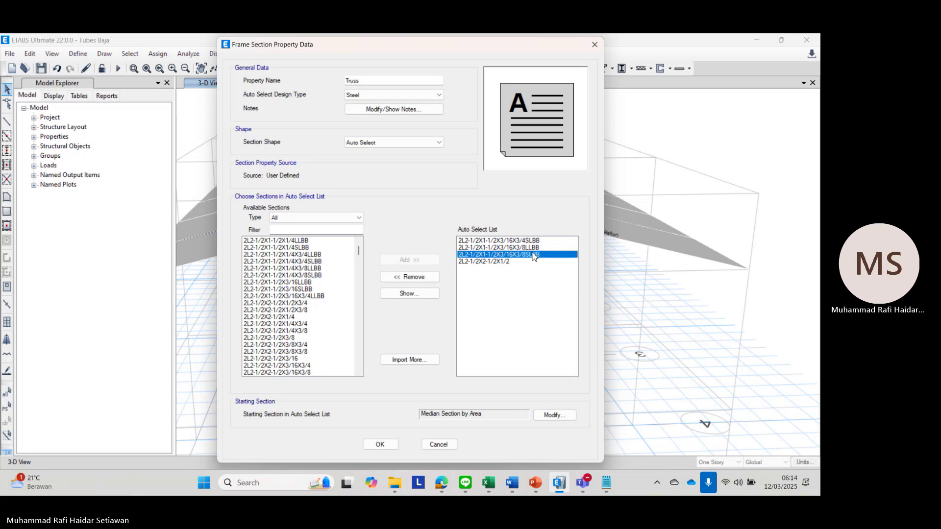
left_click(535, 247)
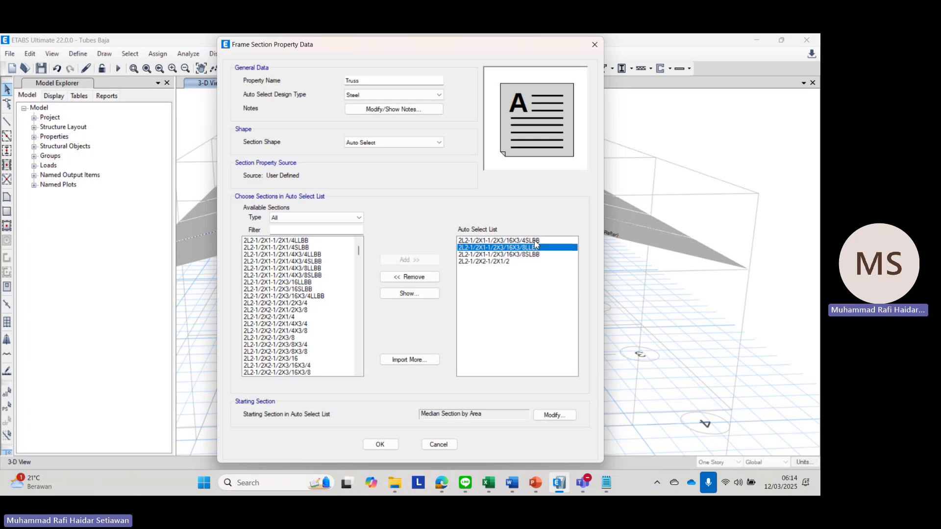
left_click(536, 241)
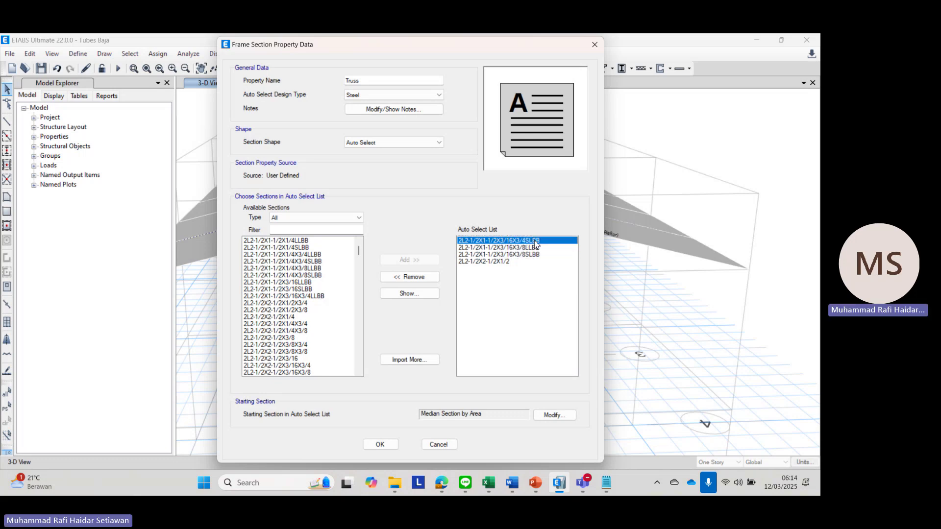
left_click(414, 277)
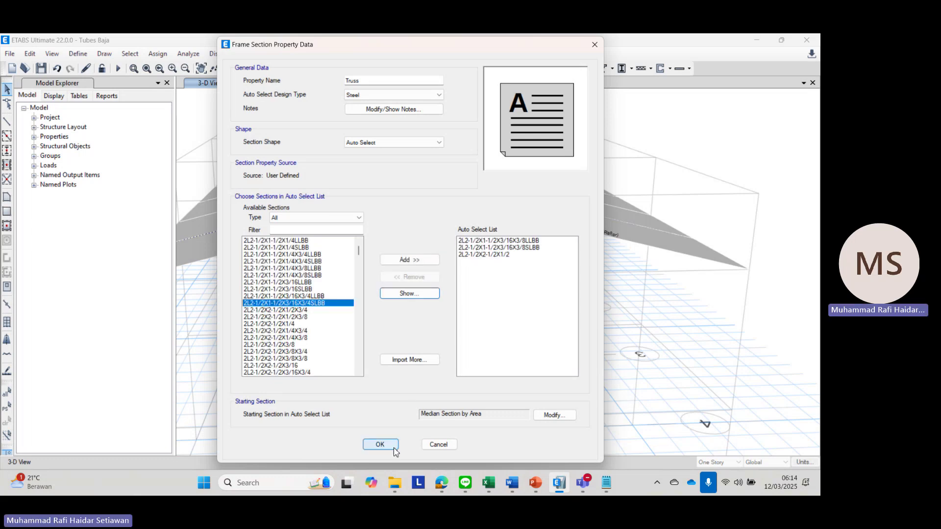
left_click(381, 444)
left_click(471, 362)
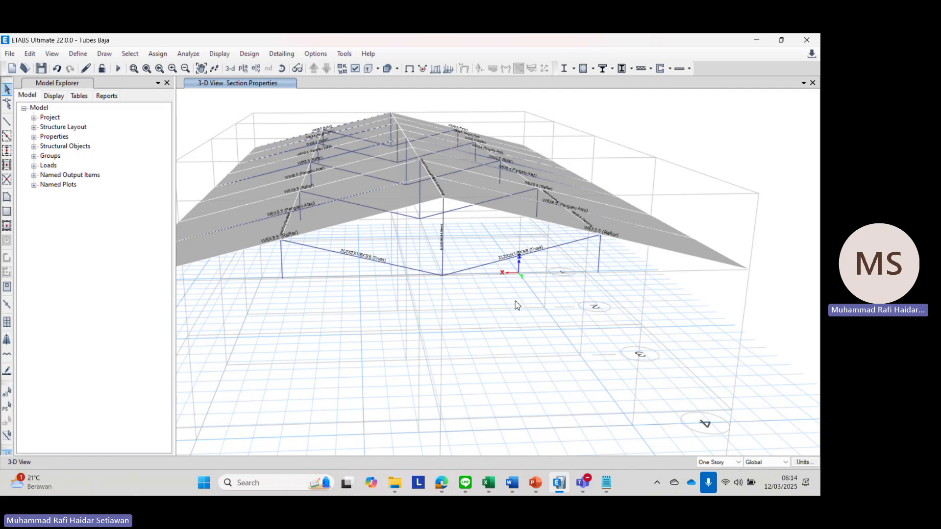
Step: Restore the visibility of all objects in the 3D view and view the whole building from the side
scroll(515, 302, "down", 2)
scroll(515, 301, "up", 2)
scroll(516, 304, "down", 2)
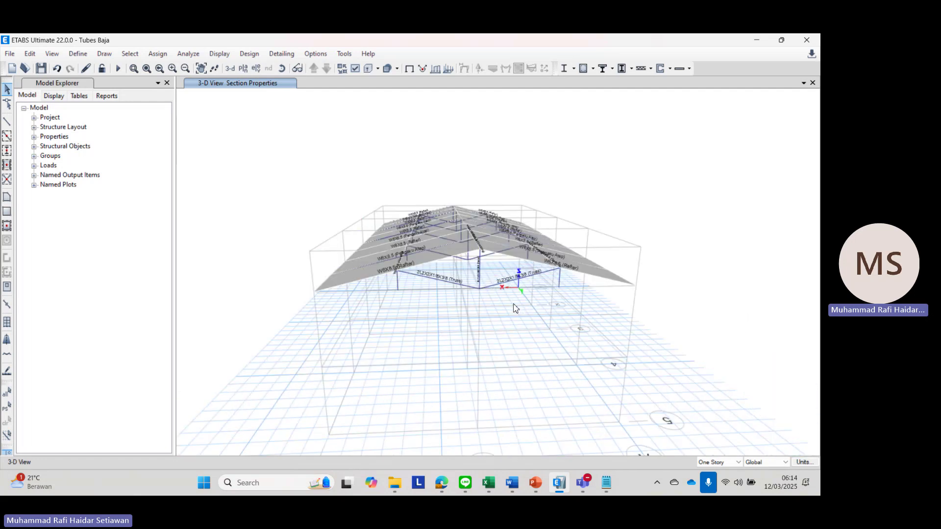
right_click(308, 180)
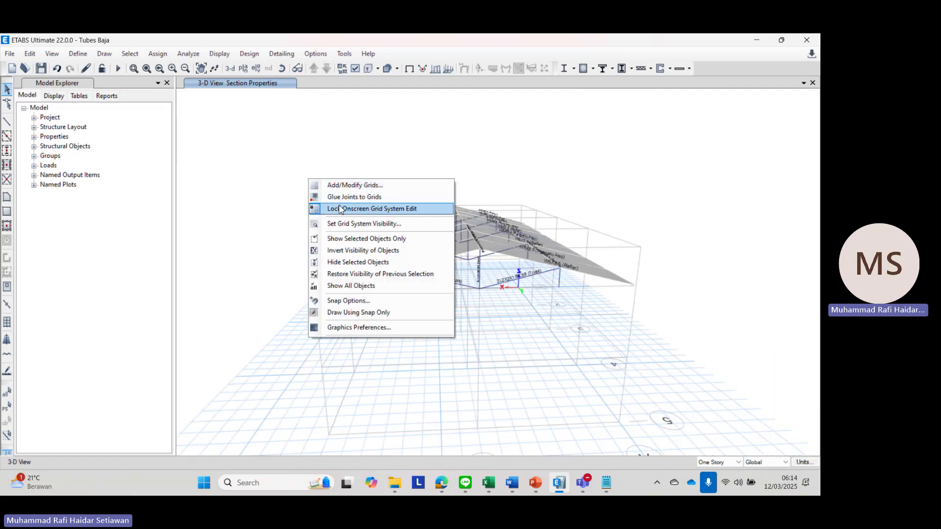
left_click(351, 286)
middle_click_drag(630, 329, 390, 168, "shift")
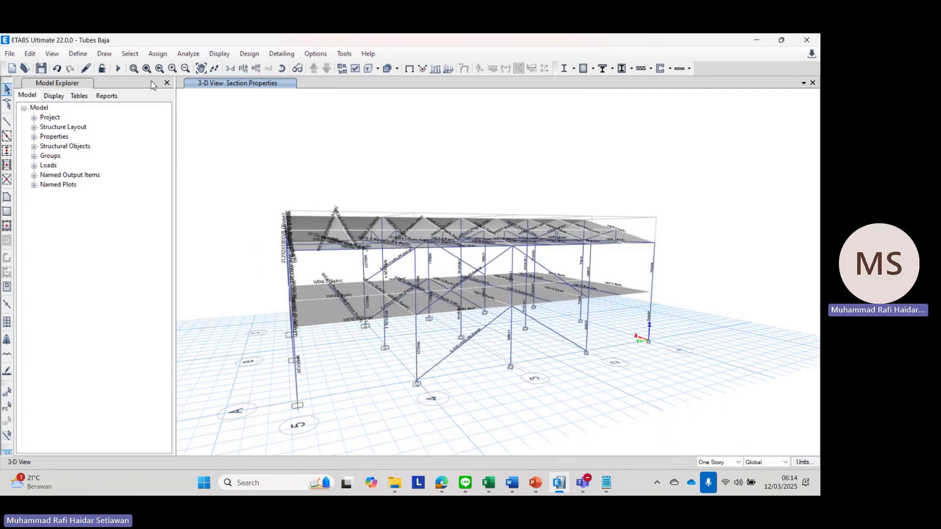
Step: Run the analysis, saving the model as Tubes Baja over the existing file
left_click(117, 68)
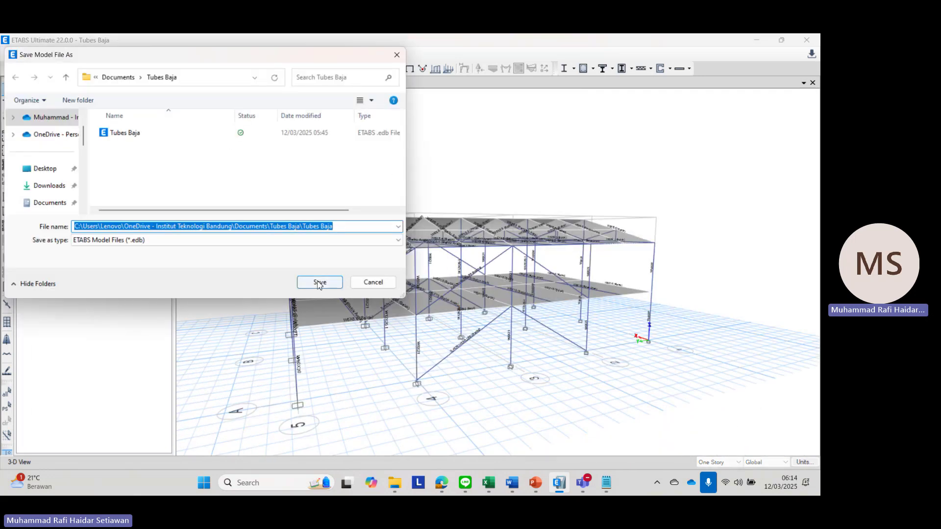
left_click(325, 283)
left_click(434, 255)
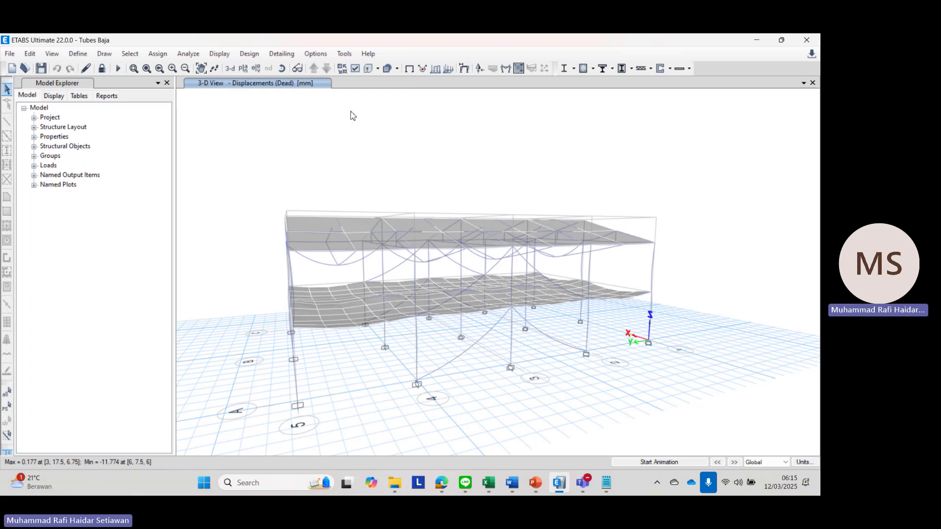
Step: Review the AISC 360-16 steel frame design preferences and accept them as they are
left_click(249, 54)
mouse_move(260, 69)
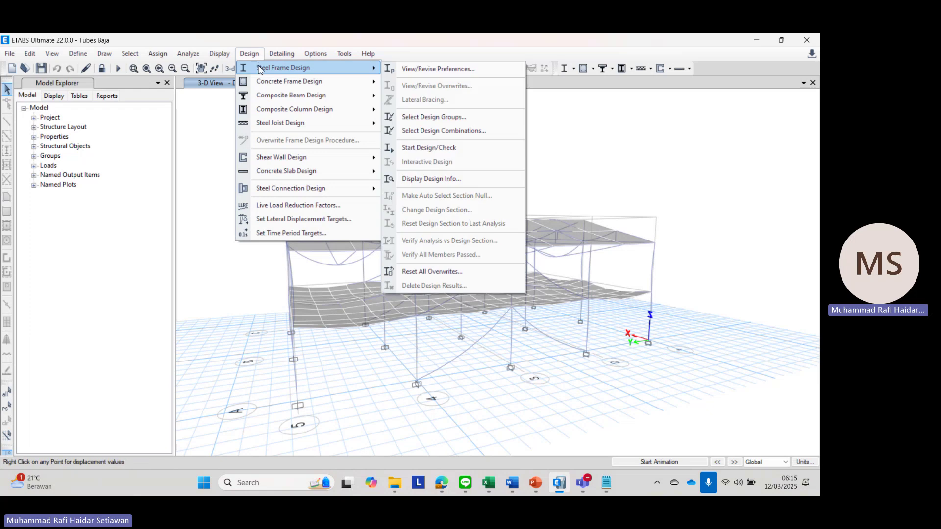
left_click(395, 69)
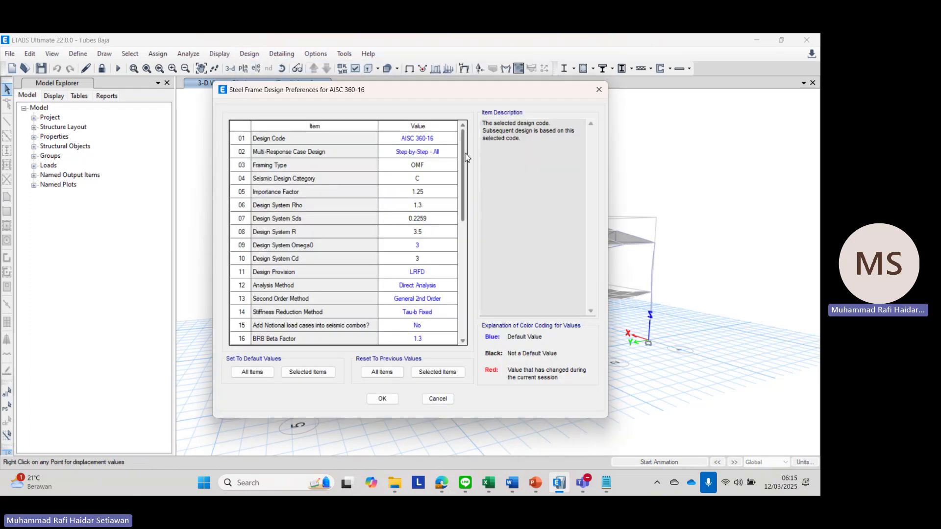
scroll(465, 157, "down", 7)
left_click(383, 398)
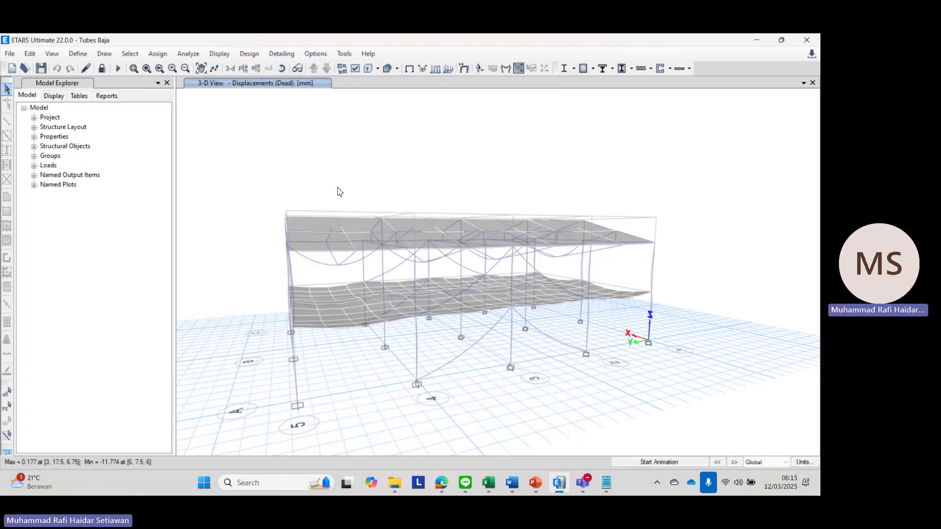
Step: Remove the DStlS combinations through DStlS84 from the steel frame strength design combinations, keeping Serviceability, and accept the selection
left_click(574, 69)
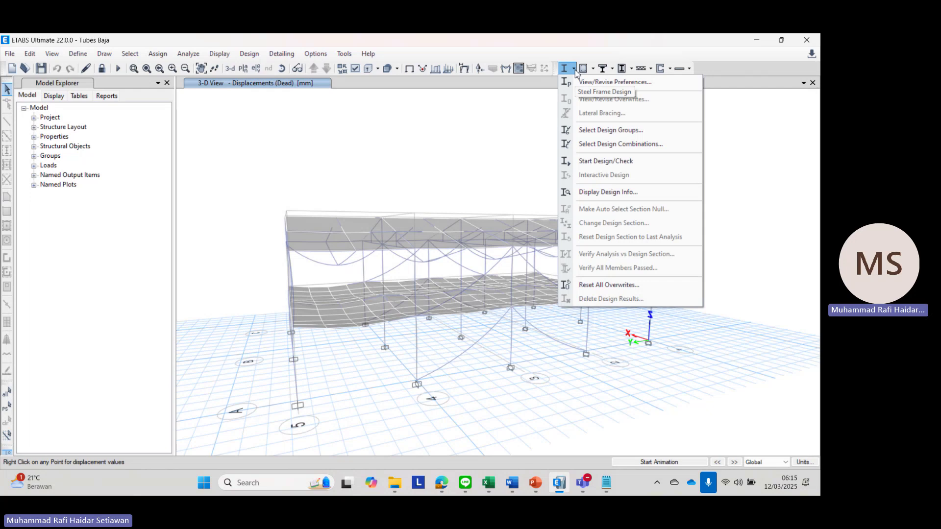
left_click(595, 144)
left_click_drag(468, 209, 441, 351)
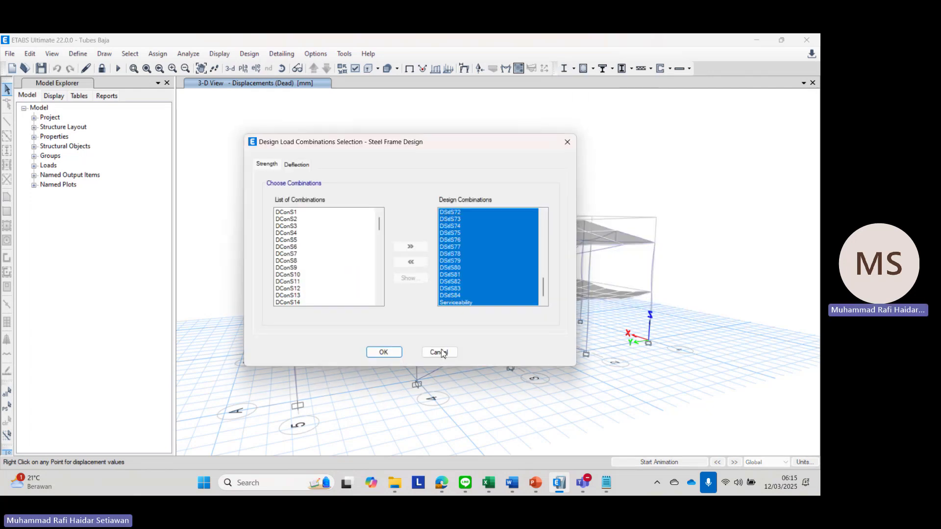
left_click_drag(460, 295, 472, 271)
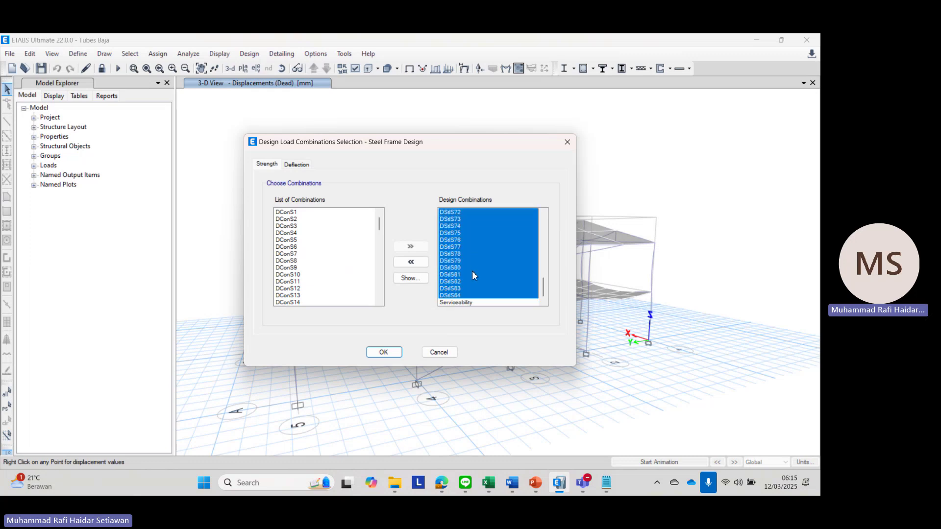
left_click(410, 262)
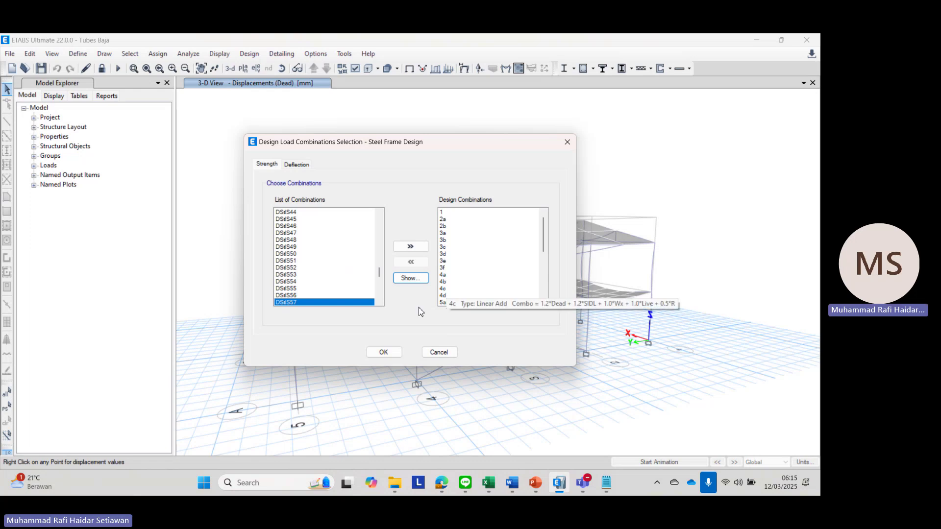
left_click(384, 352)
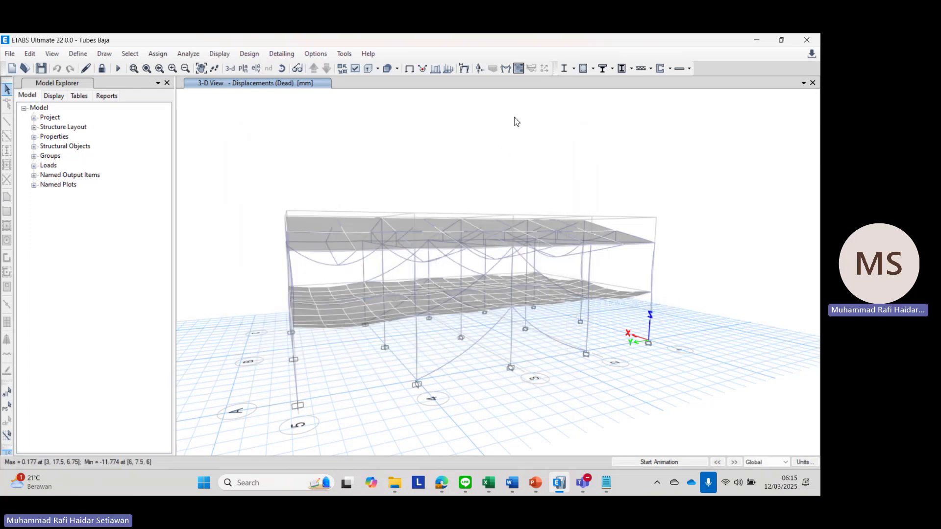
Step: Run the steel frame design check, declining both the repeat of analysis and design and the selection of failed frames
left_click(574, 68)
left_click(574, 78)
left_click(573, 68)
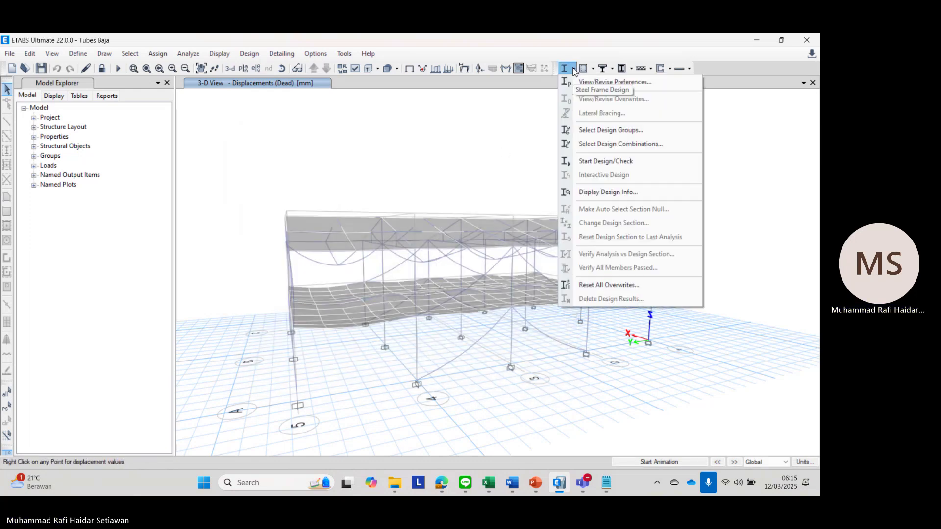
left_click(596, 161)
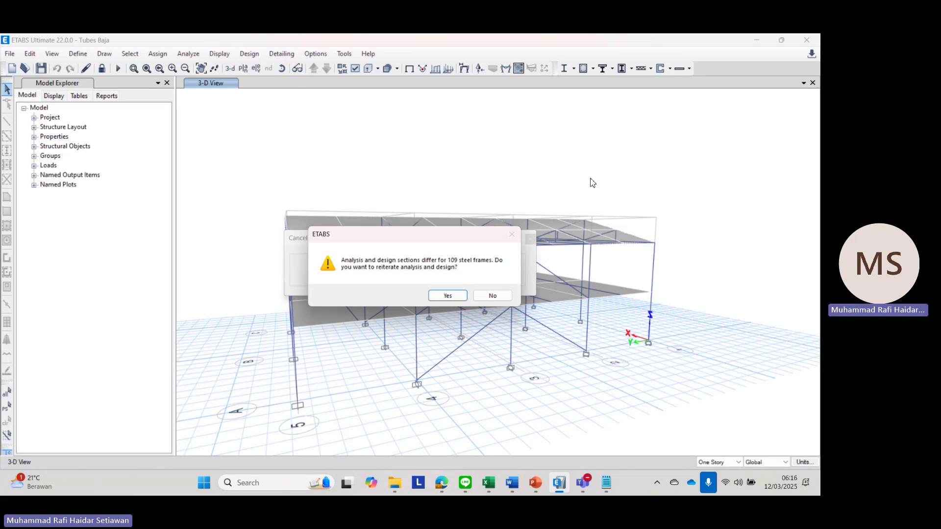
left_click(503, 296)
left_click(503, 297)
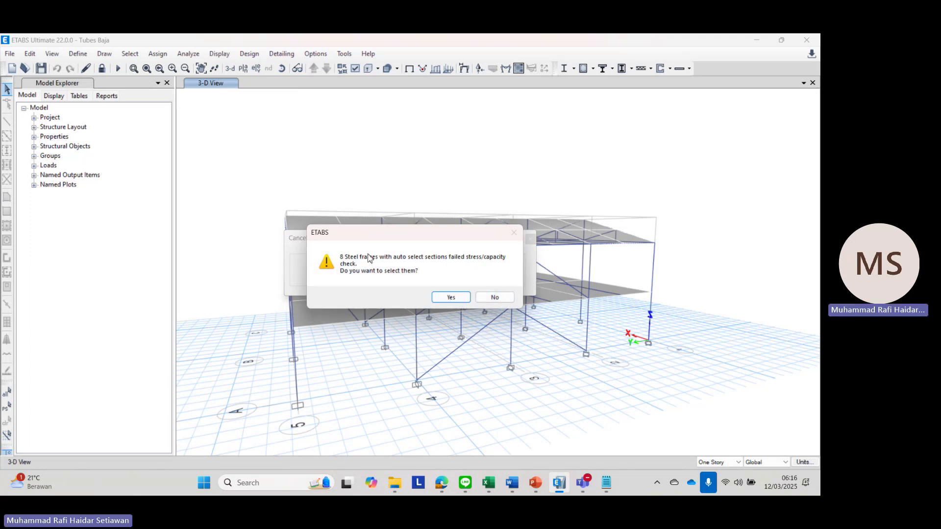
left_click(496, 297)
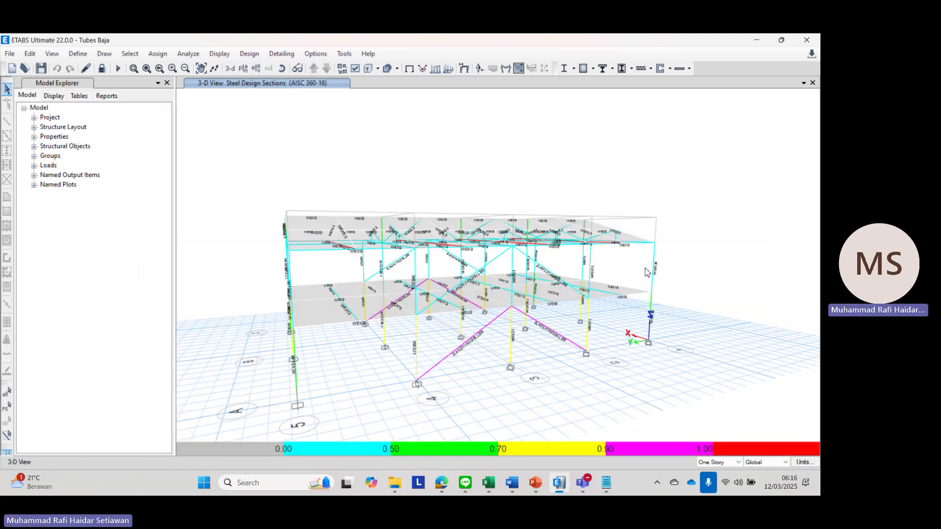
Step: Inspect the steel stress check information of an overstressed W6X12 roof-level beam, and close it without changes
middle_click_drag(419, 289, 430, 324)
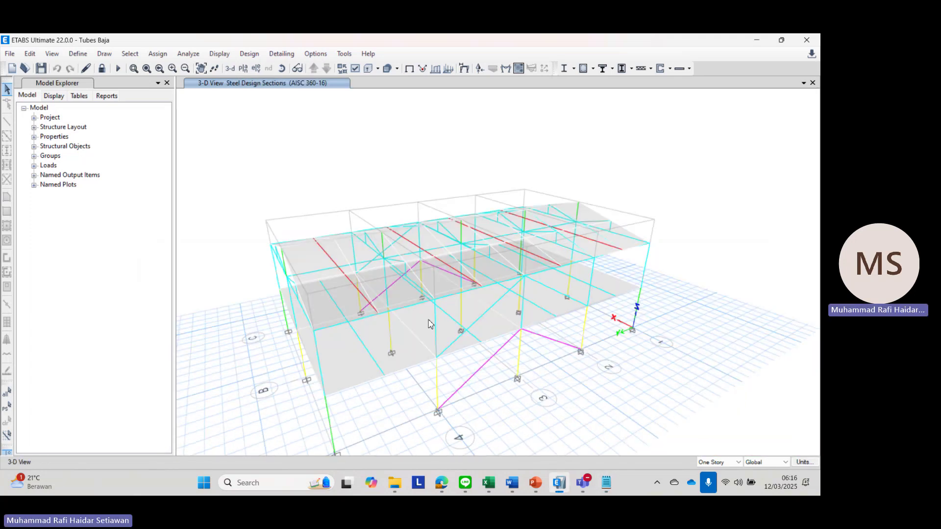
scroll(342, 295, "up", 5)
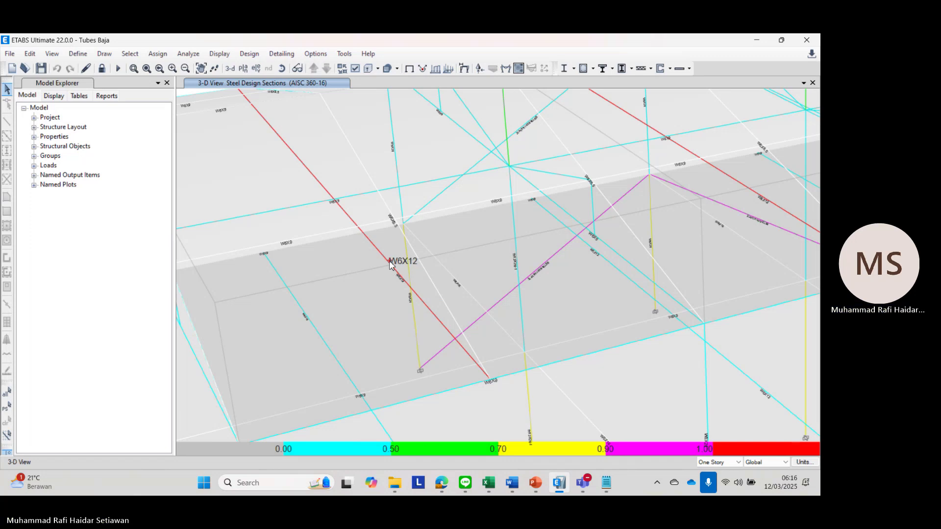
right_click(390, 264)
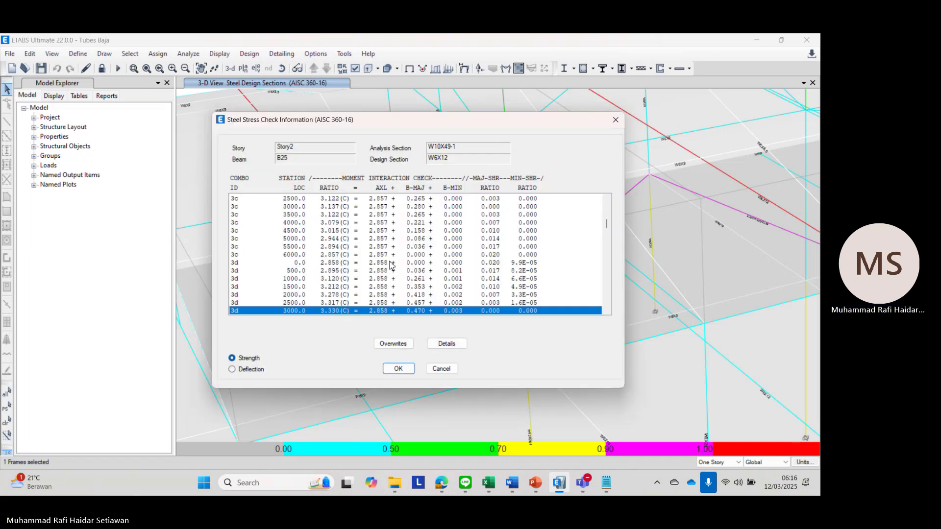
left_click(615, 120)
scroll(521, 202, "down", 5)
scroll(520, 202, "up", 3)
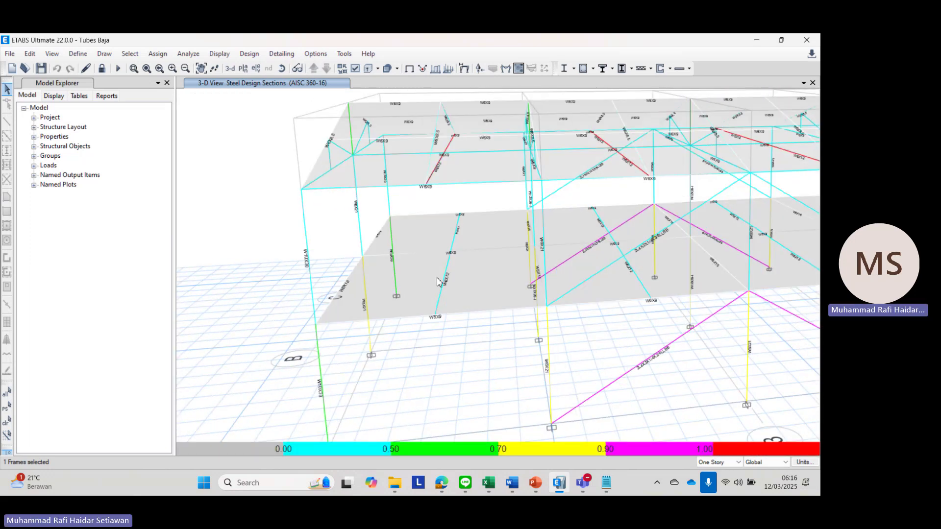
Step: Switch to Notepad to check the section noted for the balok anak, and return to ETABS
left_click(606, 483)
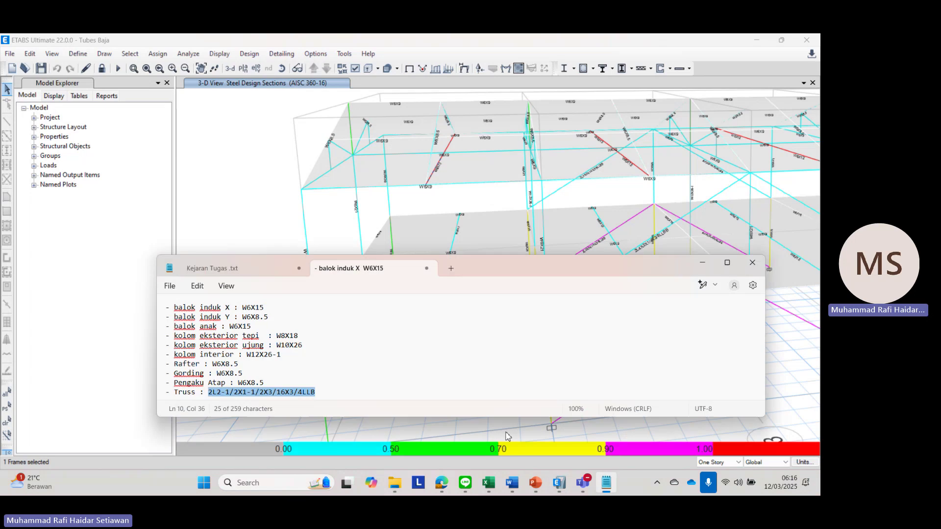
left_click_drag(254, 329, 226, 330)
left_click(217, 195)
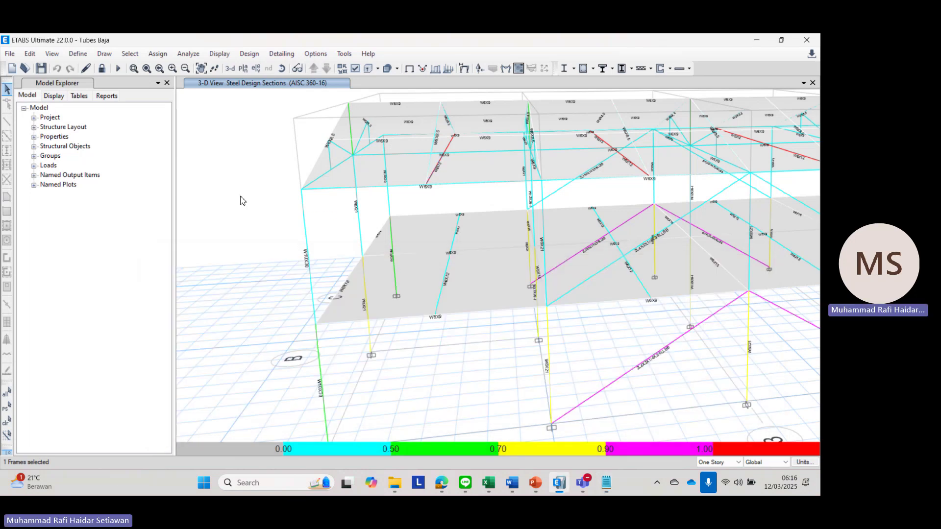
Step: Verify whether all steel members passed the design check and select the frames that failed it
scroll(241, 198, "down", 3)
middle_click_drag(527, 257, 527, 138, "shift")
left_click(572, 69)
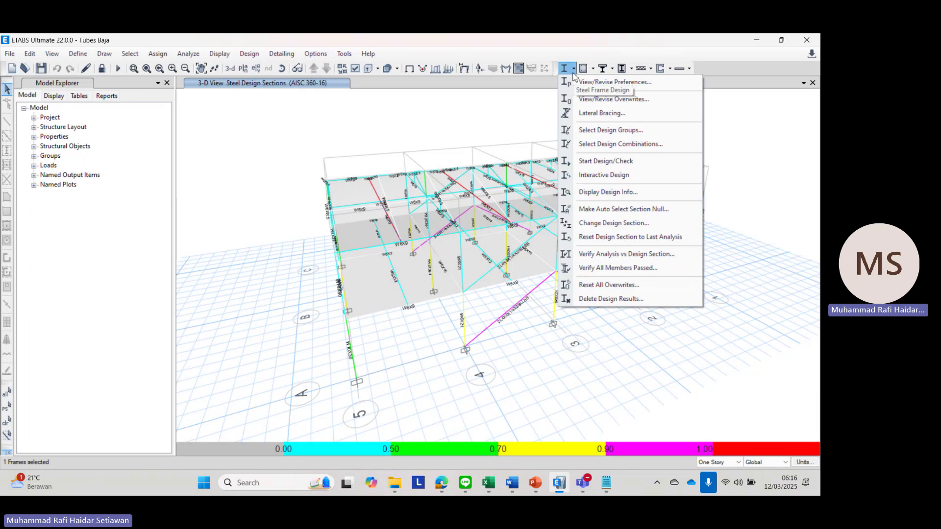
left_click(616, 269)
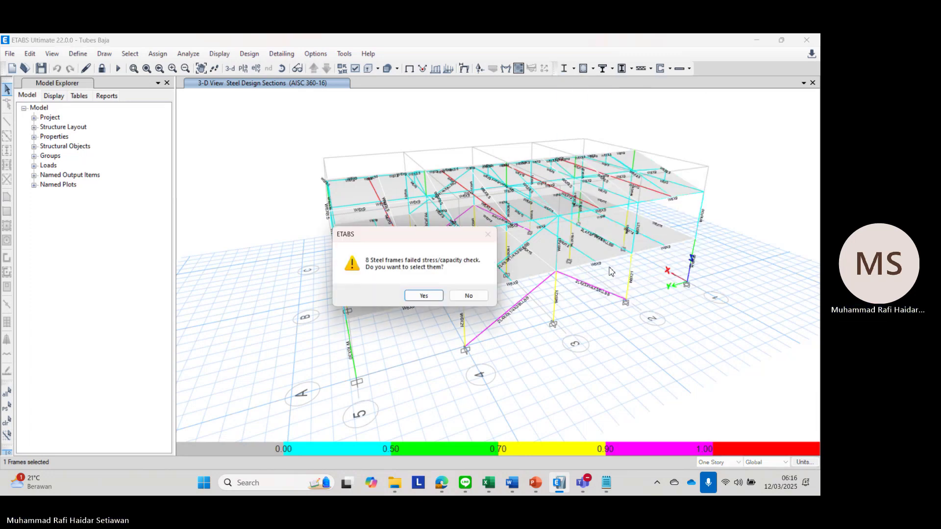
left_click(423, 295)
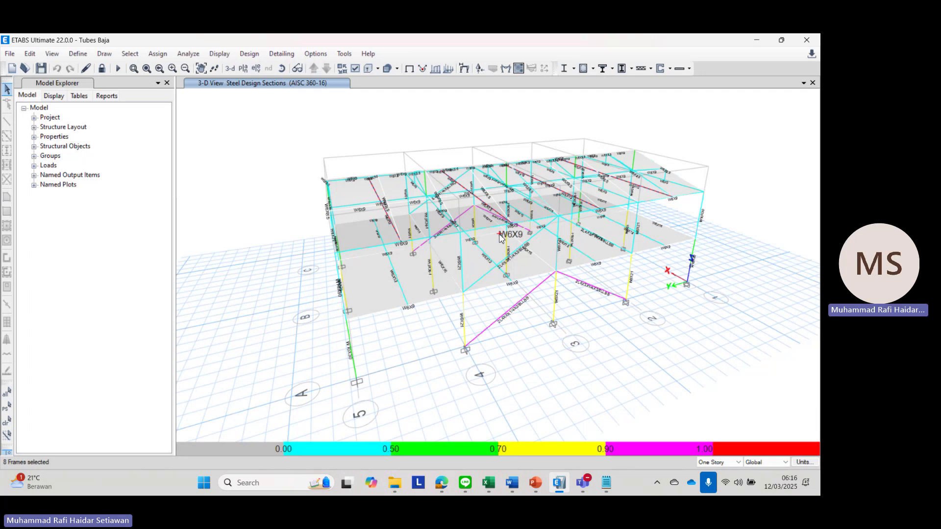
Step: Show only the selected failed frames in the 3D view to examine their location, and display all objects again
scroll(499, 238, "up", 3)
scroll(441, 240, "down", 3)
right_click(279, 135)
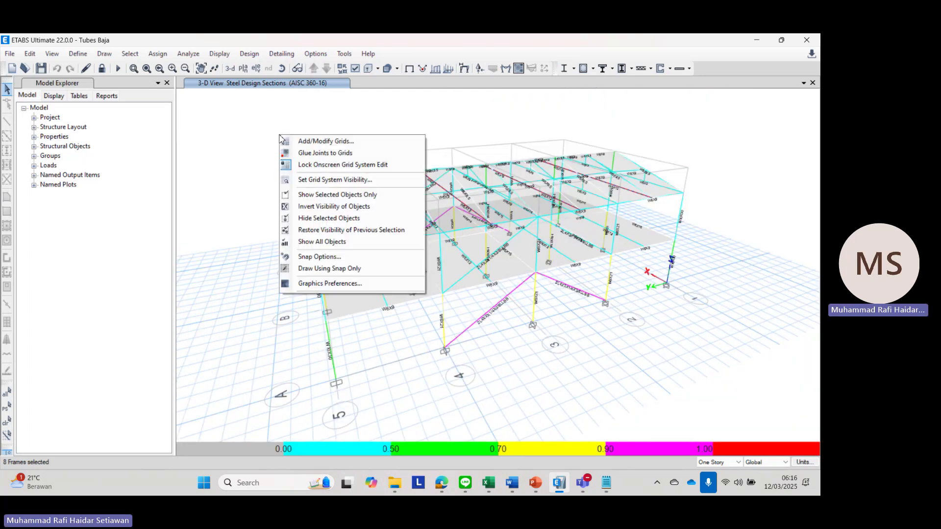
left_click(322, 194)
middle_click_drag(512, 229, 452, 210, "shift")
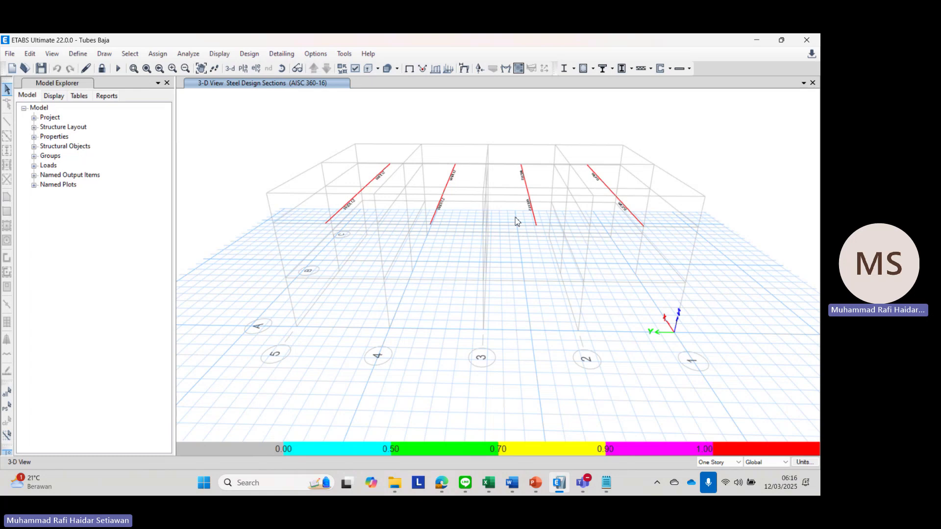
middle_click_drag(515, 216, 524, 209, "shift")
right_click(222, 163)
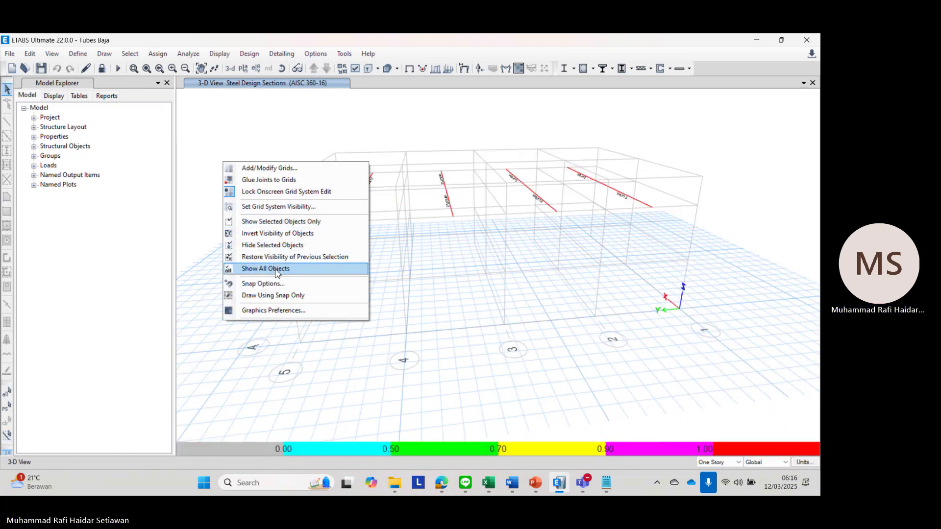
left_click(254, 268)
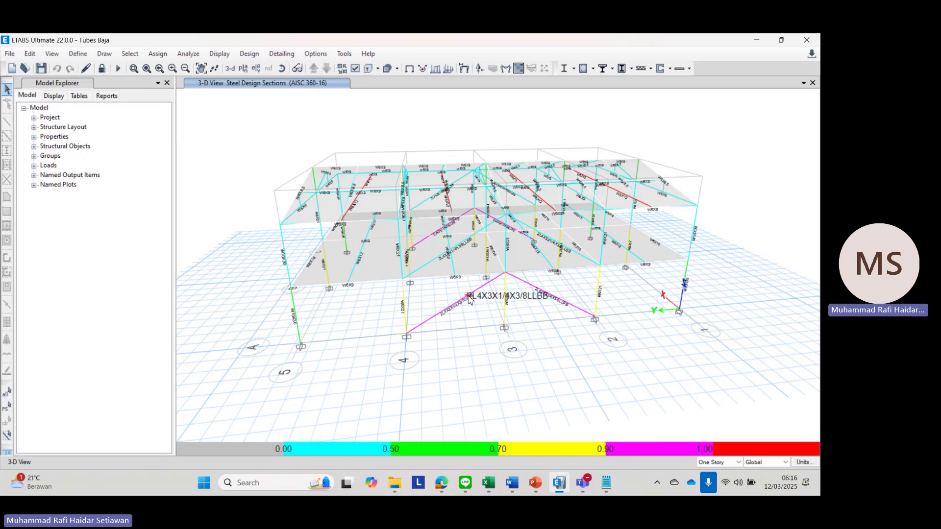
Step: Examine the design sections and stress ratio colours of the 2L4X3X1/4X3/8LLBB braces on both storeys from several sides
middle_click_drag(468, 303, 534, 265, "shift")
scroll(516, 305, "up", 4)
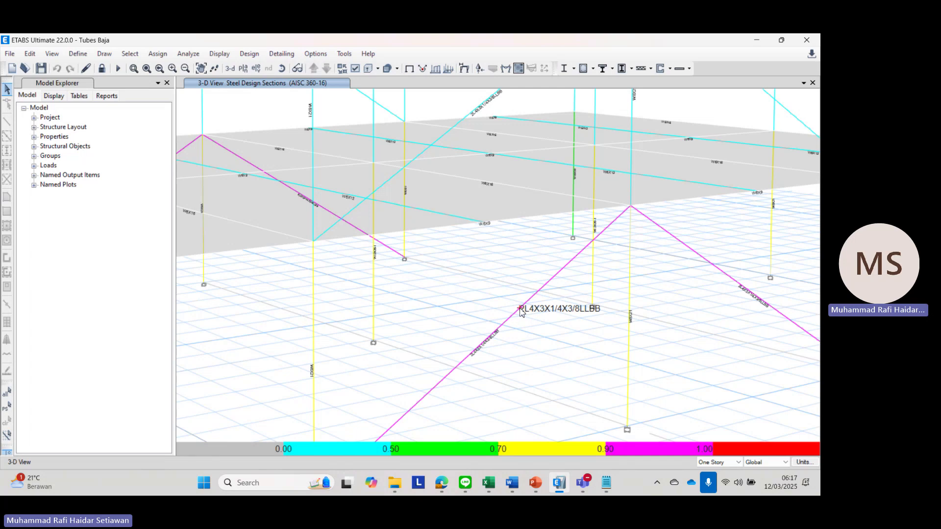
scroll(520, 310, "down", 5)
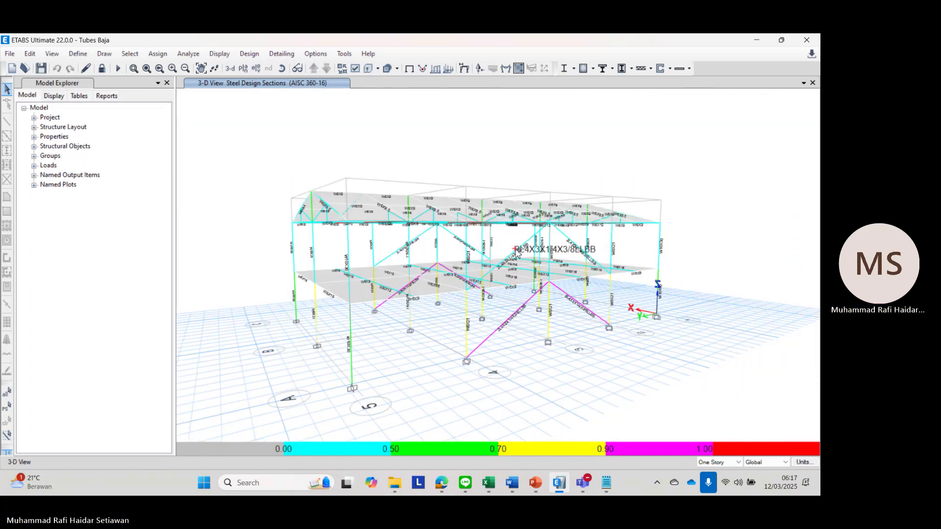
scroll(516, 251, "up", 5)
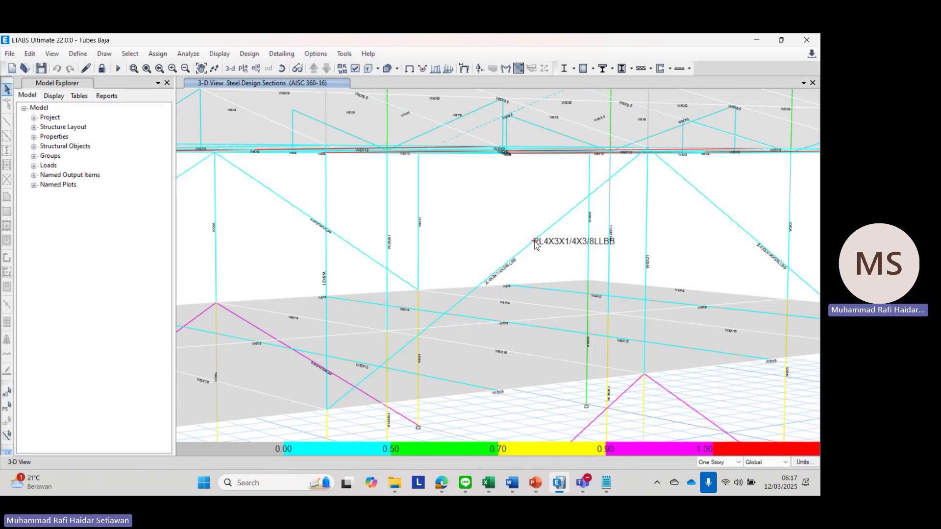
scroll(535, 243, "down", 5)
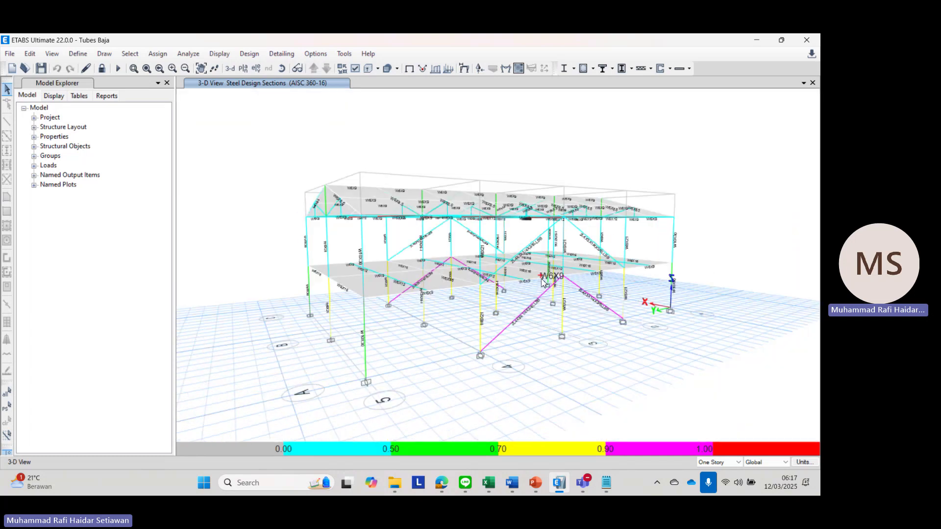
left_click(523, 317)
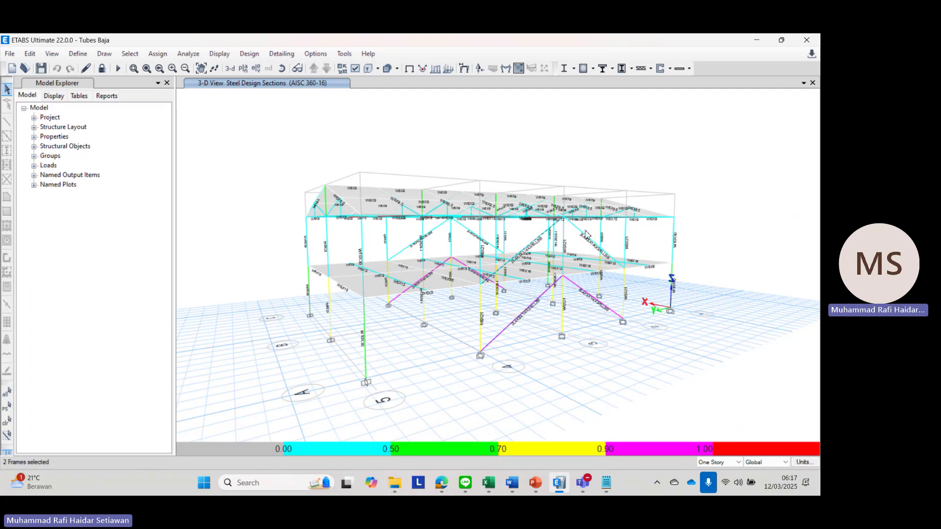
key("Escape")
middle_click_drag(546, 271, 601, 268, "shift")
middle_click_drag(538, 273, 615, 286, "shift")
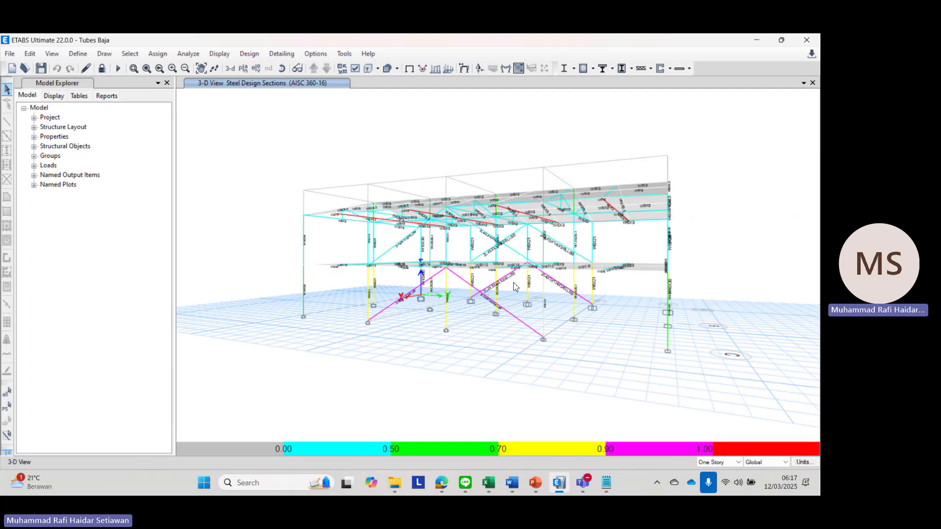
middle_click_drag(493, 290, 543, 294, "shift")
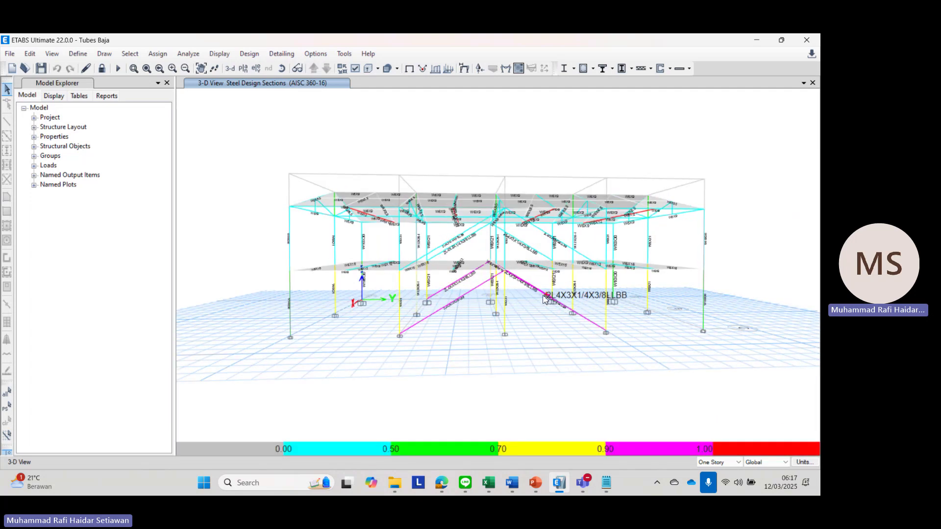
middle_click_drag(463, 267, 499, 252, "shift")
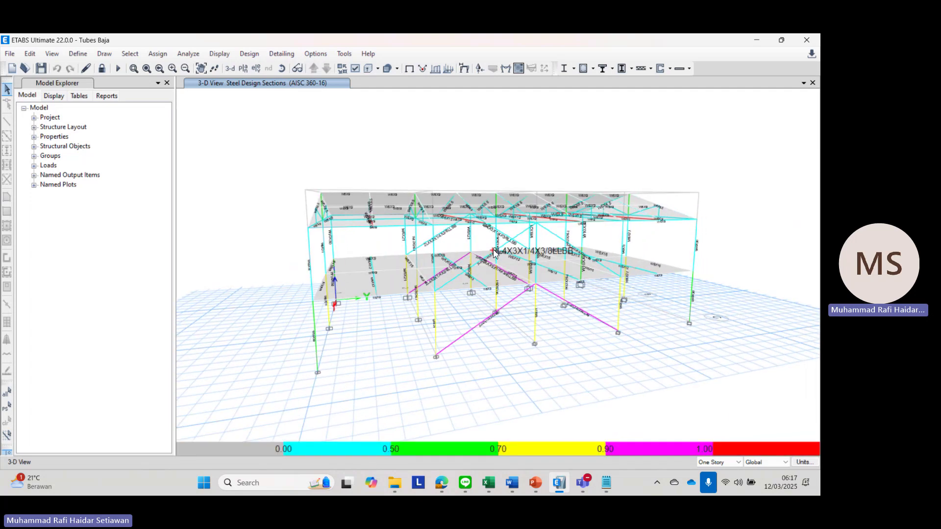
scroll(503, 253, "down", 2)
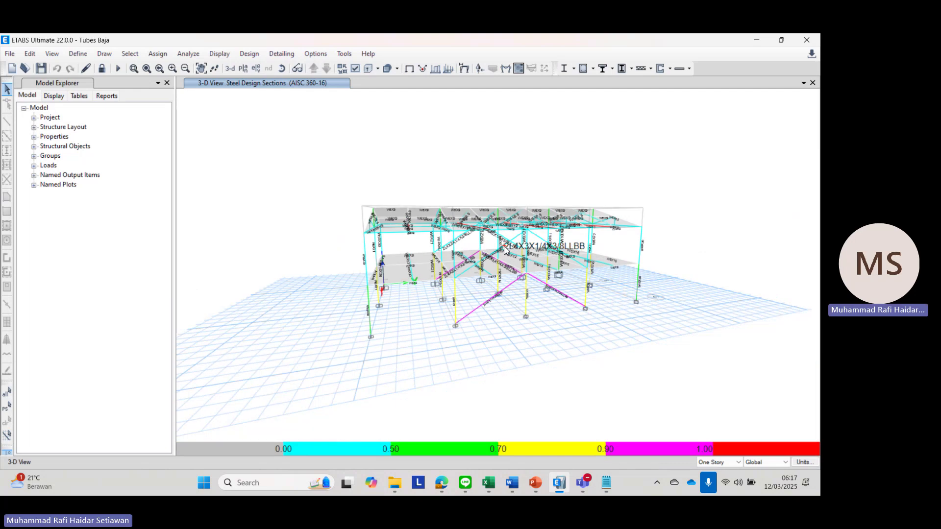
scroll(418, 198, "up", 2)
Step: Unlock the model, accepting the deletion of the analysis results, and open the frame section definitions
left_click(101, 69)
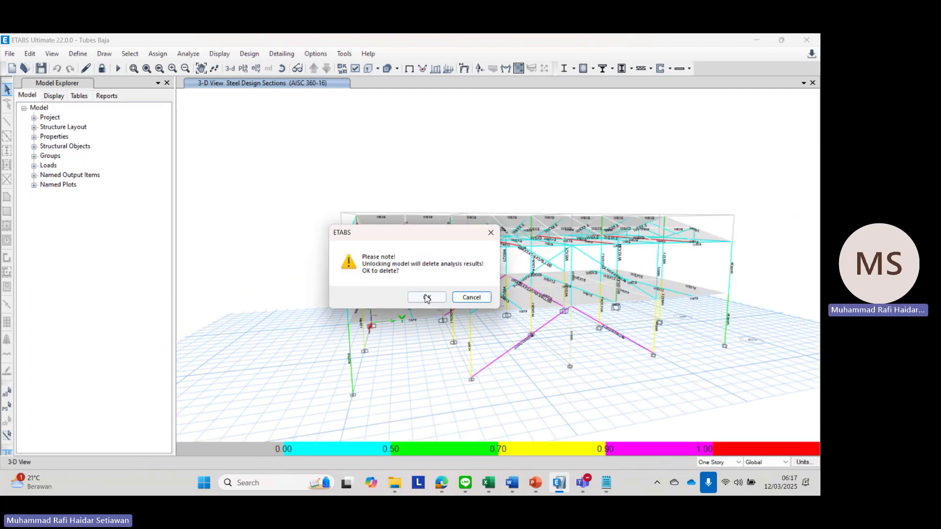
left_click(426, 298)
left_click(79, 55)
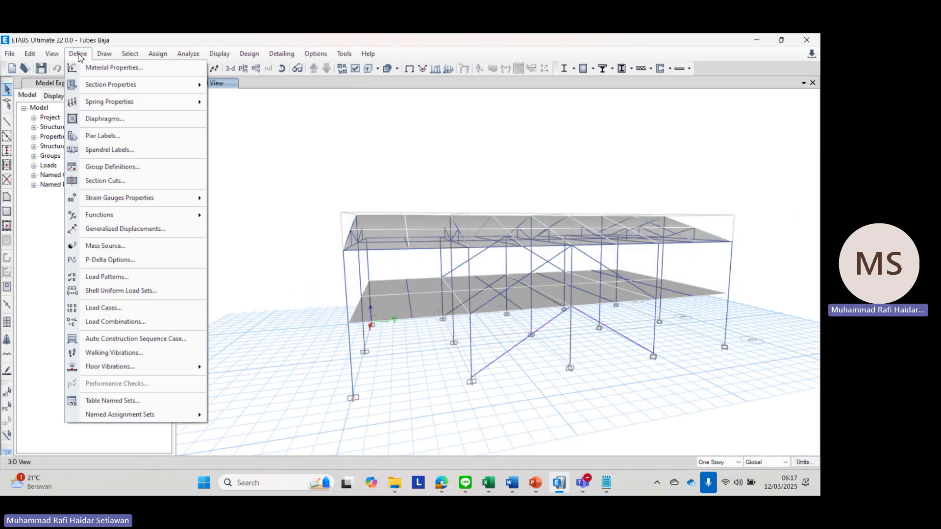
mouse_move(133, 86)
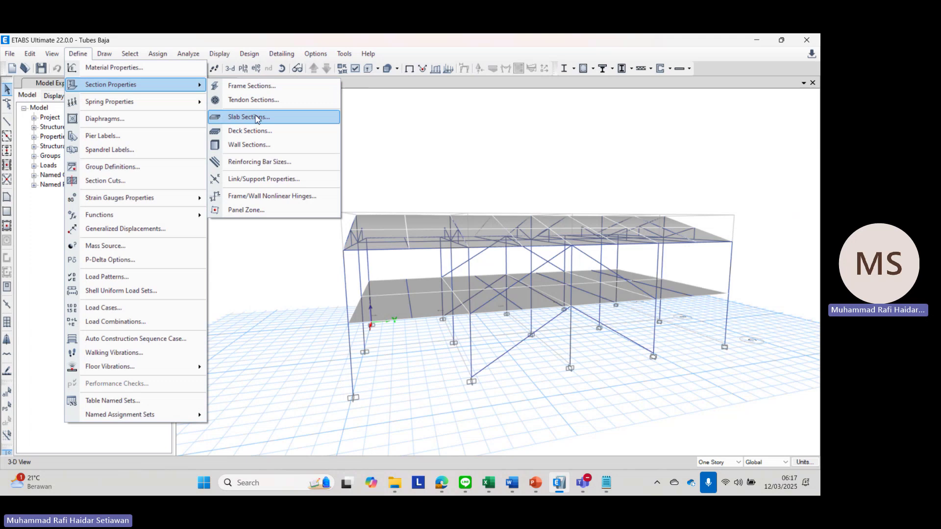
left_click(264, 87)
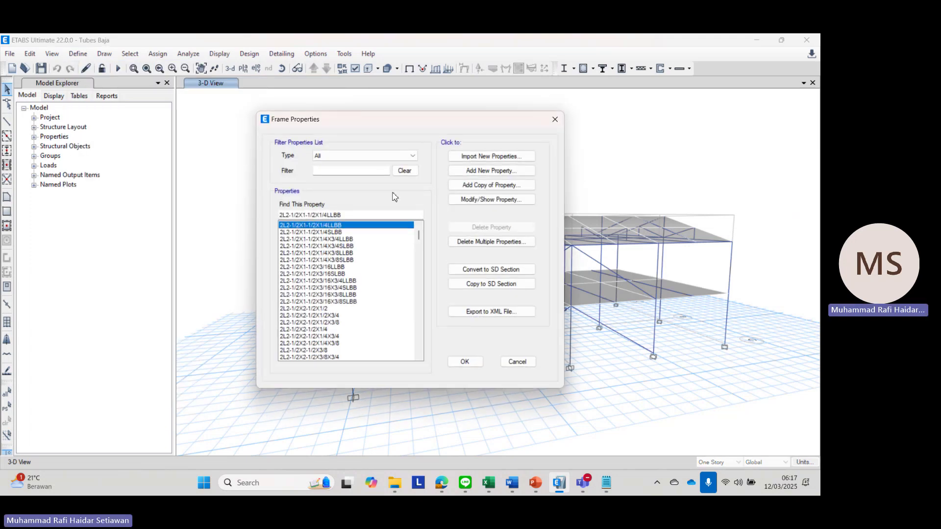
Step: Filter the frame properties by "balok" and open the Balok Anak auto select section for editing
left_click(375, 173)
type("balok")
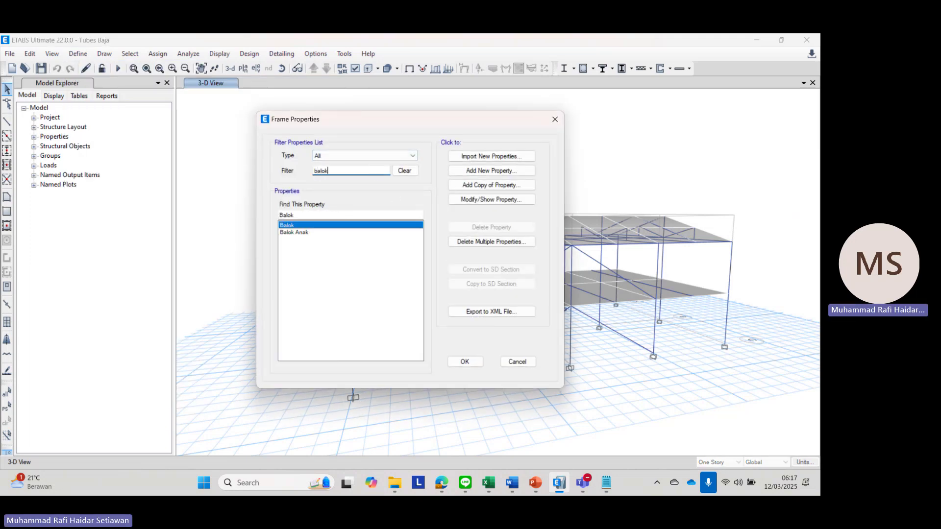
left_click(355, 232)
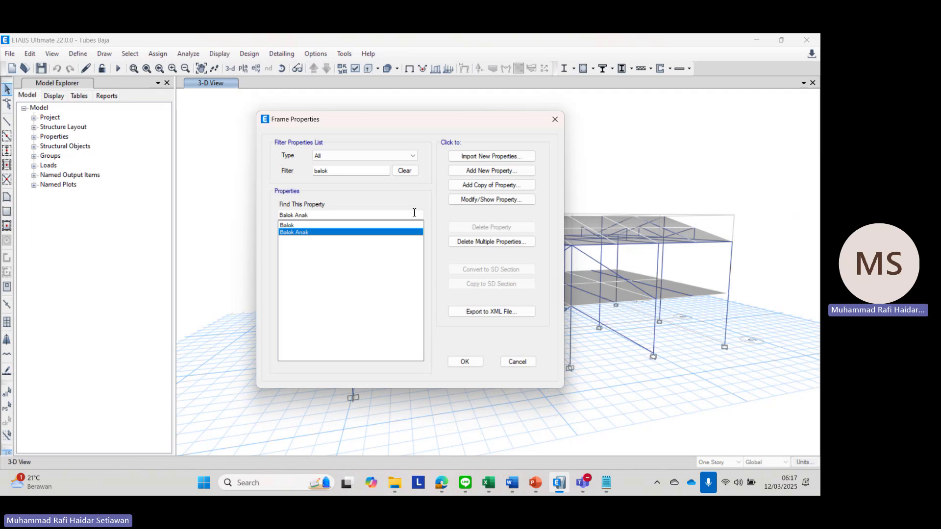
left_click(491, 199)
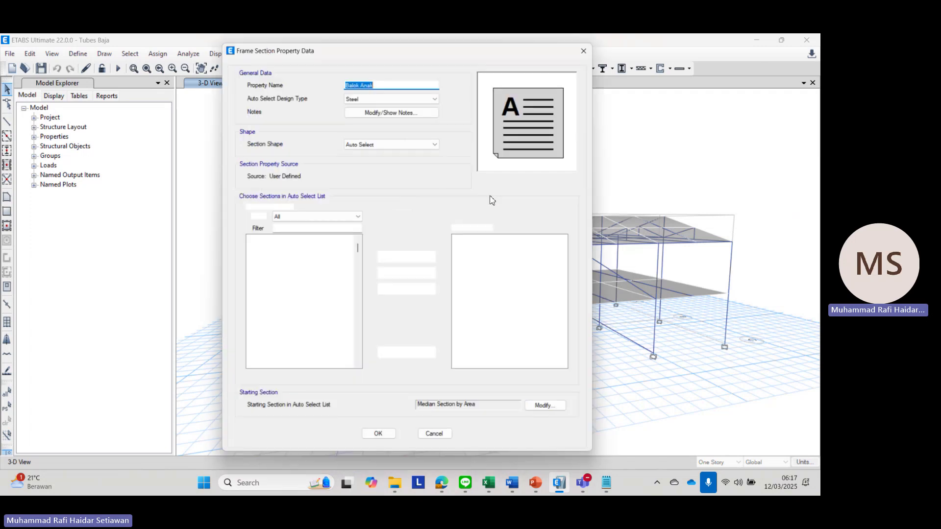
Step: Add W6X16 to Balok Anak's auto select list, checking the balok anak entry in the Notepad section notes
scroll(296, 329, "down", 20)
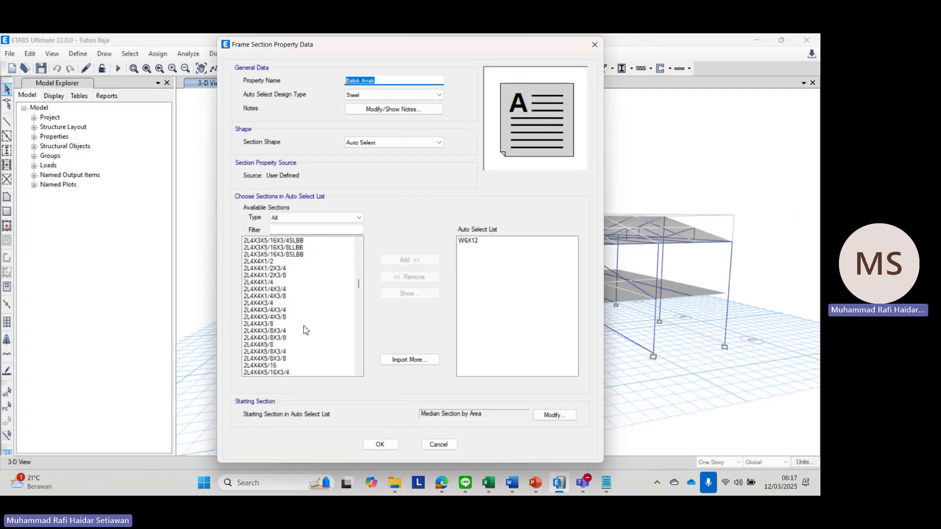
scroll(296, 328, "down", 10)
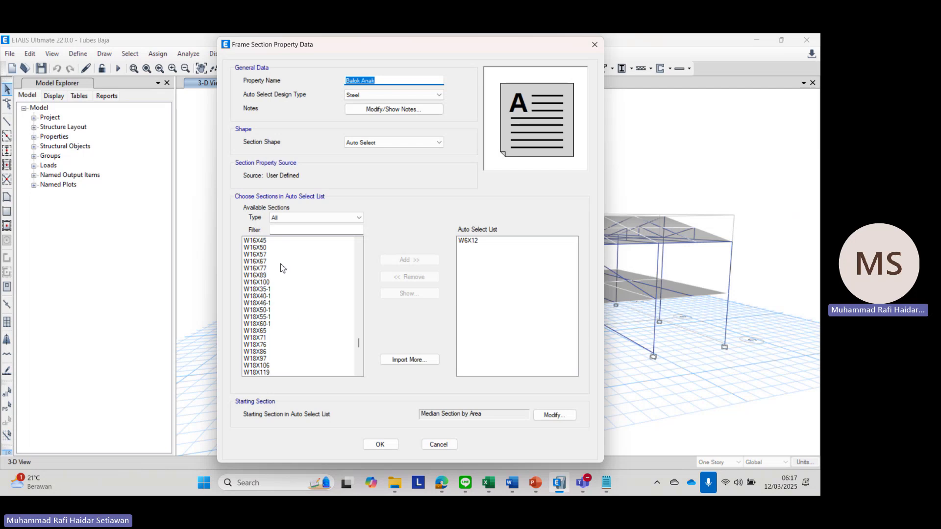
scroll(275, 283, "up", 20)
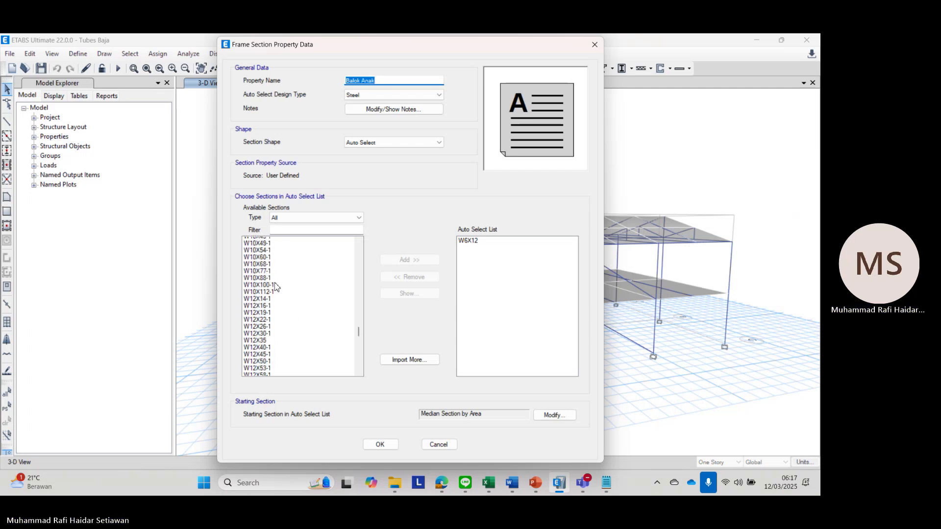
scroll(274, 282, "up", 9)
left_click(260, 248)
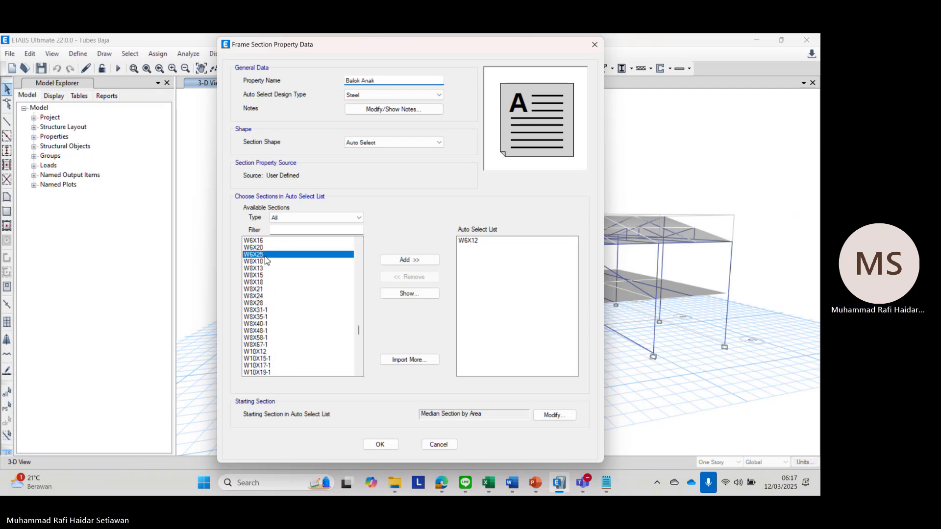
scroll(275, 313, "up", 5)
left_click(267, 338)
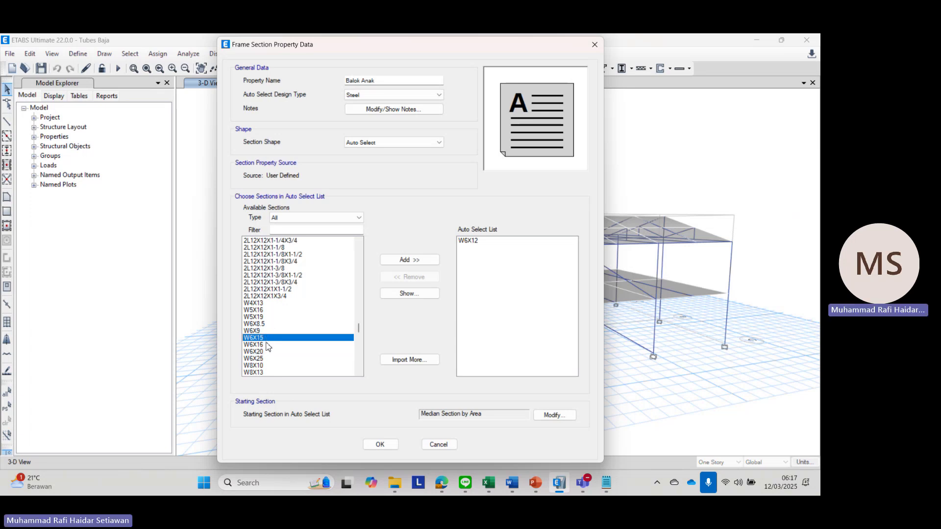
left_click(265, 345)
left_click(267, 339)
left_click(606, 483)
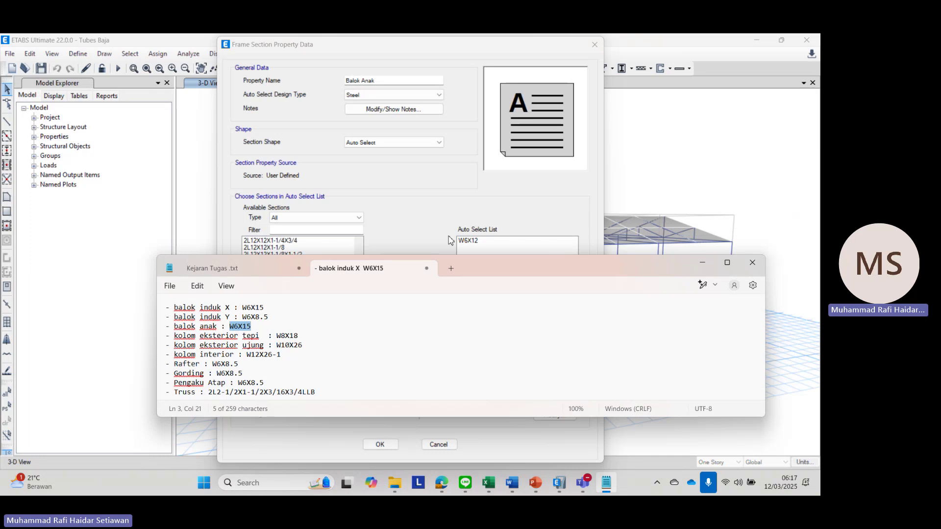
left_click(606, 483)
left_click(409, 261)
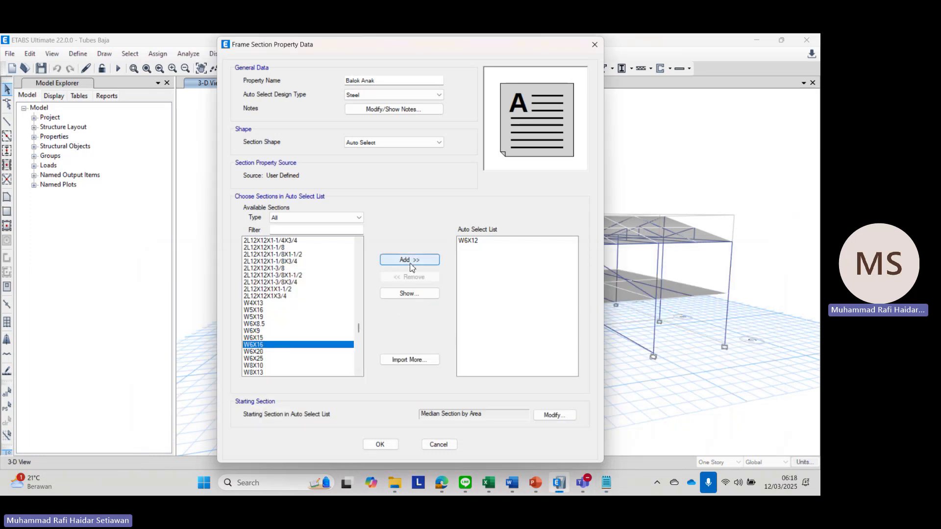
Step: Remove W6X12 from Balok Anak's auto select list and accept the changed section definition
left_click(472, 241)
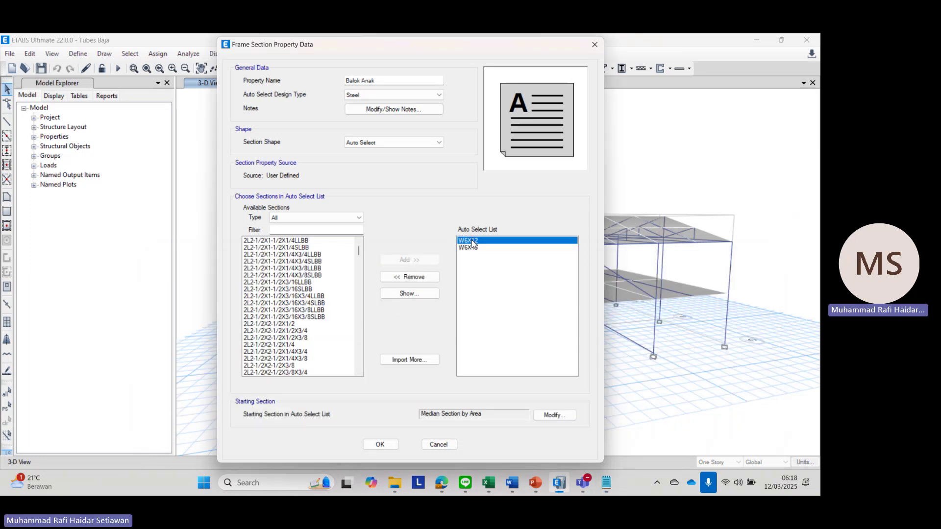
left_click(434, 277)
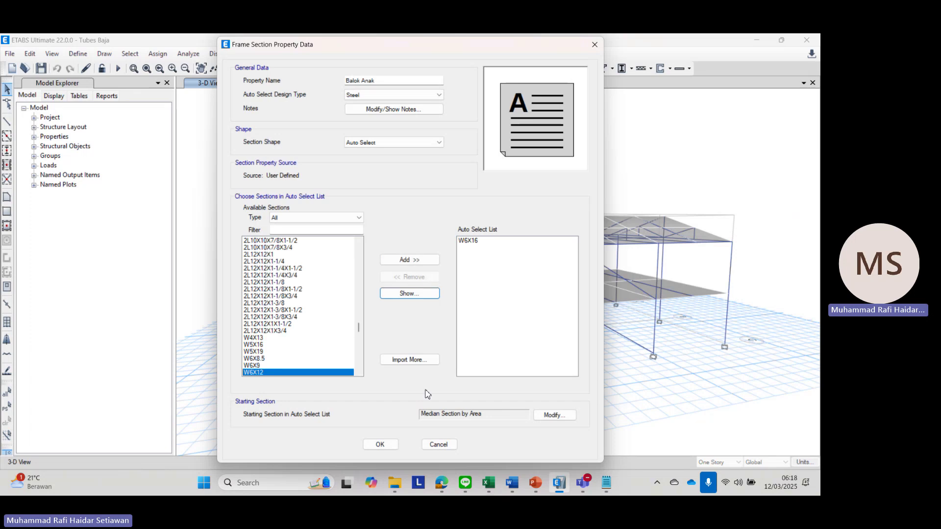
left_click(381, 444)
left_click(464, 361)
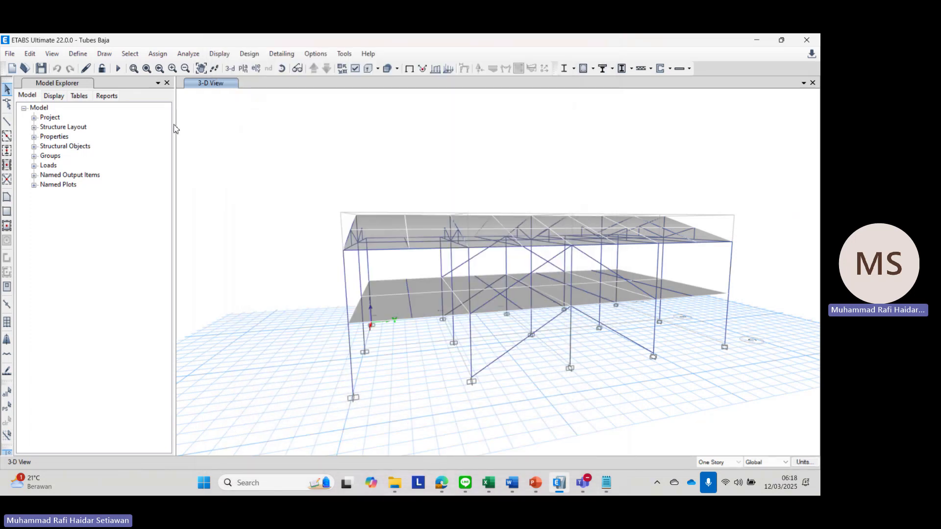
Step: Run the structural analysis of the model
left_click(119, 69)
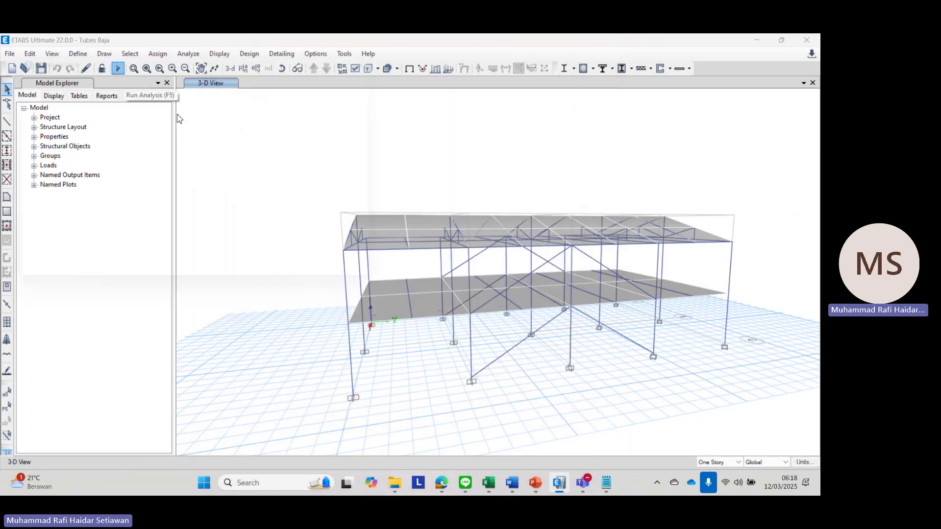
left_click(319, 281)
left_click(429, 254)
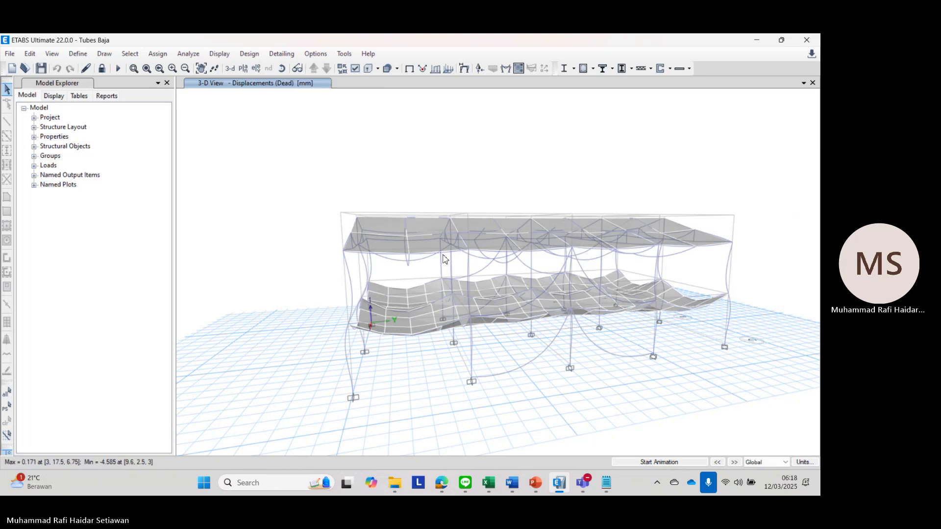
Step: Run the steel frame design check, declining to reiterate analysis and design or to select the failed frames
left_click(573, 69)
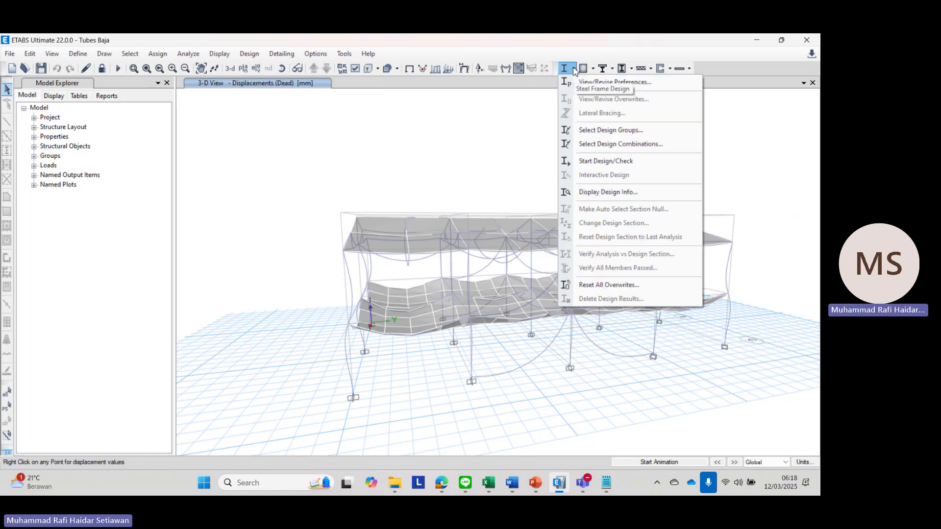
left_click(611, 162)
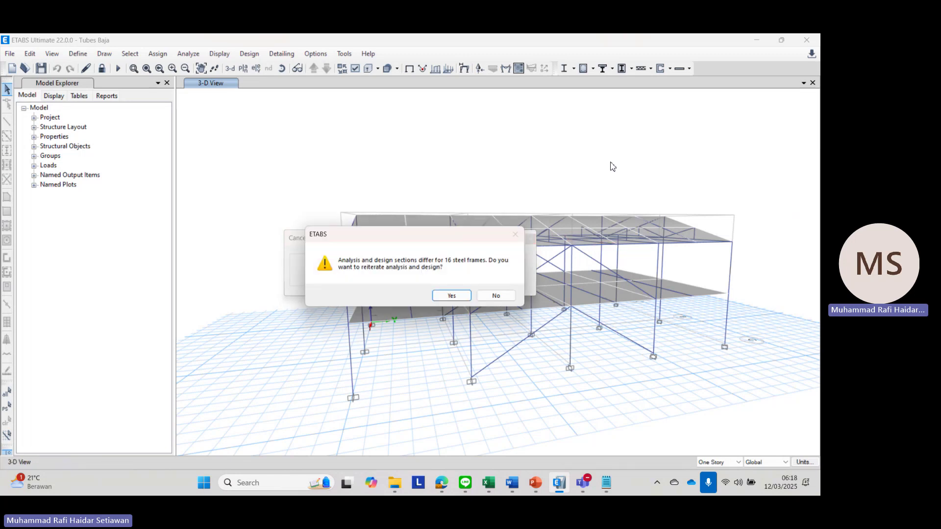
left_click(504, 297)
left_click(504, 298)
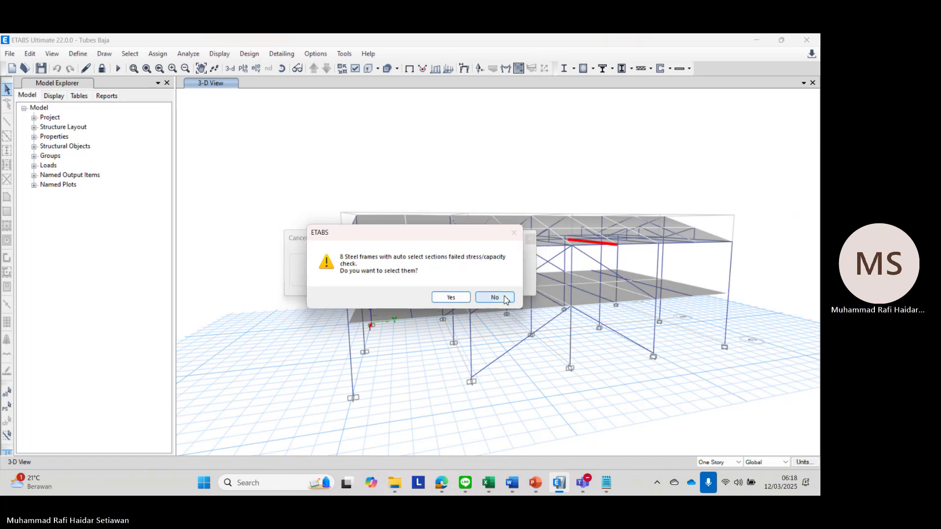
left_click(494, 296)
Step: Examine the design sections and stress ratio colours of the roof-level beams from several sides
key("alt+Tab")
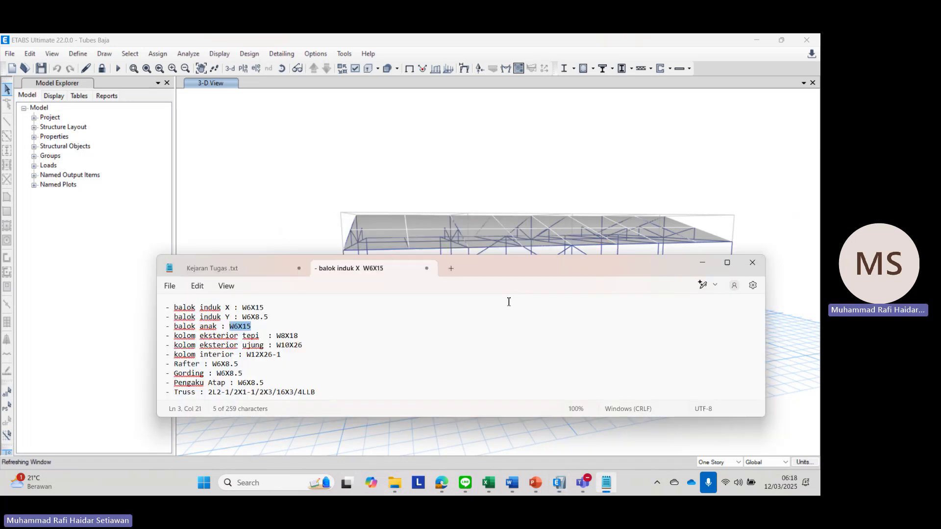
key("alt+Tab")
middle_click_drag(507, 305, 676, 283, "shift")
scroll(539, 284, "up", 5)
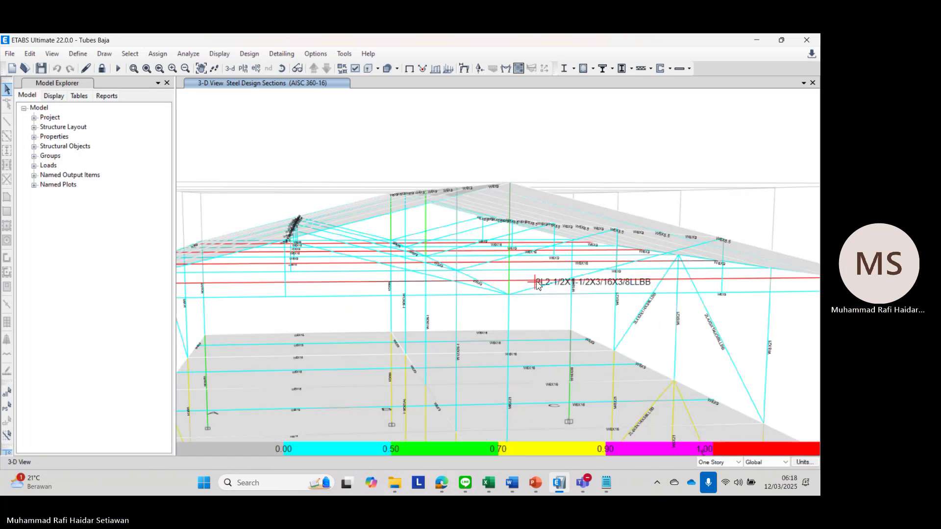
scroll(540, 285, "down", 5)
middle_click_drag(539, 285, 559, 294, "shift")
scroll(559, 294, "up", 3)
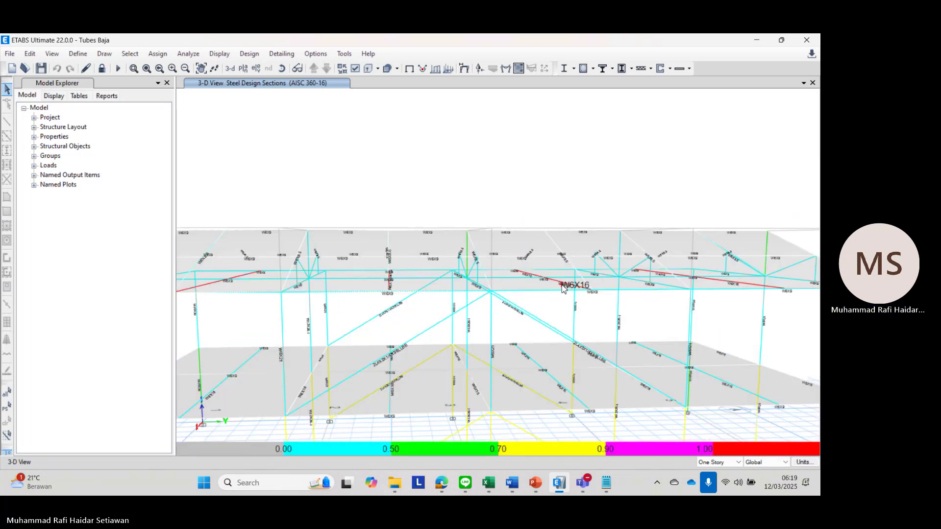
Step: Check the steel stress check information of the overstressed W6X16 beam on Story2, and close it
left_click(562, 286)
right_click(563, 287)
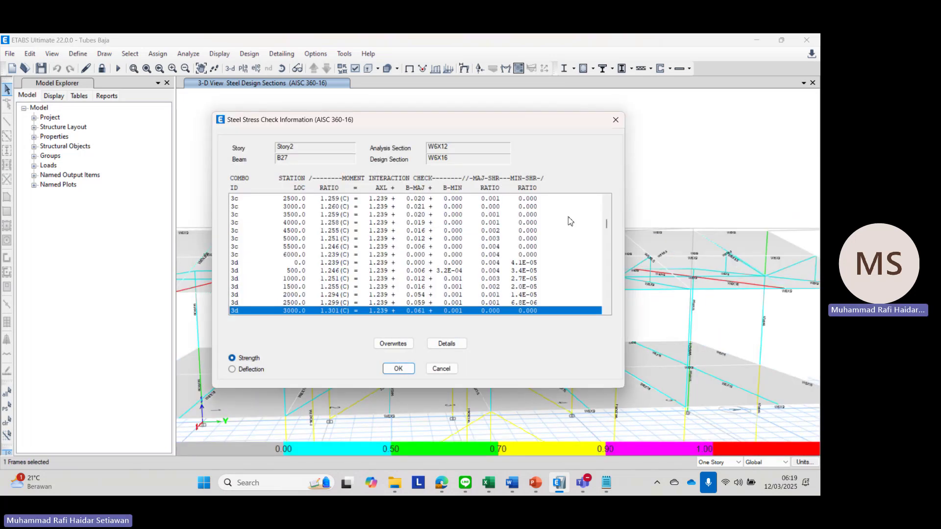
left_click(616, 120)
scroll(493, 176, "down", 2)
middle_click_drag(494, 177, 490, 210, "shift")
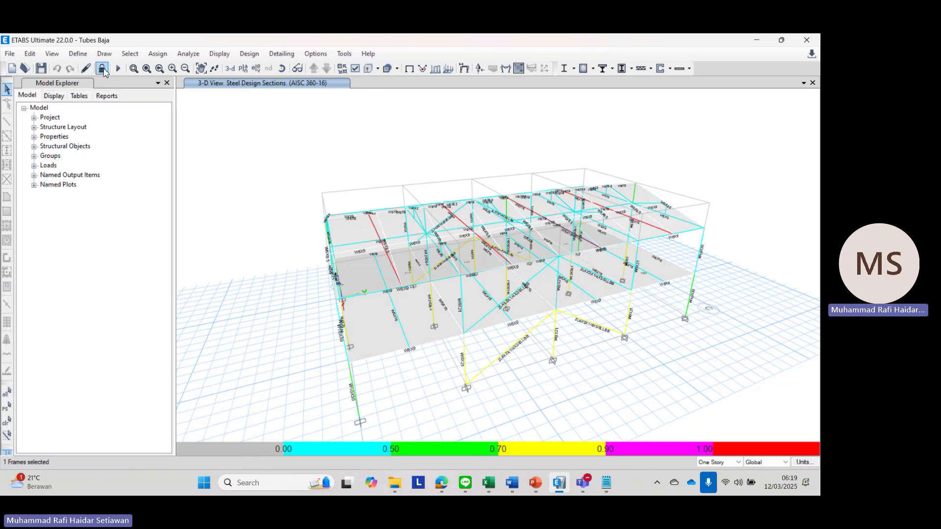
Step: Unlock the model again, accepting the loss of the analysis results, and bring up the frame section definitions
left_click(102, 69)
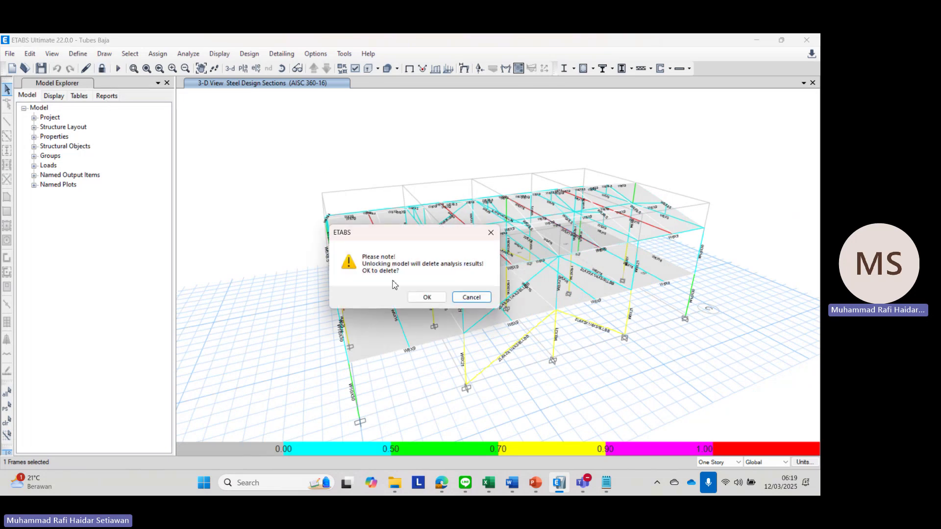
left_click(424, 296)
left_click(79, 55)
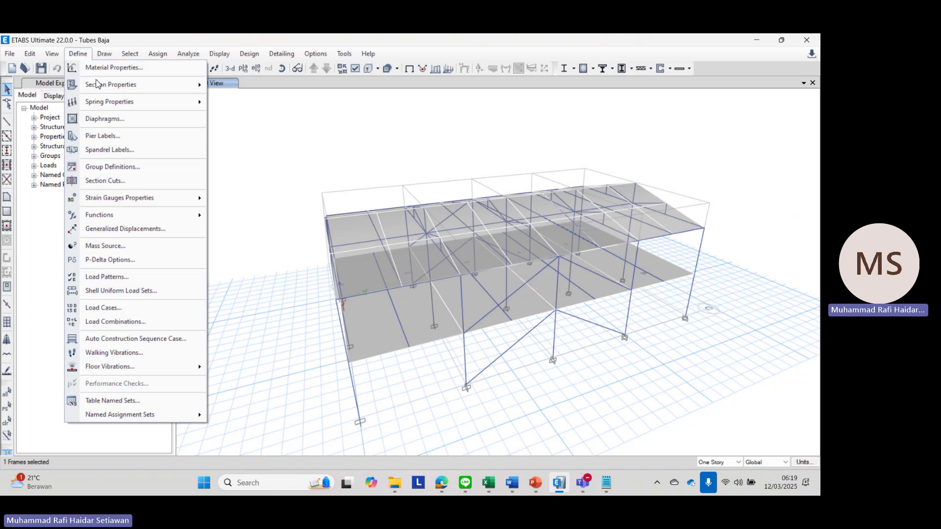
mouse_move(113, 87)
left_click(220, 87)
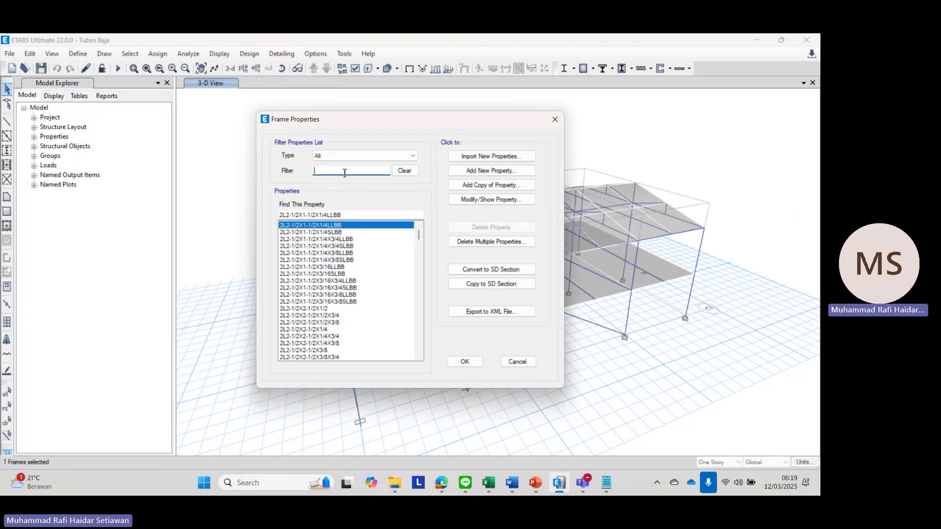
Step: Find the Balok Anak section with the filter "balok" and reopen its auto select definition
type("balok")
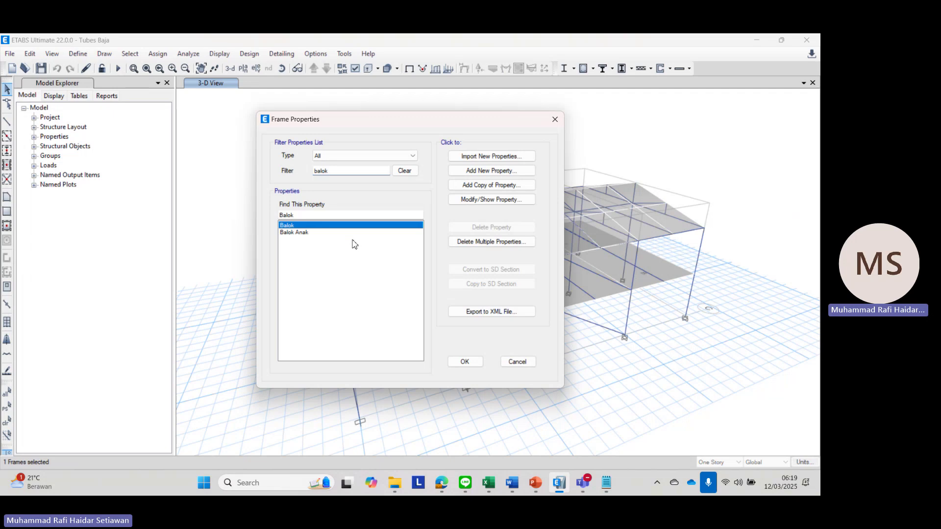
left_click(356, 234)
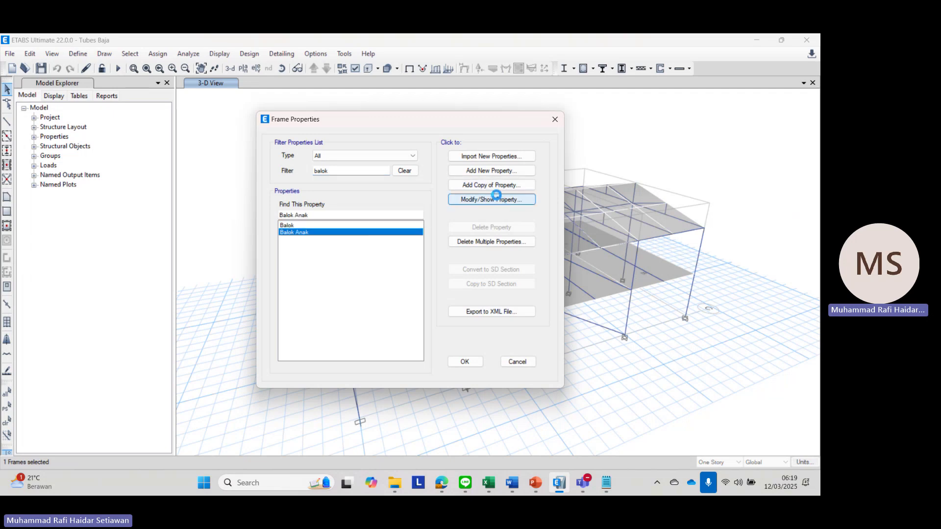
left_click(496, 198)
Step: Add the W6X20 section to the auto select list of the Balok Anak frame section
left_click(495, 241)
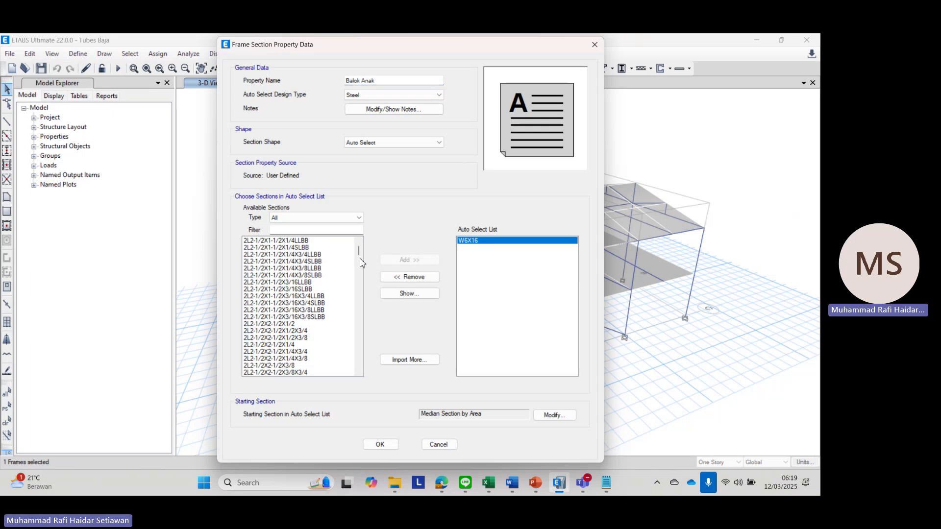
scroll(290, 293, "down", 3)
scroll(290, 293, "down", 5)
scroll(294, 301, "down", 20)
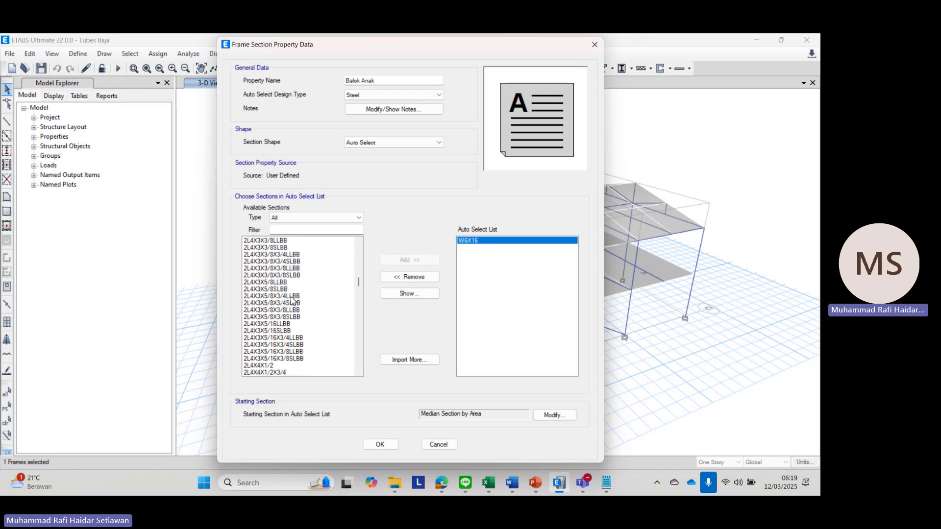
scroll(300, 305, "down", 20)
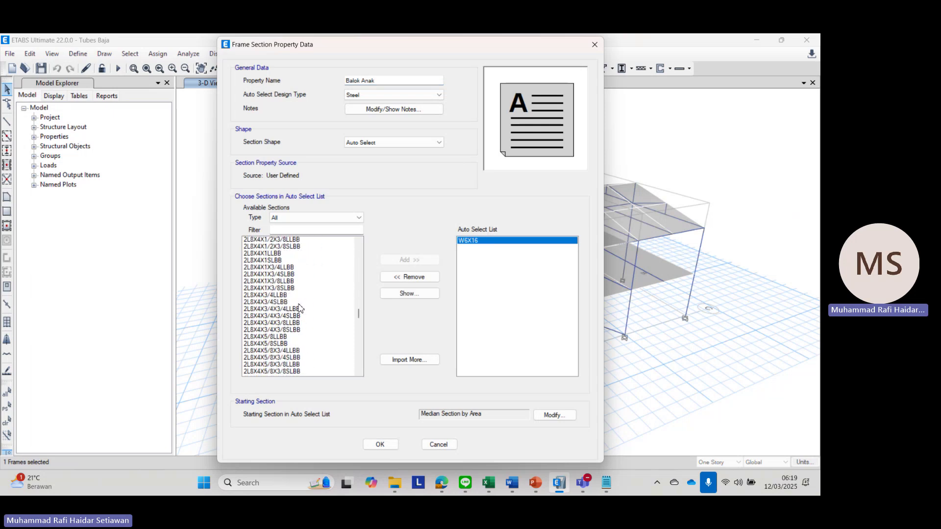
scroll(300, 307, "down", 6)
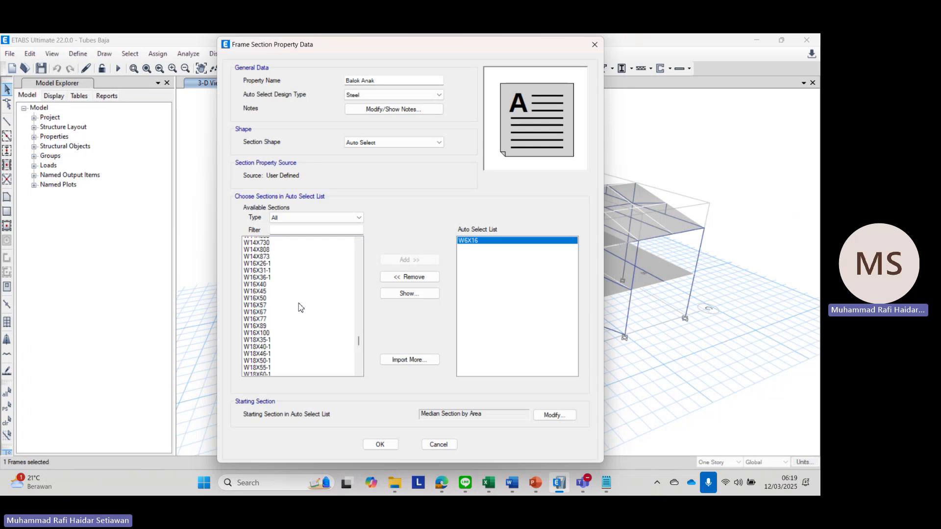
scroll(300, 307, "up", 5)
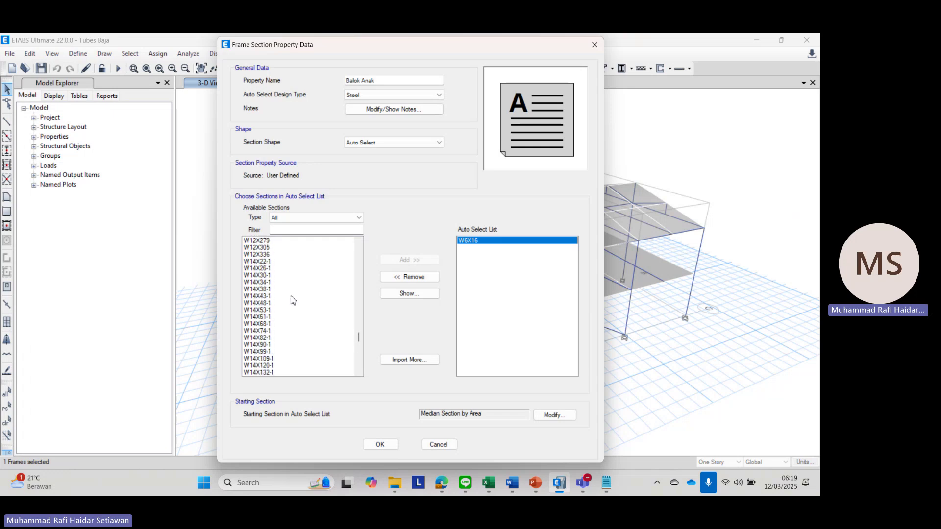
scroll(290, 300, "up", 13)
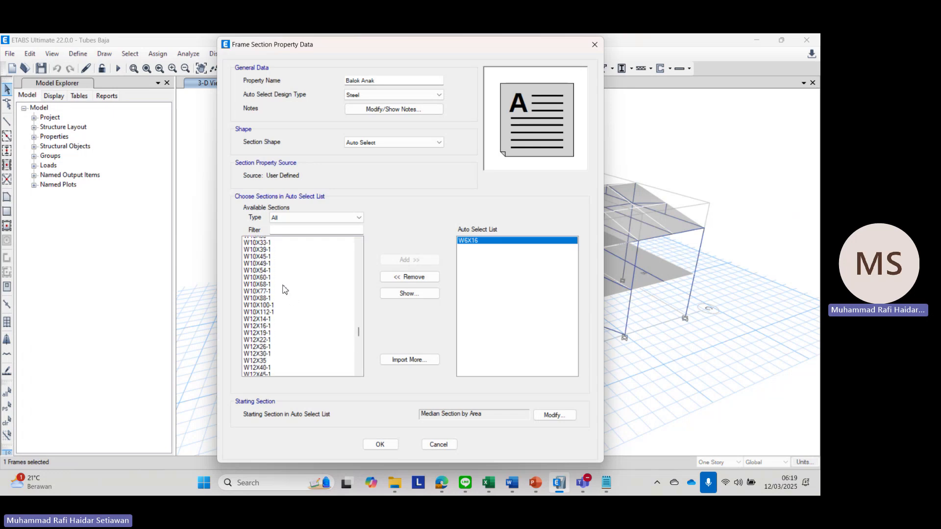
scroll(285, 289, "up", 8)
scroll(281, 292, "up", 3)
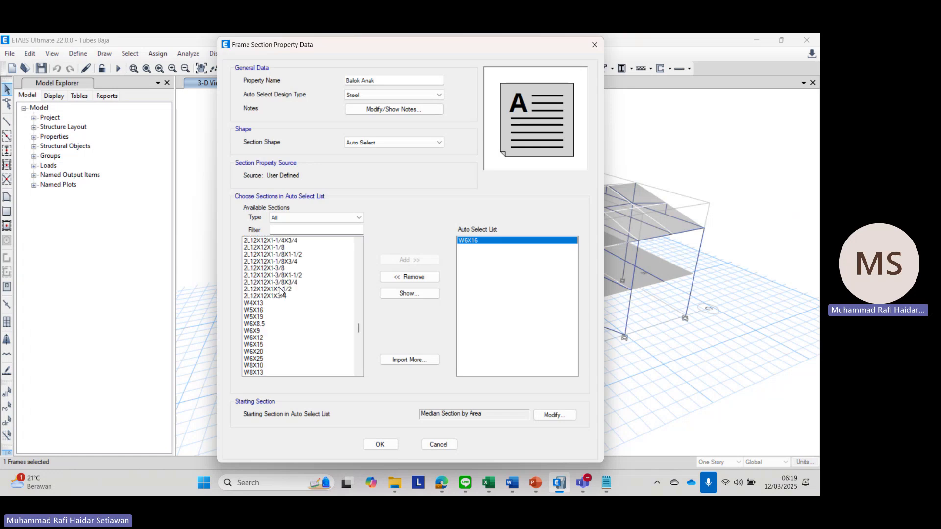
scroll(279, 294, "down", 3)
scroll(274, 294, "up", 2)
left_click(264, 352)
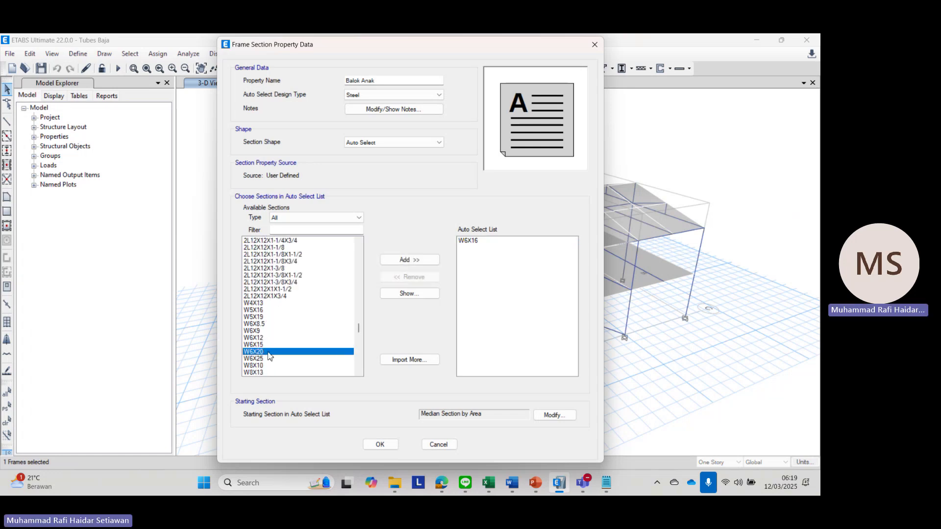
left_click(416, 260)
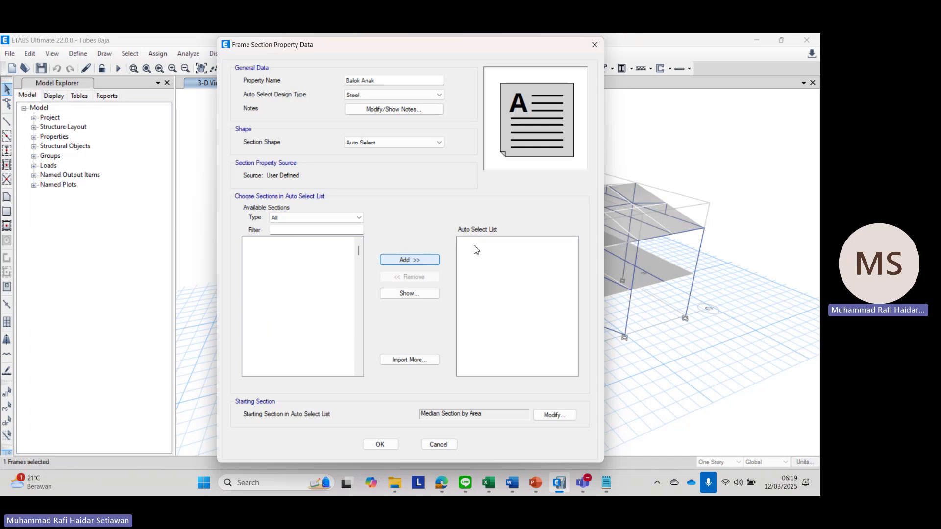
Step: Remove W6X16 from the Balok Anak auto select list and accept the section definition
left_click(484, 242)
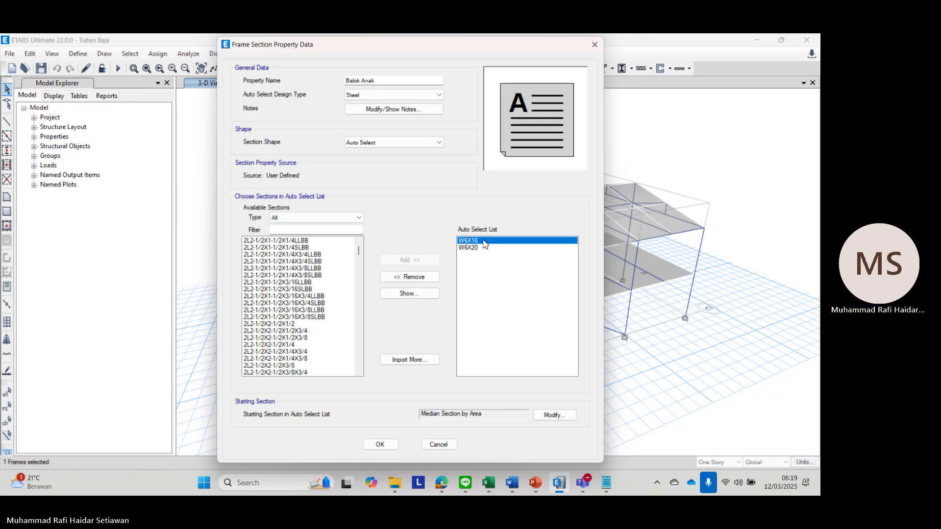
left_click(427, 279)
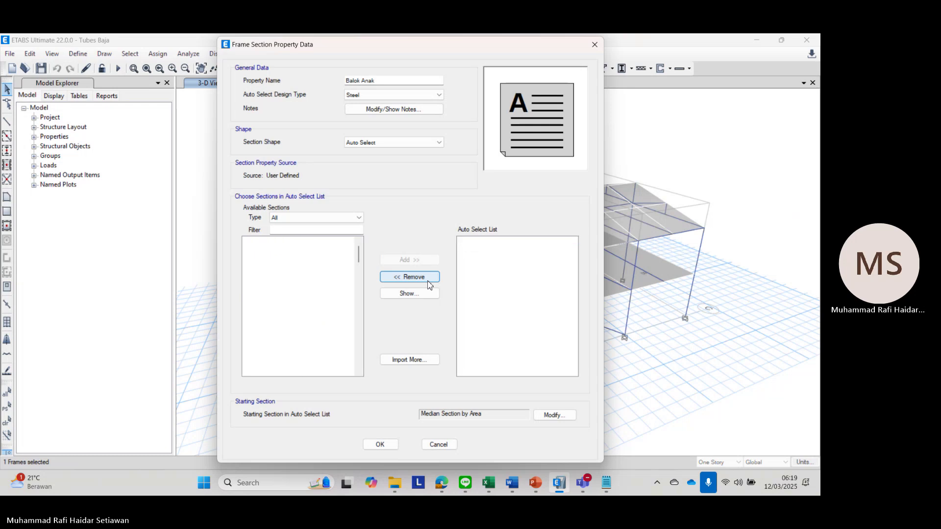
left_click(395, 446)
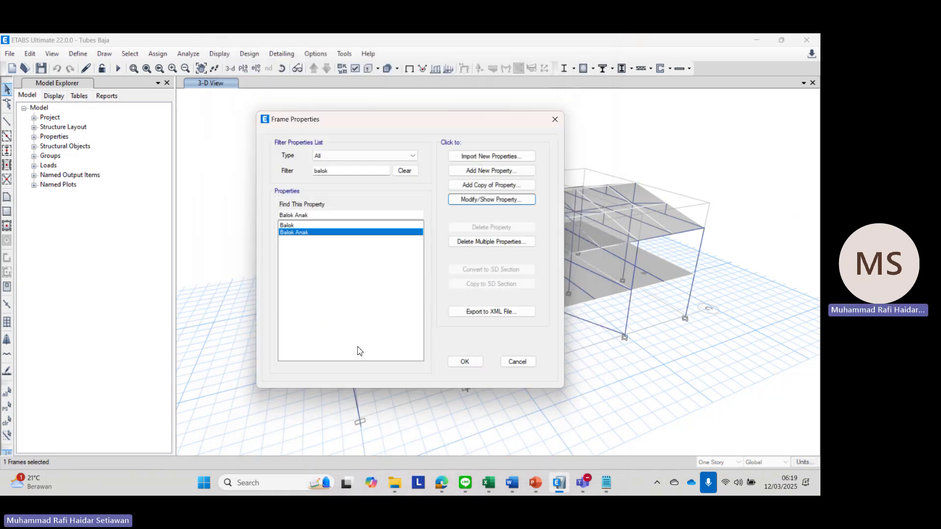
Step: Find the Gording section with the filter "gor" and open its auto select definition
left_click_drag(360, 171, 286, 175)
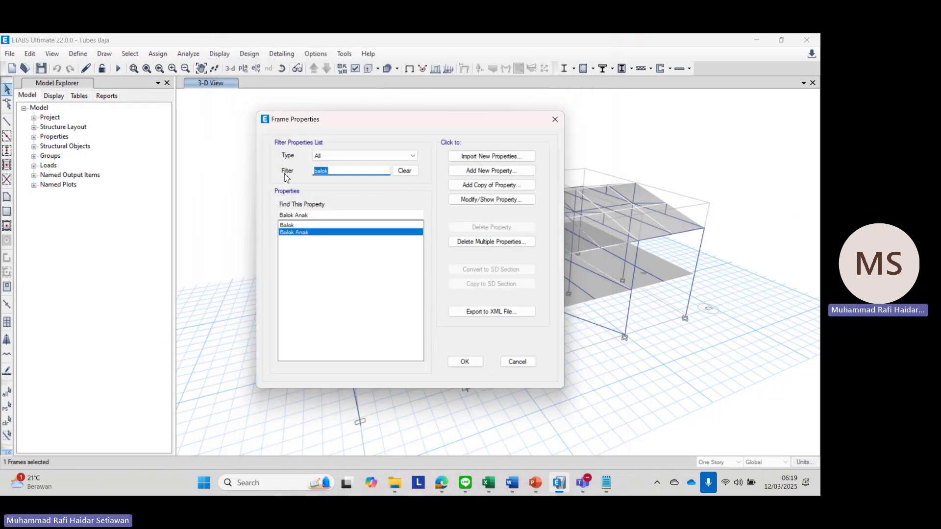
type("gor")
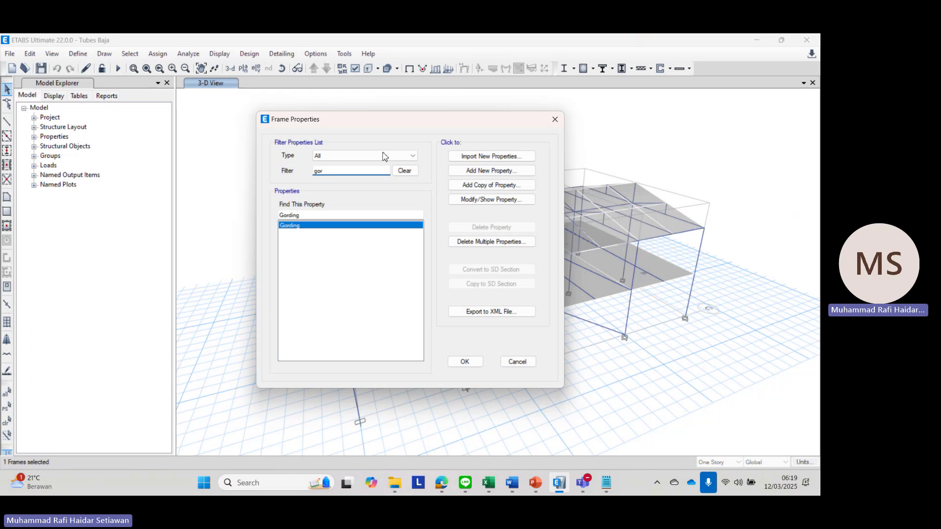
left_click(501, 201)
Step: Replace W6X9 with W6X8.5 in the Gording auto select list and accept the section definition
scroll(296, 325, "down", 10)
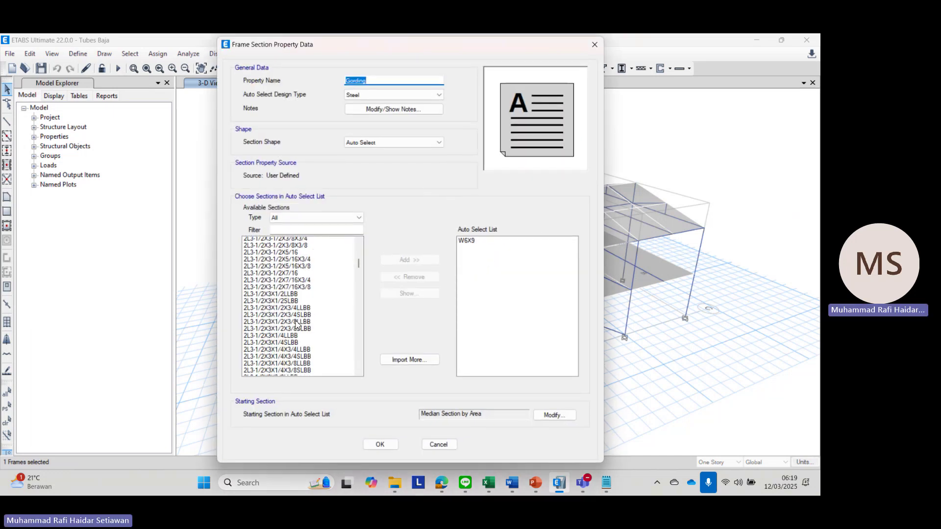
scroll(296, 325, "down", 15)
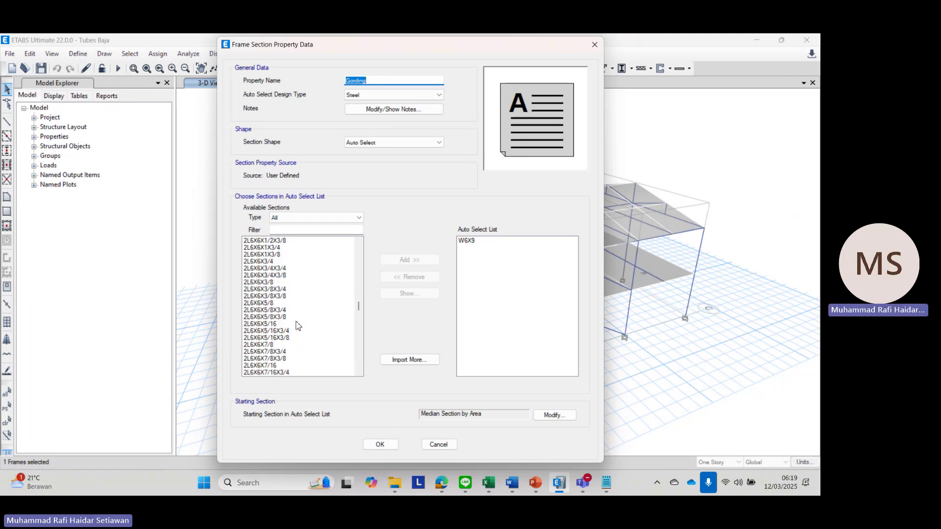
scroll(296, 325, "down", 15)
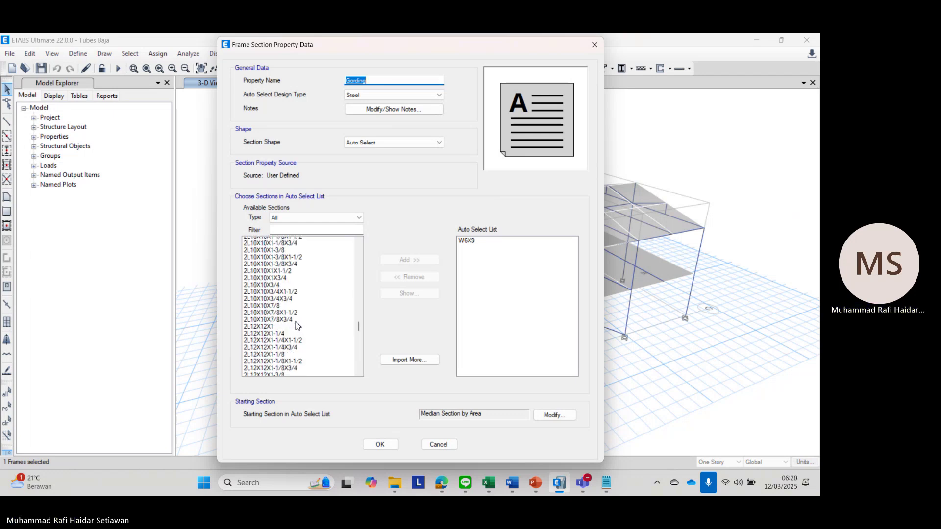
scroll(295, 325, "down", 15)
scroll(289, 321, "up", 5)
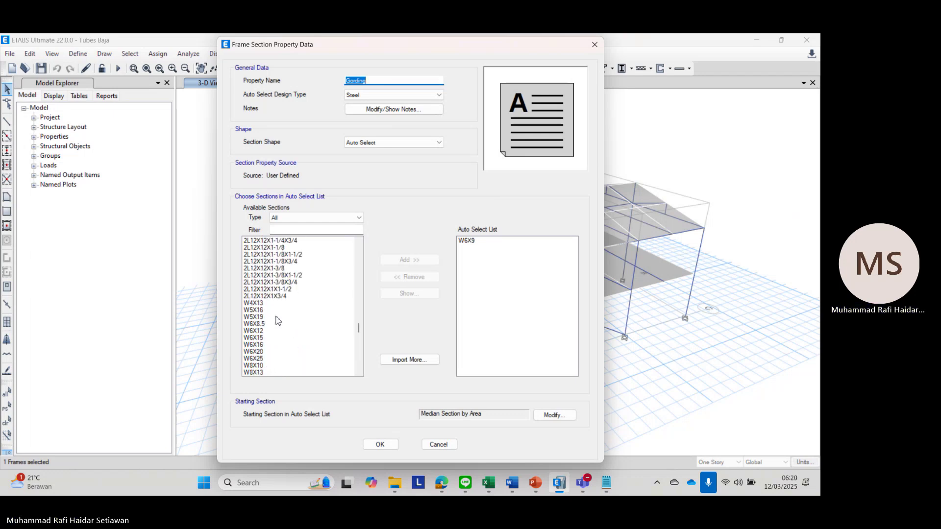
left_click(267, 310)
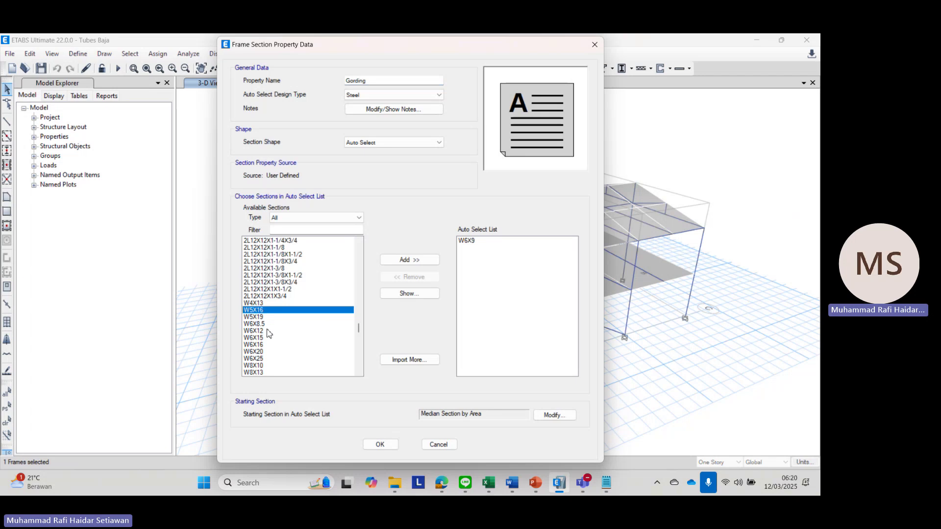
left_click(268, 330)
left_click(268, 324)
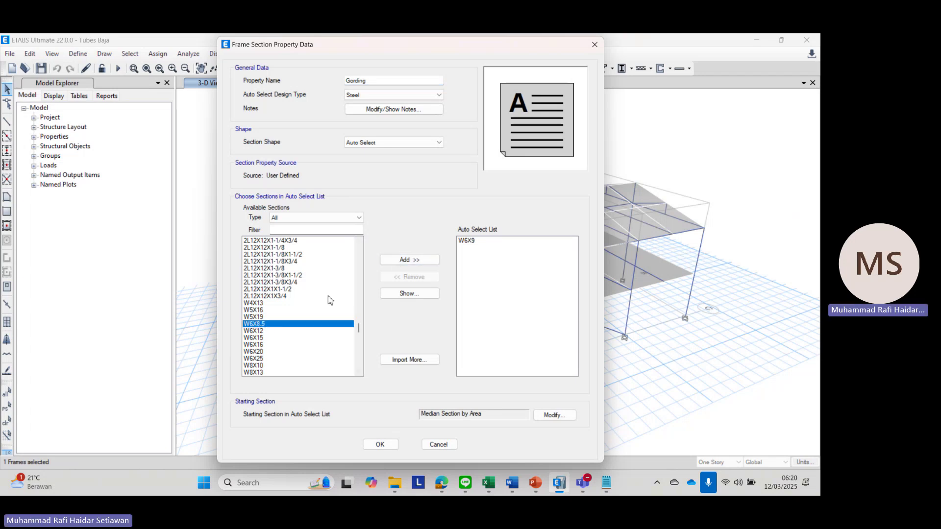
left_click(414, 260)
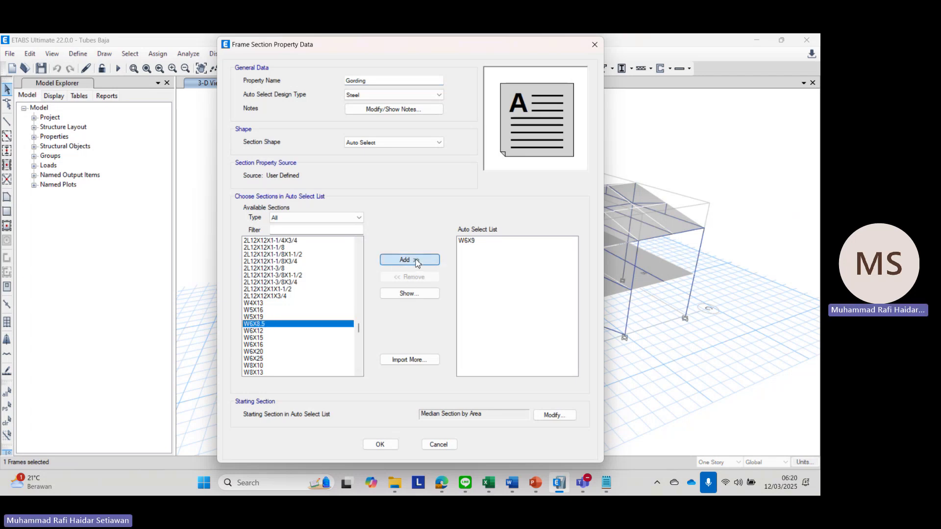
left_click(422, 277)
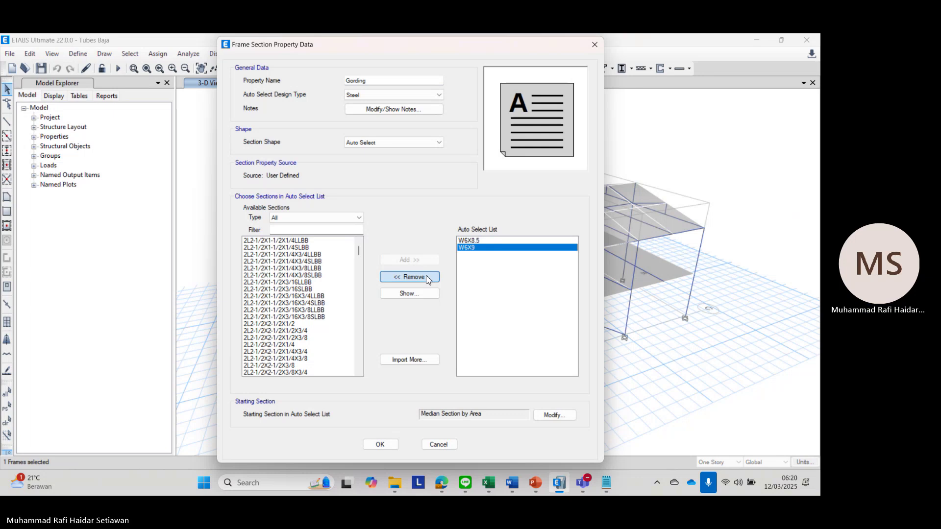
left_click(380, 444)
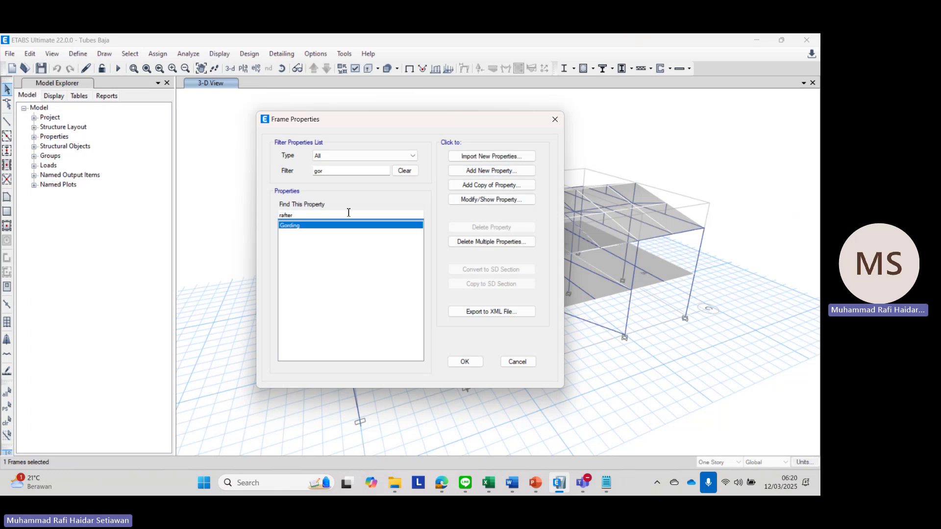
Step: Review the auto select list of the Rafter section, found with the filter "raf", and accept the frame section definitions
double_click(342, 170)
type("raf")
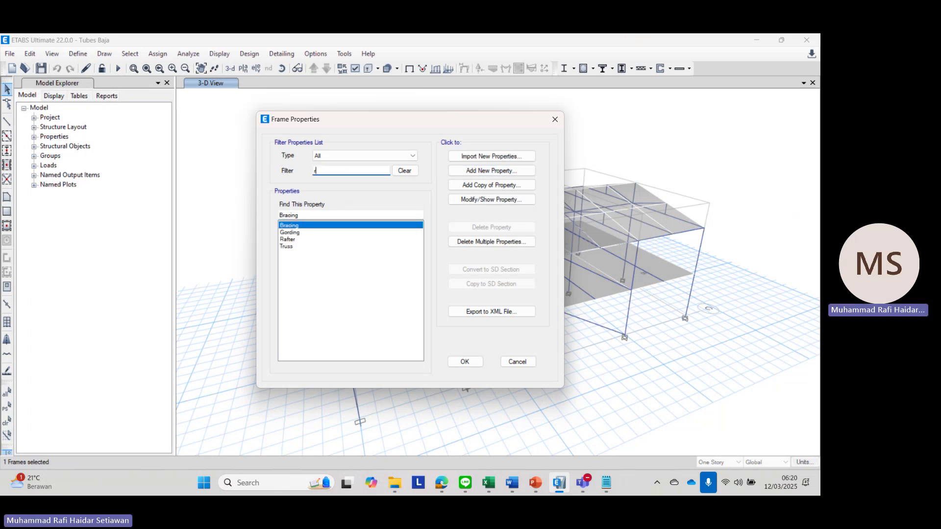
left_click(484, 200)
left_click(485, 200)
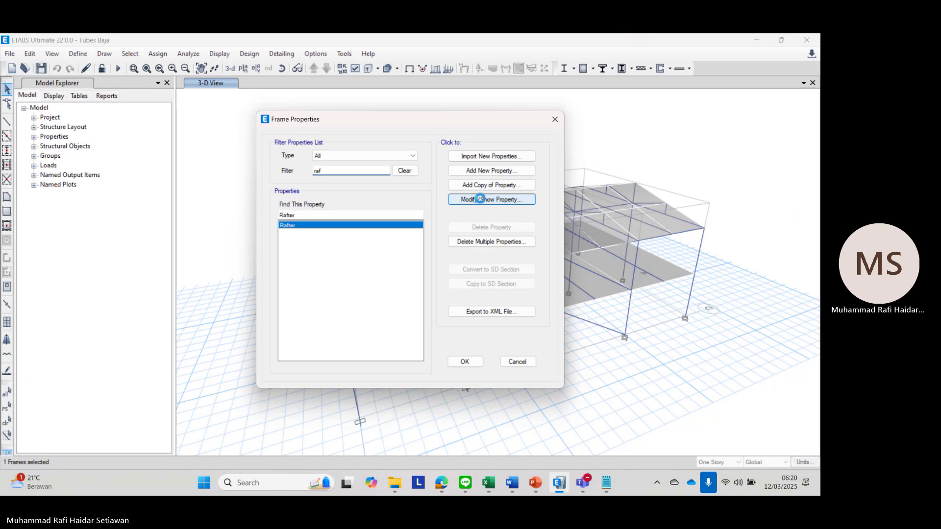
scroll(326, 298, "down", 15)
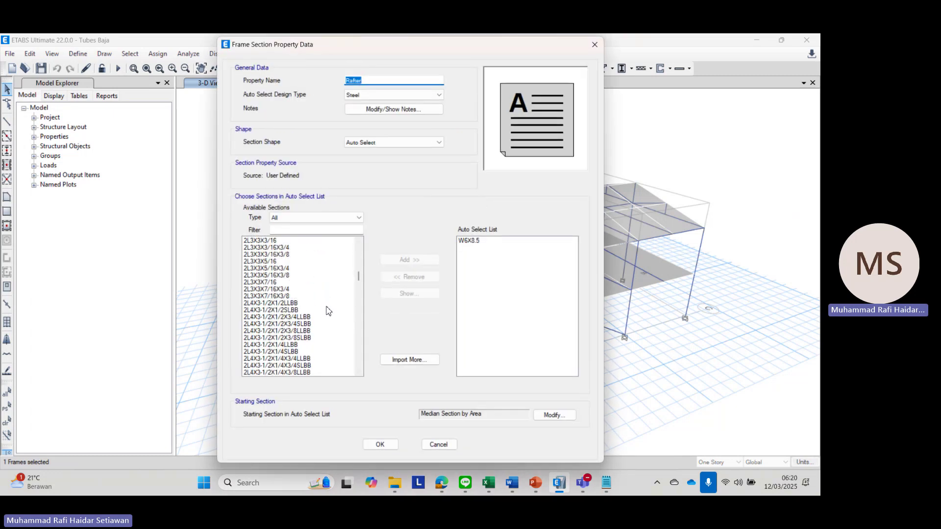
left_click(380, 444)
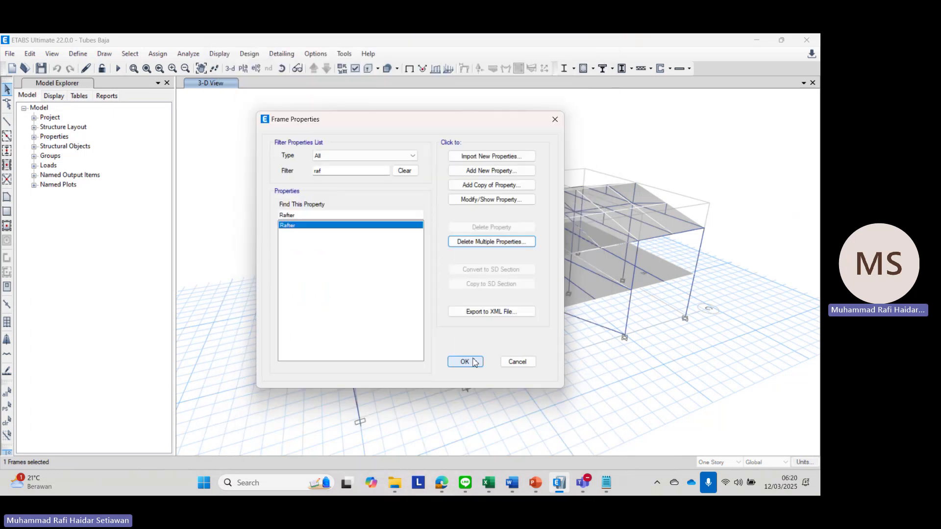
left_click(466, 361)
Step: Run the analysis of the revised model, saving the model file when asked
left_click(118, 68)
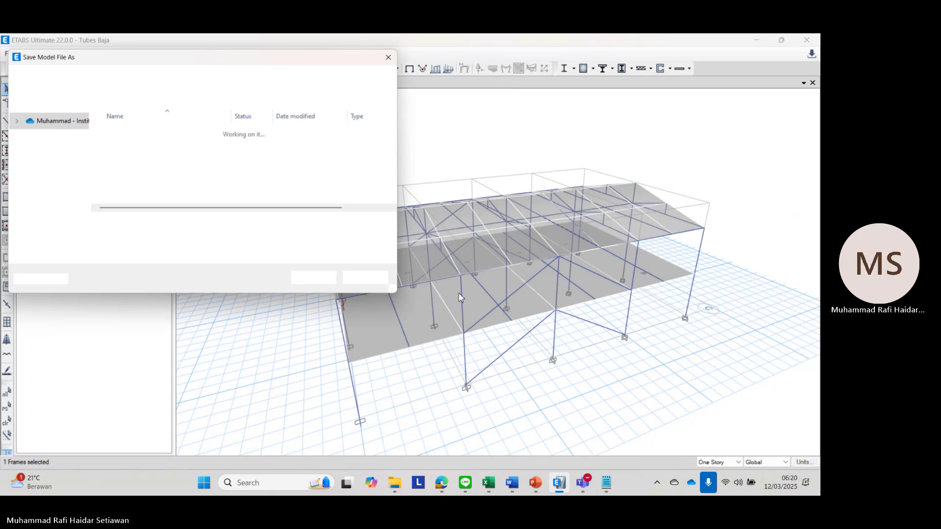
left_click(318, 282)
left_click(438, 258)
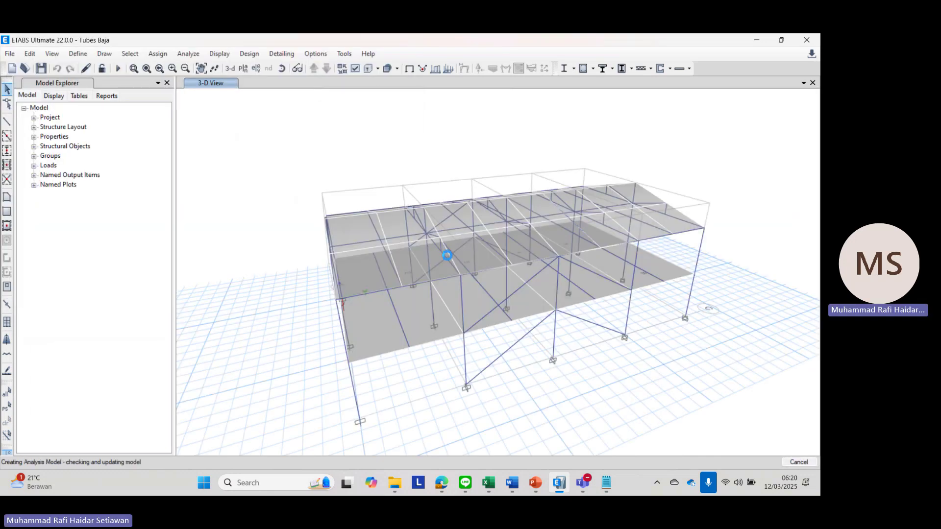
key("XF86AudioRaiseVolume")
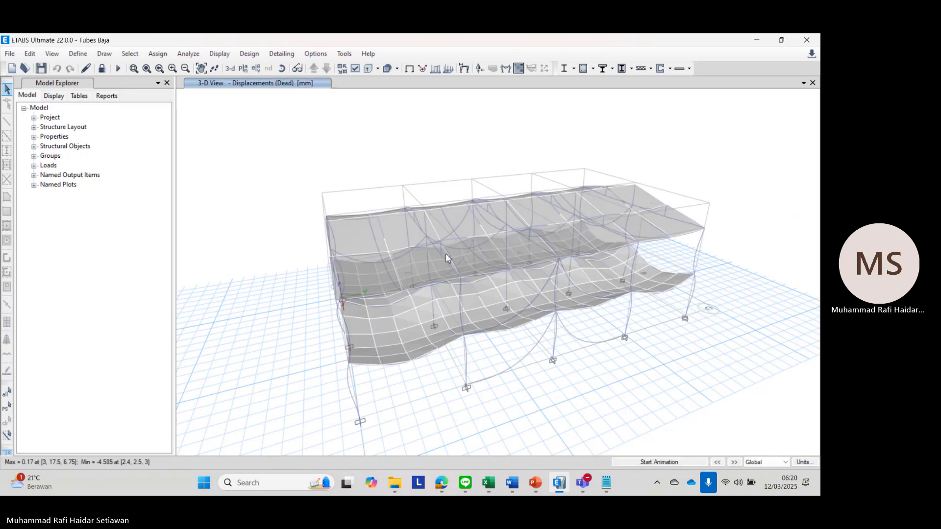
Step: Review and accept the steel frame design load combinations, and run the steel frame design check
left_click(572, 68)
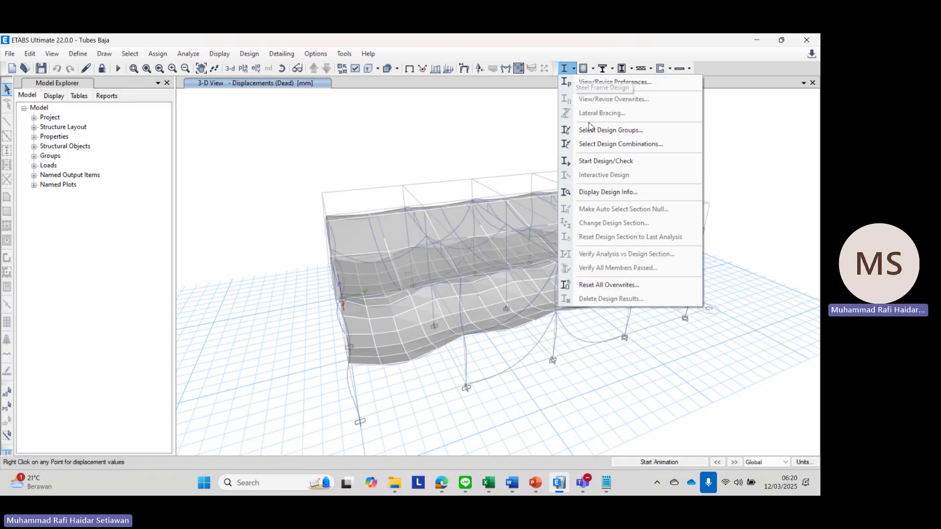
left_click(608, 144)
scroll(489, 250, "up", 5)
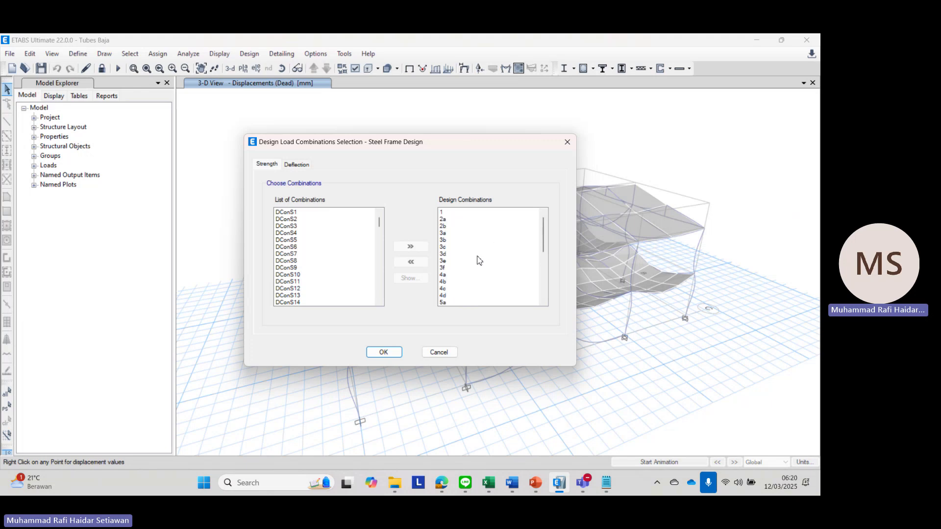
left_click(384, 352)
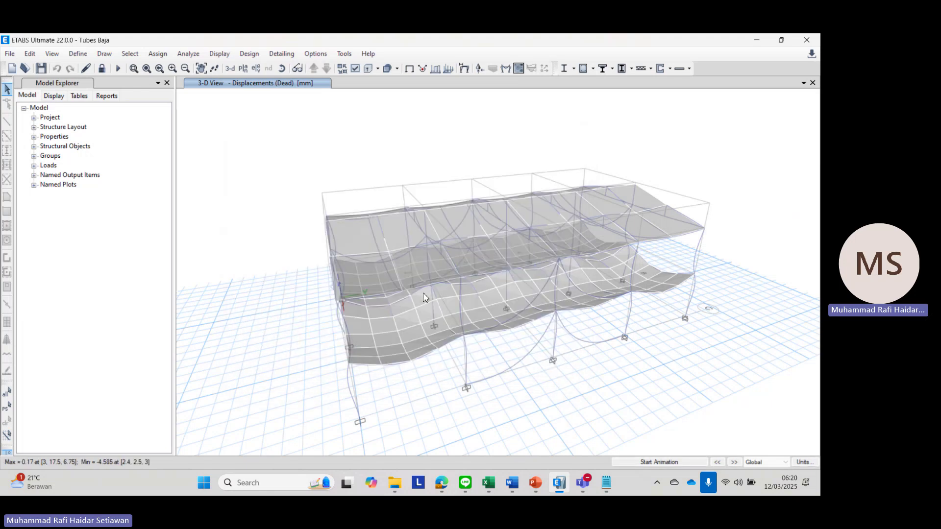
left_click(566, 69)
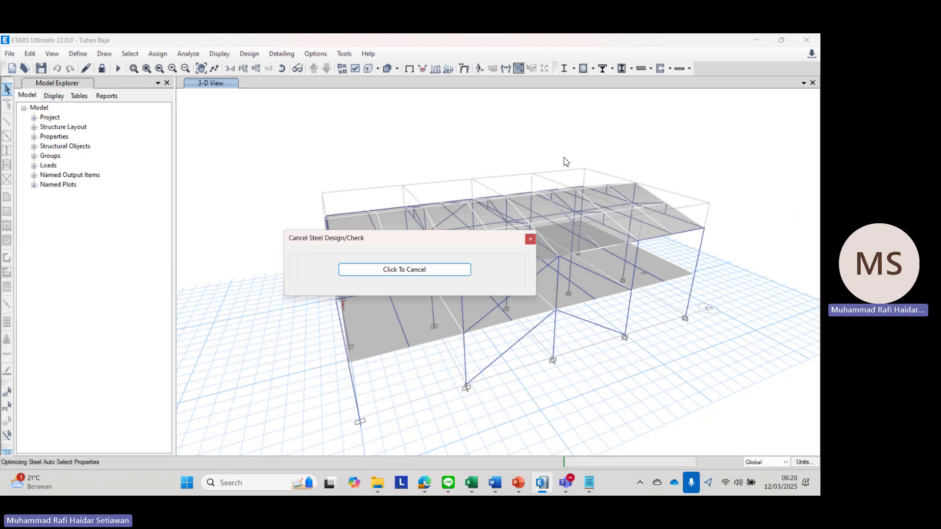
key("XF86AudioRaiseVolume")
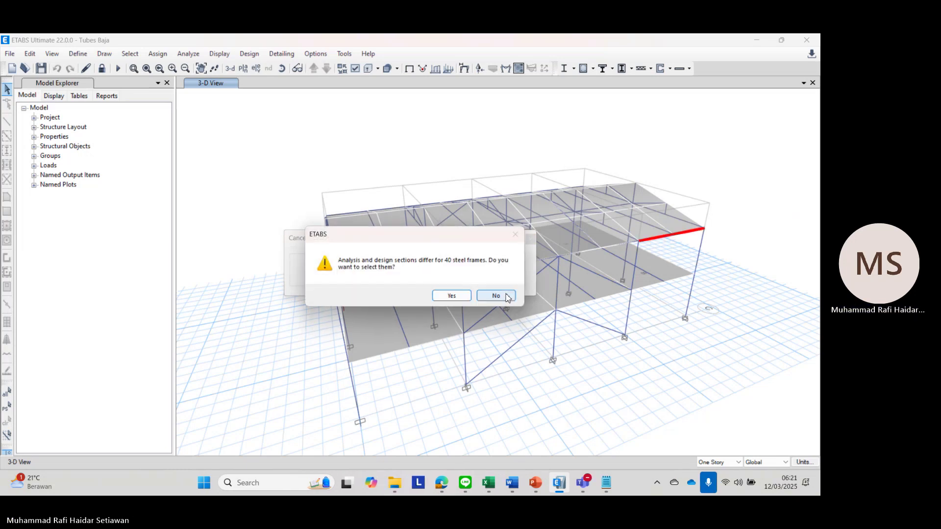
Step: Decline selecting the frames with differing analysis and design sections, and examine the design ratio colours of the columns, beams and roof members
key("alt+Tab")
key("alt+Tab")
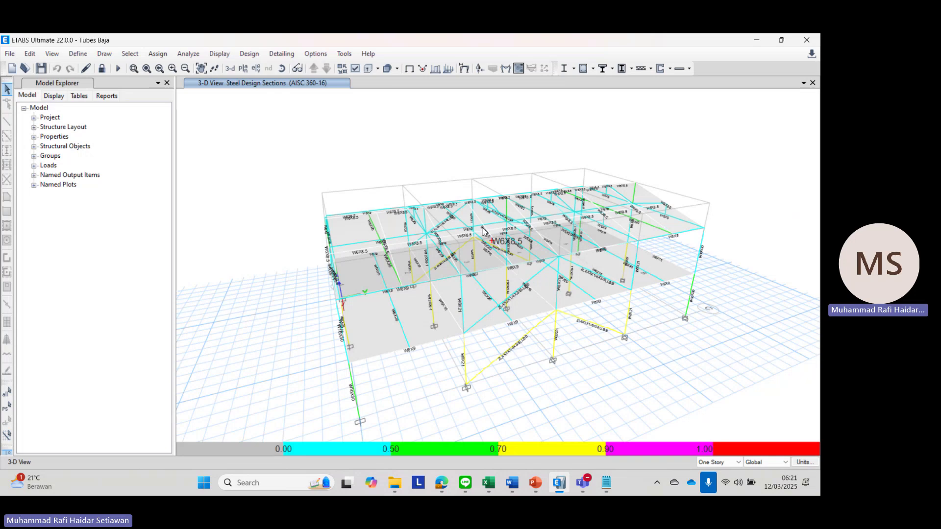
middle_click_drag(477, 292, 636, 263, "shift")
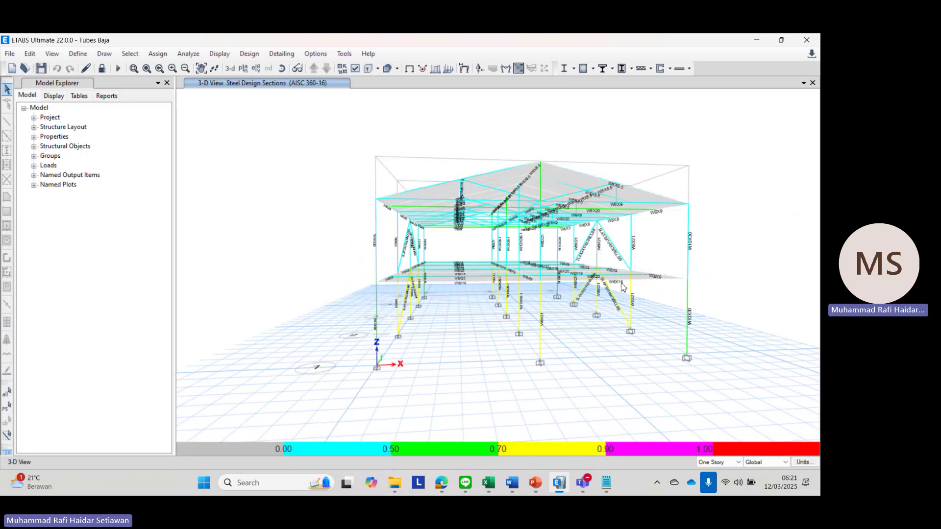
middle_click_drag(618, 296, 647, 312, "shift")
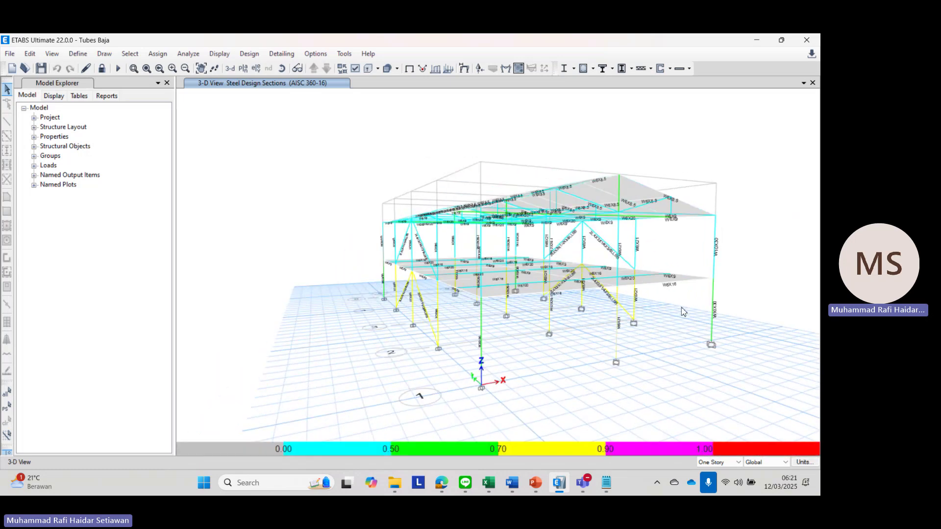
scroll(711, 303, "up", 3)
scroll(715, 299, "down", 3)
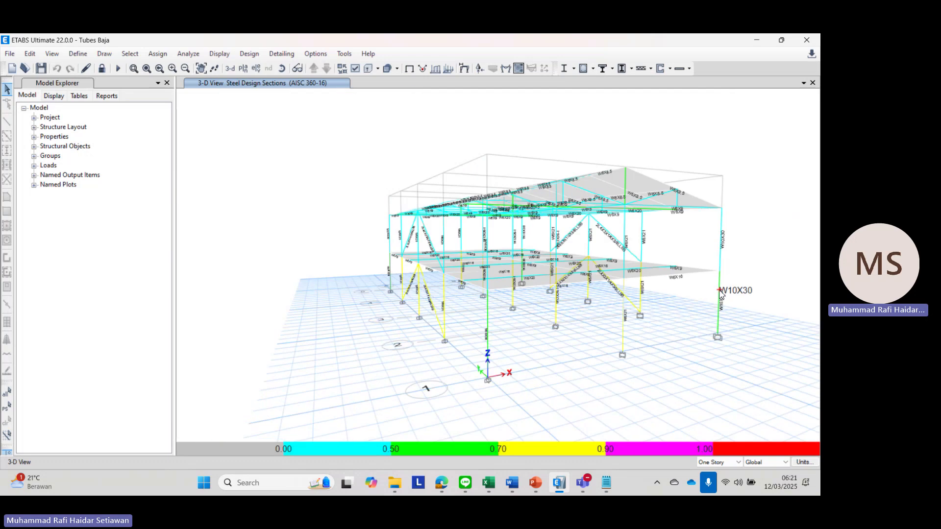
middle_click_drag(678, 314, 668, 306, "shift")
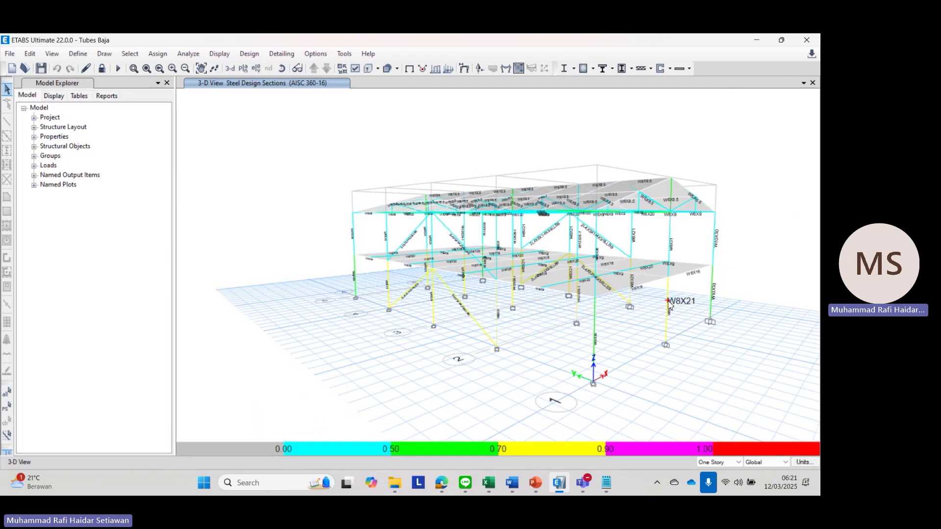
middle_click_drag(666, 275, 668, 321, "shift")
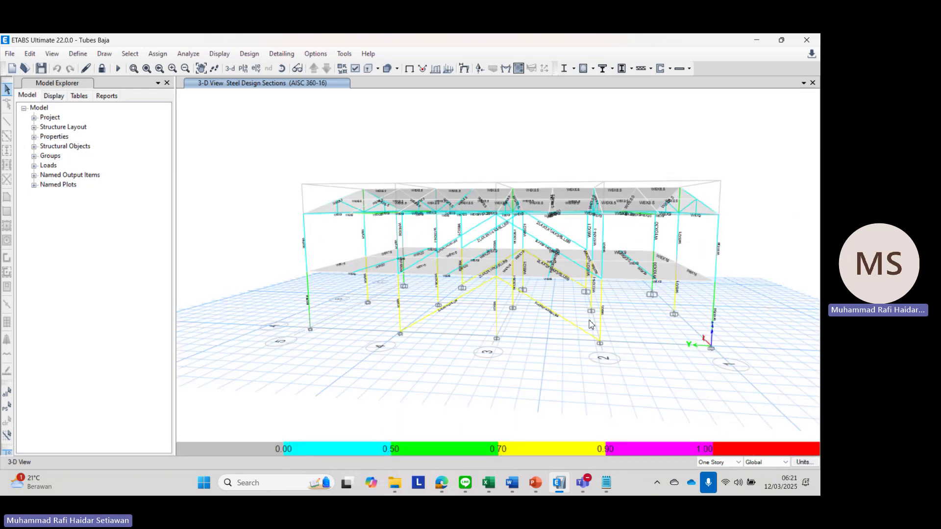
Step: Examine the design sections and ratio colours of the lower-storey diagonal braces between grids 2 and 4
scroll(527, 310, "up", 5)
scroll(527, 310, "down", 5)
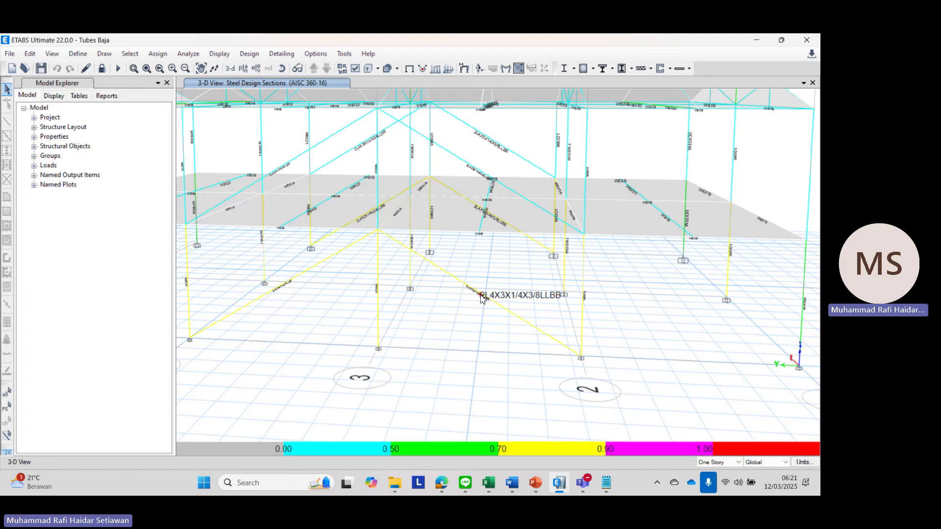
middle_click_drag(482, 298, 541, 315)
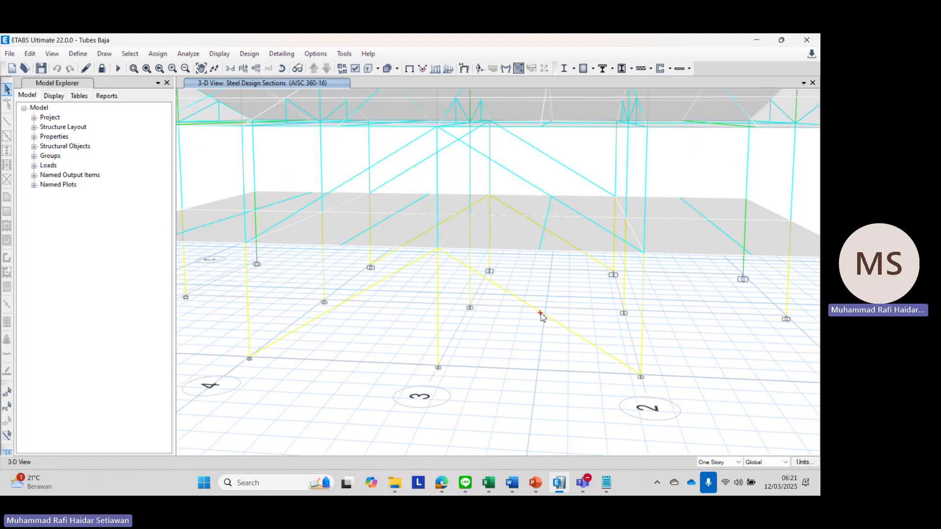
scroll(564, 208, "down", 4)
scroll(558, 206, "up", 7)
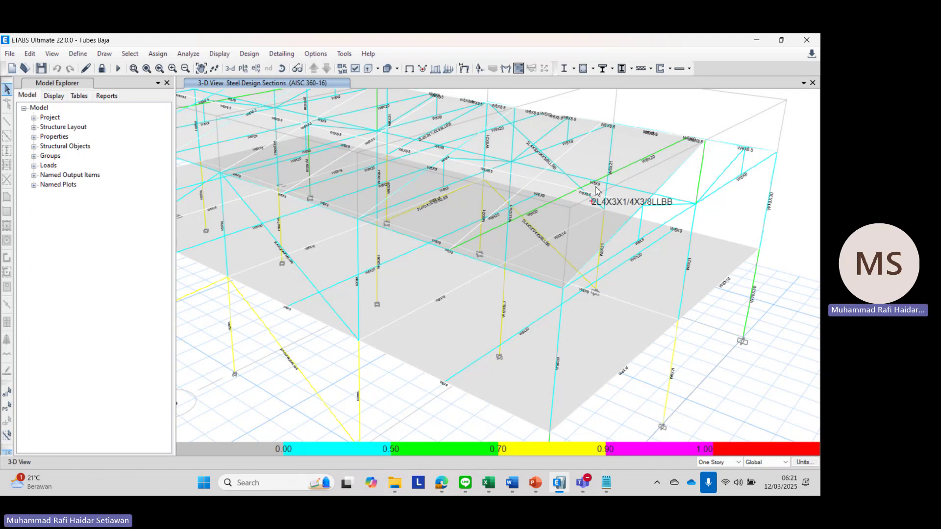
Step: Examine the design sections and ratio colours of the roof truss members and beams from the gable end at grid 1
middle_click_drag(595, 192, 498, 167, "shift")
scroll(498, 167, "down", 2)
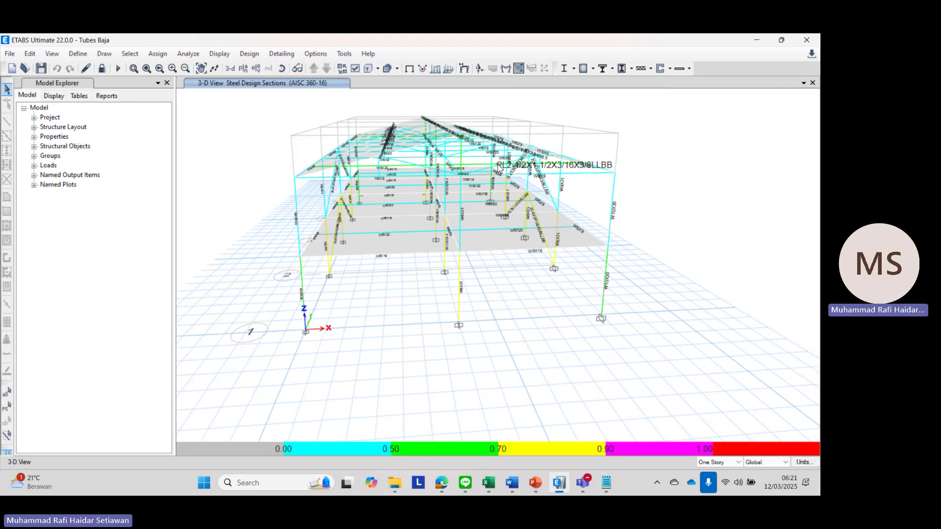
scroll(497, 167, "up", 2)
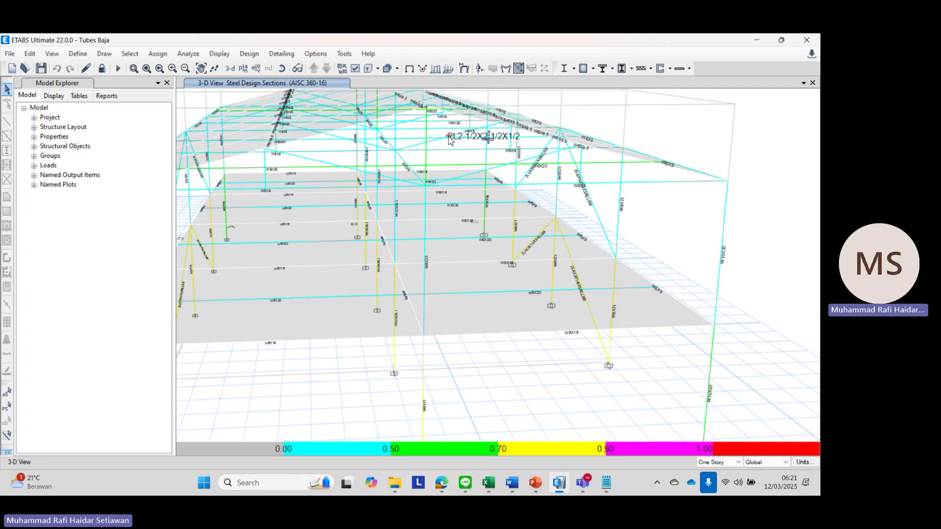
scroll(449, 140, "down", 2)
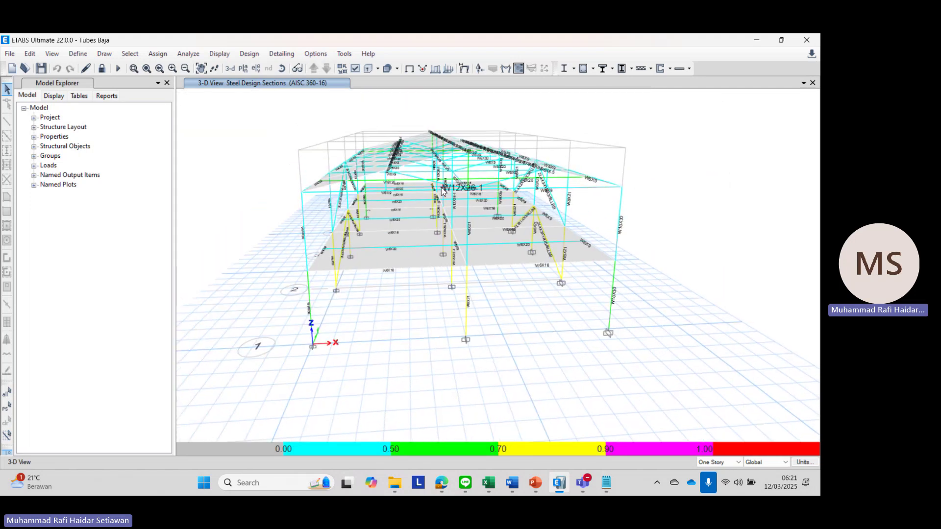
scroll(472, 198, "up", 1)
scroll(472, 199, "down", 1)
scroll(438, 212, "up", 2)
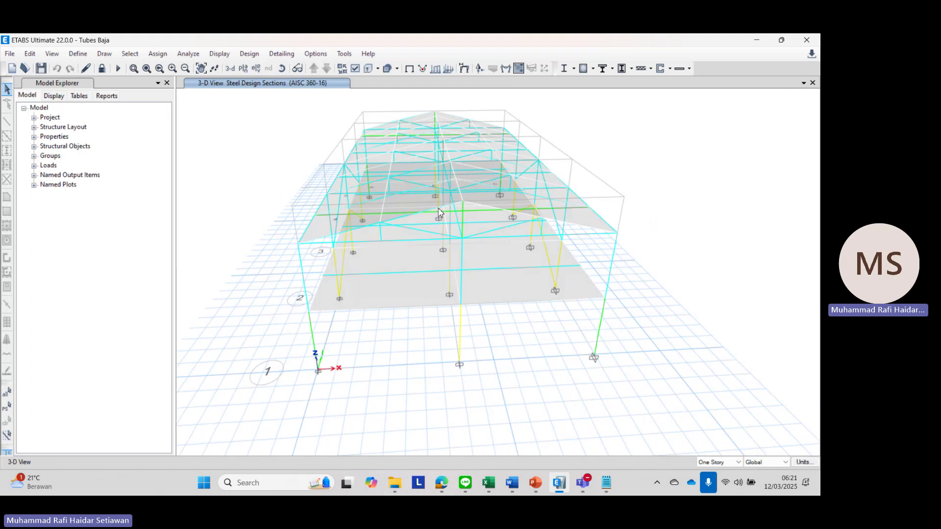
middle_click_drag(438, 212, 459, 198, "shift")
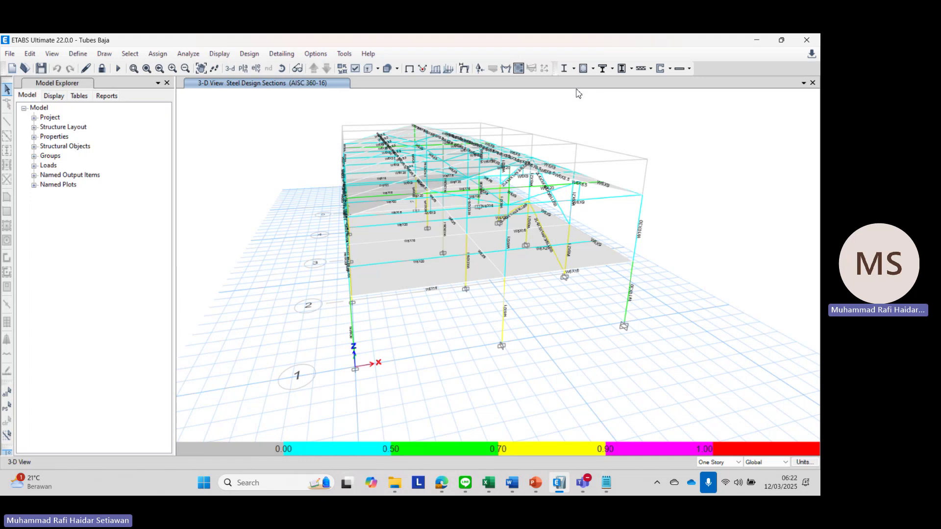
Step: Point out the corner column and the middle-row columns one by one to check their design sections and ratio colours
left_click(632, 289)
left_click(504, 308)
left_click(505, 282)
left_click(469, 239)
left_click(471, 240)
left_click(435, 261)
left_click(434, 261)
Step: Check the design section of a sloping roof truss member below the ridge by selecting it, and clear the selection
middle_click_drag(490, 202, 492, 147, "shift")
scroll(492, 147, "up", 6)
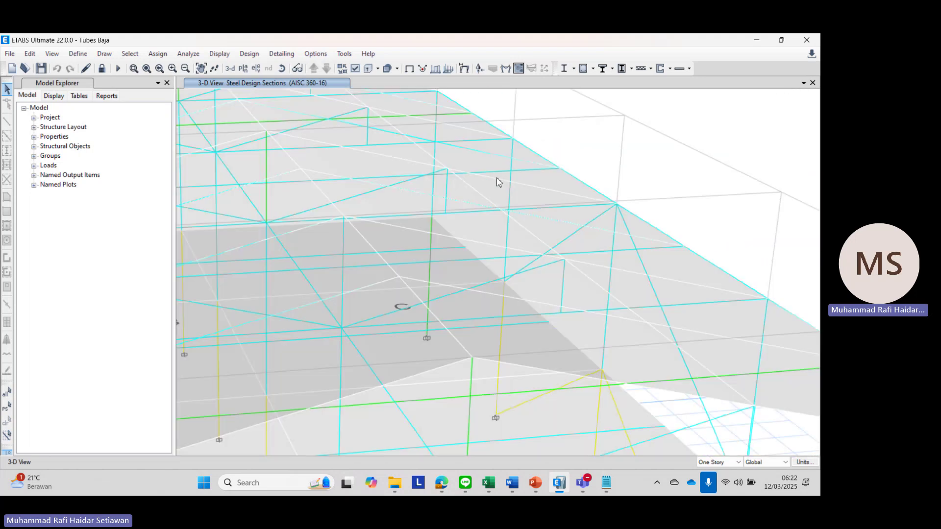
middle_click_drag(497, 181, 442, 187, "shift")
left_click(358, 185)
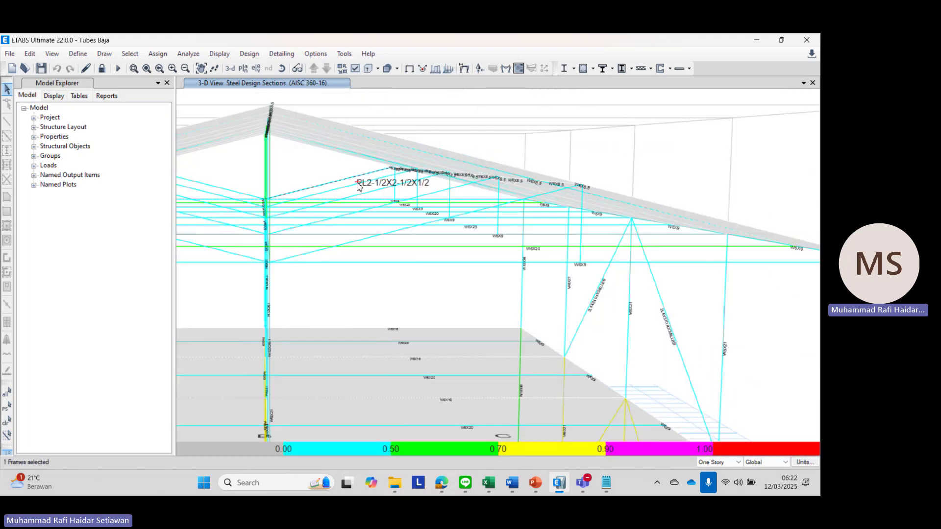
left_click(358, 185)
scroll(365, 186, "down", 6)
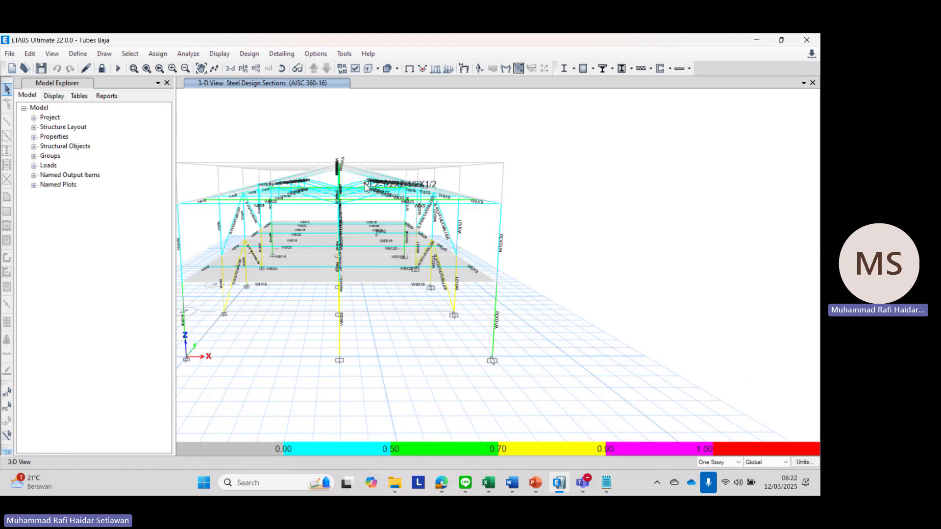
Step: Examine the steel design sections and ratio colours of the whole building from its long side and the grid 5 corner
middle_click_drag(365, 186, 450, 223, "shift")
middle_click_drag(423, 212, 501, 221)
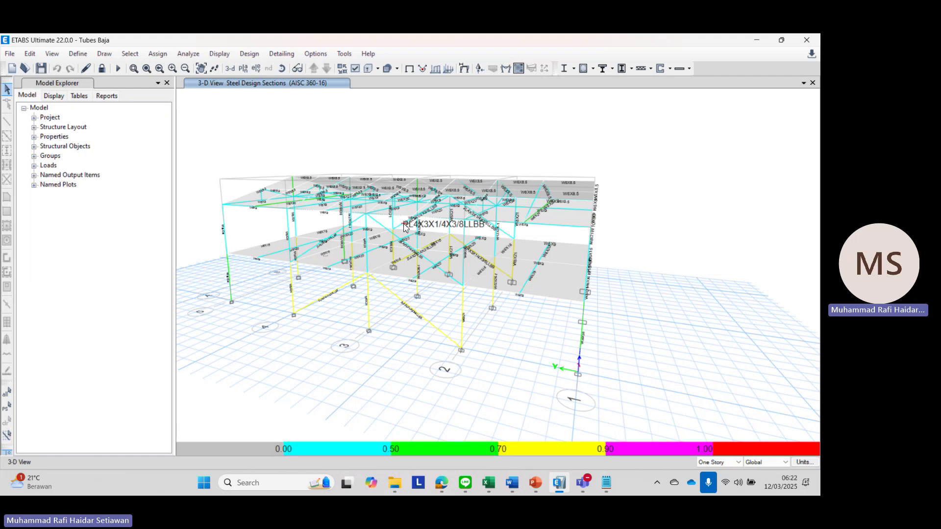
middle_click_drag(410, 223, 487, 237, "shift")
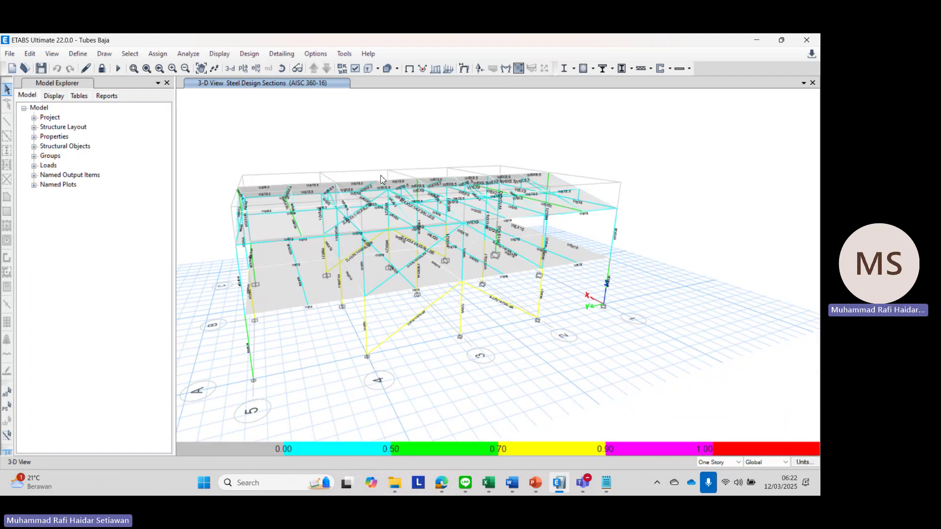
middle_click_drag(381, 180, 420, 173, "shift")
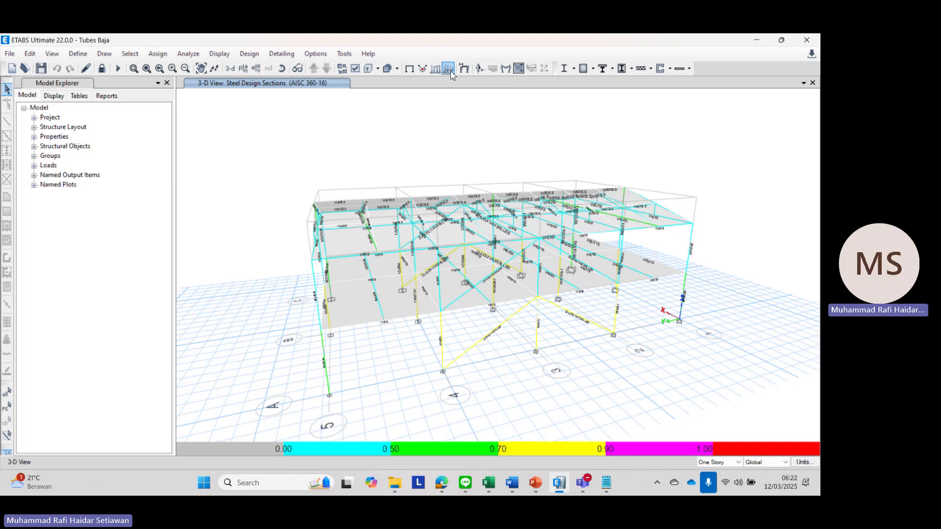
left_click(458, 42)
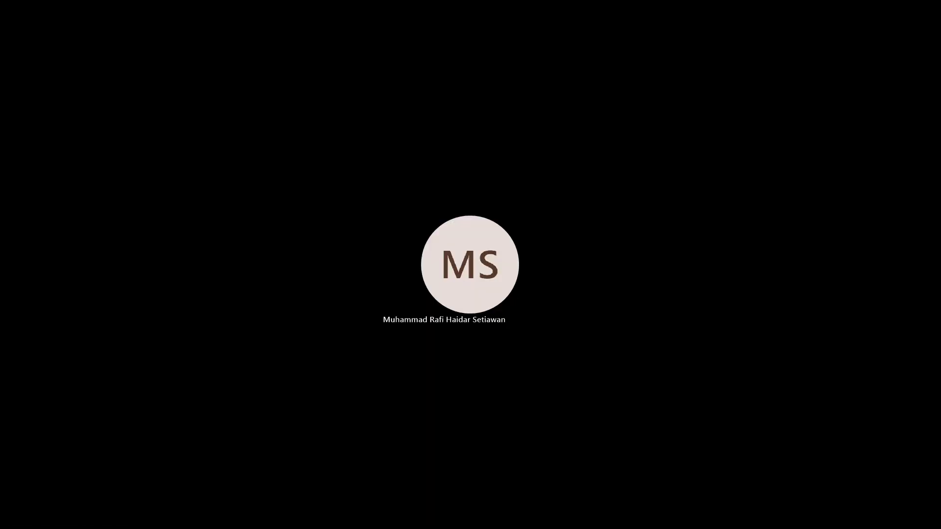